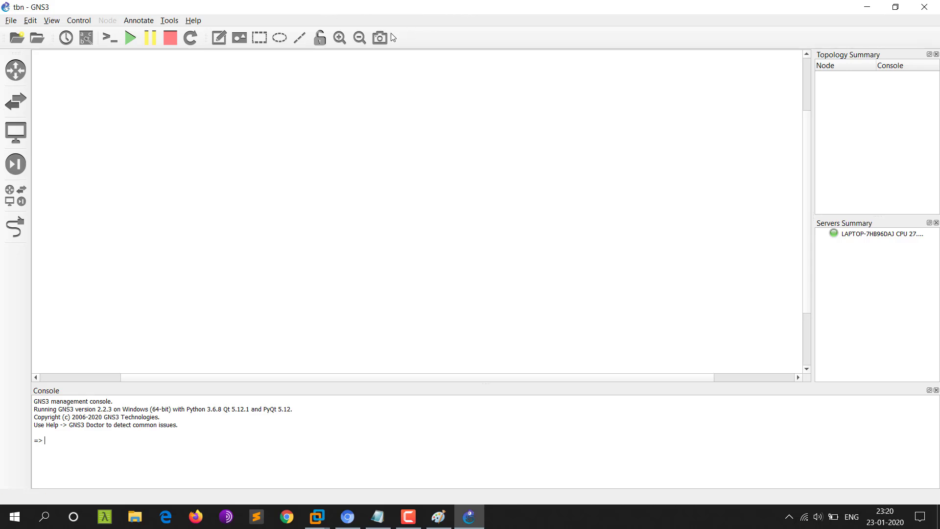
# - Browse the available routers, end devices, switches and security devices, and try the link tool on and off
pyautogui.click(13, 72)
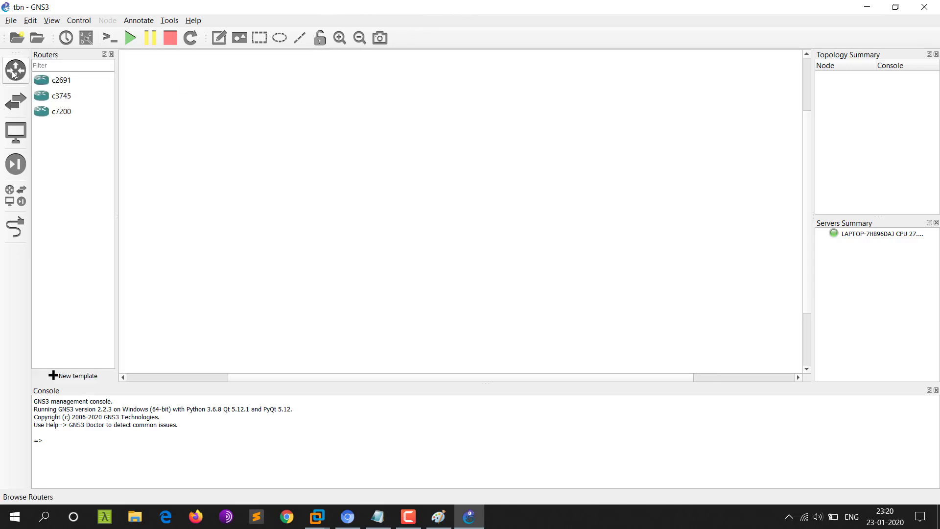
pyautogui.click(14, 140)
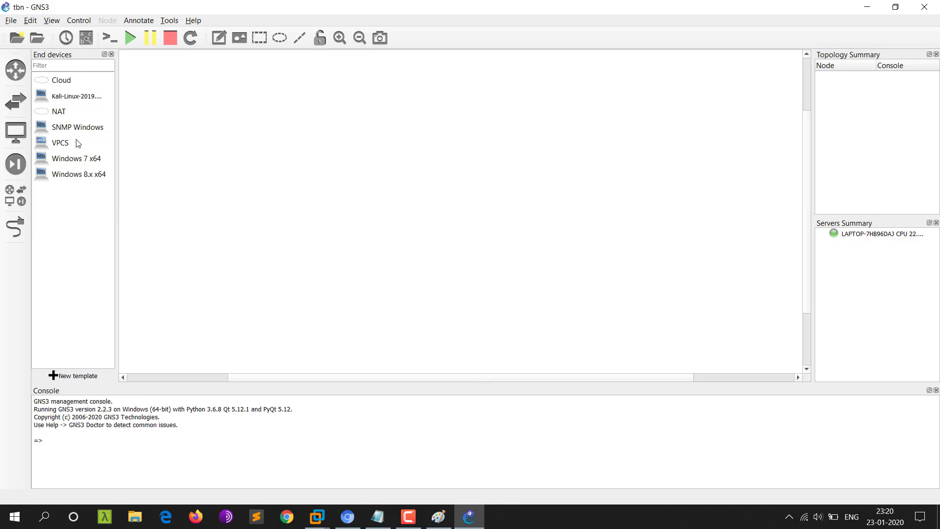
pyautogui.click(18, 99)
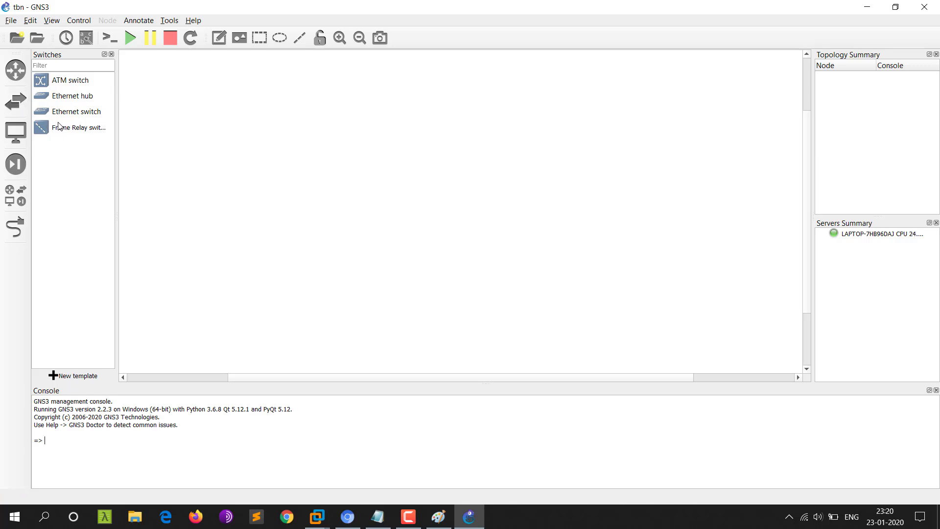
pyautogui.click(22, 166)
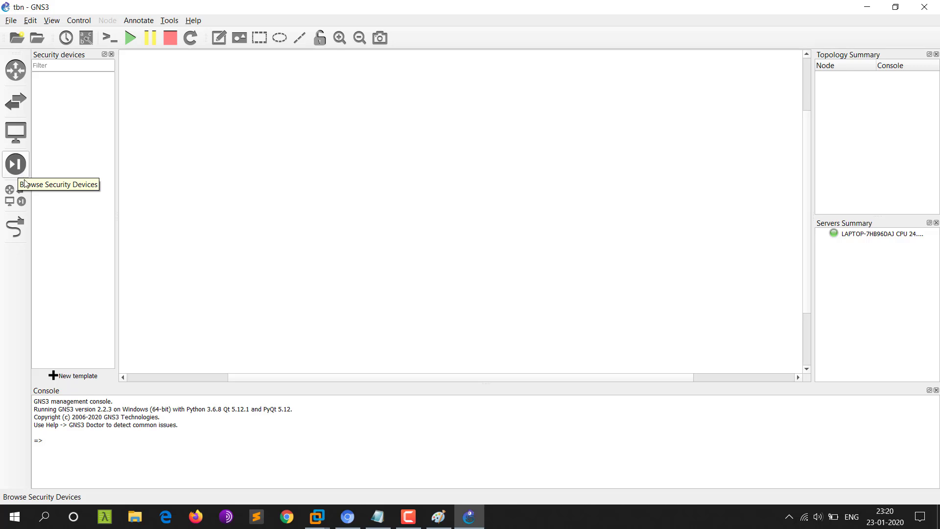
pyautogui.click(17, 229)
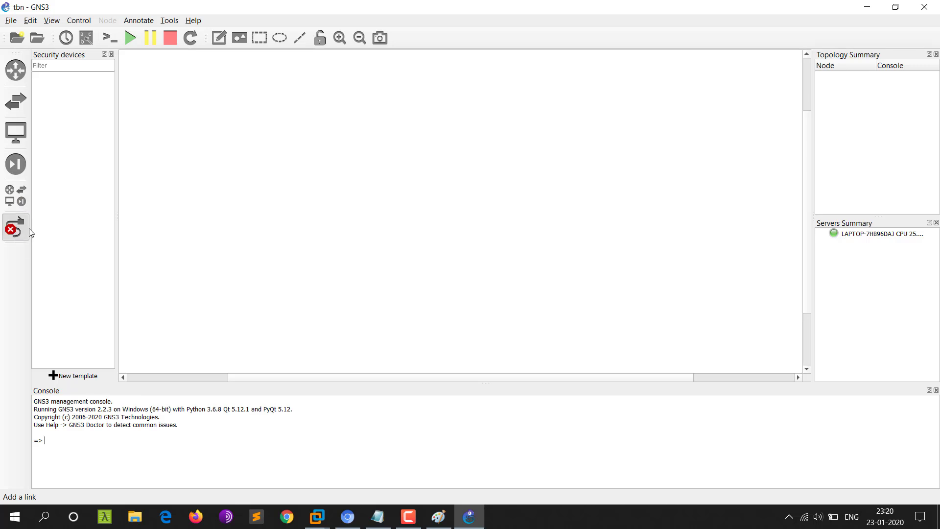
pyautogui.click(18, 230)
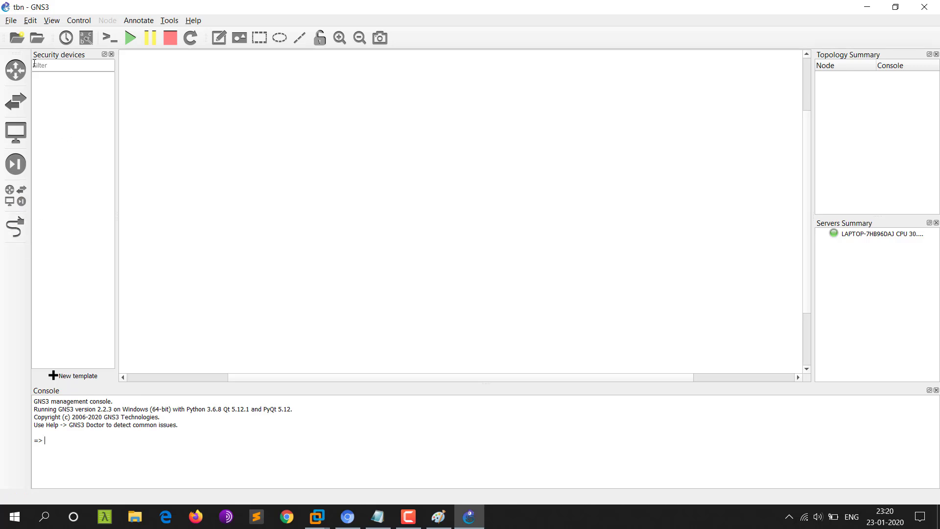
# - Review the GNS3 VM preferences and inspect the matching GNS3 VM machine in VMware Workstation, returning to the GNS3 preferences
pyautogui.click(10, 21)
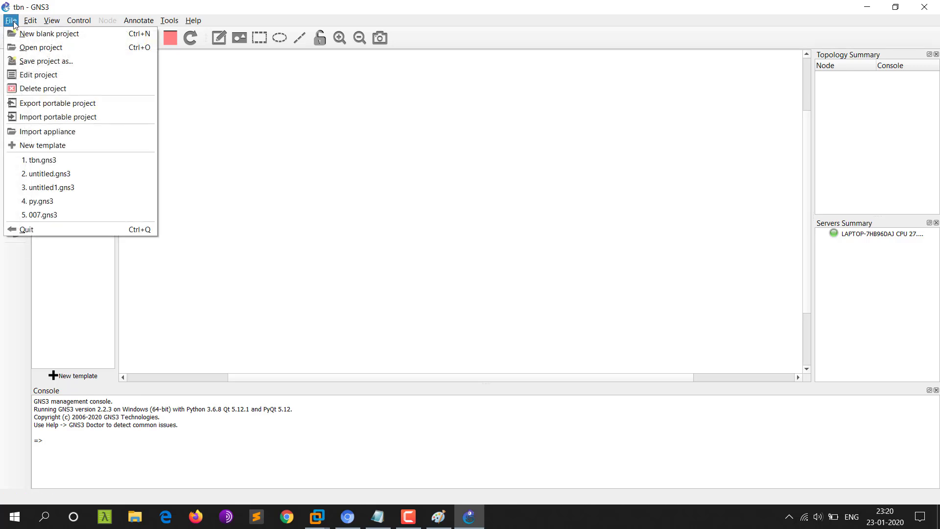
pyautogui.moveTo(32, 24)
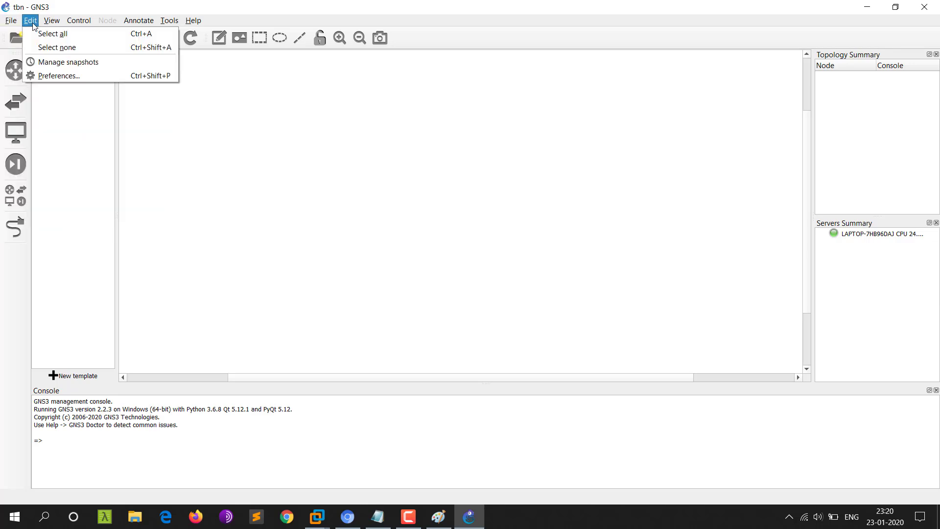
pyautogui.click(50, 76)
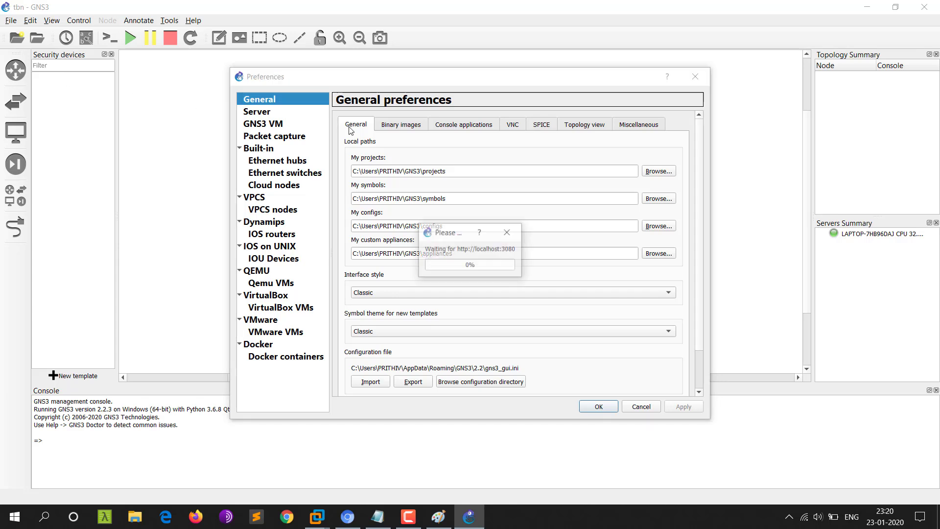
pyautogui.click(277, 126)
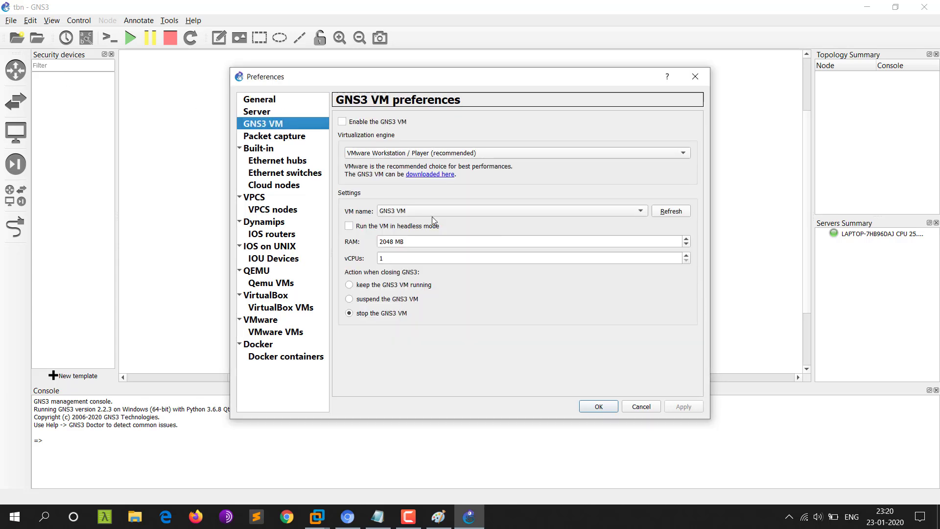
pyautogui.click(317, 517)
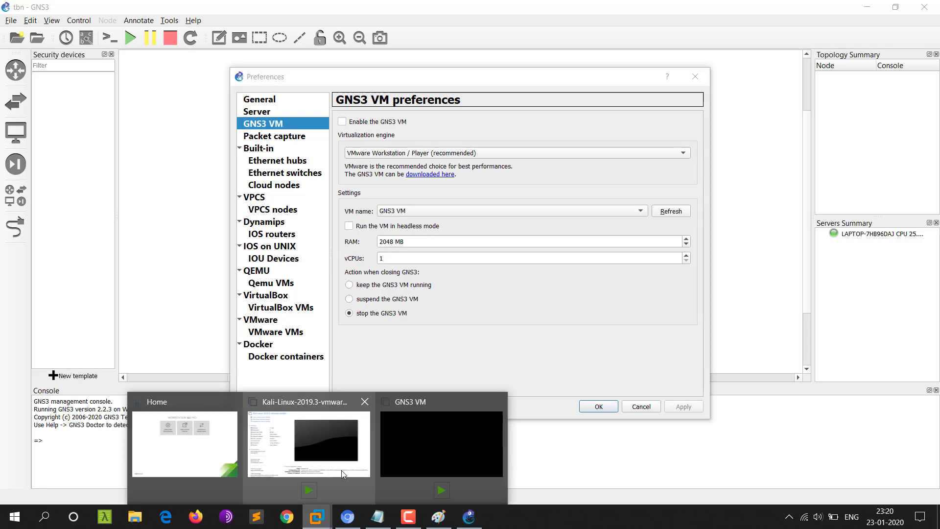
pyautogui.click(446, 443)
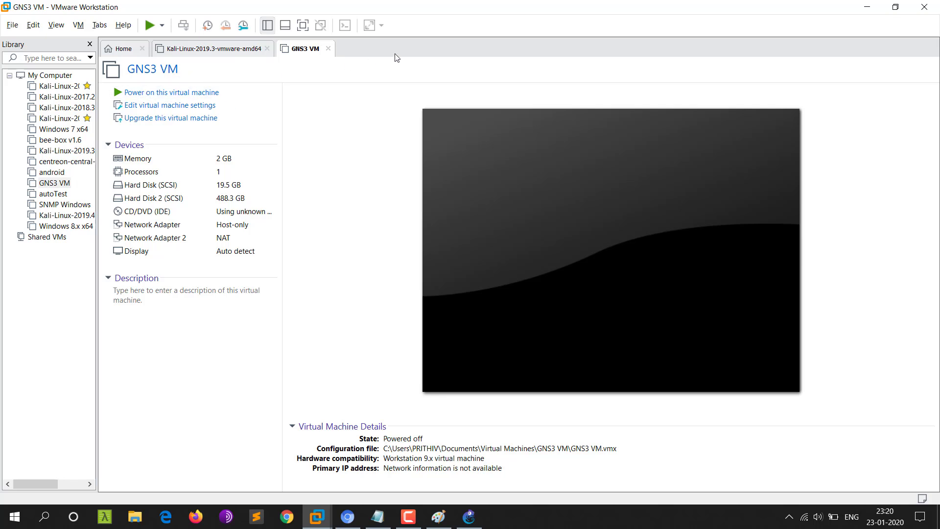
pyautogui.click(867, 7)
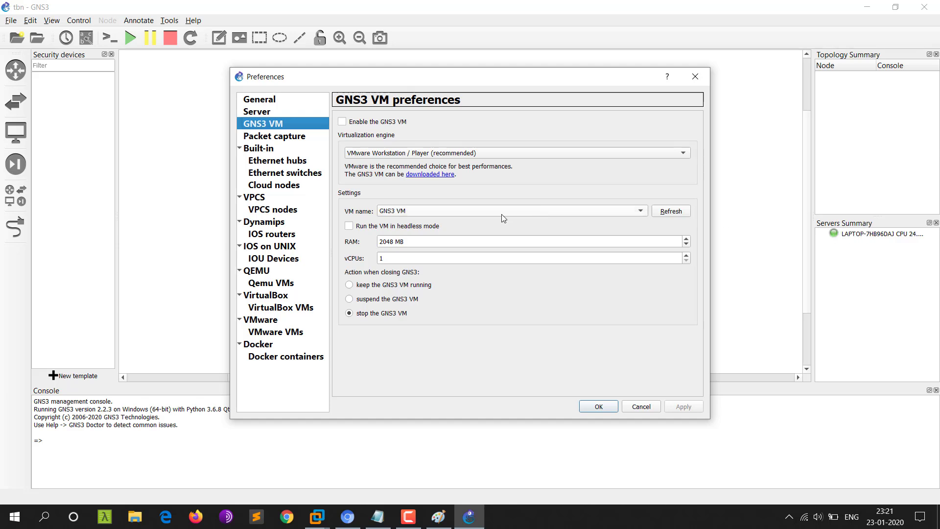
# - Examine the VPCS preferences, the VPCS node templates and the c7200 entry among the IOS router templates
pyautogui.click(264, 199)
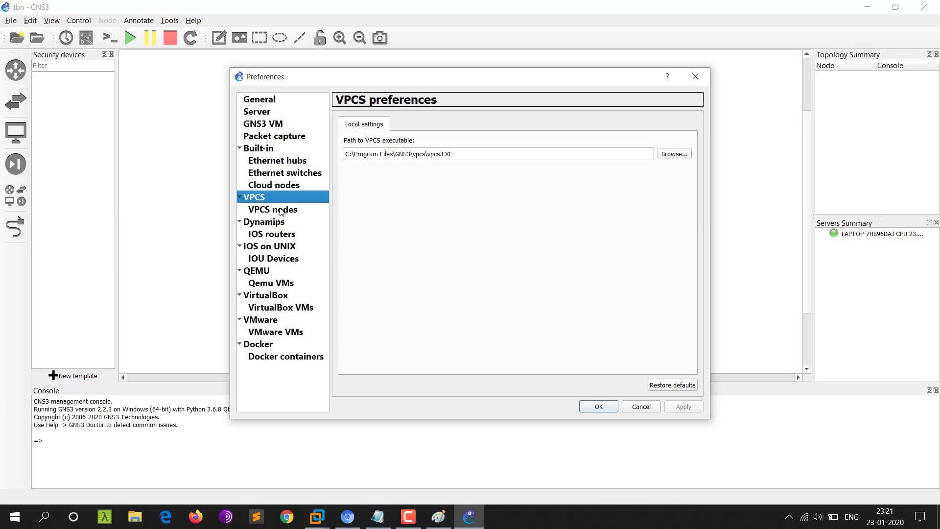
pyautogui.click(281, 211)
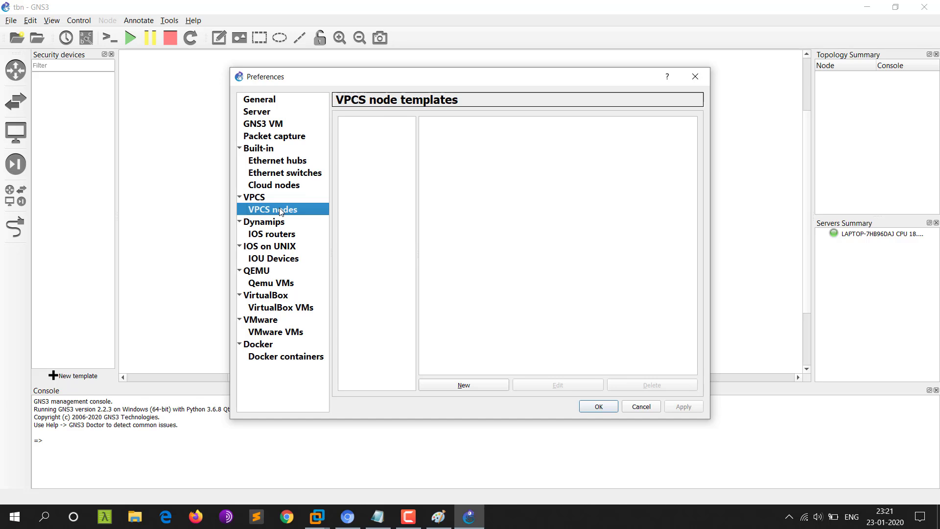
pyautogui.click(282, 236)
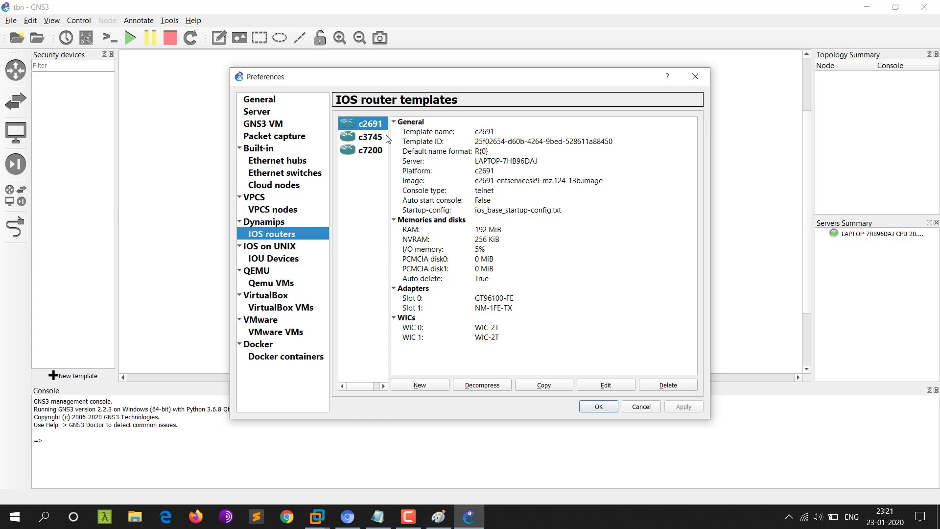
pyautogui.click(364, 156)
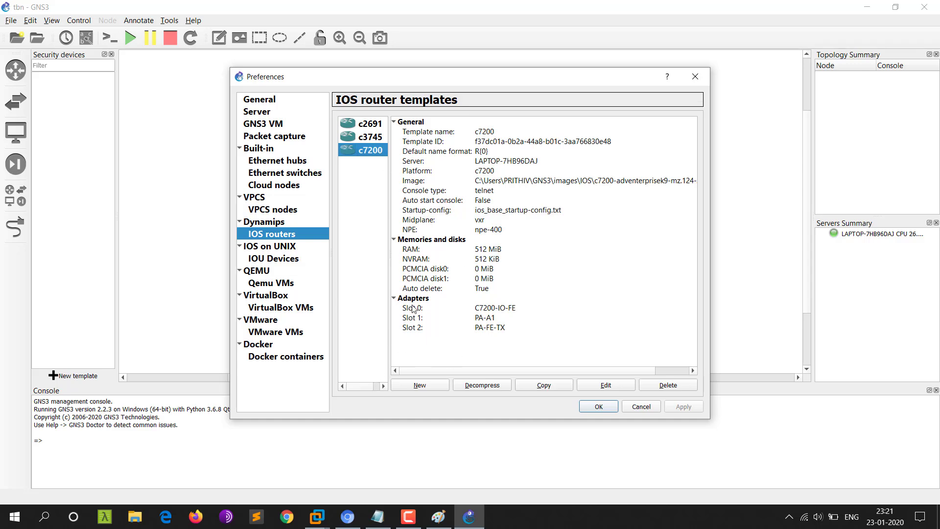
pyautogui.click(433, 383)
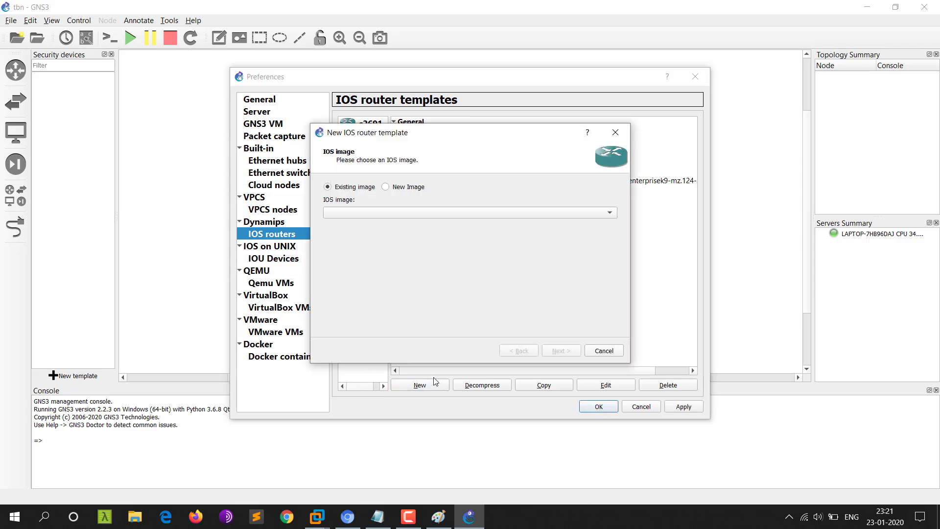
pyautogui.click(385, 187)
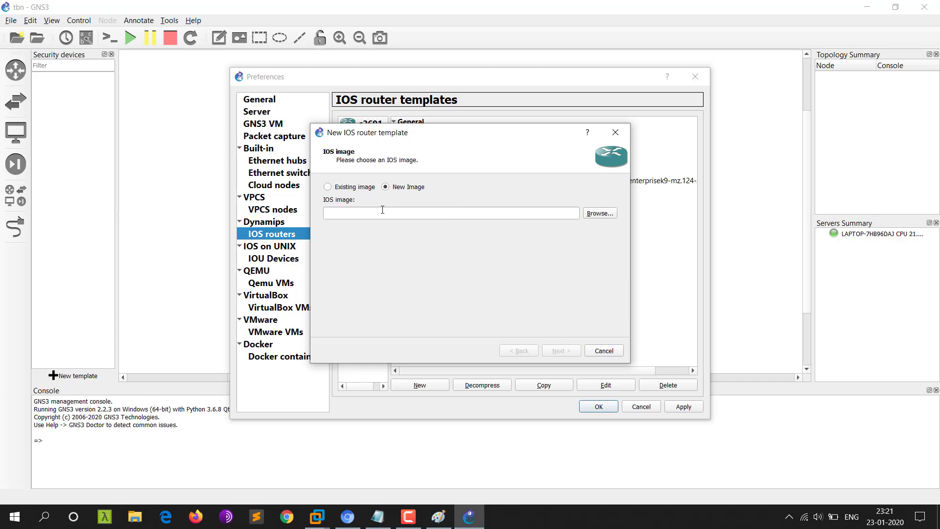
pyautogui.click(605, 215)
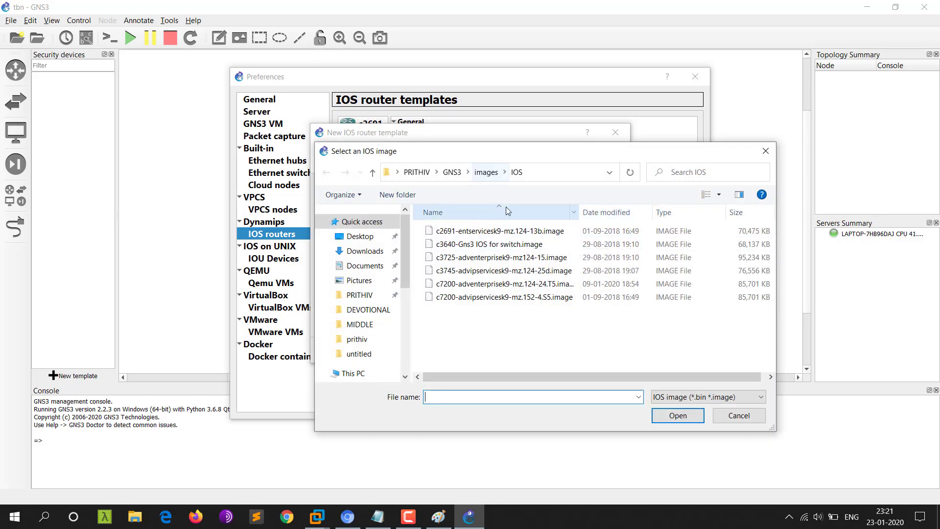
pyautogui.click(754, 418)
pyautogui.click(615, 133)
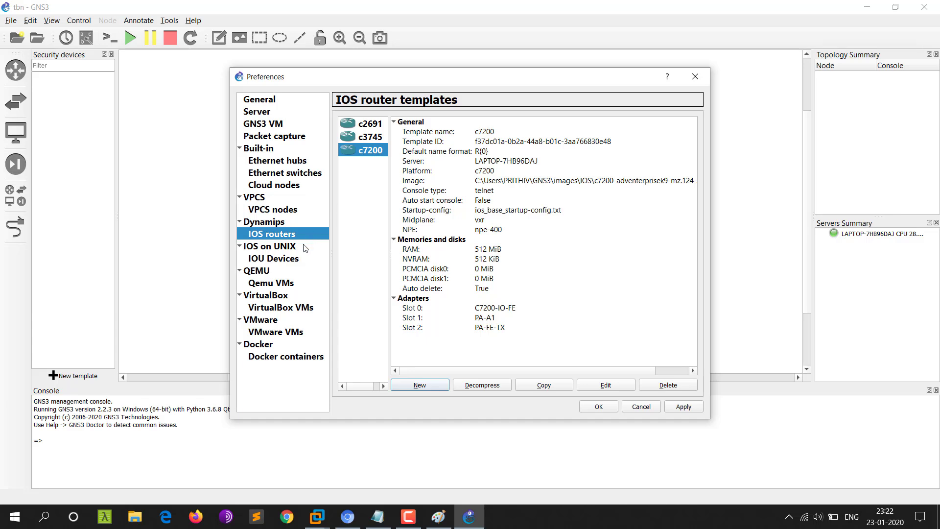
# - Look through the template preferences for IOU devices, Qemu VMs, VirtualBox VMs and VMware VMs
pyautogui.click(290, 260)
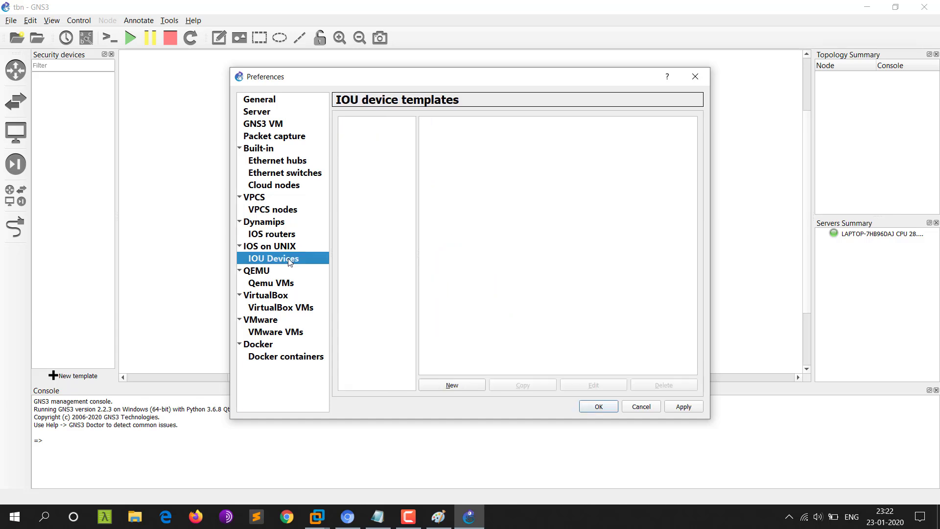
pyautogui.click(288, 286)
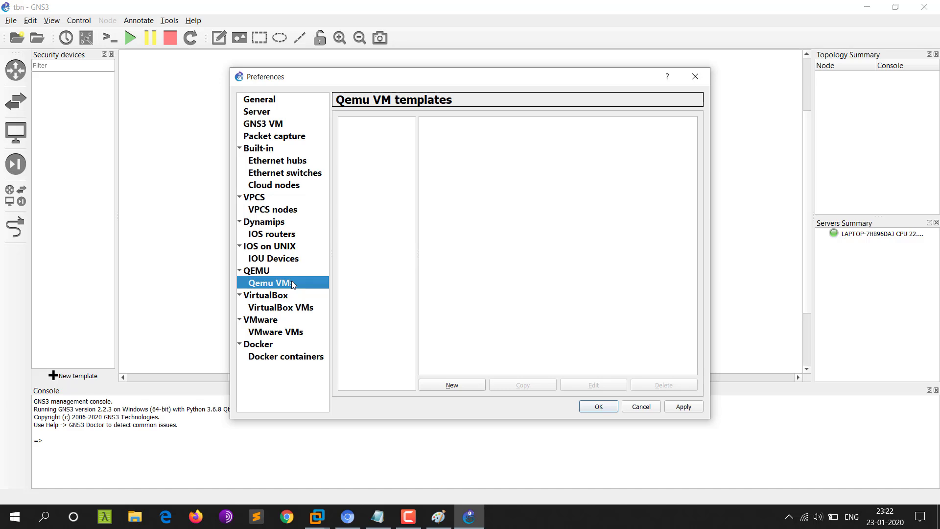
pyautogui.click(289, 309)
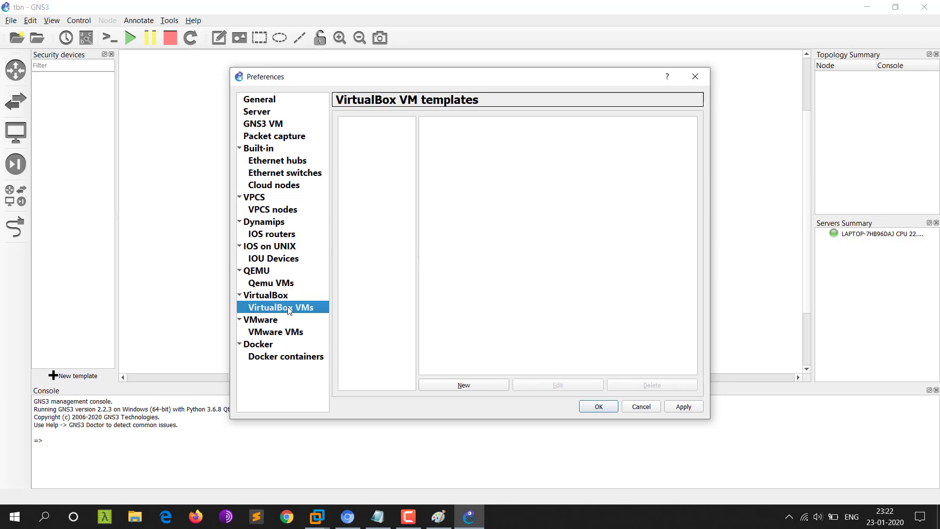
pyautogui.click(290, 333)
# - Check the Kali-Linux-2019.3 machine and the virtual machine library in VMware Workstation, returning to the GNS3 preferences
pyautogui.click(317, 517)
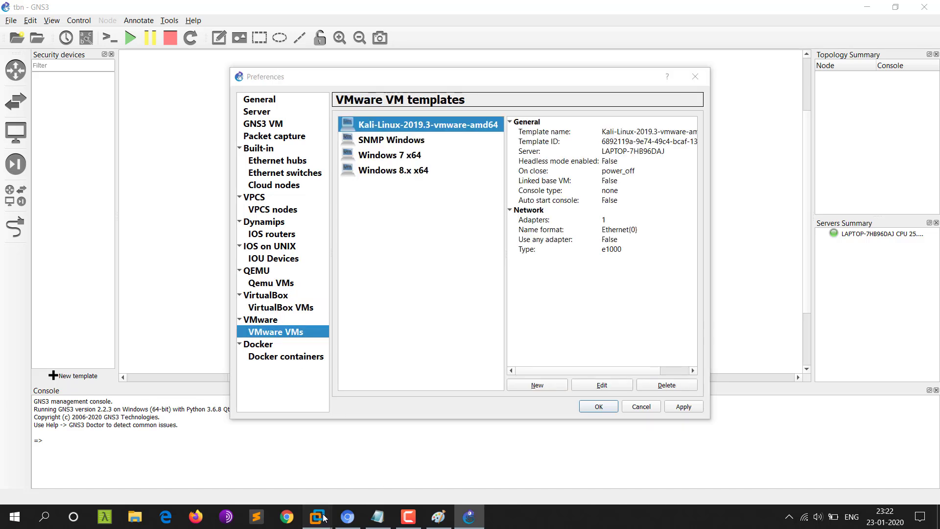
pyautogui.click(291, 423)
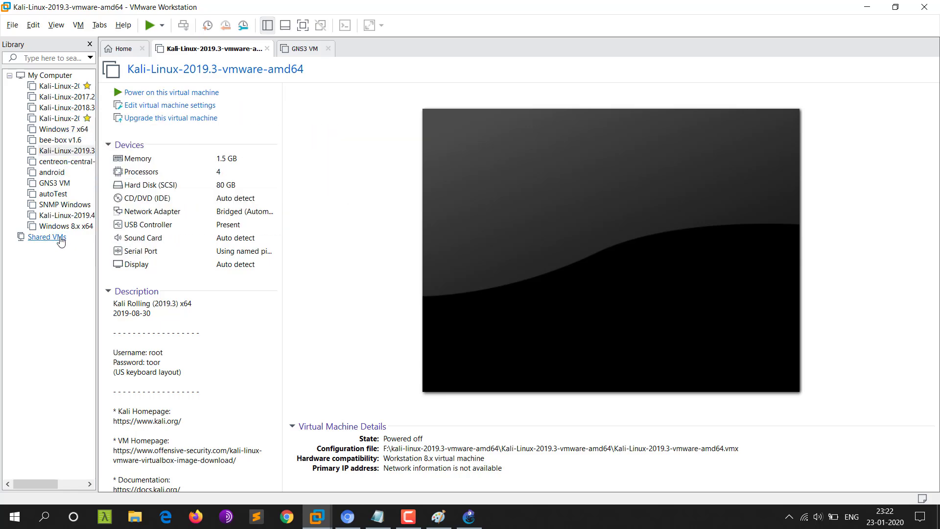
pyautogui.click(469, 517)
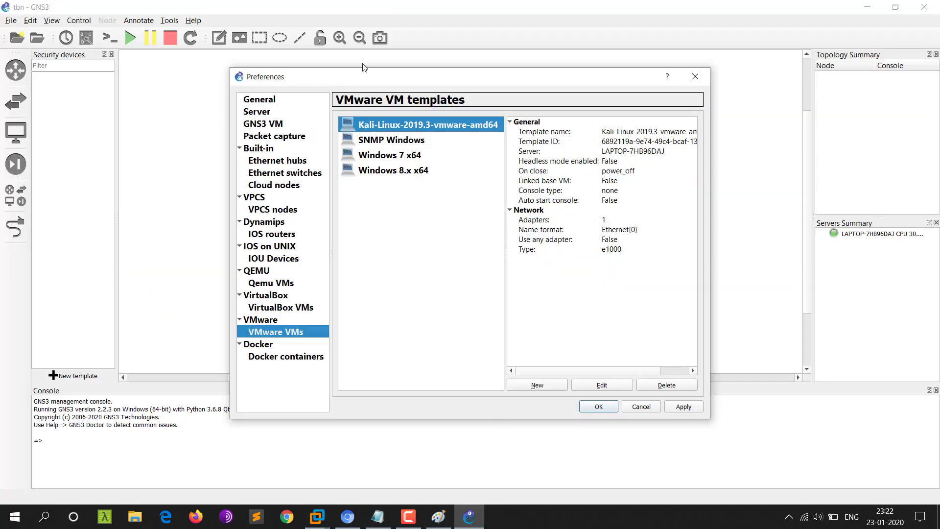
pyautogui.moveTo(309, 82); pyautogui.dragTo(444, 87)
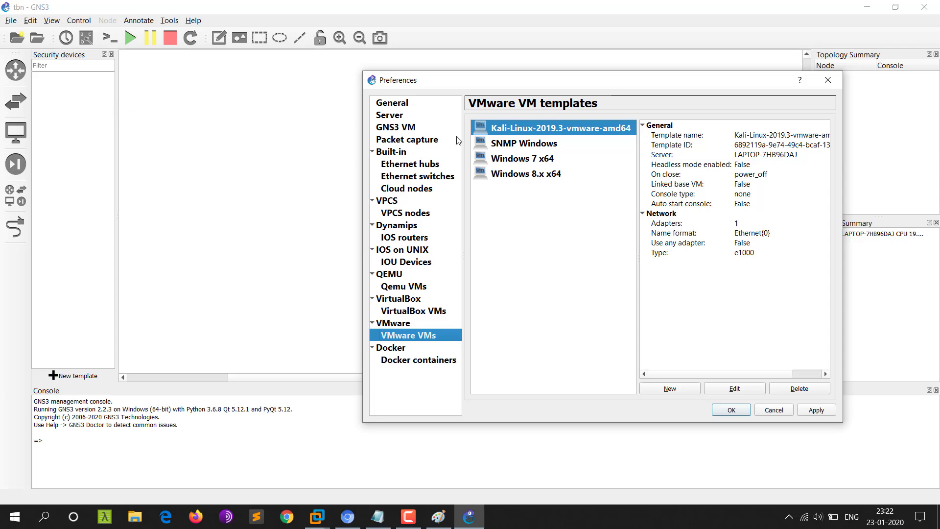
pyautogui.moveTo(513, 88); pyautogui.dragTo(401, 78)
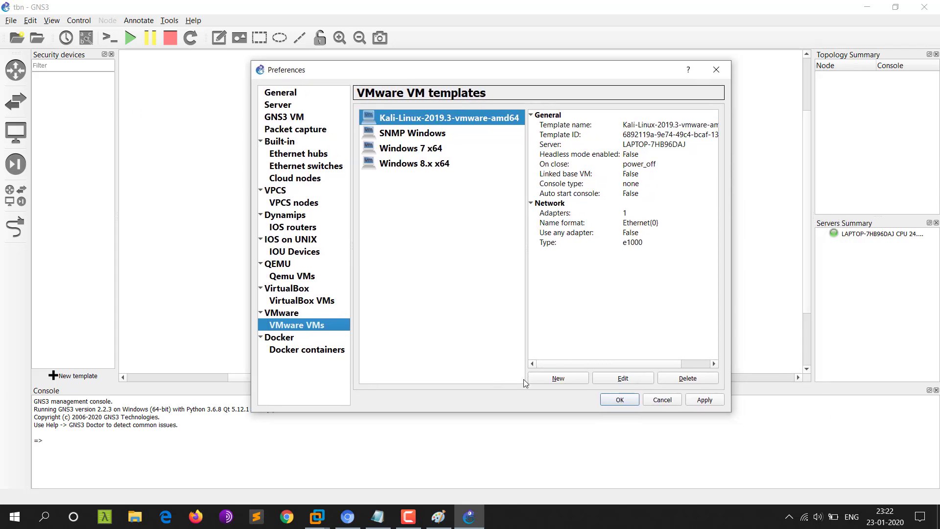
pyautogui.click(318, 516)
pyautogui.click(319, 444)
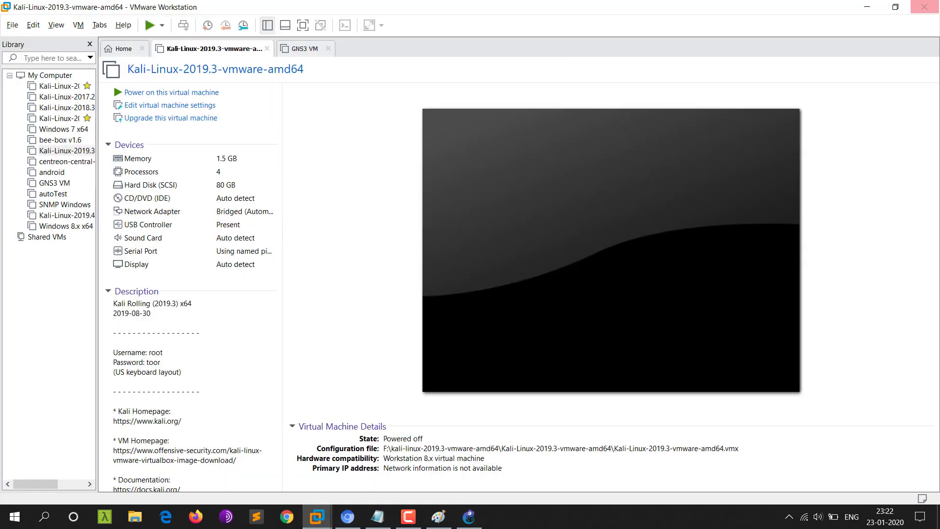
pyautogui.click(867, 7)
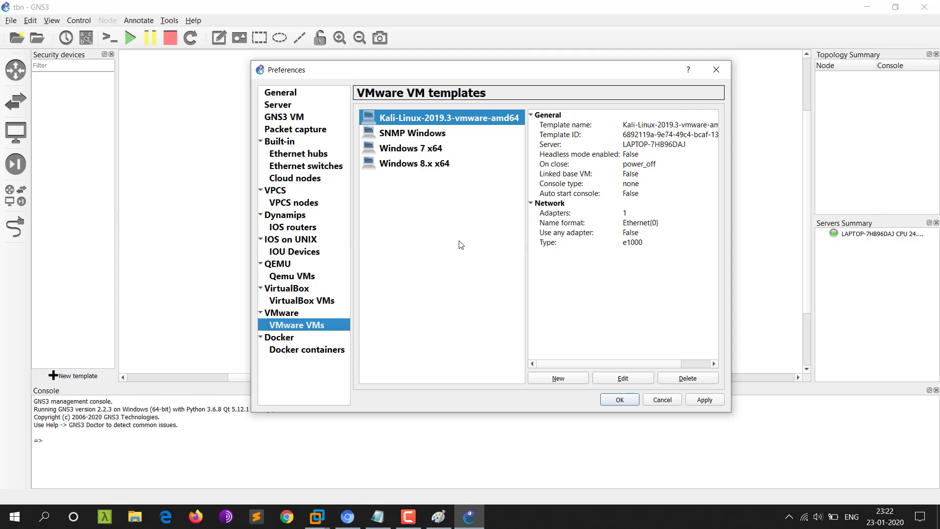
# - Add the bee-box v1.6 virtual machine as a new VMware VM template without using it as a linked base
pyautogui.click(559, 377)
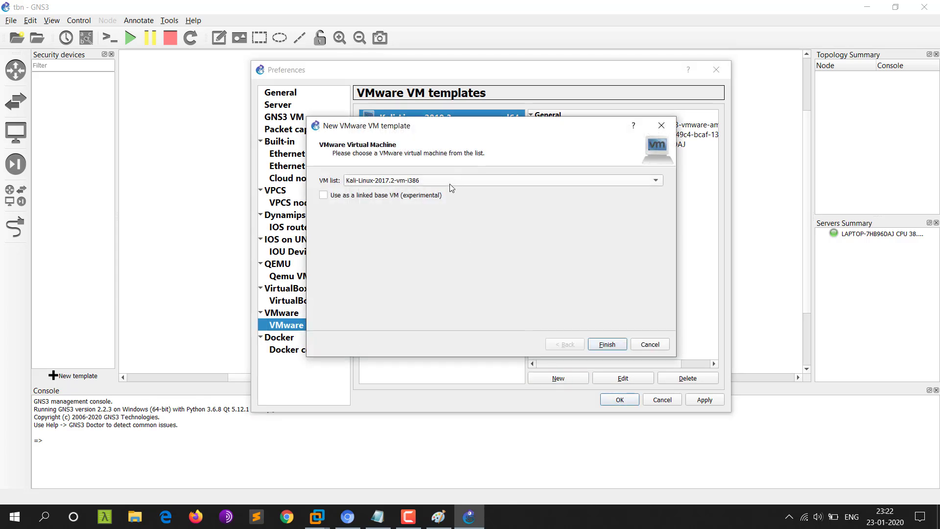
pyautogui.click(451, 182)
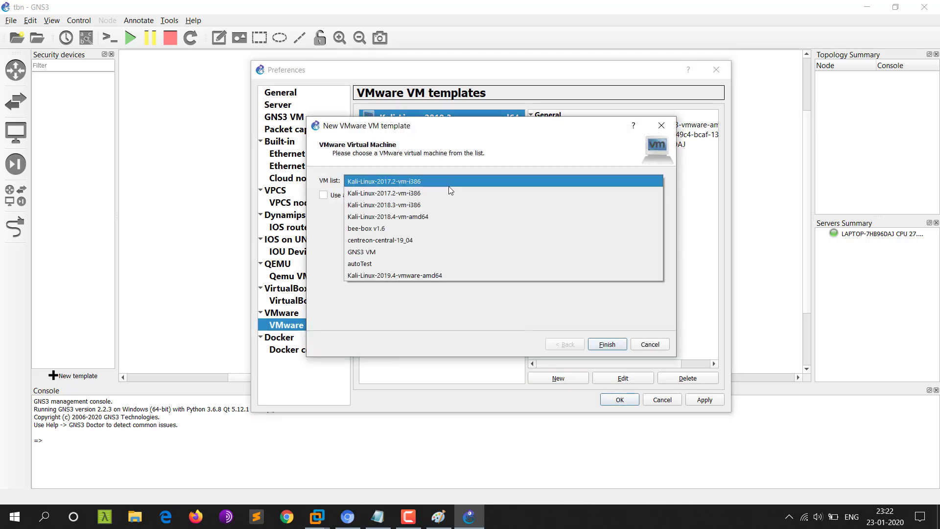
pyautogui.click(419, 228)
pyautogui.click(607, 344)
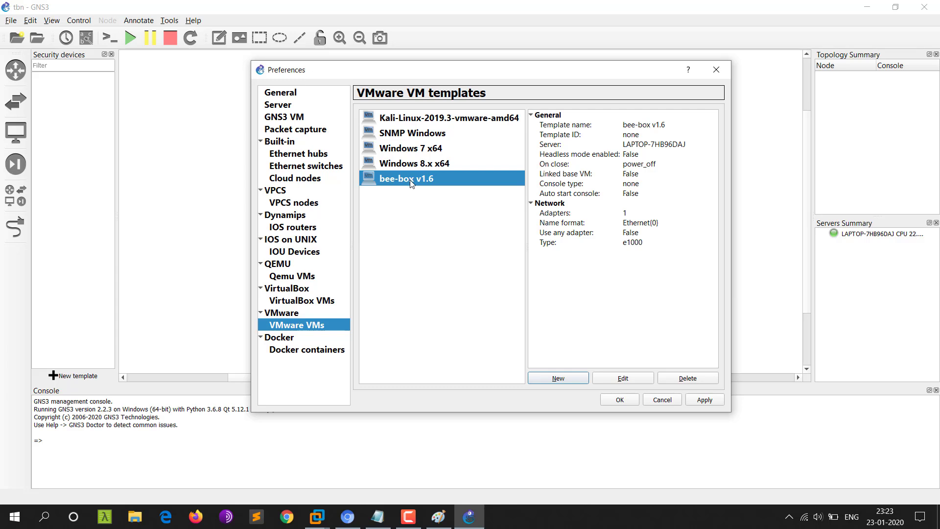
# - Look through the Docker, Dynamips and packet capture preferences, and close the preferences without saving the changes
pyautogui.click(718, 69)
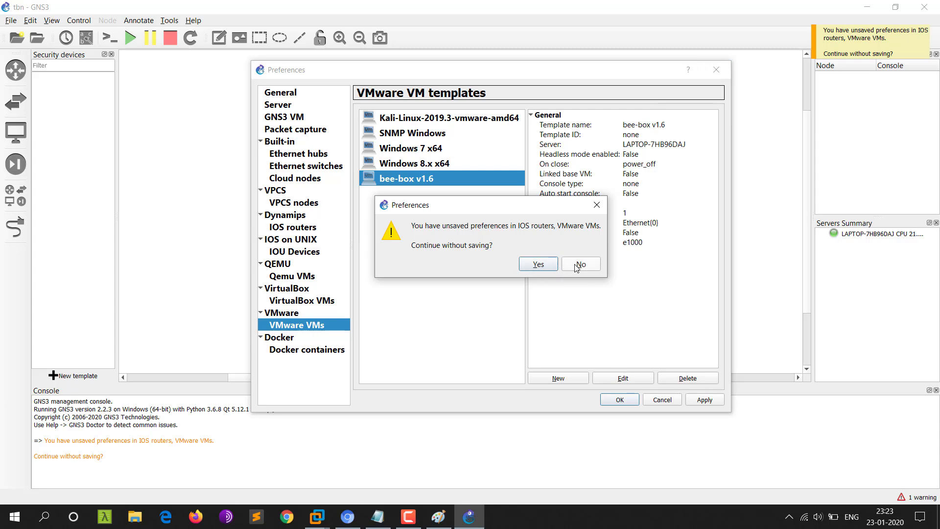
pyautogui.click(539, 265)
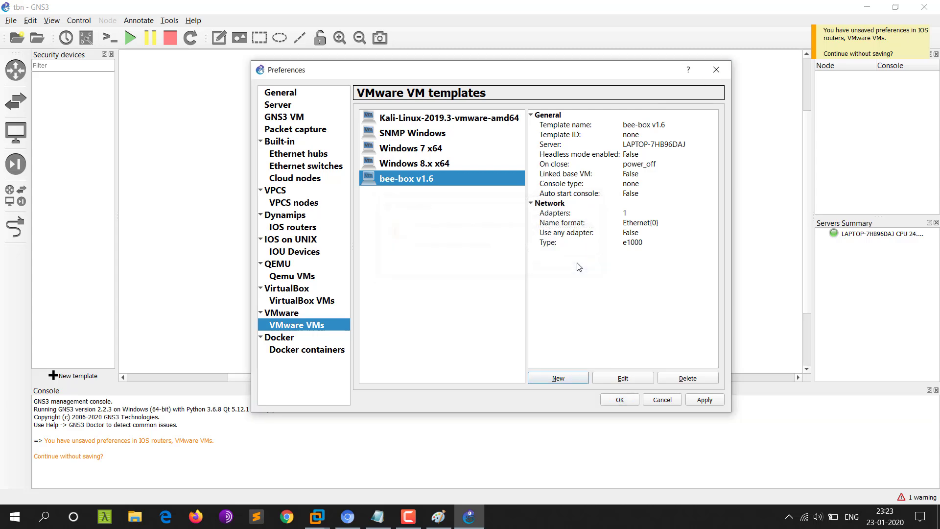
pyautogui.click(293, 342)
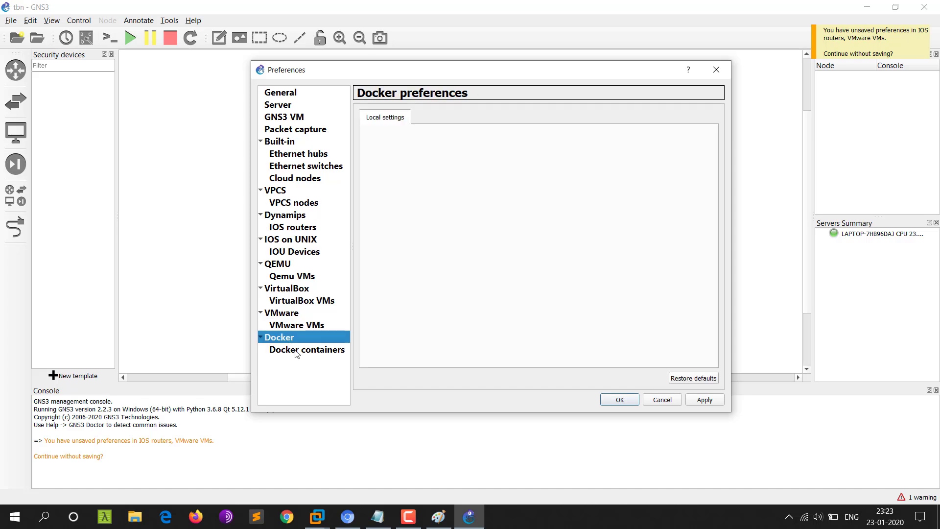
pyautogui.click(301, 350)
pyautogui.click(295, 214)
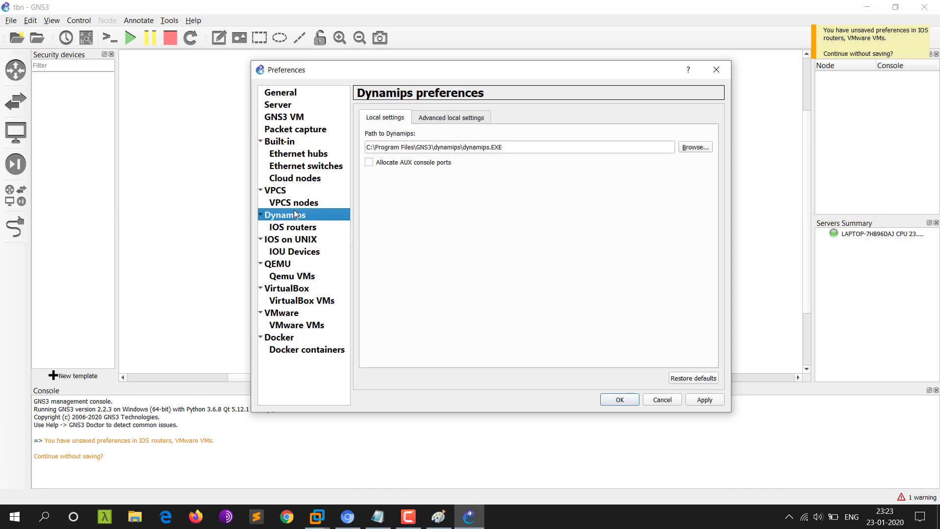
pyautogui.click(288, 133)
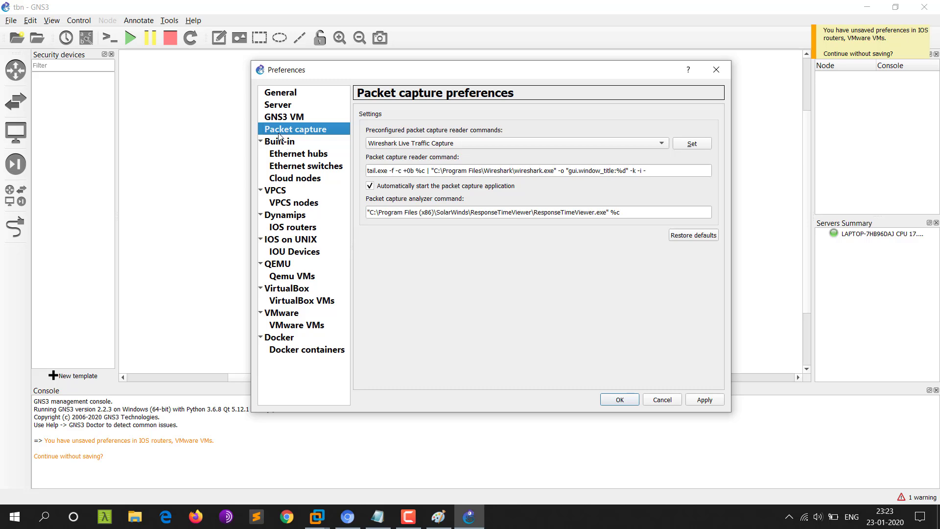
pyautogui.click(712, 70)
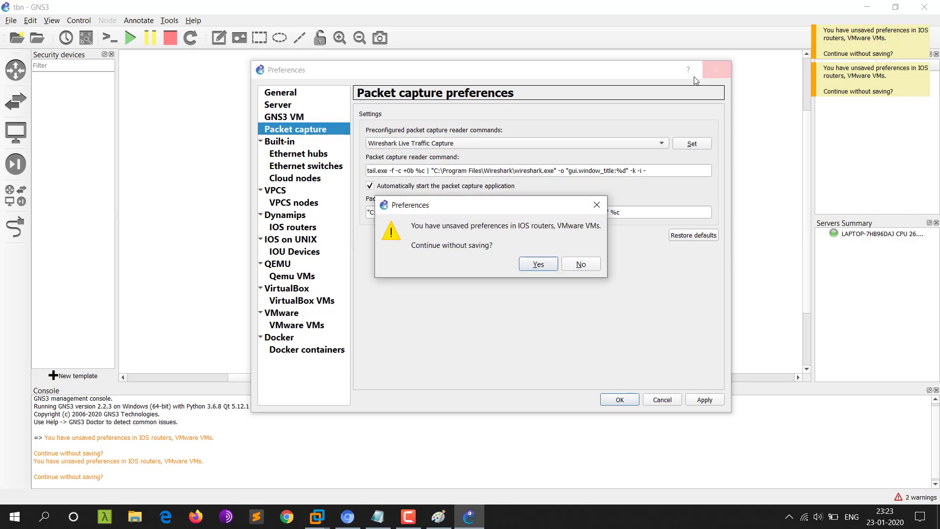
pyautogui.click(549, 265)
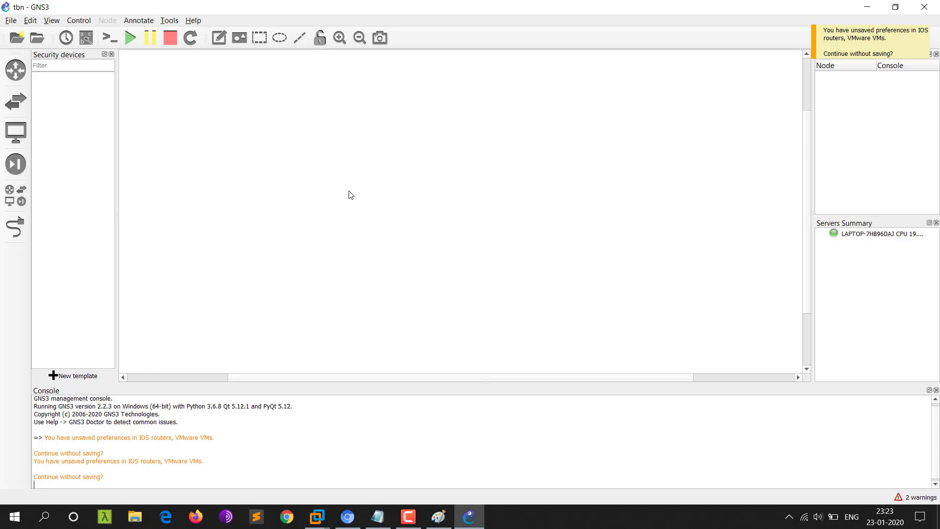
# - In VMware Workstation, examine the custom virtual network choices for the Kali-Linux-2019.3 network adapter and confirm the Bridged connection
pyautogui.moveTo(317, 512)
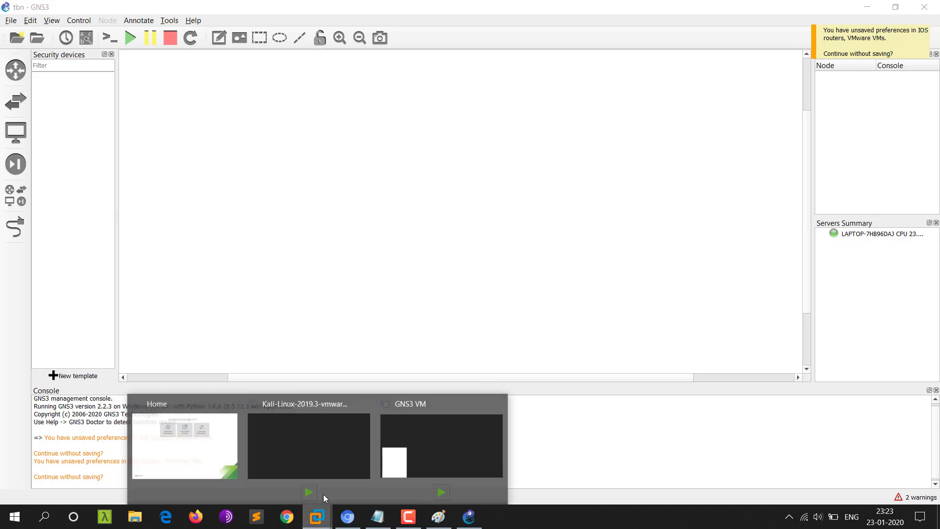
pyautogui.click(317, 447)
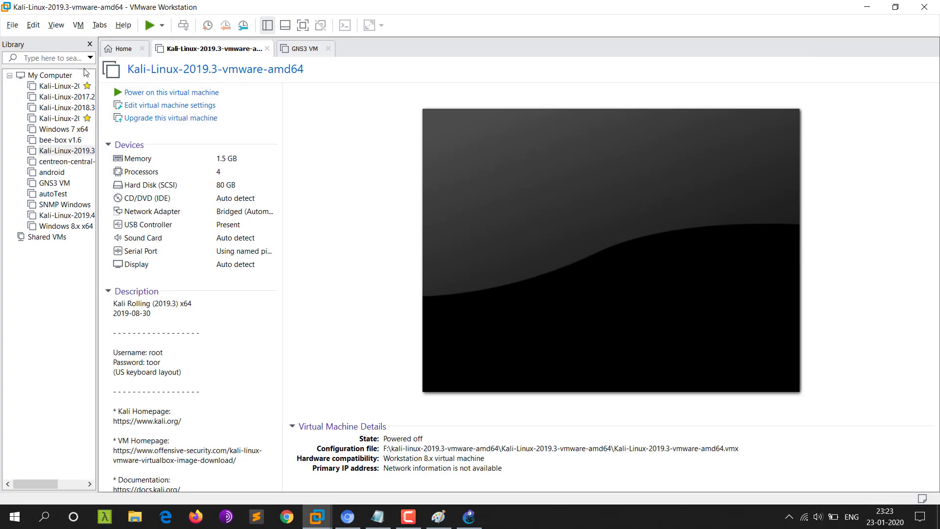
pyautogui.doubleClick(217, 213)
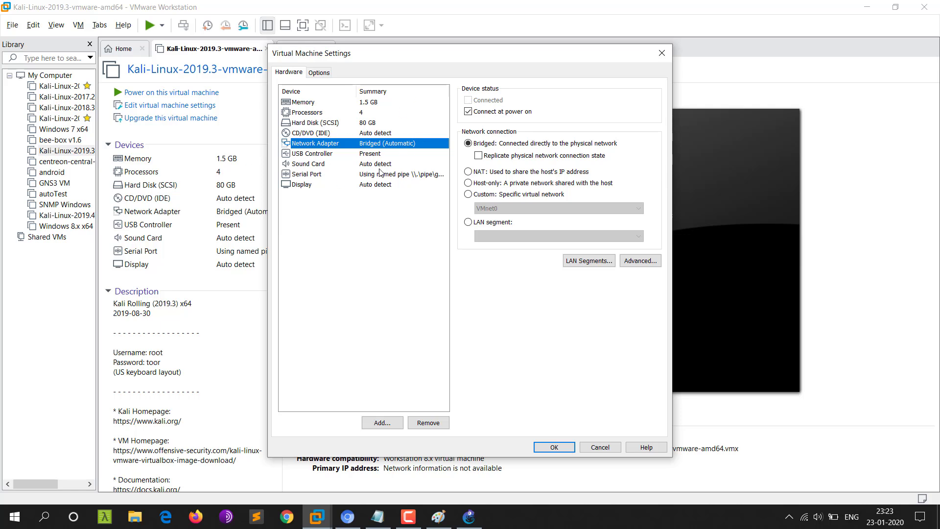
pyautogui.click(469, 194)
pyautogui.click(493, 210)
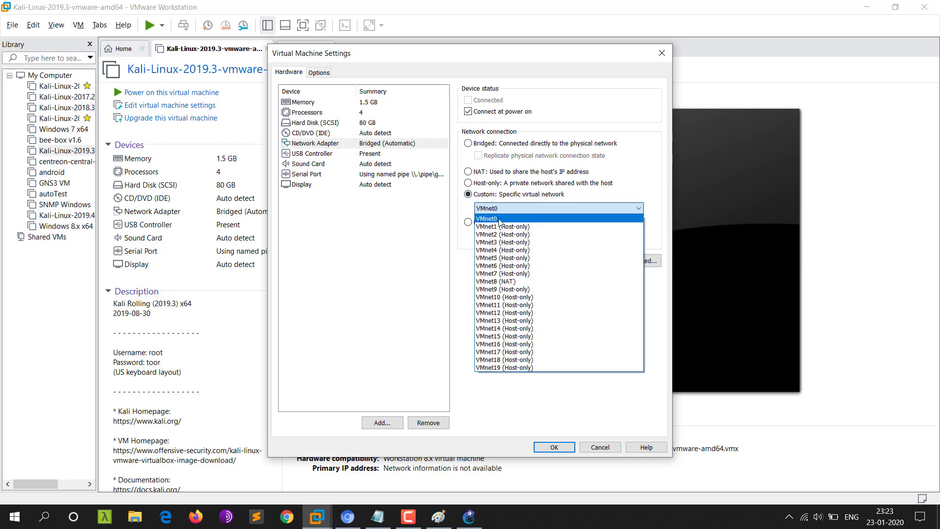
pyautogui.click(469, 149)
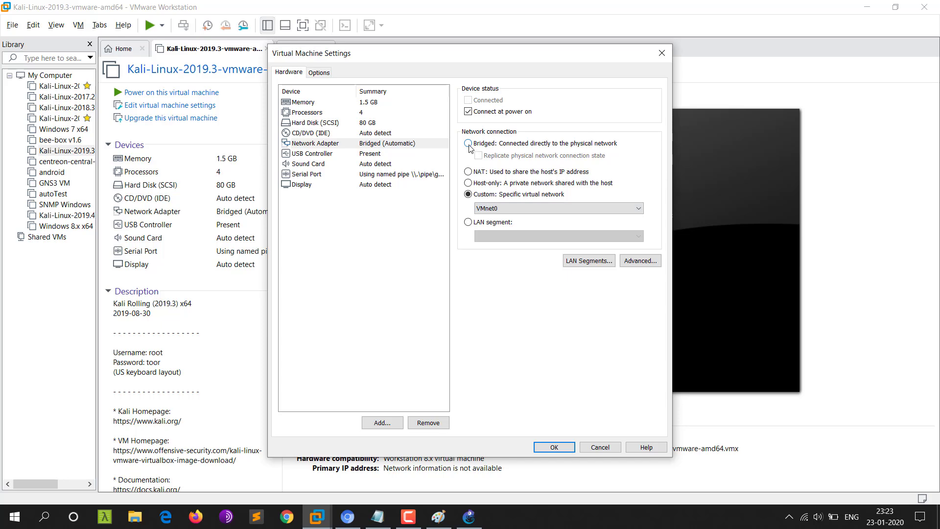
pyautogui.click(469, 144)
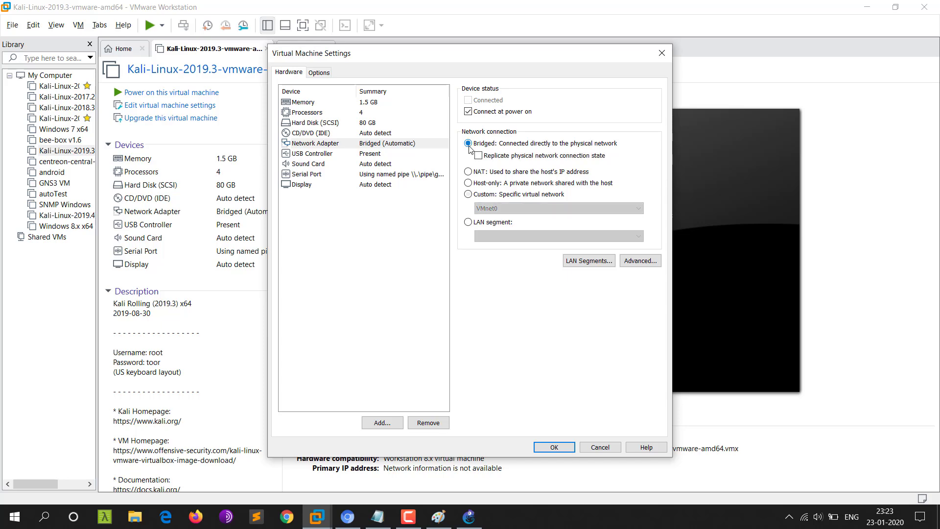
pyautogui.click(554, 447)
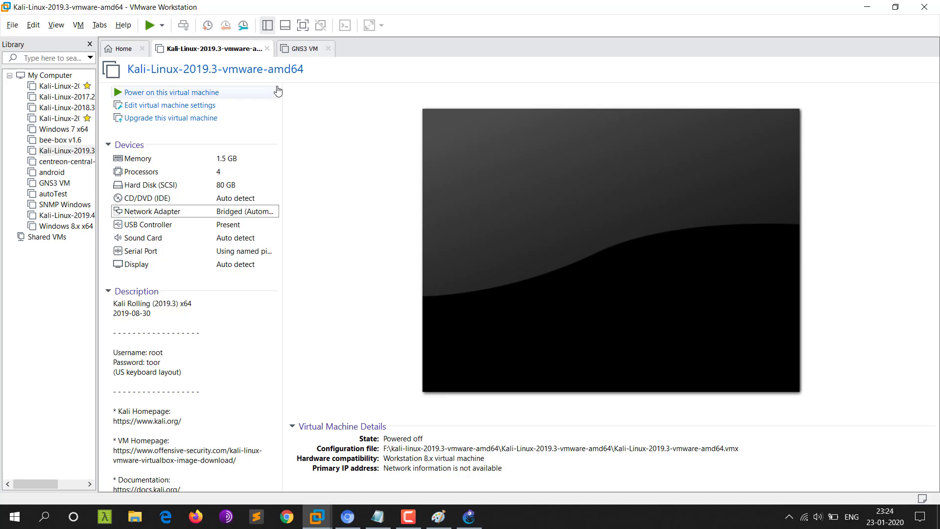
# - Compare the GNS3 VM's network adapters with the Kali-Linux-2019.3 machine's, and return to GNS3
pyautogui.click(305, 49)
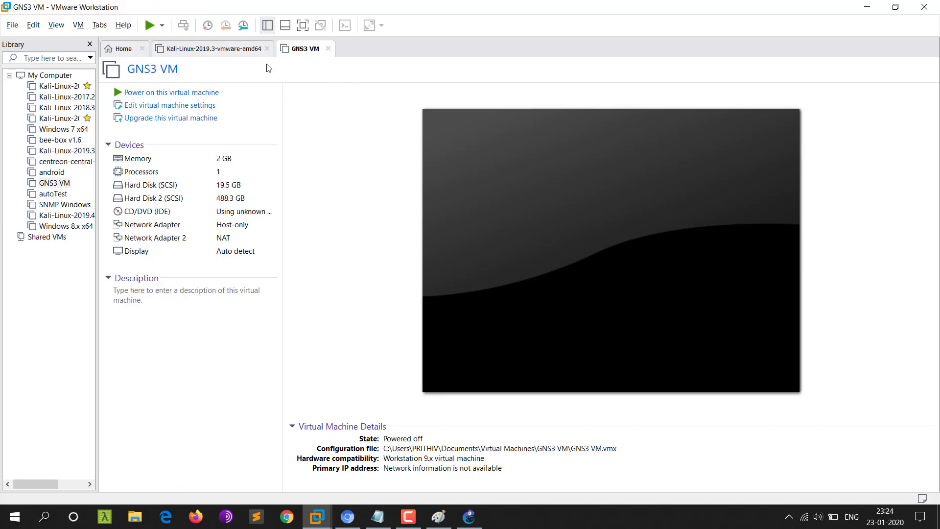
pyautogui.click(235, 51)
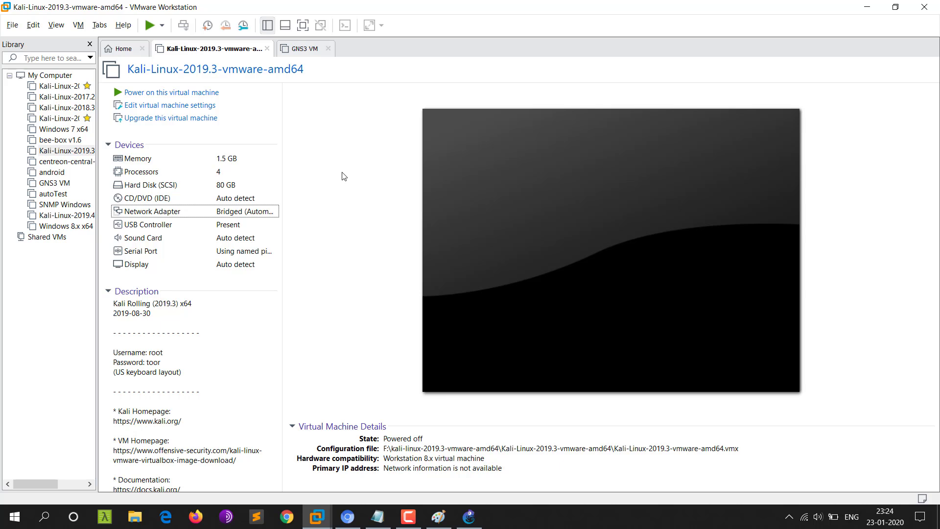
pyautogui.click(868, 6)
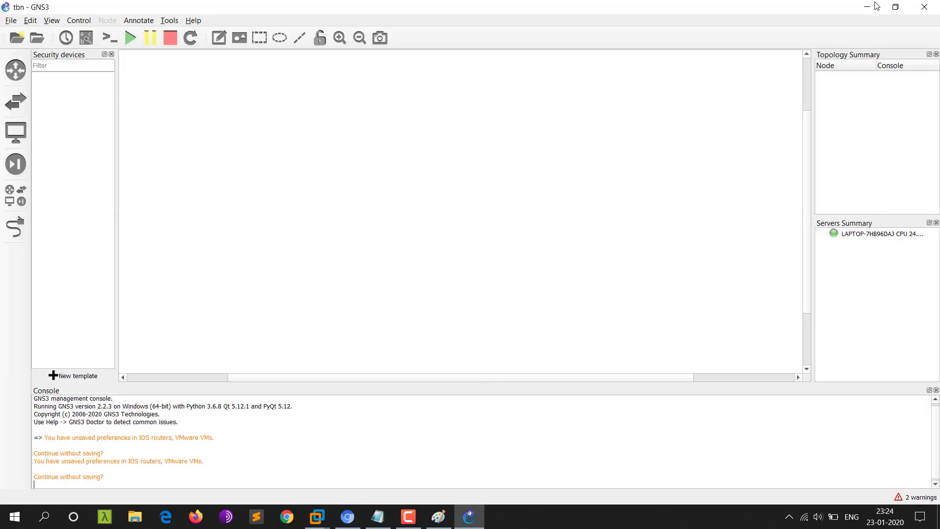
# - Place a c3745 router in the upper-left area of the empty topology
pyautogui.click(16, 70)
pyautogui.click(64, 100)
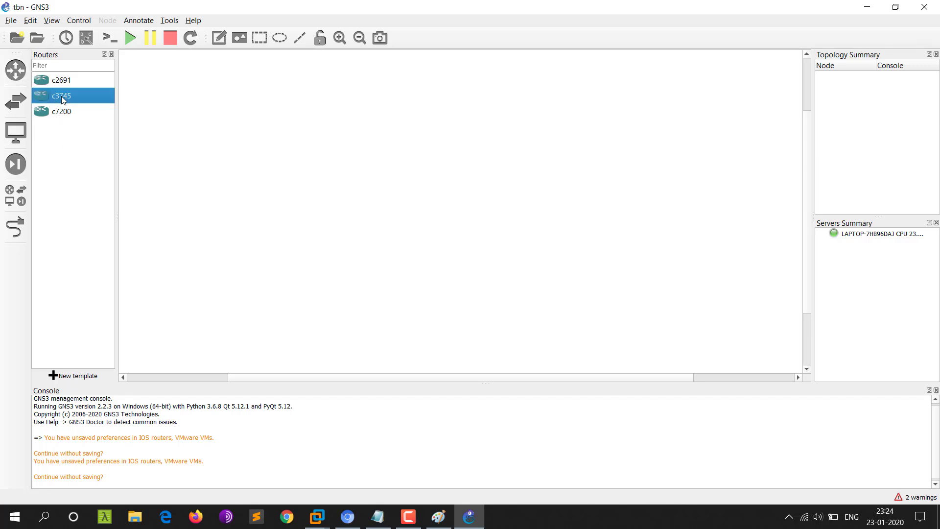
pyautogui.moveTo(63, 100)
pyautogui.mouseDown()
pyautogui.moveTo(219, 157)
pyautogui.moveTo(226, 172)
pyautogui.mouseUp()
pyautogui.click(302, 180)
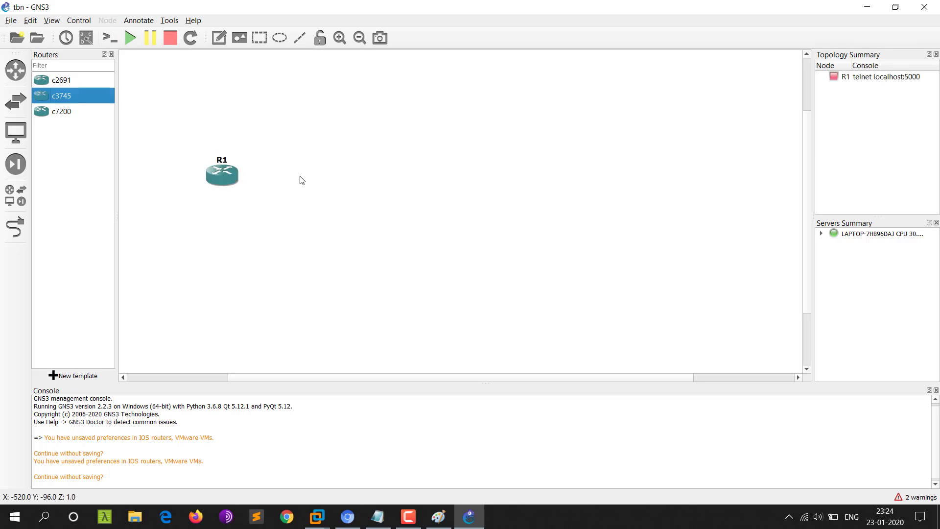
# - Add an SNMP Windows node to the right of router R1 and adjust both devices' positions to line up
pyautogui.click(21, 132)
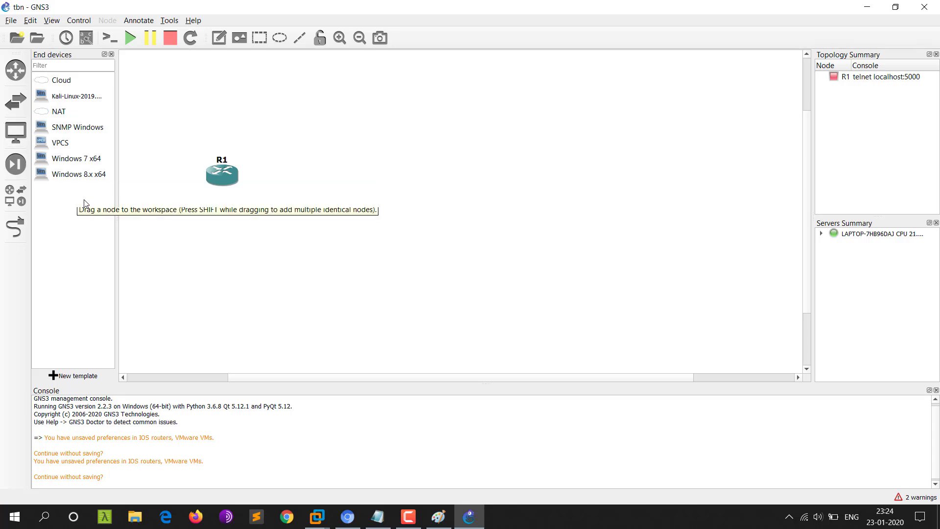
pyautogui.moveTo(76, 130); pyautogui.dragTo(590, 151)
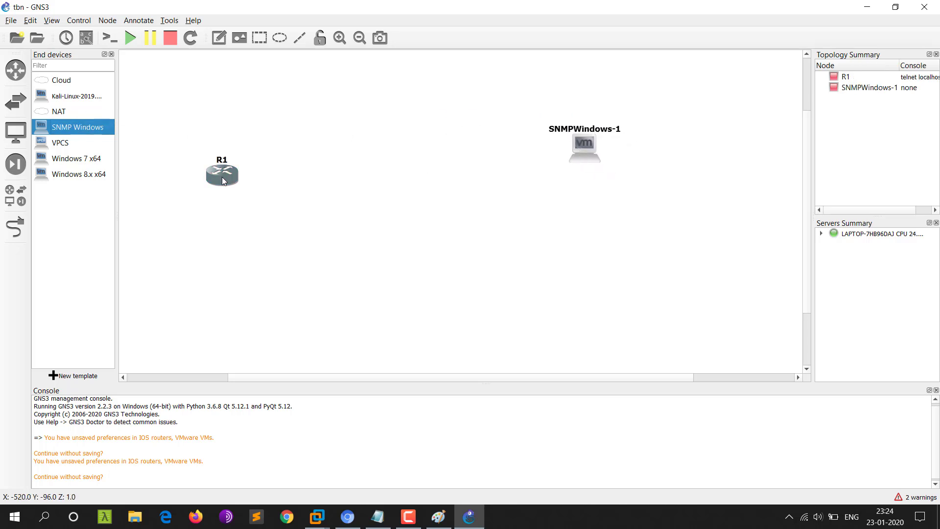
pyautogui.moveTo(221, 177); pyautogui.dragTo(229, 153)
pyautogui.moveTo(589, 151); pyautogui.dragTo(600, 150)
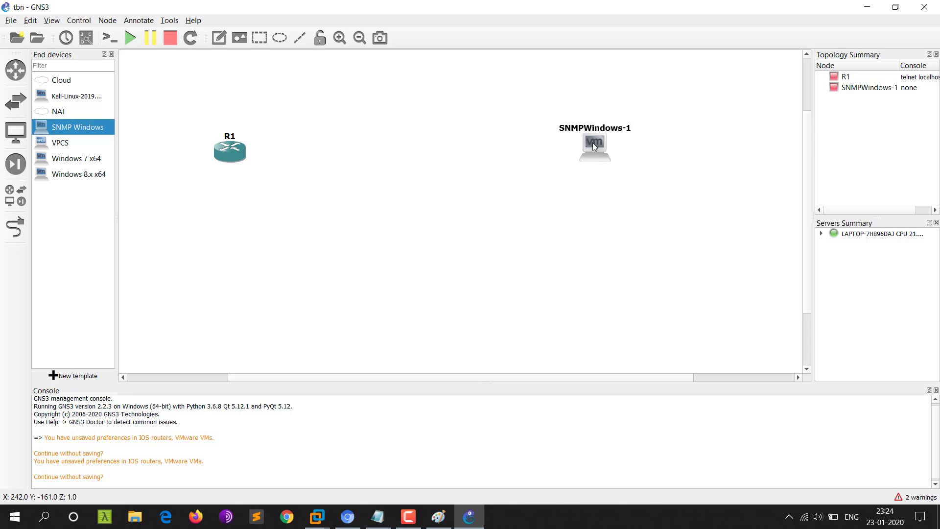
pyautogui.click(361, 185)
# - Add an Ethernet switch between router R1 and the SNMP Windows node, and arrange the three devices in a descending row
pyautogui.click(15, 195)
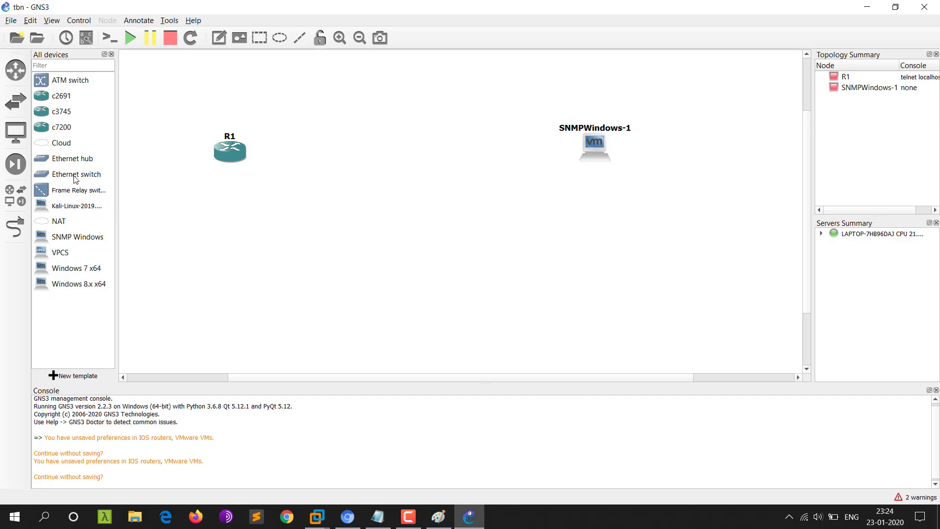
pyautogui.moveTo(75, 178); pyautogui.dragTo(368, 141)
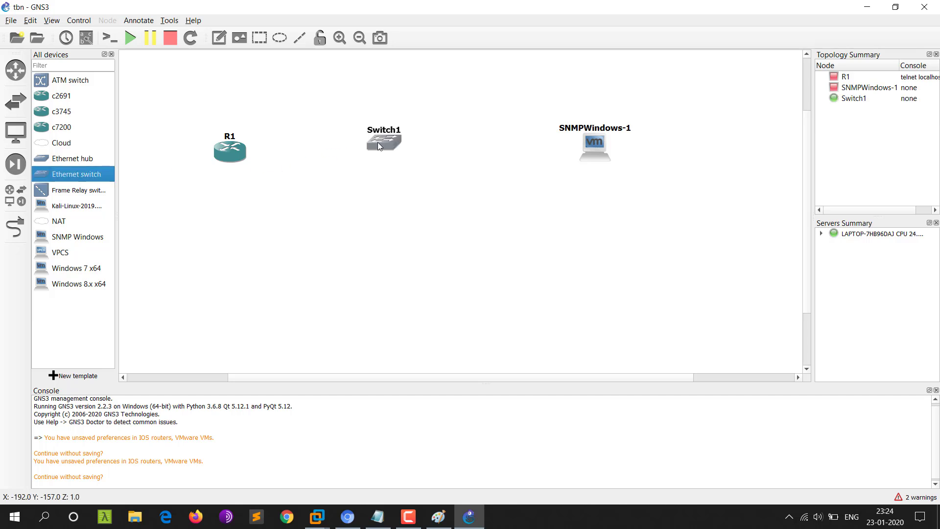
pyautogui.moveTo(229, 155); pyautogui.dragTo(242, 127)
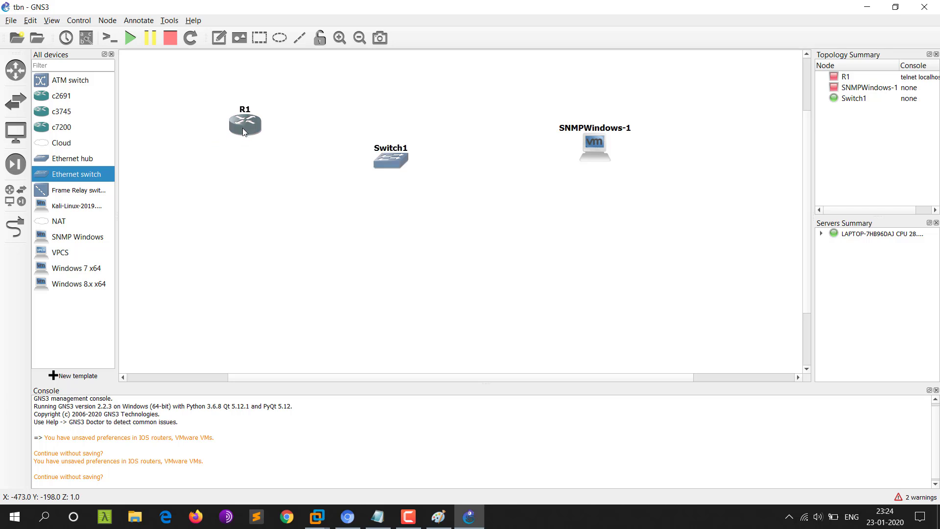
pyautogui.moveTo(406, 151); pyautogui.dragTo(423, 134)
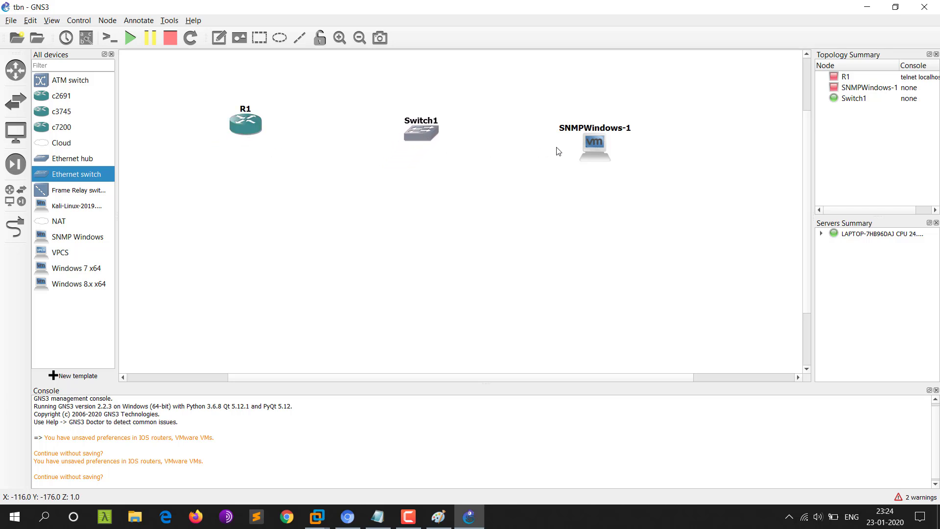
pyautogui.moveTo(597, 149); pyautogui.dragTo(609, 167)
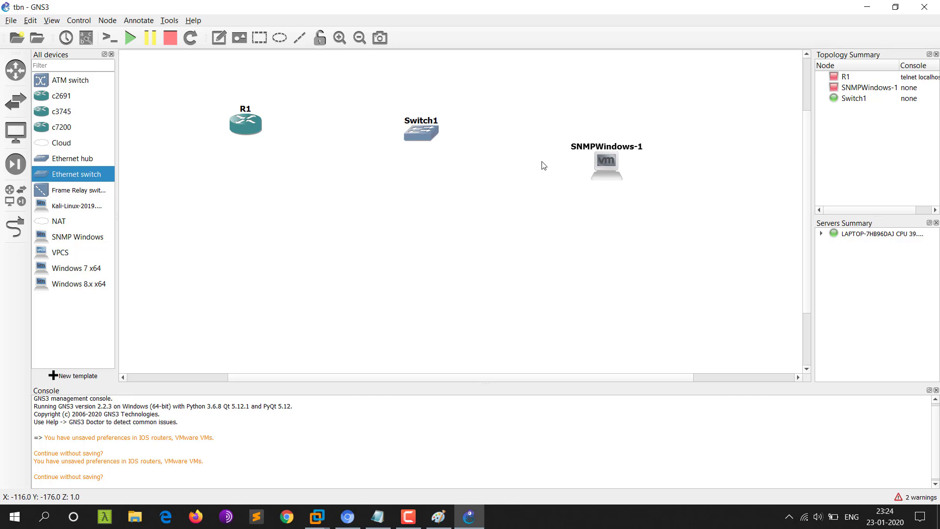
pyautogui.moveTo(605, 168); pyautogui.dragTo(608, 165)
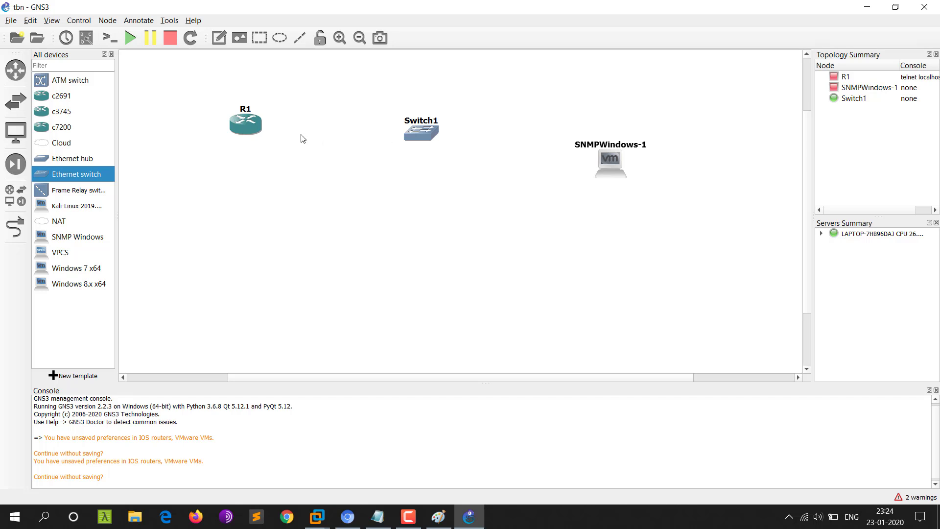
pyautogui.moveTo(246, 122); pyautogui.dragTo(236, 116)
pyautogui.moveTo(430, 141); pyautogui.dragTo(429, 145)
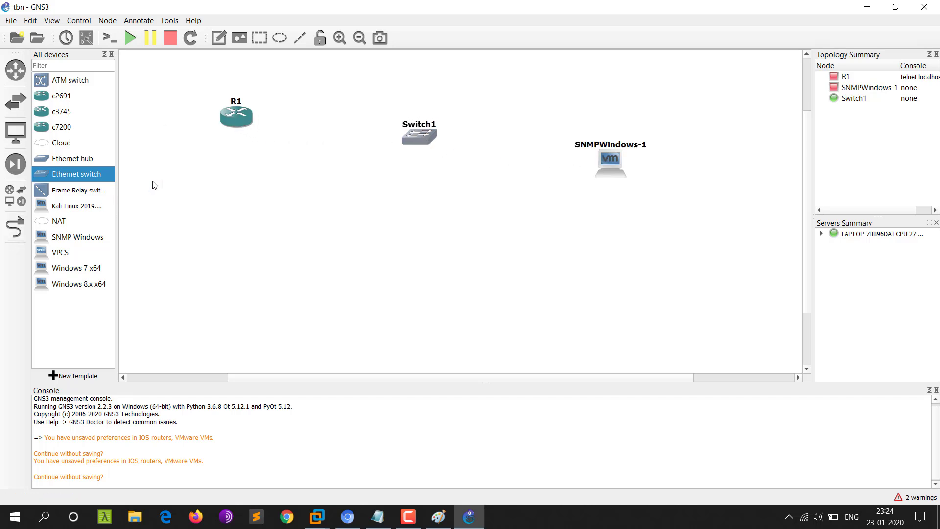
# - Hide the device list to widen the workspace, and show the information summary of router R1
pyautogui.rightClick(237, 116)
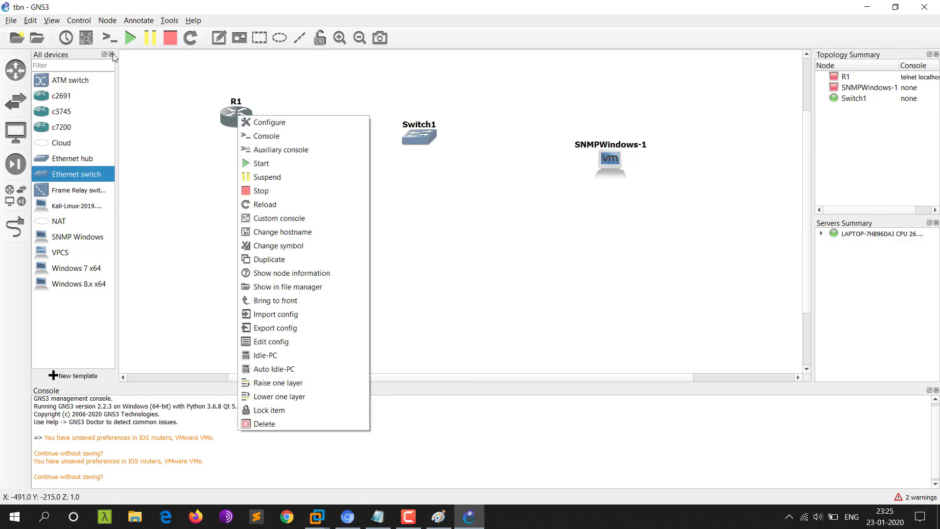
pyautogui.click(112, 54)
pyautogui.rightClick(188, 113)
pyautogui.click(207, 128)
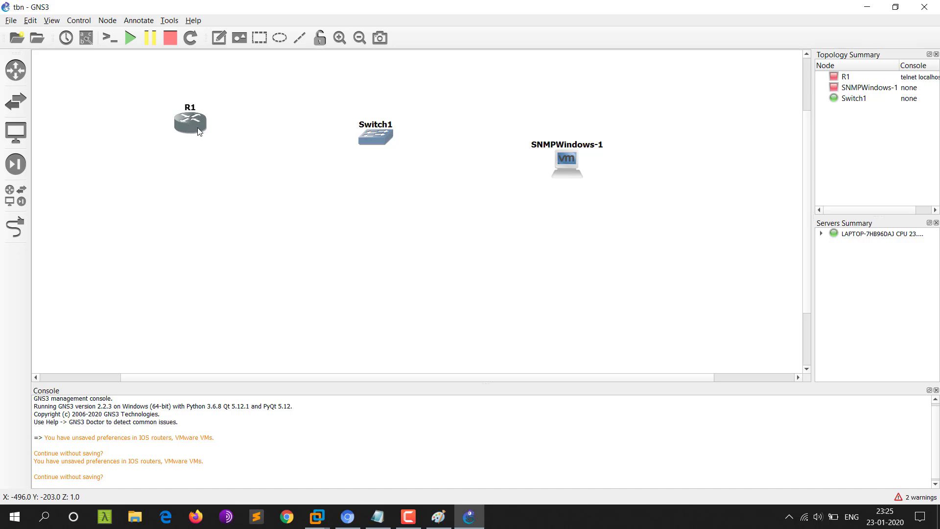
pyautogui.moveTo(198, 131)
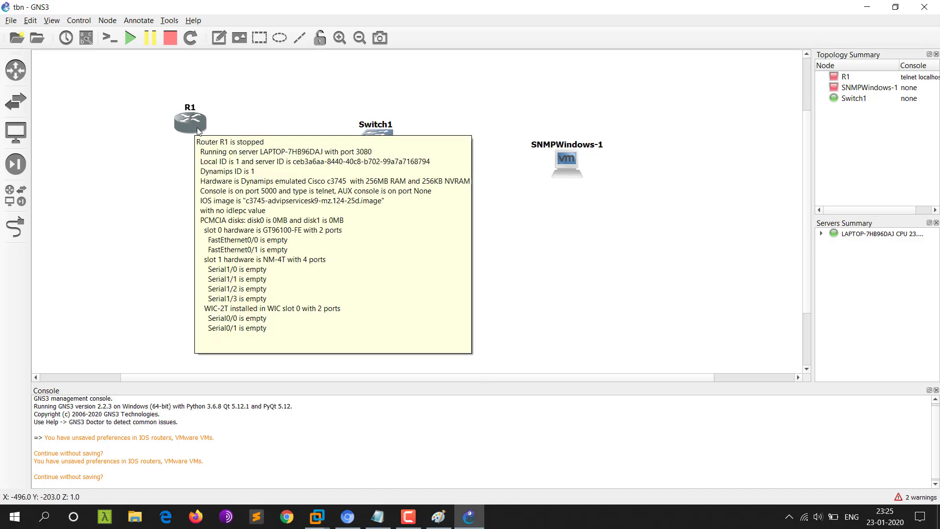
# - Review the memory, disk and slot adapter settings in router R1's configuration, and close it without changes
pyautogui.rightClick(194, 126)
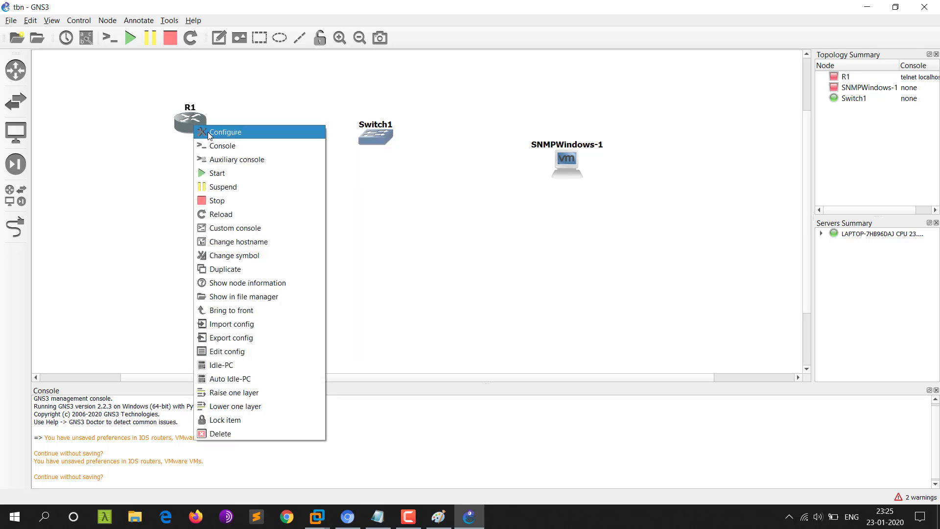
pyautogui.click(209, 134)
pyautogui.moveTo(374, 143); pyautogui.dragTo(328, 127)
pyautogui.click(351, 178)
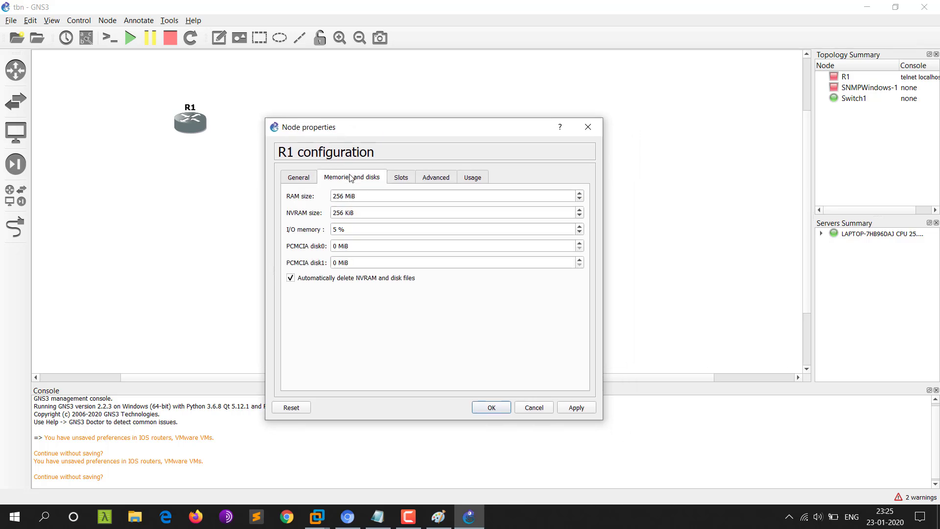
pyautogui.click(402, 181)
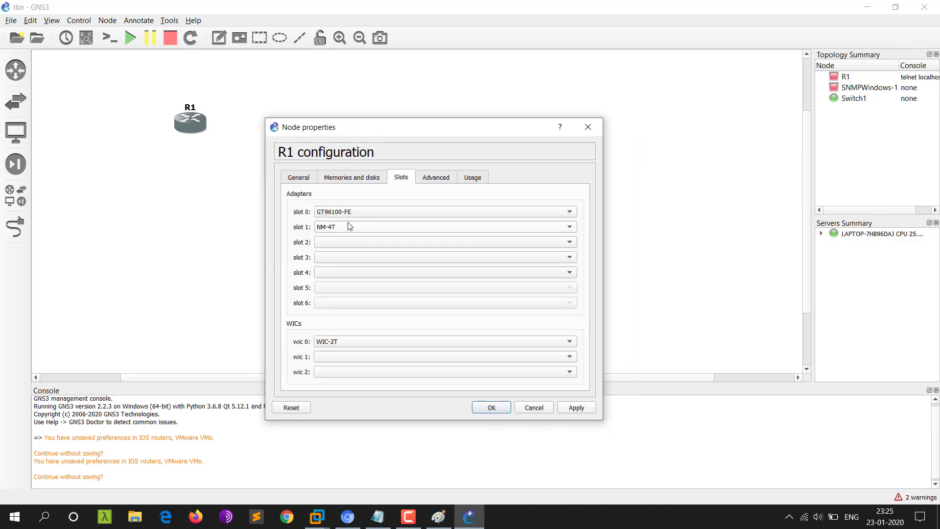
pyautogui.click(589, 127)
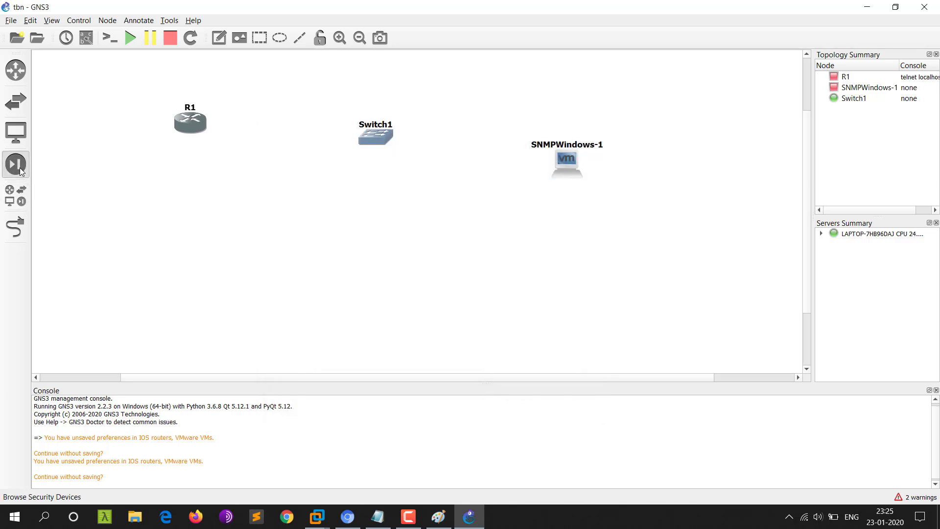
# - Add a second c3745 router below and between router R1 and the Ethernet switch
pyautogui.click(20, 171)
pyautogui.click(17, 164)
pyautogui.click(15, 70)
pyautogui.moveTo(62, 96); pyautogui.dragTo(348, 202)
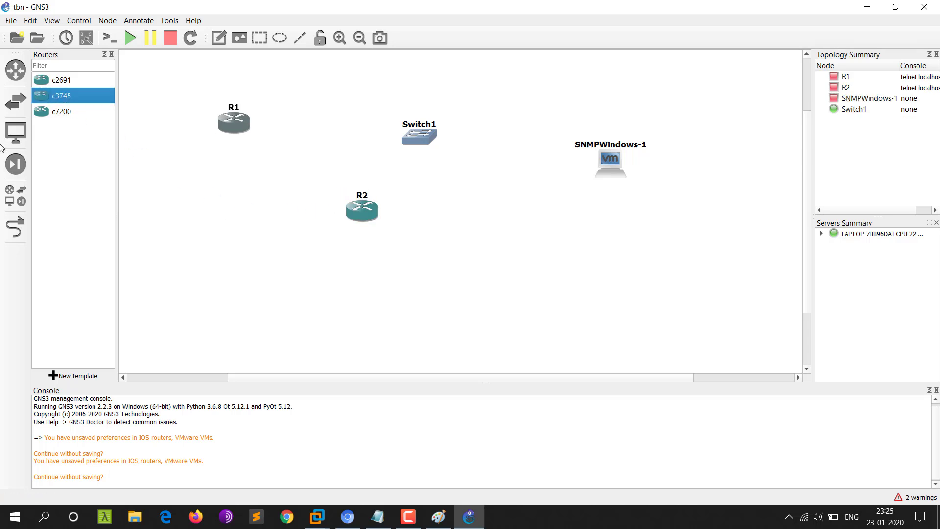
# - Link router R1's FastEthernet0/0 interface to router R2, and leave link mode
pyautogui.click(15, 226)
pyautogui.click(237, 126)
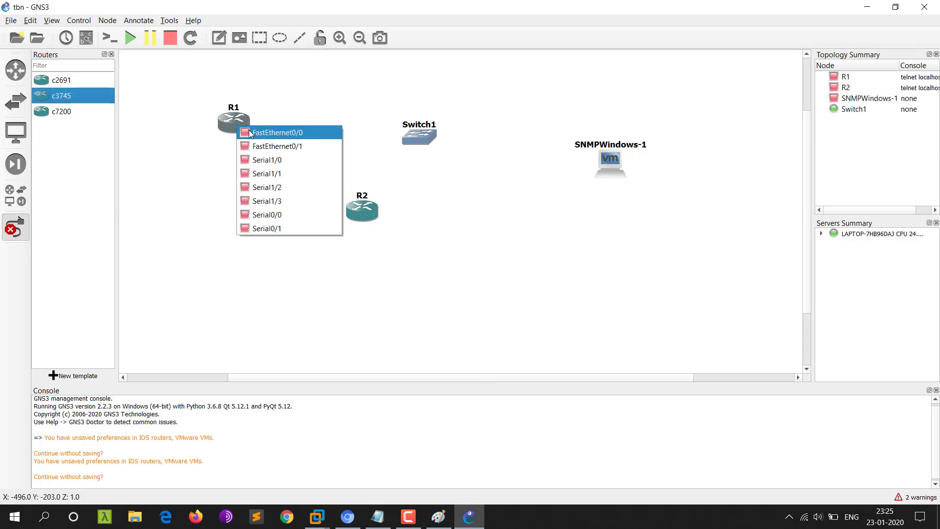
pyautogui.click(250, 133)
pyautogui.click(357, 211)
pyautogui.click(373, 218)
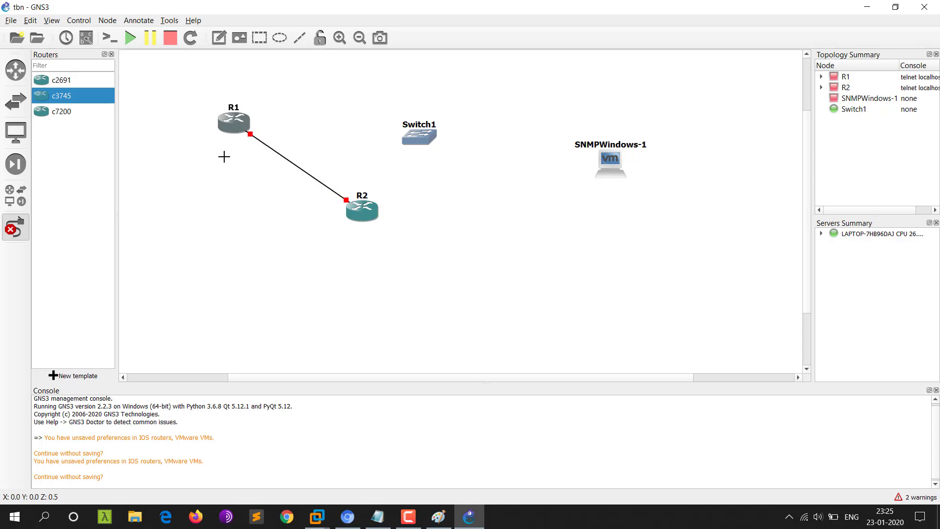
pyautogui.press('Escape')
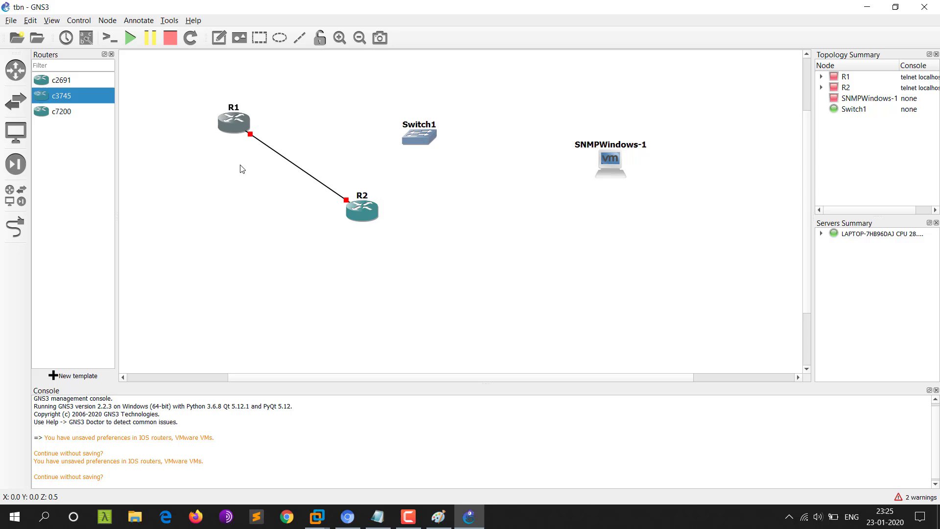
# - Delete the link between routers R1 and R2, and permanently remove router R2 from the topology
pyautogui.rightClick(261, 140)
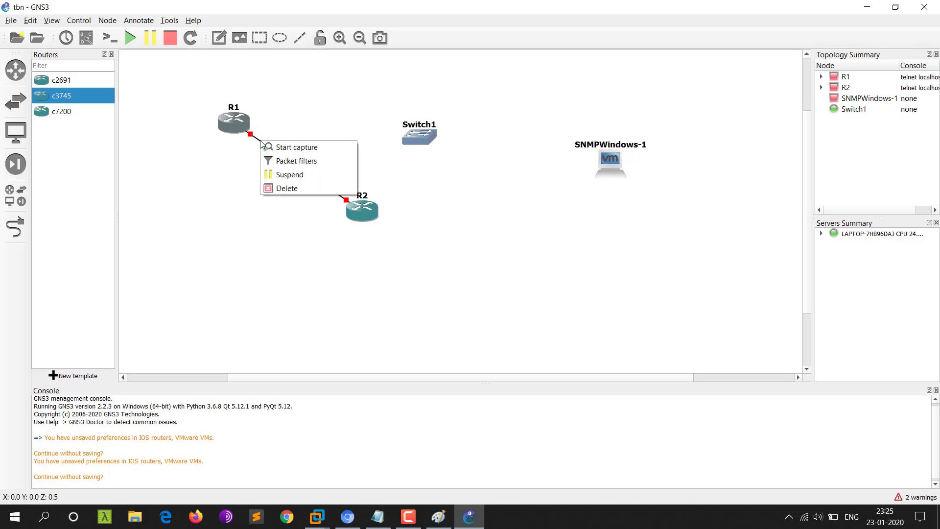
pyautogui.click(278, 188)
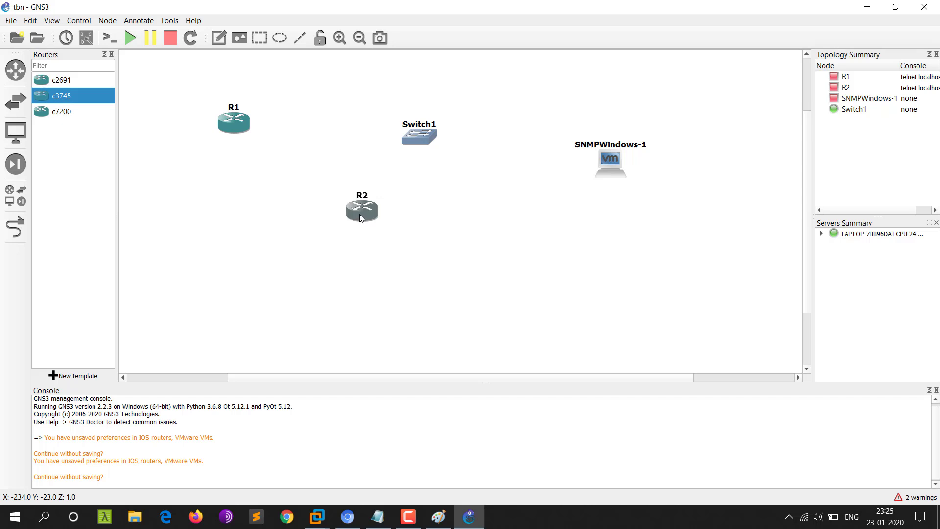
pyautogui.moveTo(361, 218)
pyautogui.press('Delete')
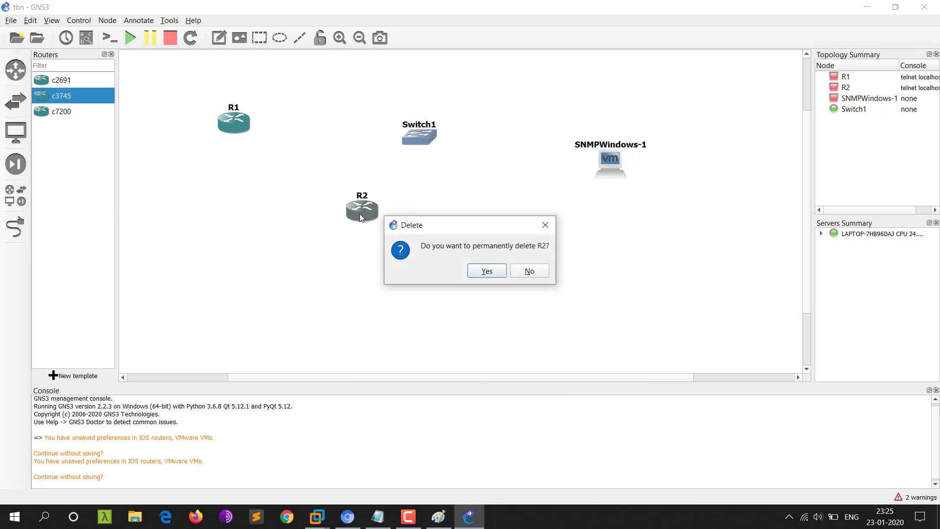
pyautogui.click(479, 273)
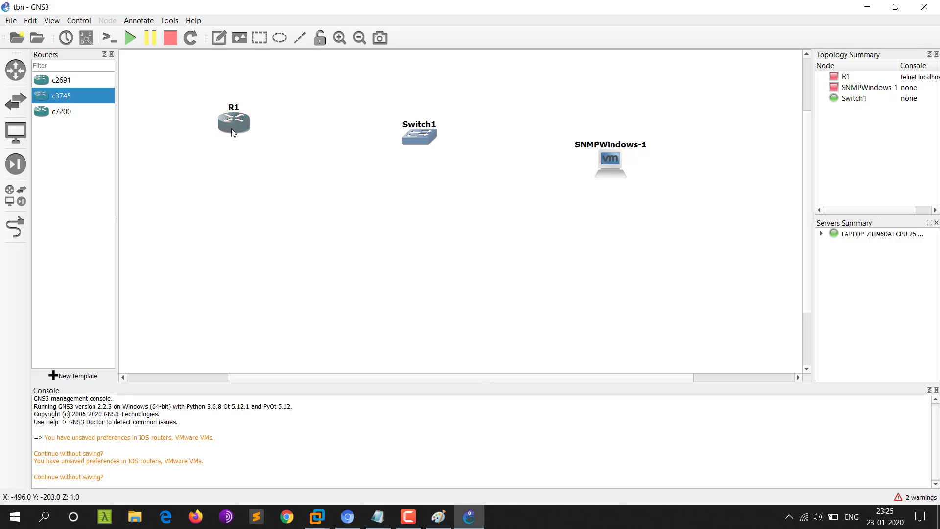
# - List the interfaces router R1 offers for a link, and leave link mode without connecting it
pyautogui.click(15, 226)
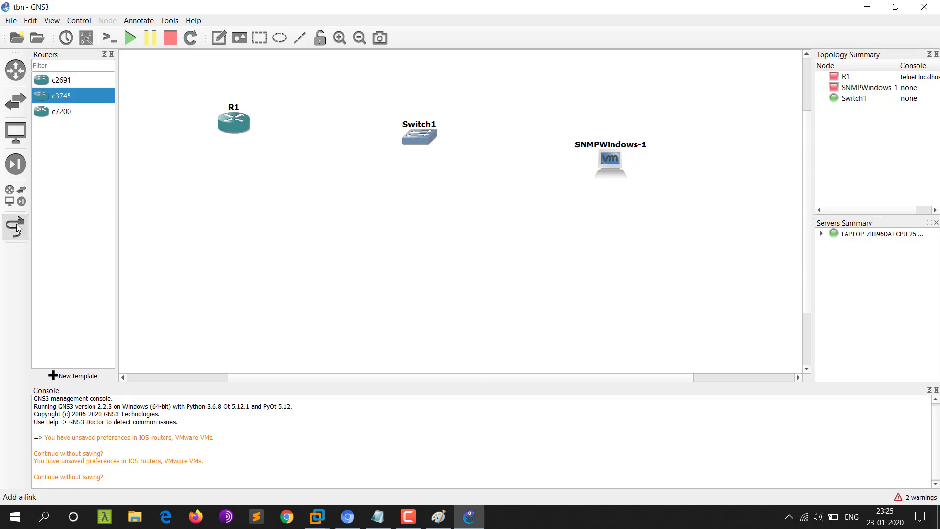
pyautogui.click(248, 128)
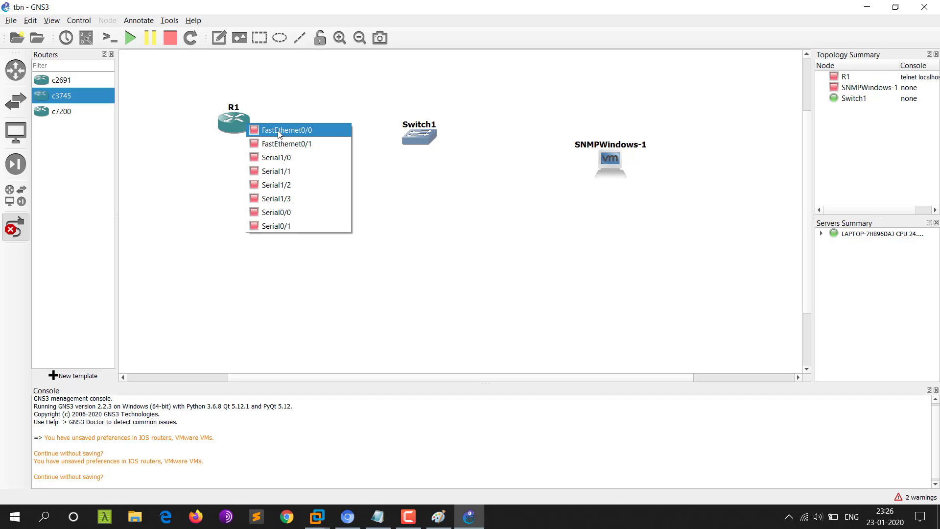
pyautogui.press('Escape')
pyautogui.press('Escape')
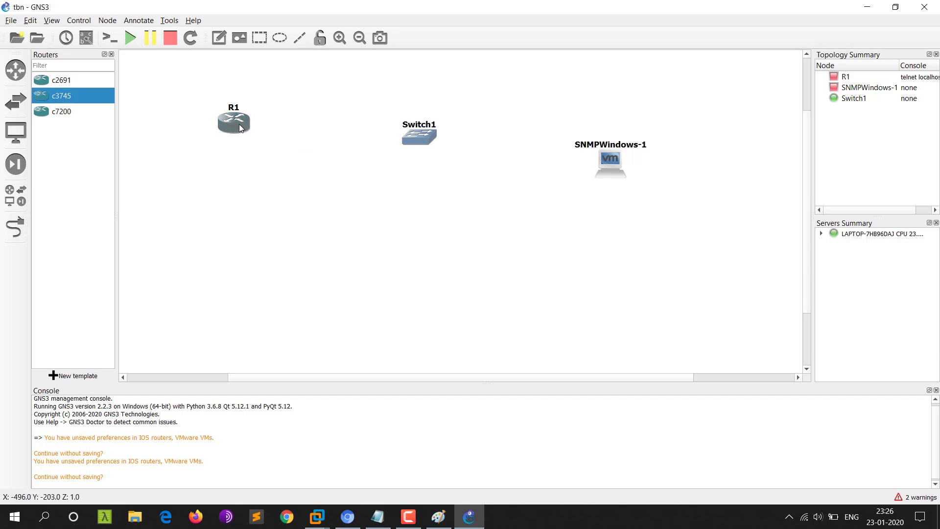
# - Review router R1's slot adapters, the adapter choices for slot 2 and the advanced settings, and close the configuration unchanged
pyautogui.rightClick(240, 128)
pyautogui.click(268, 132)
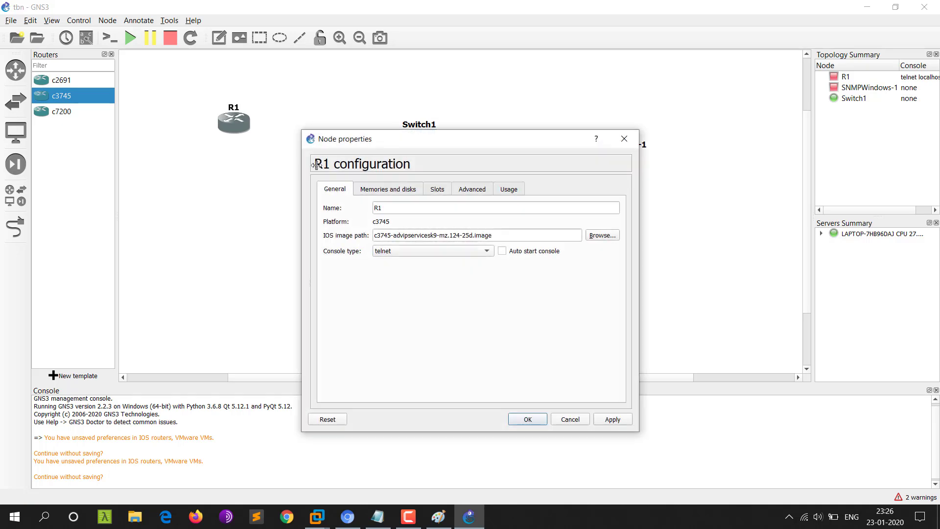
pyautogui.click(437, 191)
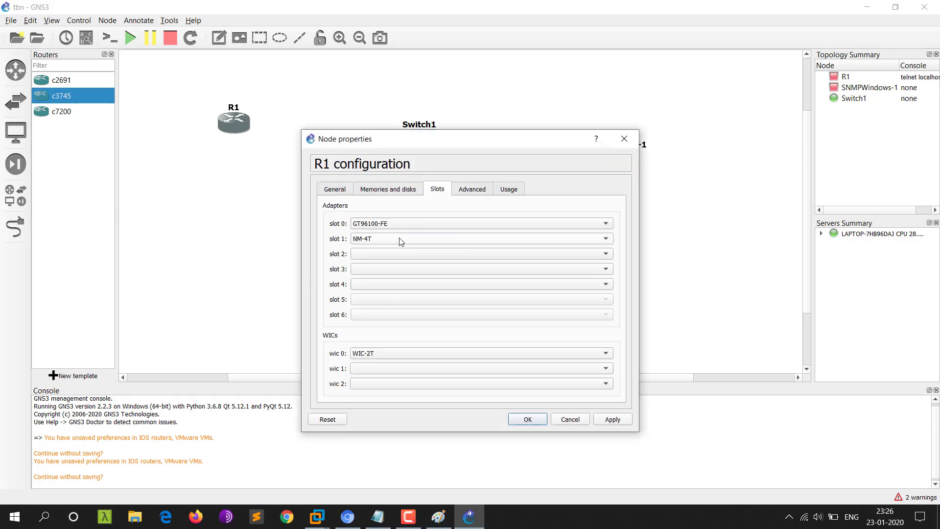
pyautogui.click(398, 254)
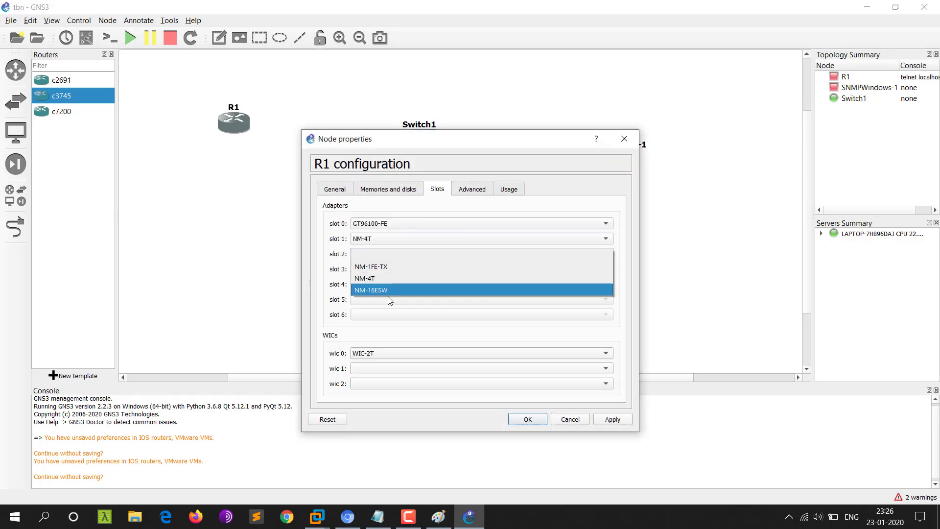
pyautogui.click(393, 253)
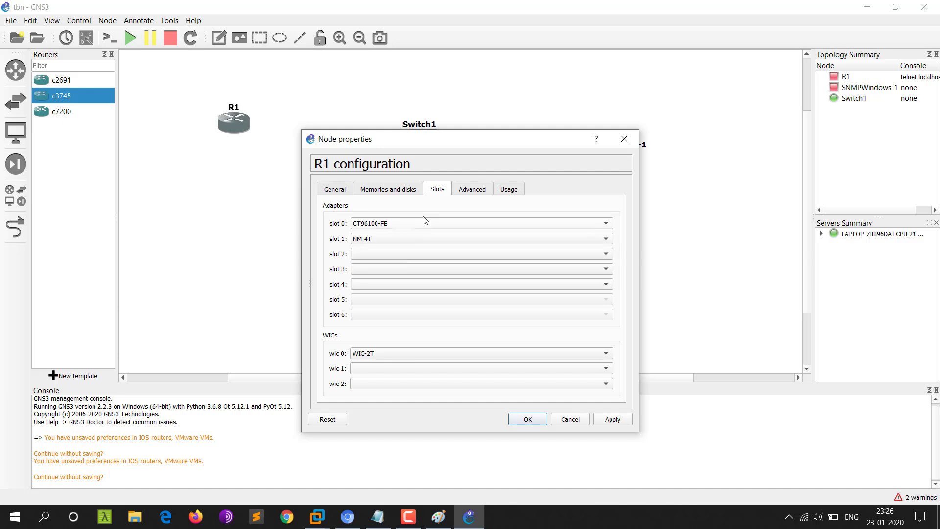
pyautogui.click(473, 193)
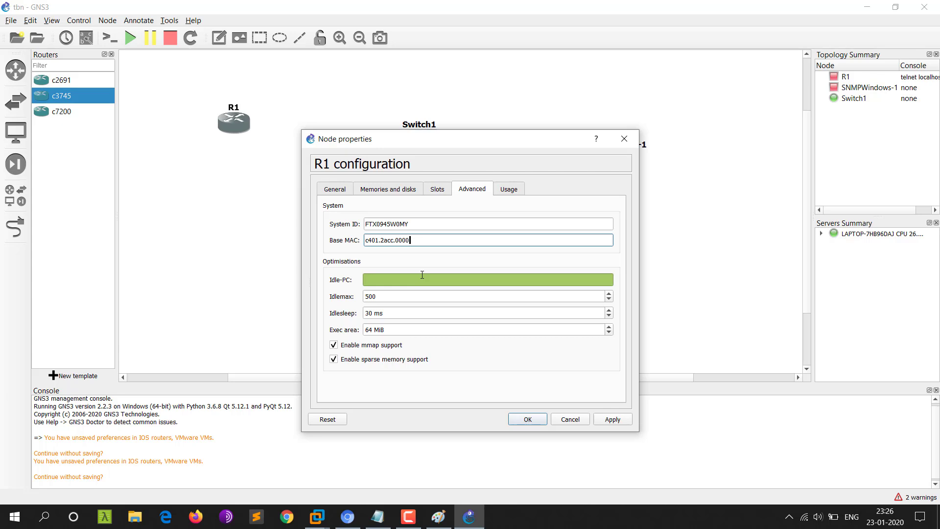
pyautogui.scroll(-2, 432, 316)
pyautogui.click(624, 139)
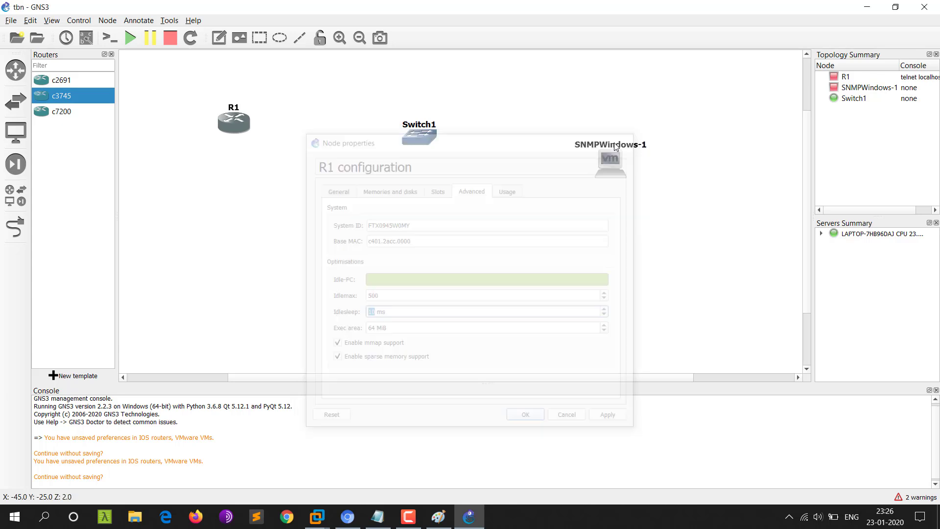
# - Show the information summary of router R1 again to check its slots and ports
pyautogui.rightClick(242, 126)
pyautogui.click(228, 122)
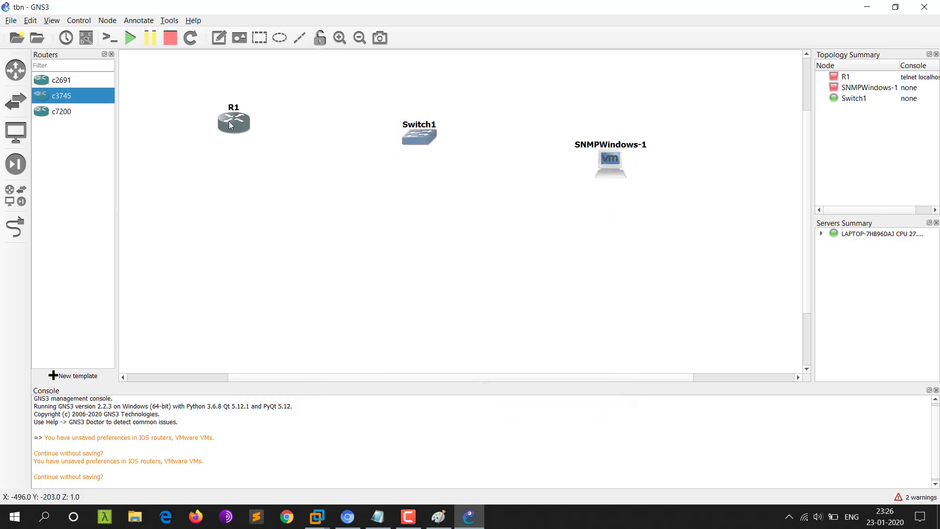
pyautogui.moveTo(228, 122)
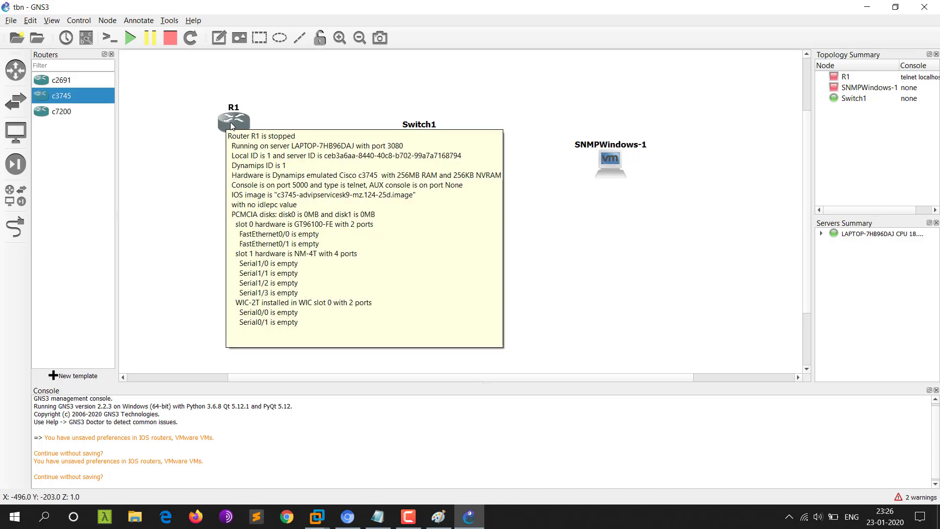
pyautogui.click(193, 153)
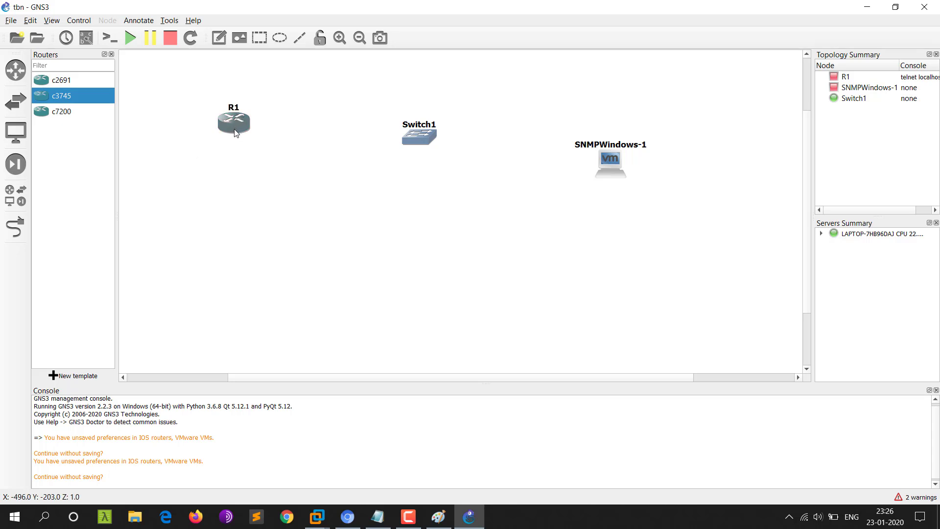
# - Link the SNMP Windows node's Ethernet0 port to Ethernet0 on Switch1
pyautogui.click(7, 234)
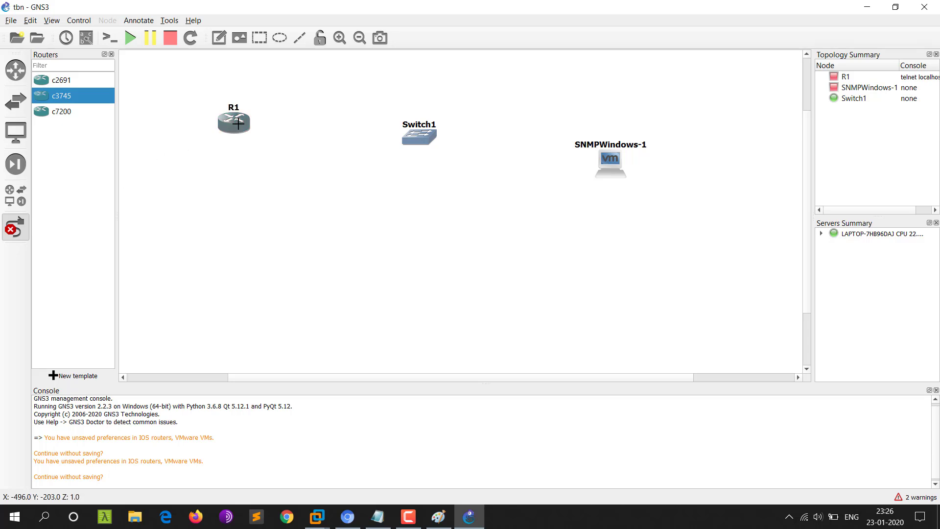
pyautogui.click(606, 167)
pyautogui.click(606, 173)
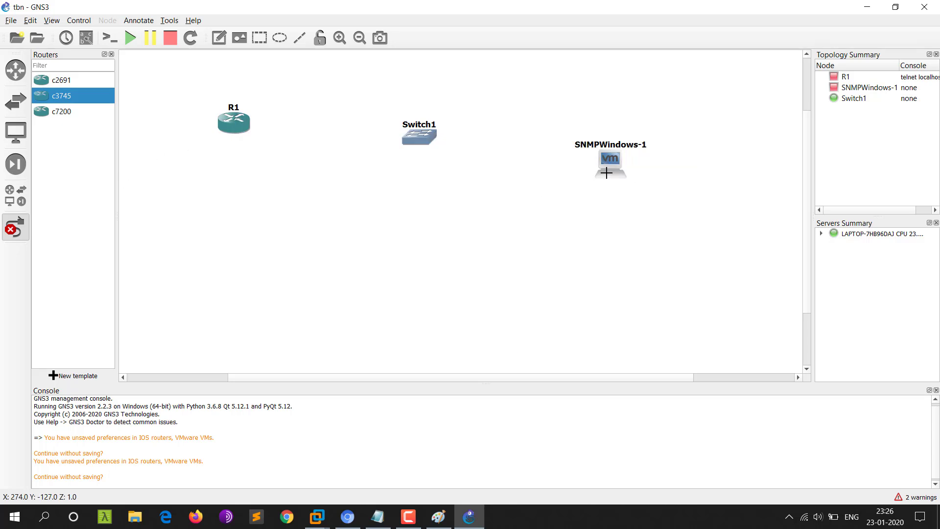
pyautogui.click(431, 142)
pyautogui.click(454, 145)
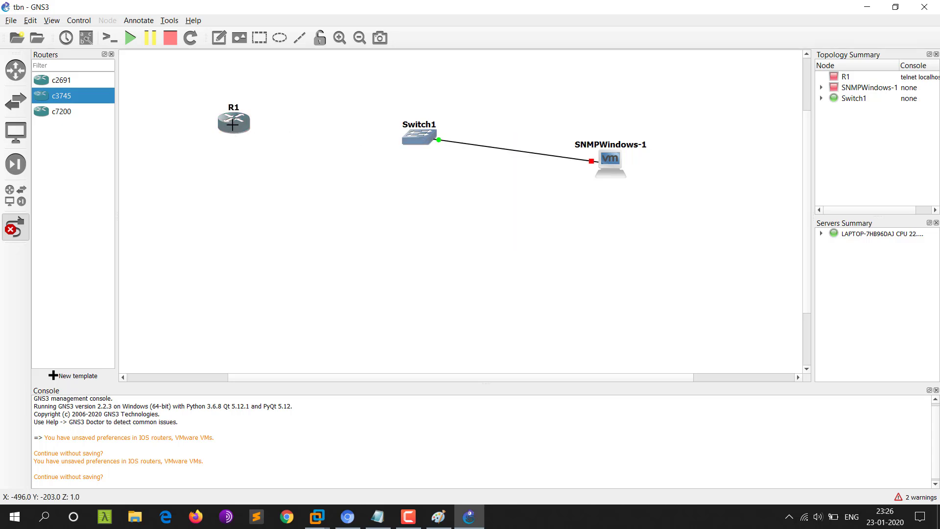
# - Link router R1's FastEthernet0/0 interface to Ethernet1 on Switch1, and leave link mode
pyautogui.click(234, 126)
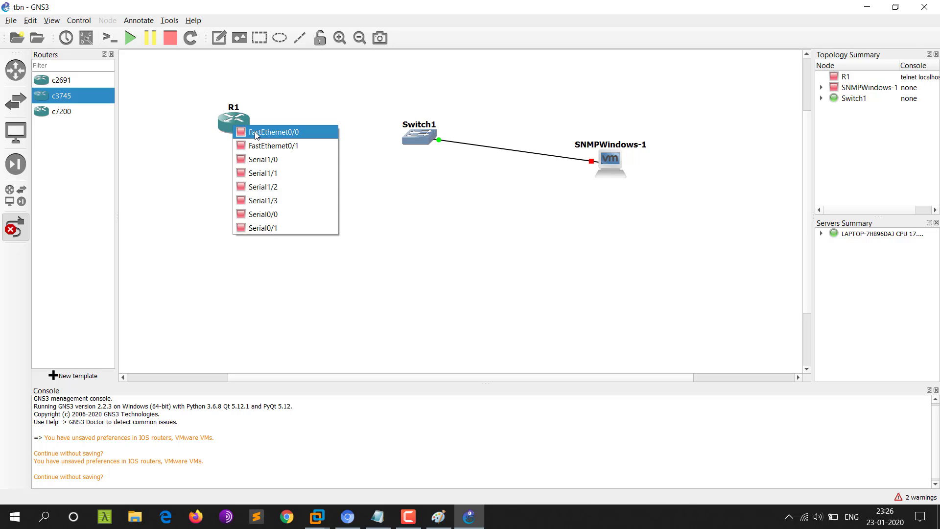
pyautogui.press('Escape')
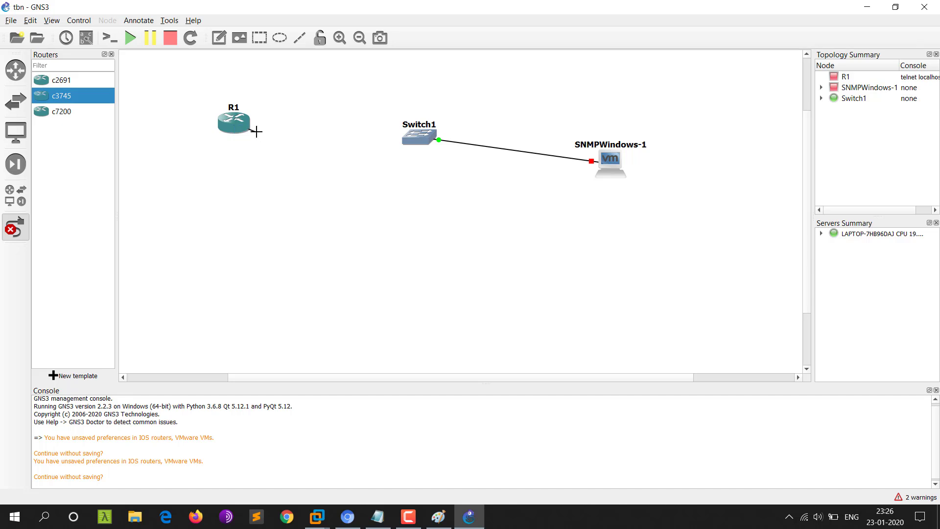
pyautogui.click(415, 137)
pyautogui.click(439, 158)
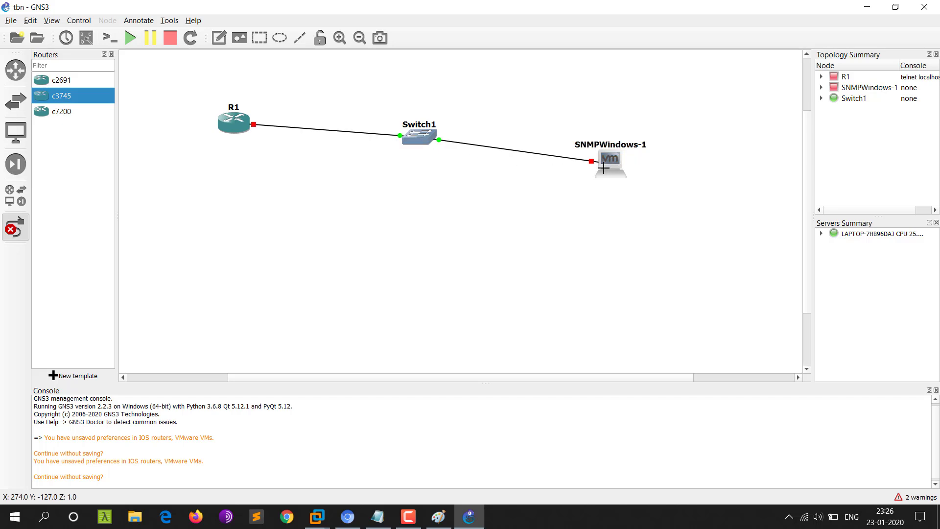
pyautogui.rightClick(571, 105)
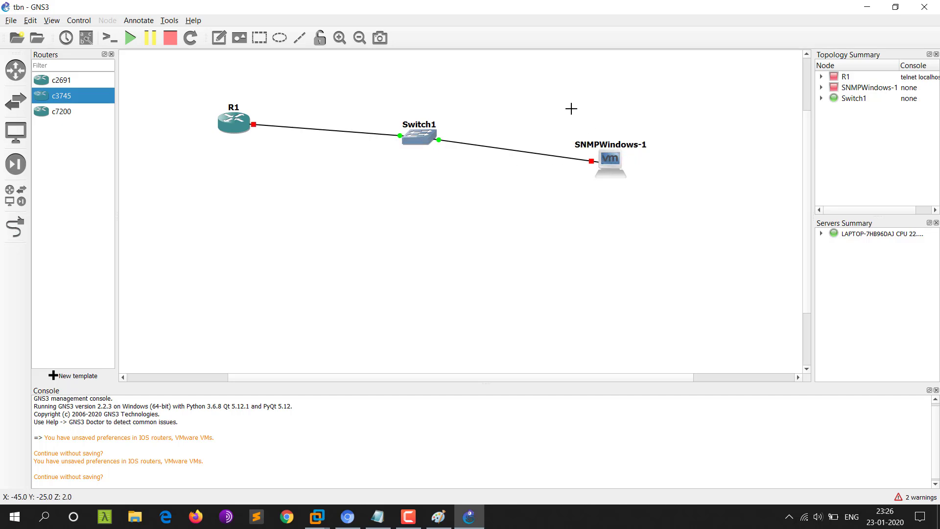
# - Move router R1 and the SNMP Windows node outward to line up with Switch1 in a nearly horizontal row
pyautogui.moveTo(233, 128); pyautogui.dragTo(214, 137)
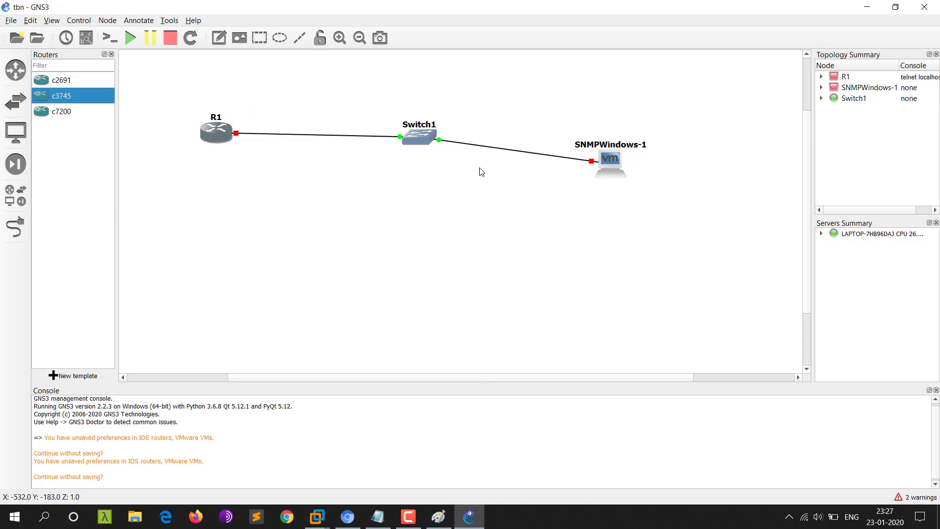
pyautogui.moveTo(607, 170); pyautogui.dragTo(628, 147)
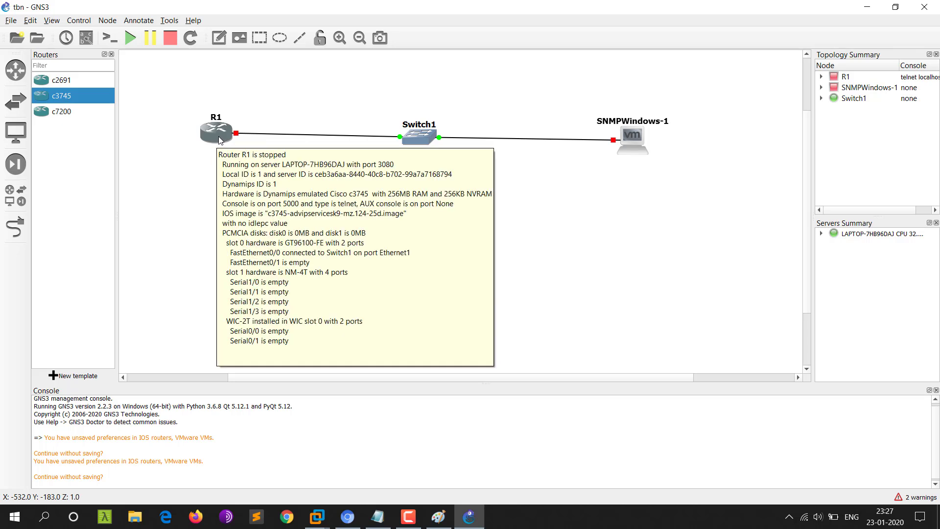
pyautogui.moveTo(631, 145)
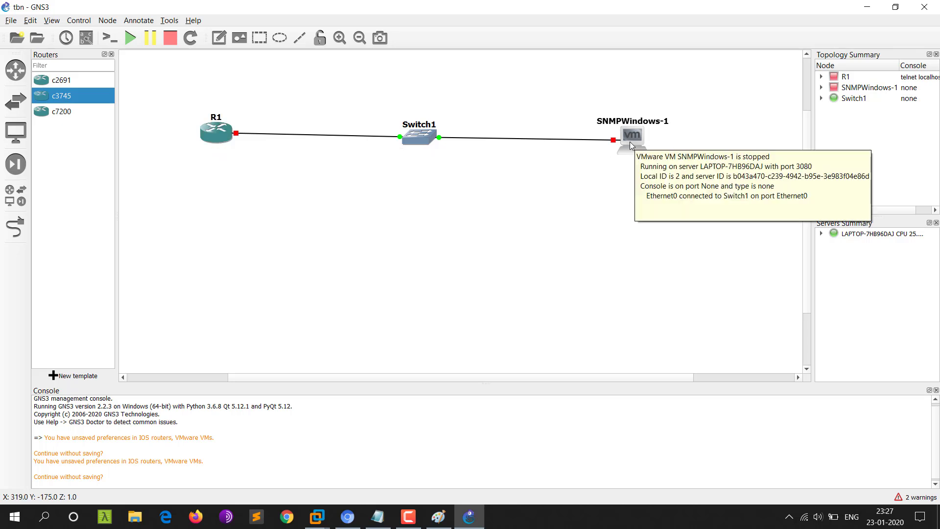
pyautogui.moveTo(630, 145); pyautogui.dragTo(640, 137)
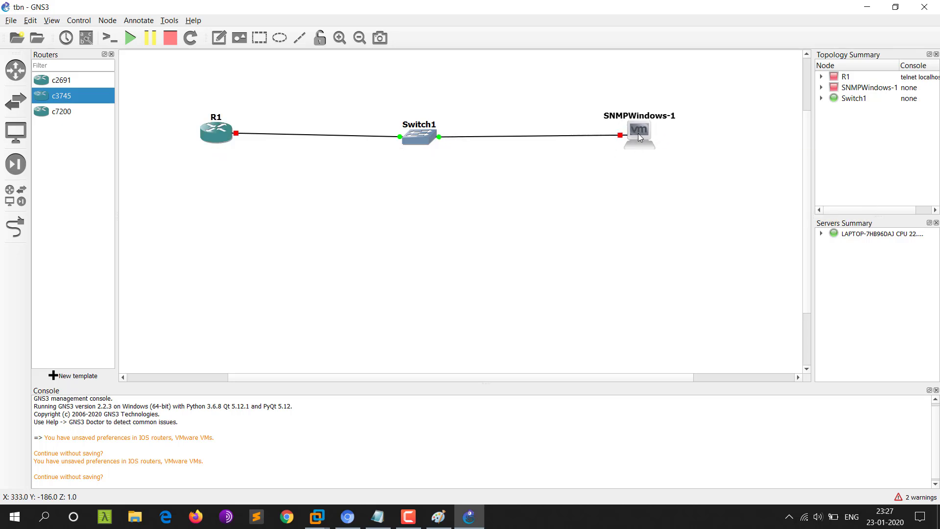
# - Switch to Paint, reduce its window below the GNS3 topology to compare the SNMP manager and agent diagram, and return to GNS3
pyautogui.hotkey('alt', 'Tab')
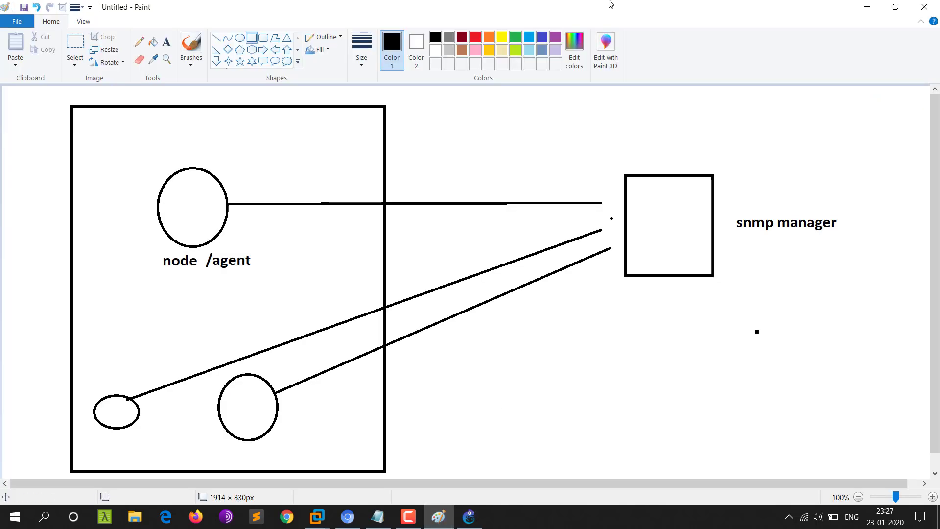
pyautogui.moveTo(610, 4)
pyautogui.mouseDown()
pyautogui.moveTo(584, 125)
pyautogui.moveTo(474, 234)
pyautogui.mouseUp()
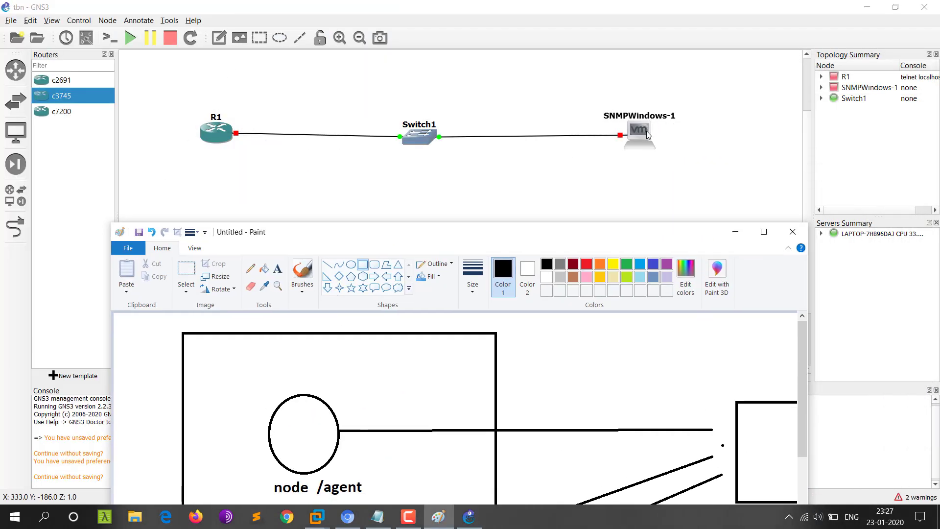
pyautogui.click(737, 232)
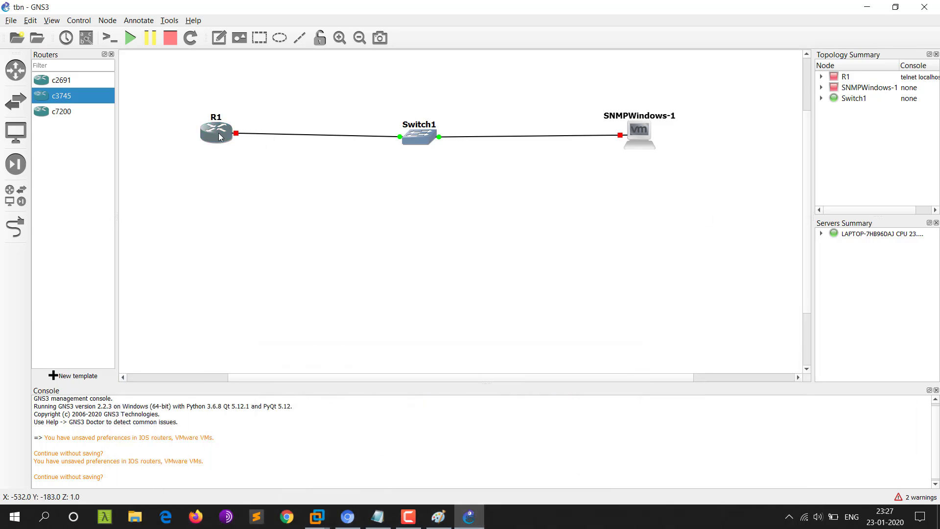
pyautogui.moveTo(219, 136)
pyautogui.moveTo(636, 137)
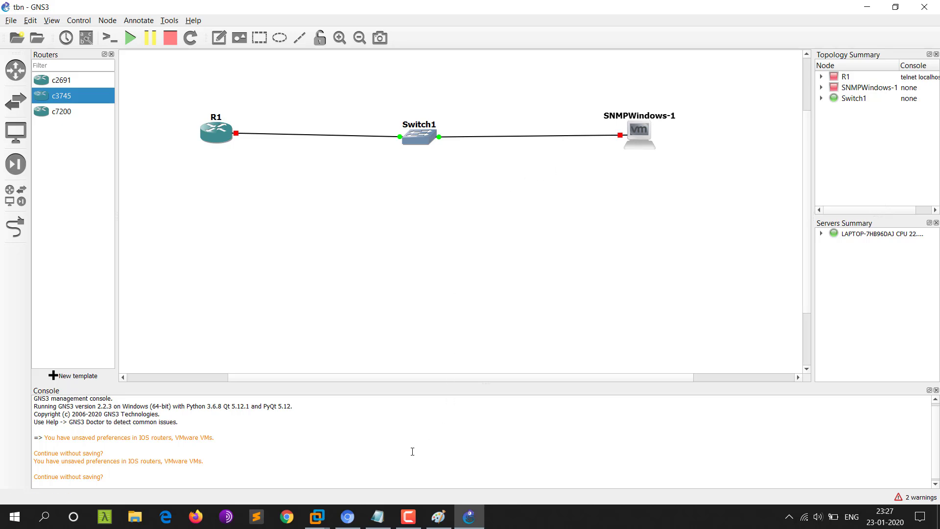
pyautogui.click(439, 517)
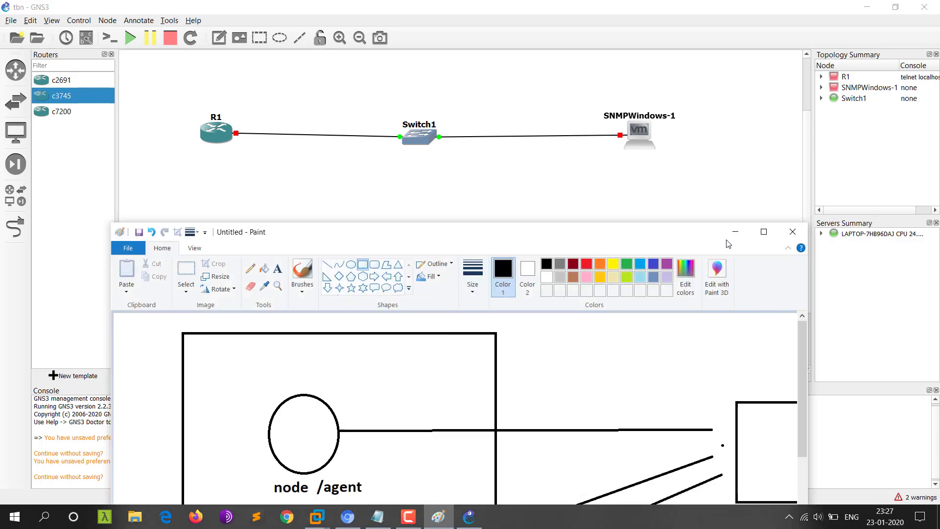
pyautogui.click(502, 195)
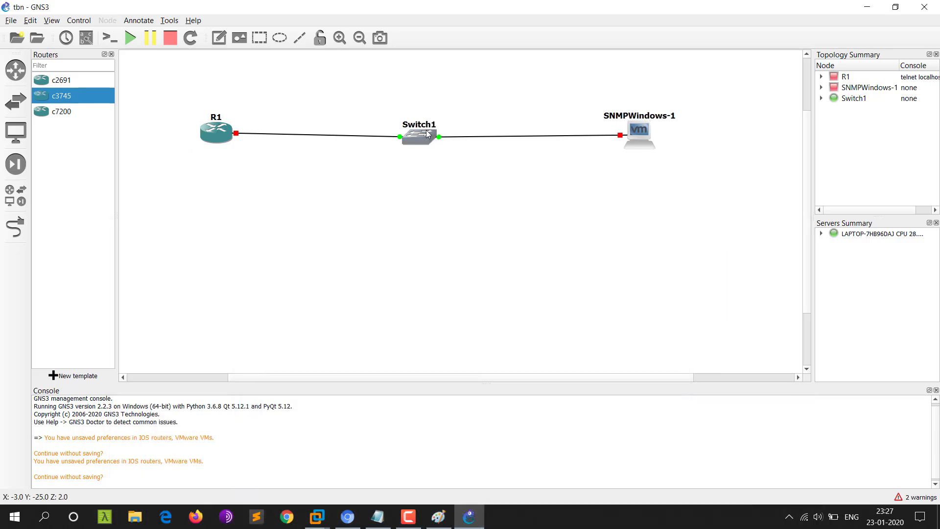
# - Move the SNMP Windows node slightly down and outward, and start router R1
pyautogui.moveTo(638, 136); pyautogui.dragTo(643, 143)
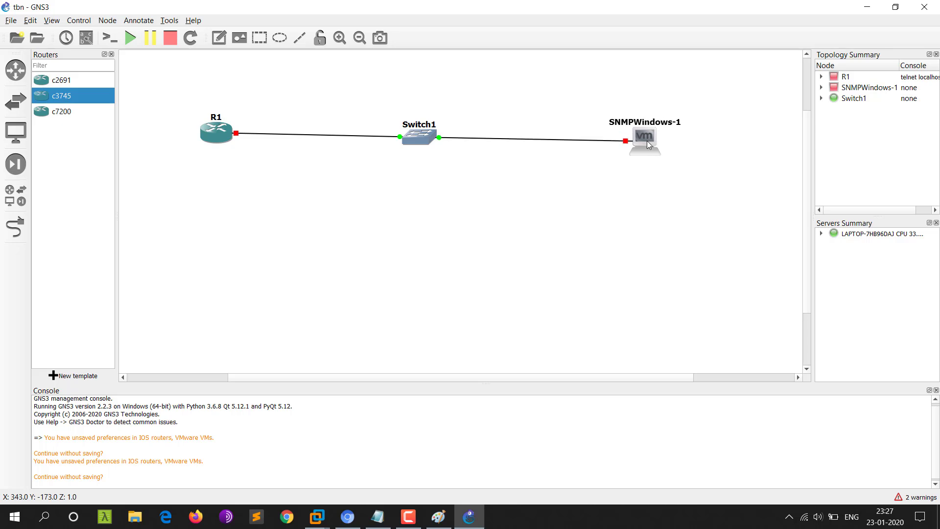
pyautogui.rightClick(221, 137)
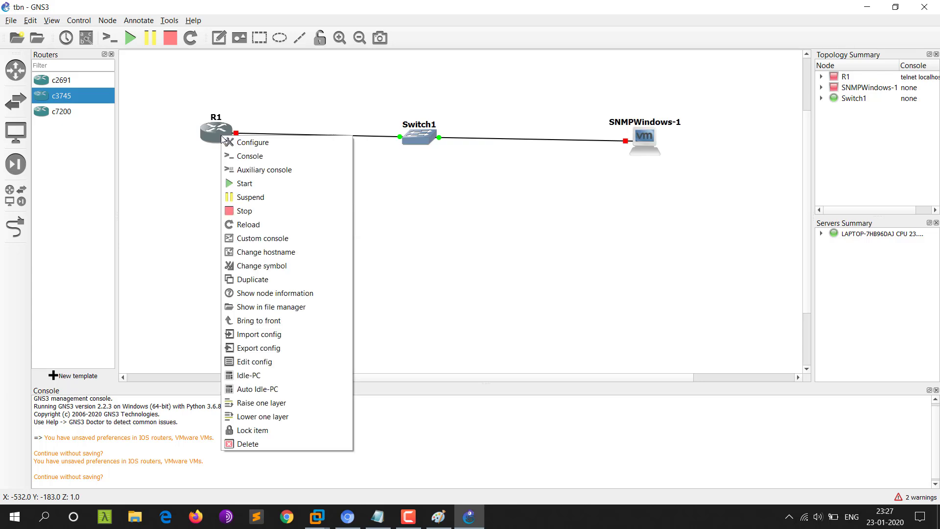
pyautogui.click(239, 189)
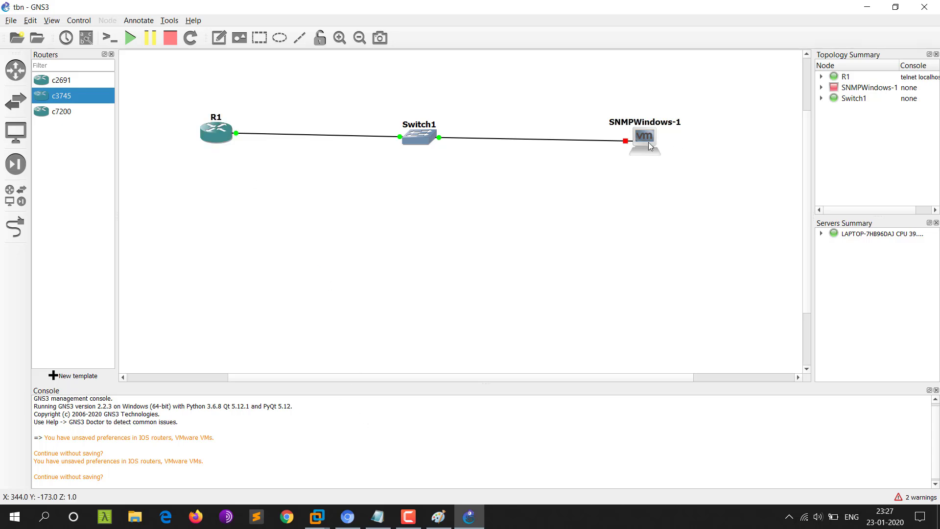
# - Nudge the SNMP Windows node slightly outward, and open router R1's console to bring up its R1# prompt
pyautogui.moveTo(651, 140); pyautogui.dragTo(661, 139)
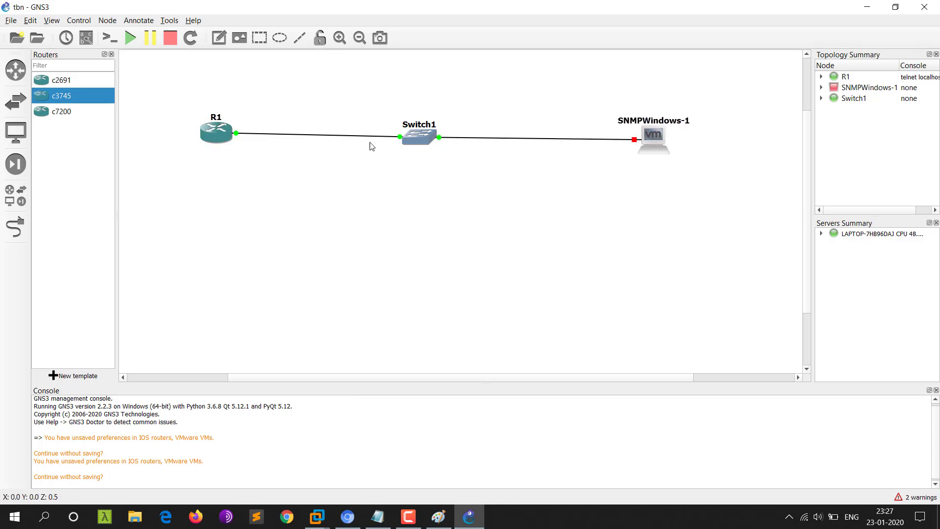
pyautogui.rightClick(212, 134)
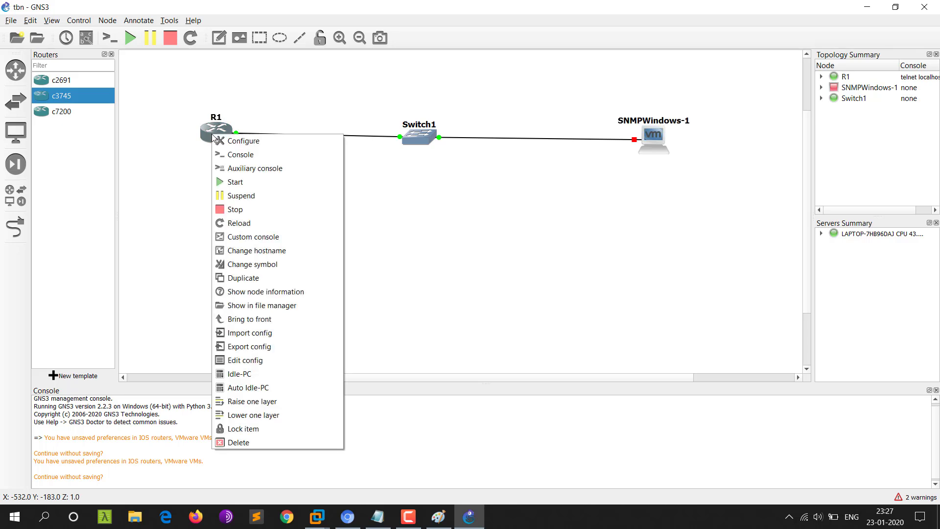
pyautogui.click(234, 155)
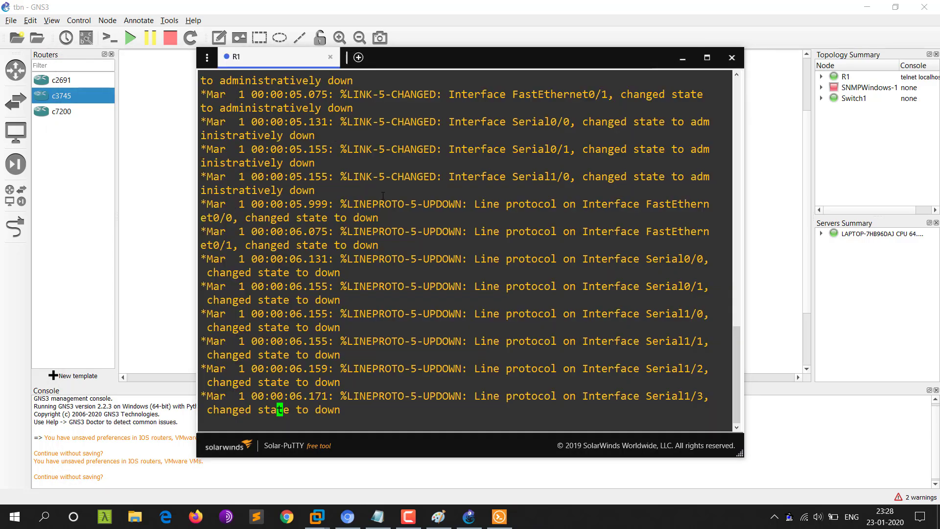
pyautogui.press('Return')
pyautogui.press('Return')
pyautogui.press('Return')
pyautogui.press('Return')
pyautogui.press('Return')
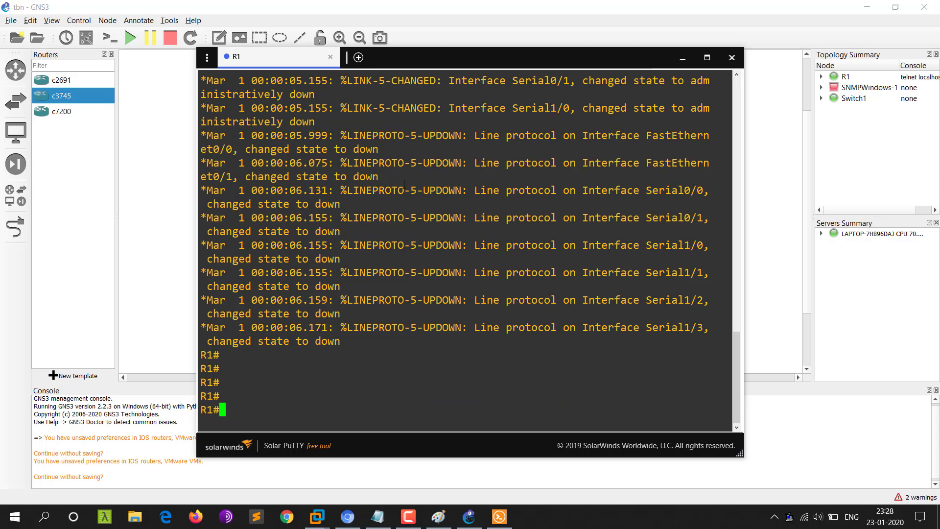
pyautogui.press('Return')
pyautogui.press('Return')
pyautogui.press('Return')
pyautogui.press('Return')
pyautogui.press('Return')
pyautogui.press('Return')
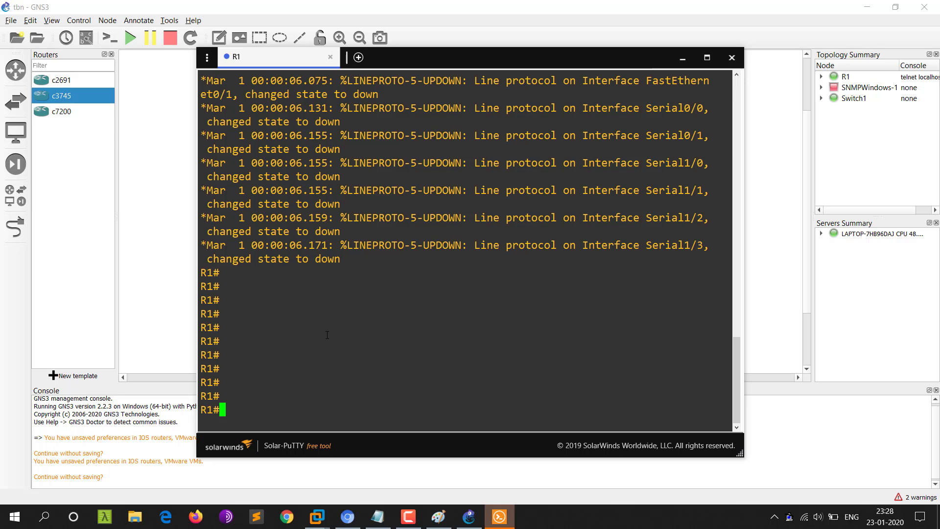
pyautogui.press('Return')
pyautogui.press('Return')
pyautogui.press('Return')
pyautogui.write('no fg')
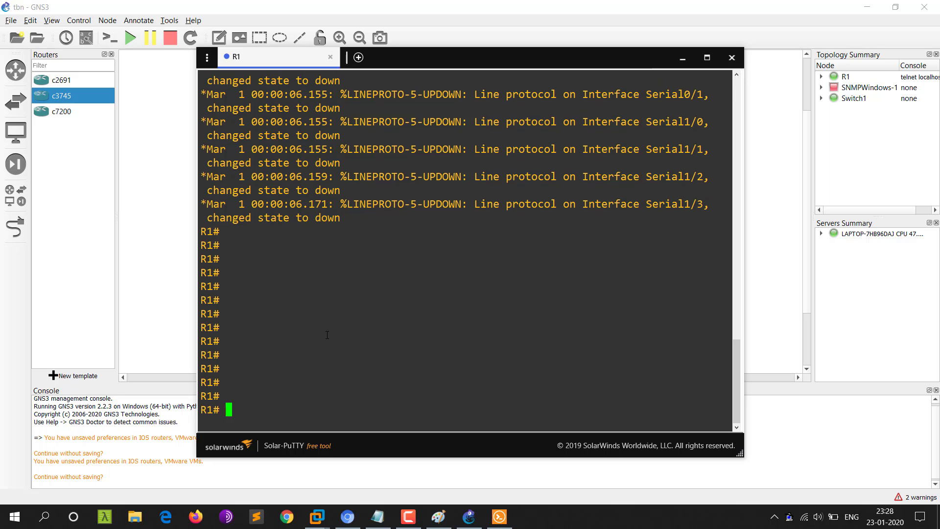
pyautogui.press('BackSpace')
pyautogui.press('BackSpace')
pyautogui.press('BackSpace')
pyautogui.press('BackSpace')
pyautogui.press('BackSpace')
pyautogui.press('BackSpace')
pyautogui.press('BackSpace')
pyautogui.press('BackSpace')
# - Minimize R1's console, show the SNMP Windows virtual machine in VMware Workstation, and close the GNS3 VM tab there
pyautogui.click(691, 59)
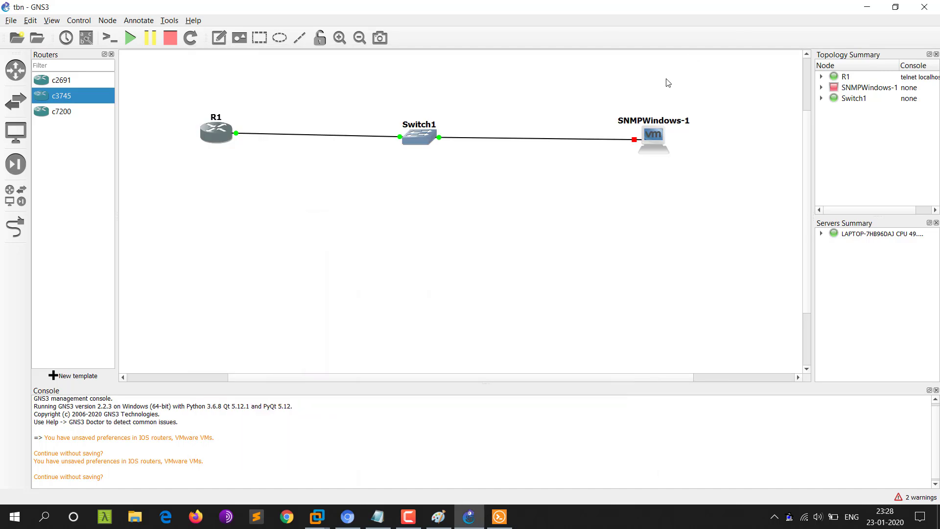
pyautogui.rightClick(655, 137)
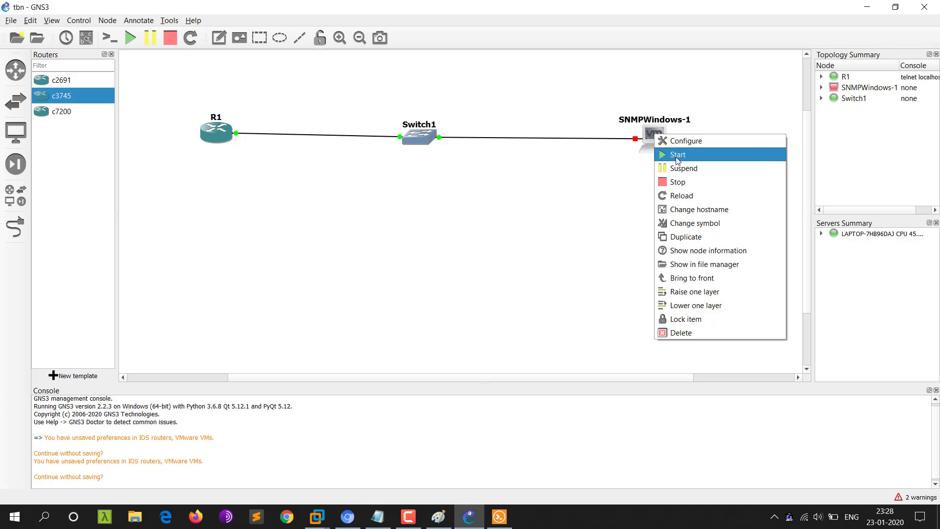
pyautogui.click(526, 186)
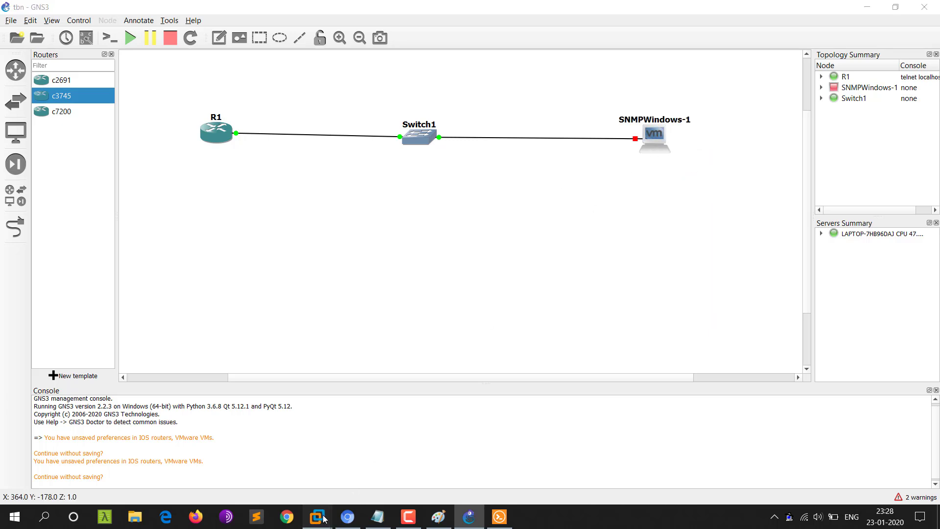
pyautogui.click(370, 432)
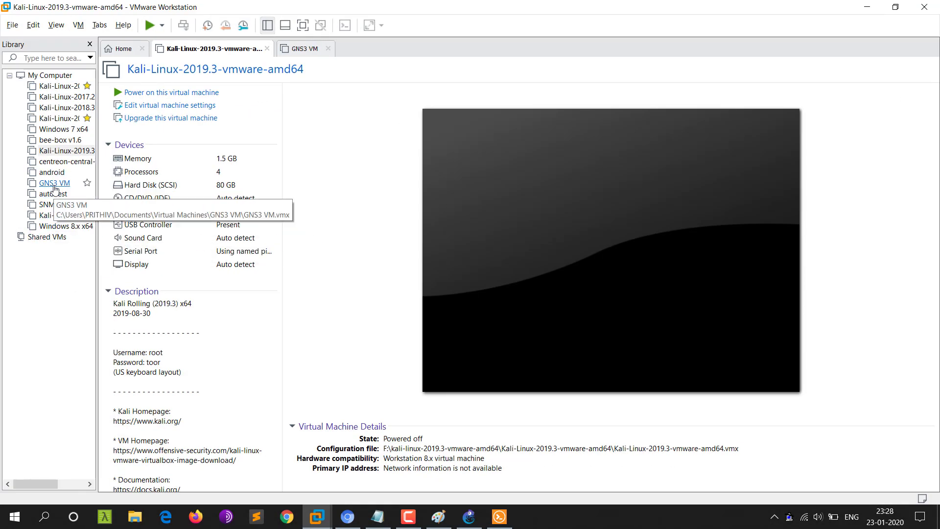
pyautogui.click(53, 205)
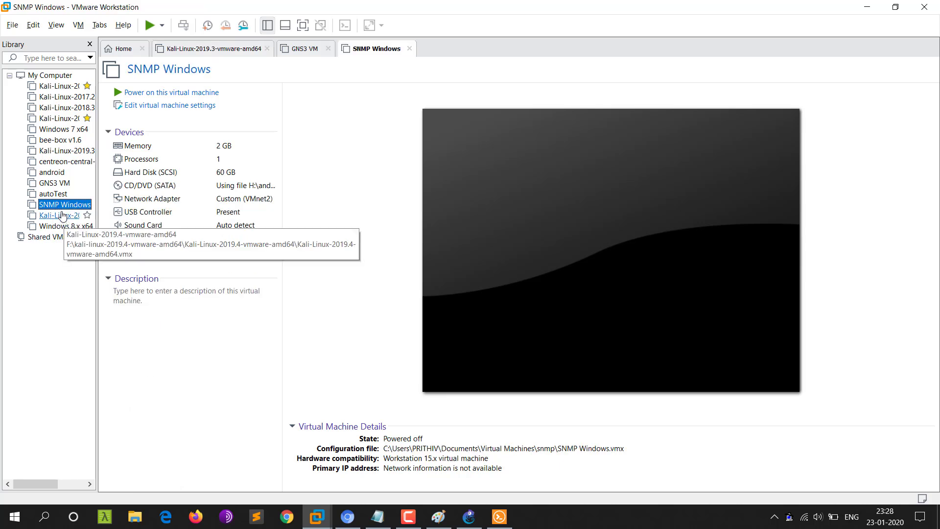
pyautogui.click(328, 49)
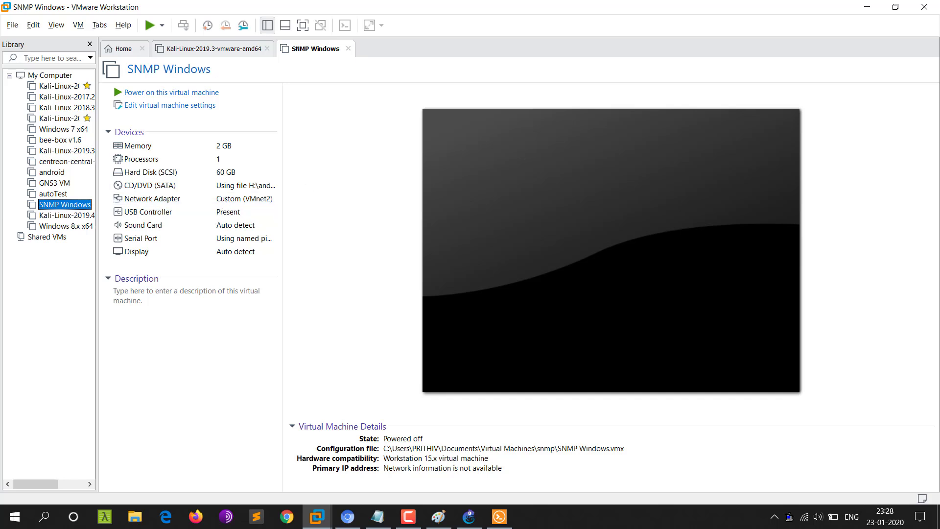
pyautogui.click(873, 7)
# - Start the SNMP Windows node in GNS3, reducing VMware Workstation to a smaller window
pyautogui.rightClick(651, 129)
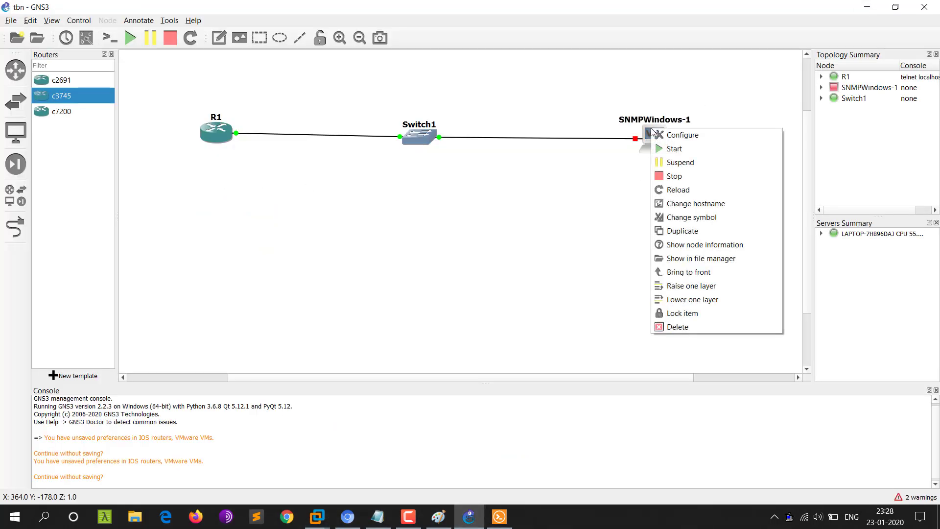
pyautogui.click(672, 149)
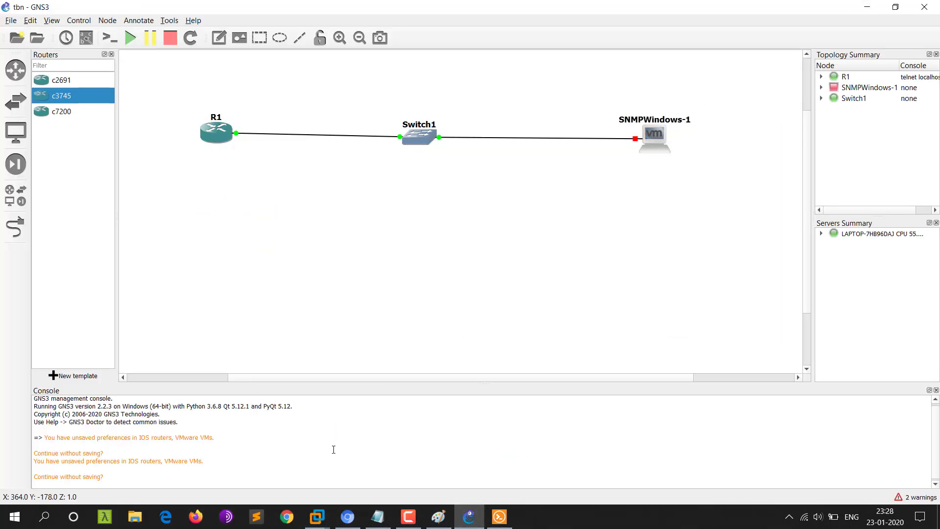
pyautogui.click(410, 415)
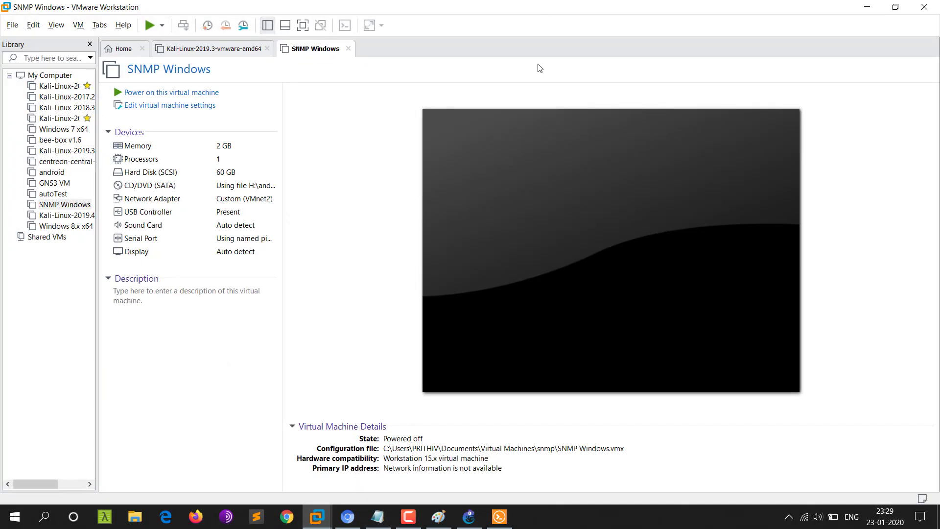
pyautogui.moveTo(539, 7); pyautogui.dragTo(518, 170)
pyautogui.click(658, 132)
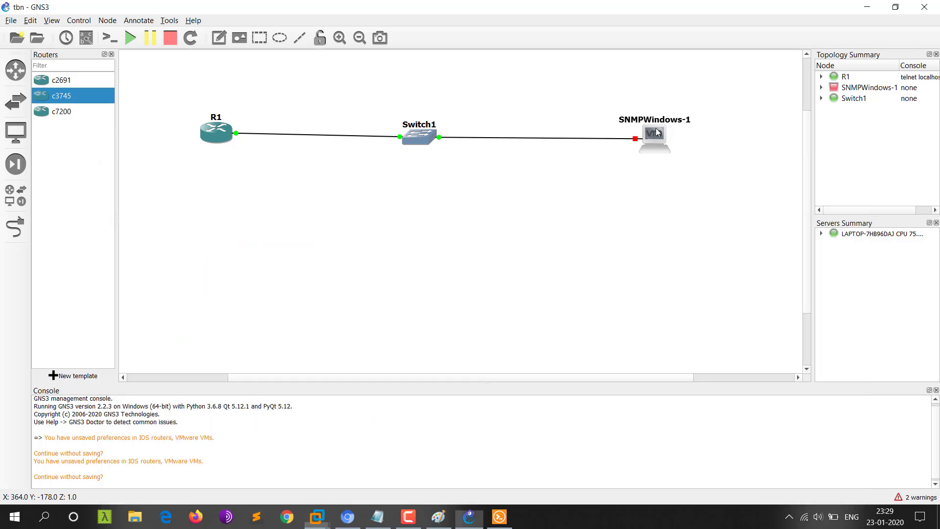
pyautogui.rightClick(657, 131)
pyautogui.click(678, 149)
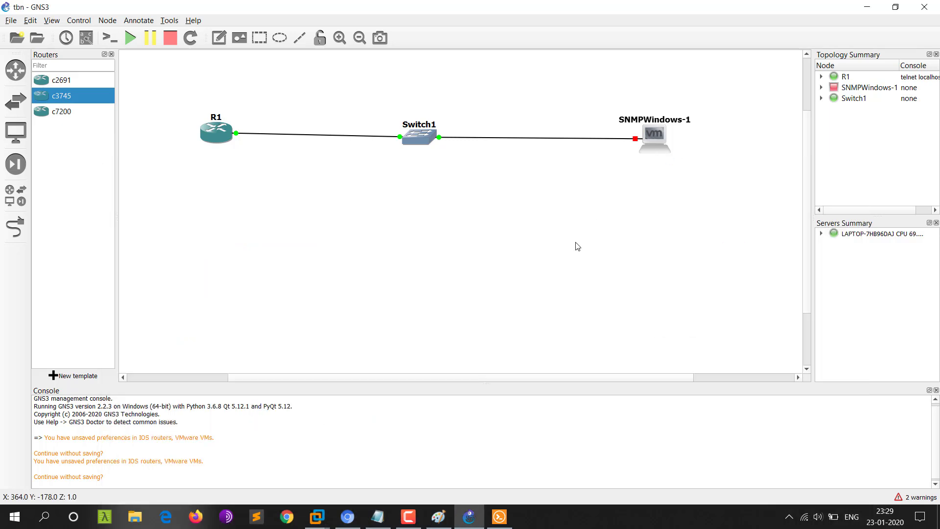
# - Switch to the SNMP Windows machine in VMware Workstation and place its window below the GNS3 topology while it boots
pyautogui.moveTo(317, 517)
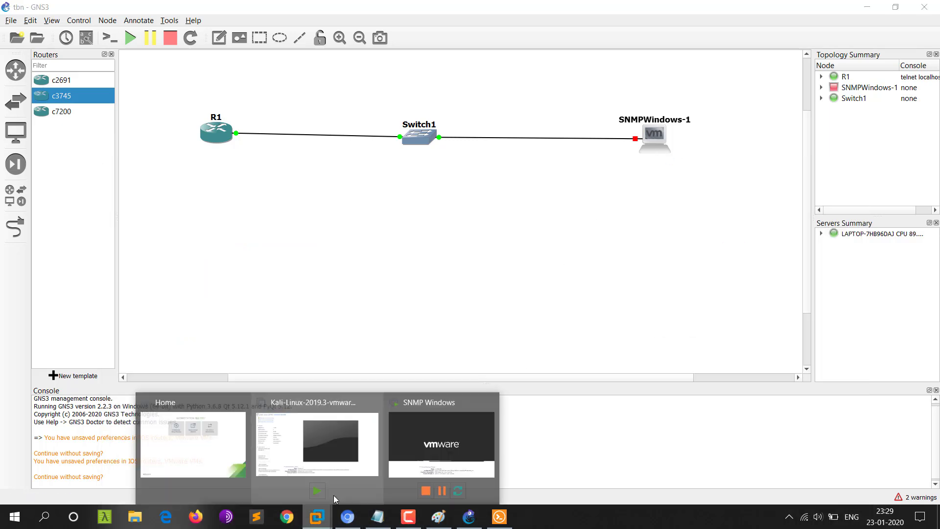
pyautogui.click(428, 441)
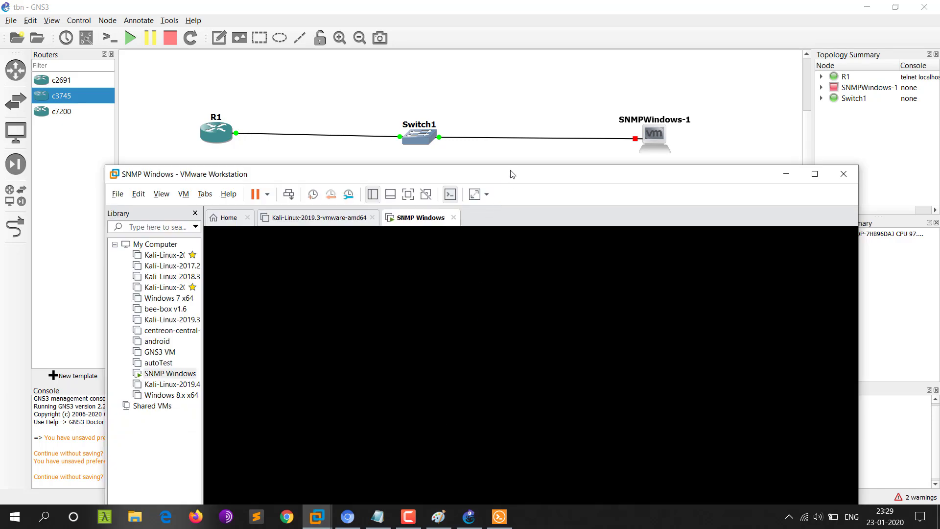
pyautogui.moveTo(512, 174); pyautogui.dragTo(463, 177)
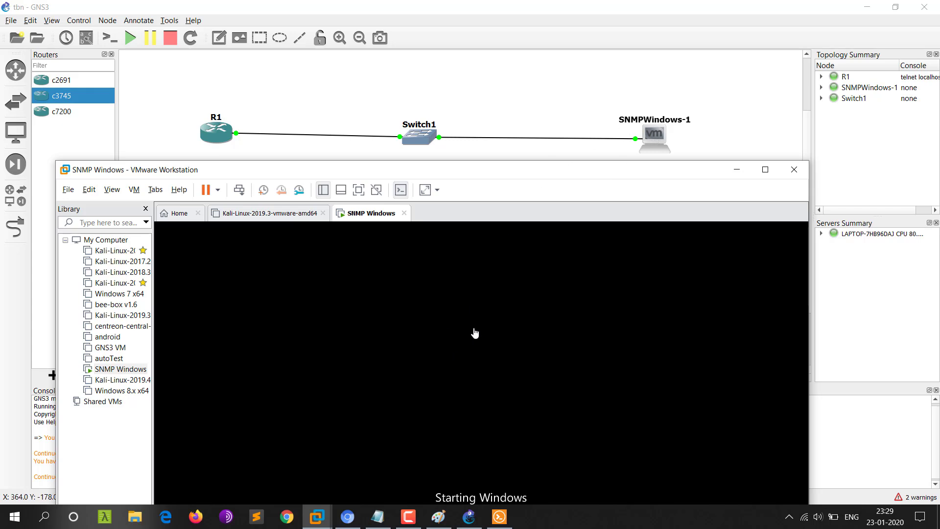
pyautogui.moveTo(531, 172); pyautogui.dragTo(568, 121)
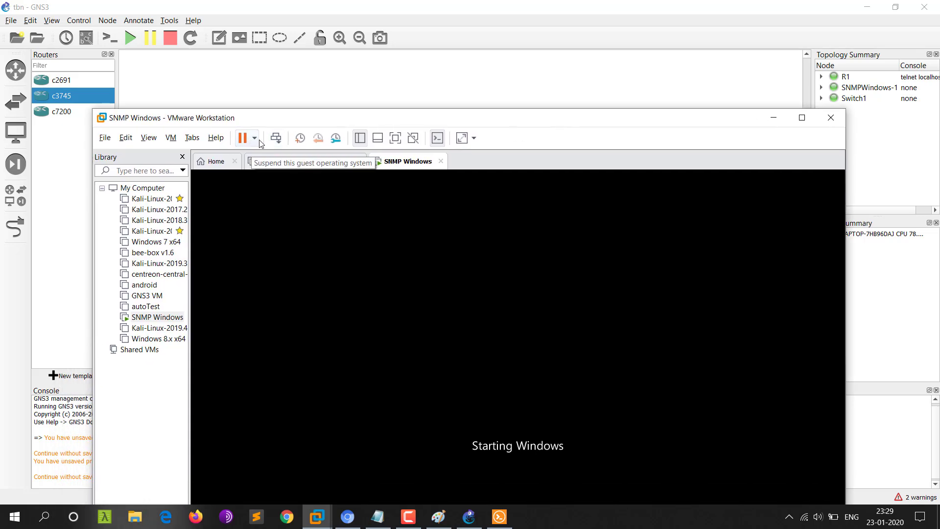
pyautogui.moveTo(456, 122); pyautogui.dragTo(424, 211)
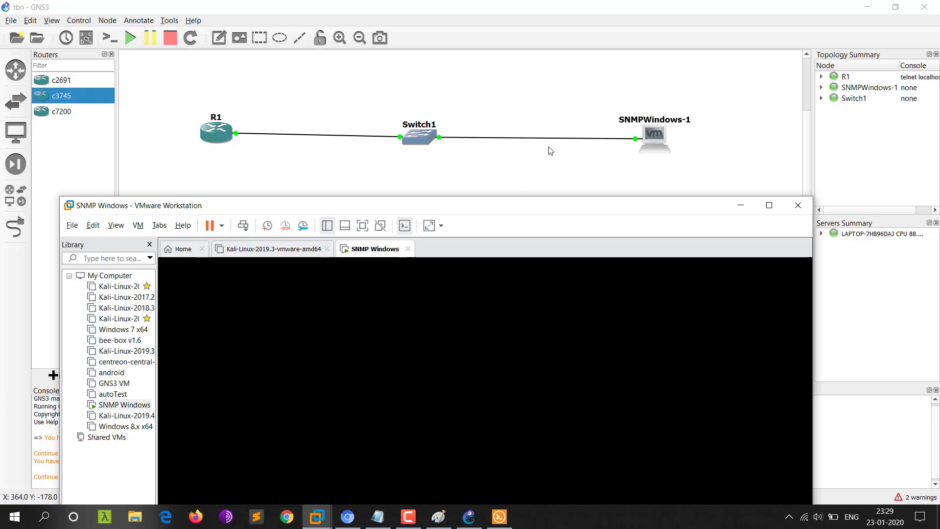
# - Nudge Switch1 slightly toward the SNMP Windows node, and move the SNMP Windows machine's VMware window up over the topology
pyautogui.moveTo(411, 147); pyautogui.dragTo(417, 146)
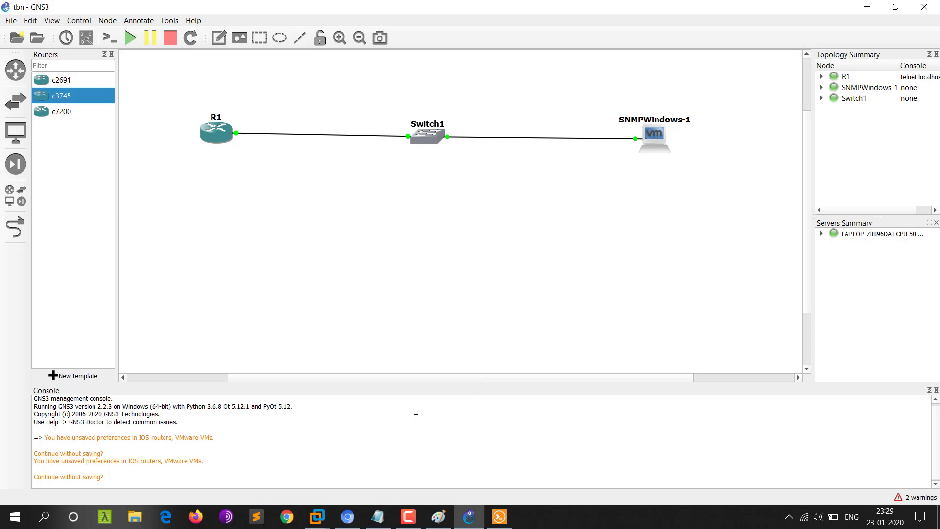
pyautogui.moveTo(324, 507)
pyautogui.click(433, 450)
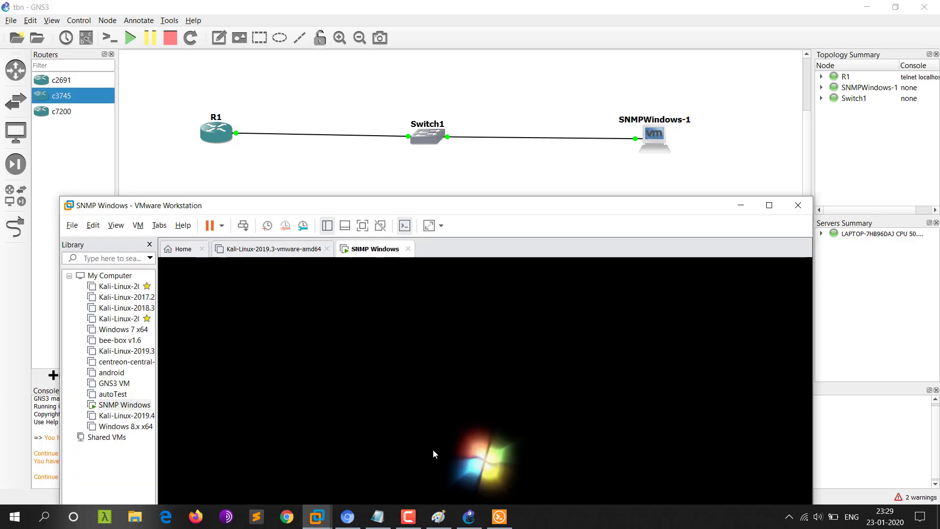
pyautogui.moveTo(542, 211); pyautogui.dragTo(580, 43)
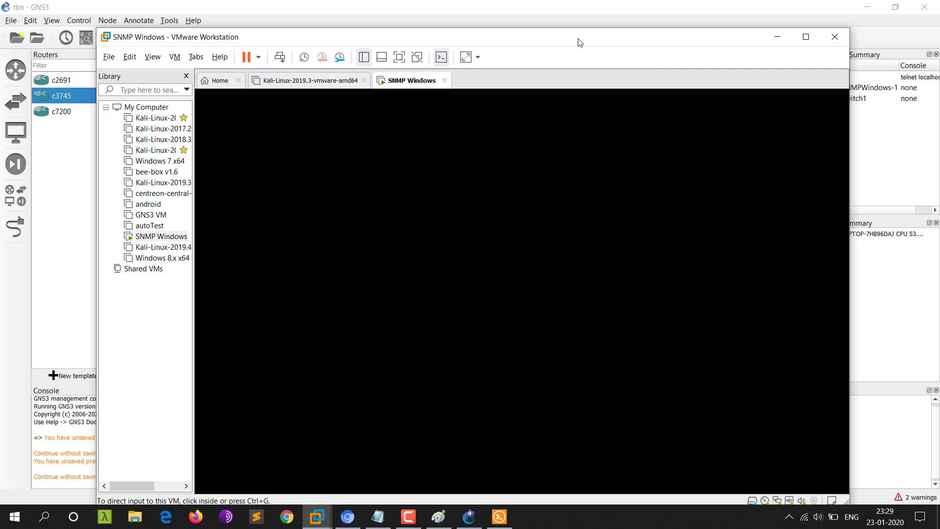
pyautogui.moveTo(578, 43); pyautogui.dragTo(582, 40)
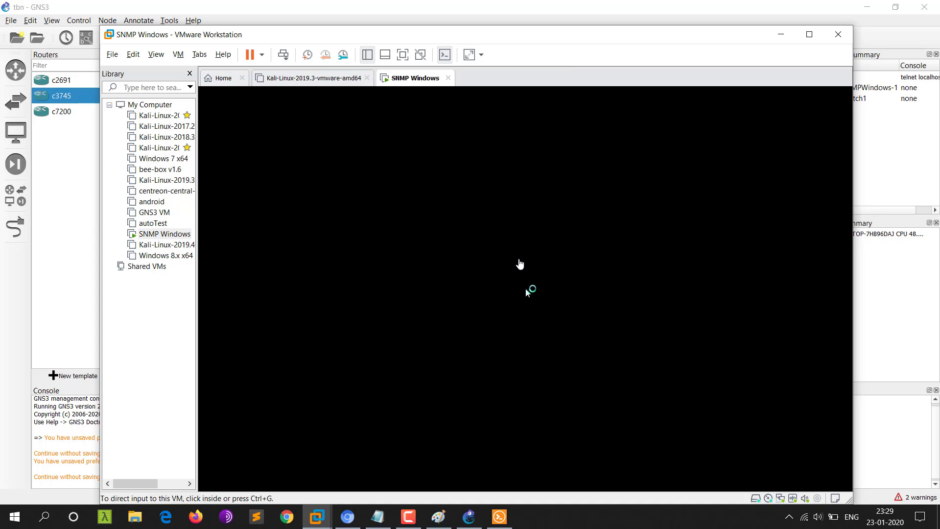
# - Move the SNMP Windows machine's window up and show the iReasoning download page in the web browser
pyautogui.click(523, 294)
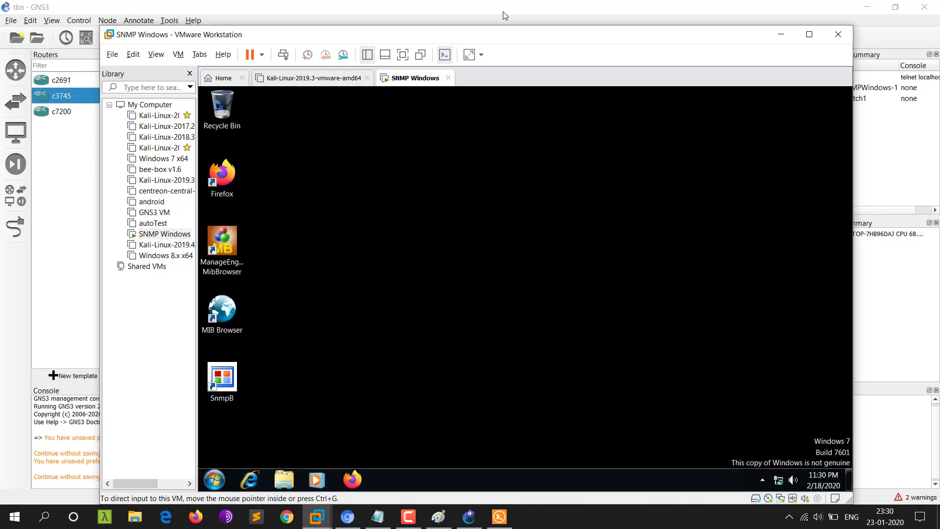
pyautogui.moveTo(526, 41); pyautogui.dragTo(564, 1)
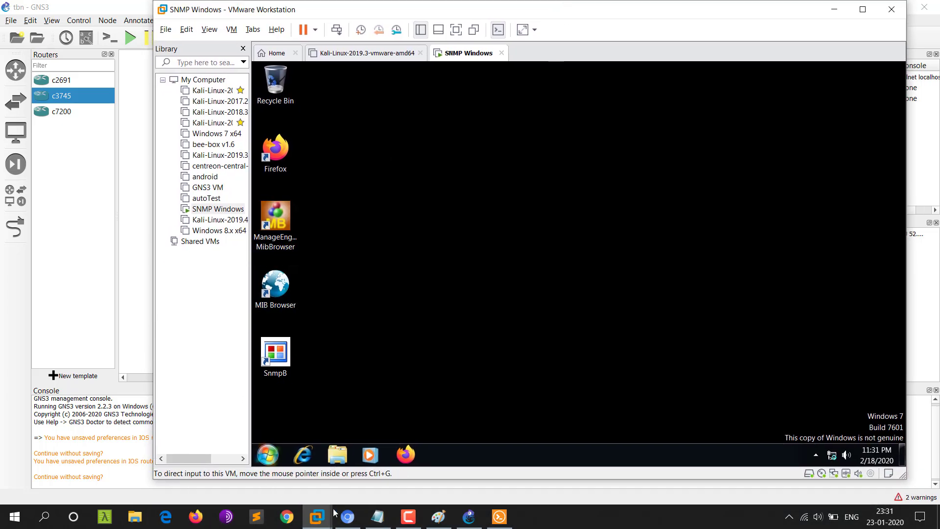
pyautogui.click(347, 516)
pyautogui.click(42, 6)
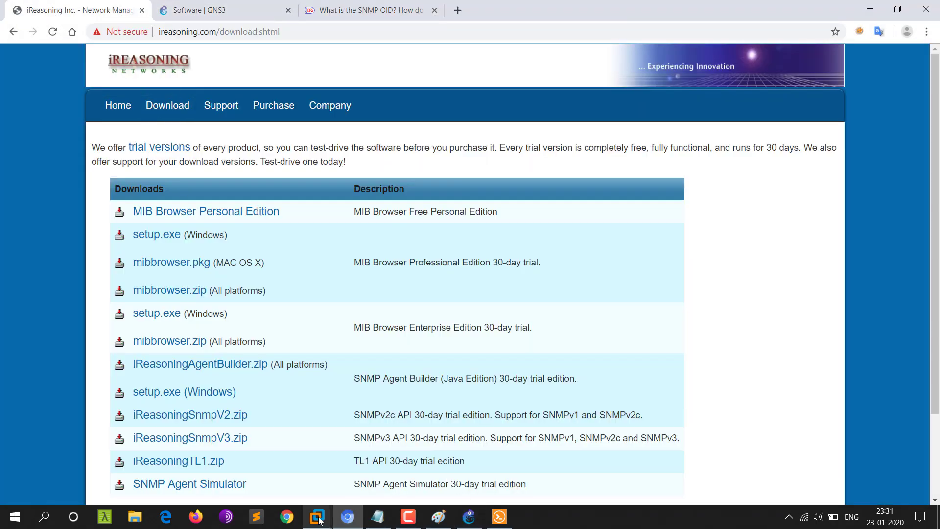
# - Switch back to the SNMP Windows machine, open iReasoning MIB Browser to show its main window, and close it
pyautogui.moveTo(317, 517)
pyautogui.click(418, 441)
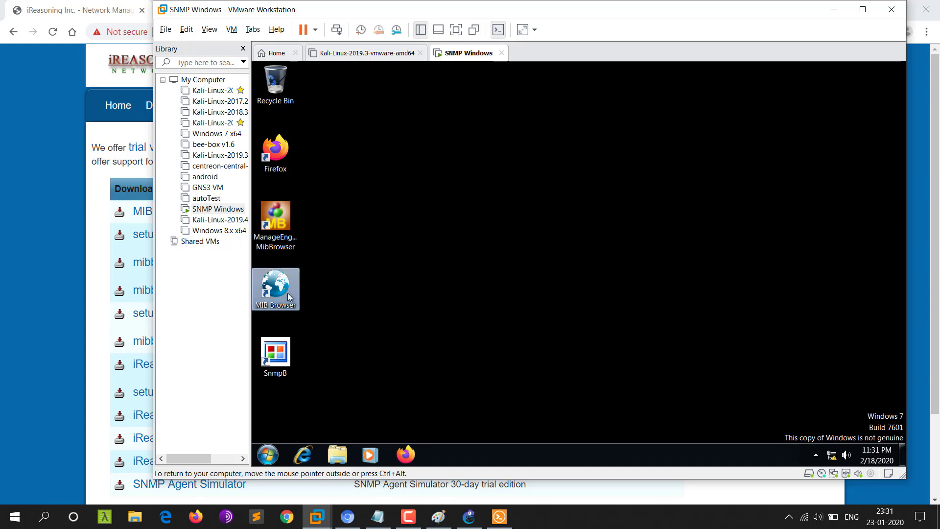
pyautogui.rightClick(450, 148)
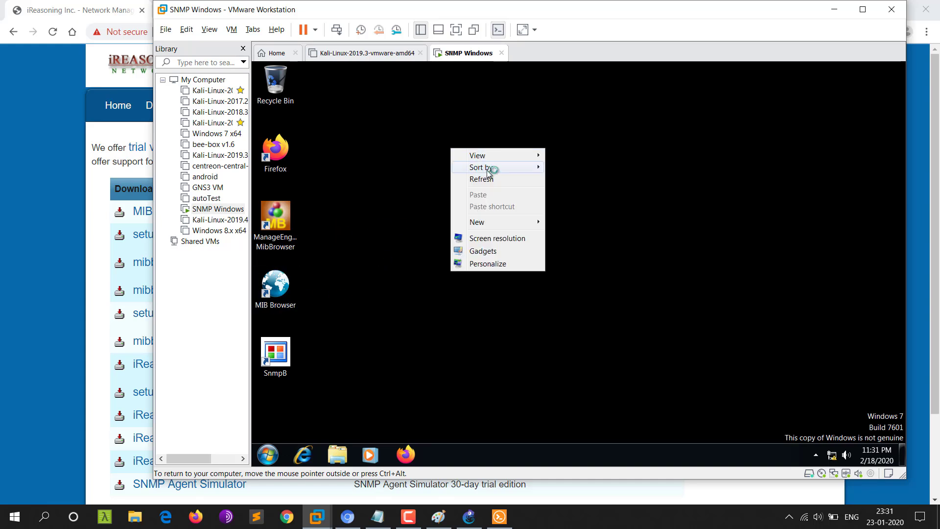
pyautogui.click(489, 179)
pyautogui.rightClick(489, 175)
pyautogui.rightClick(537, 204)
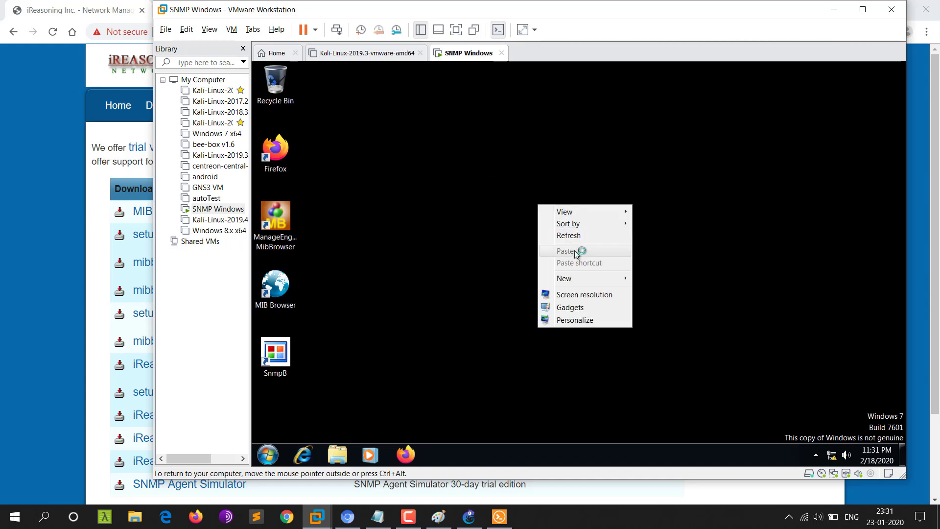
pyautogui.click(568, 235)
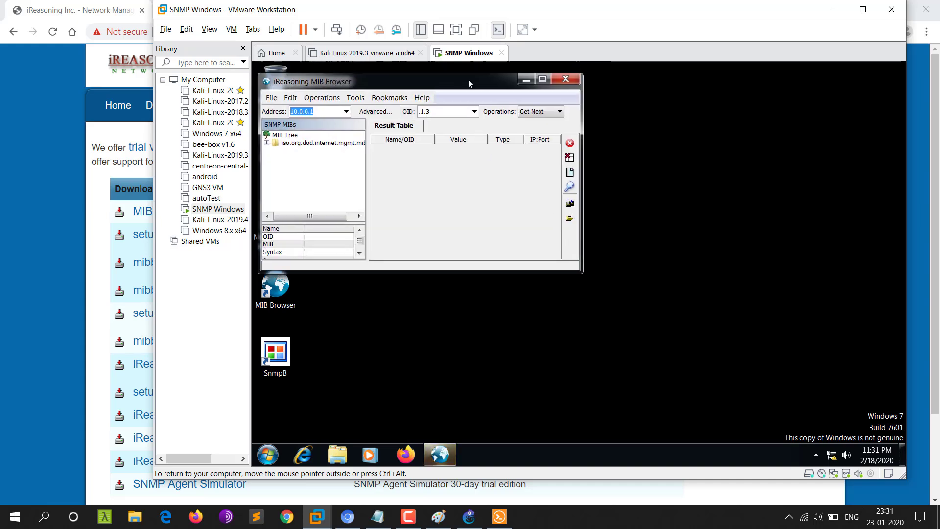
pyautogui.moveTo(469, 80); pyautogui.dragTo(509, 108)
pyautogui.click(595, 99)
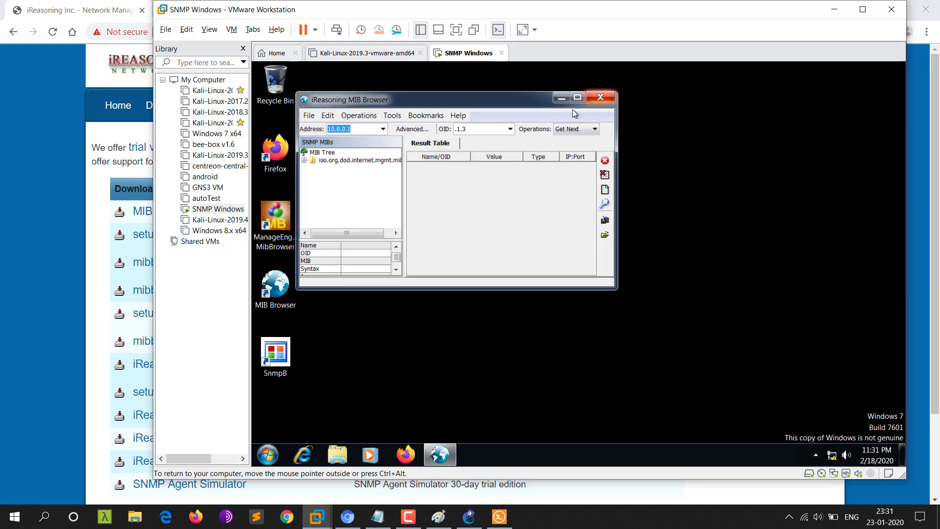
pyautogui.rightClick(472, 158)
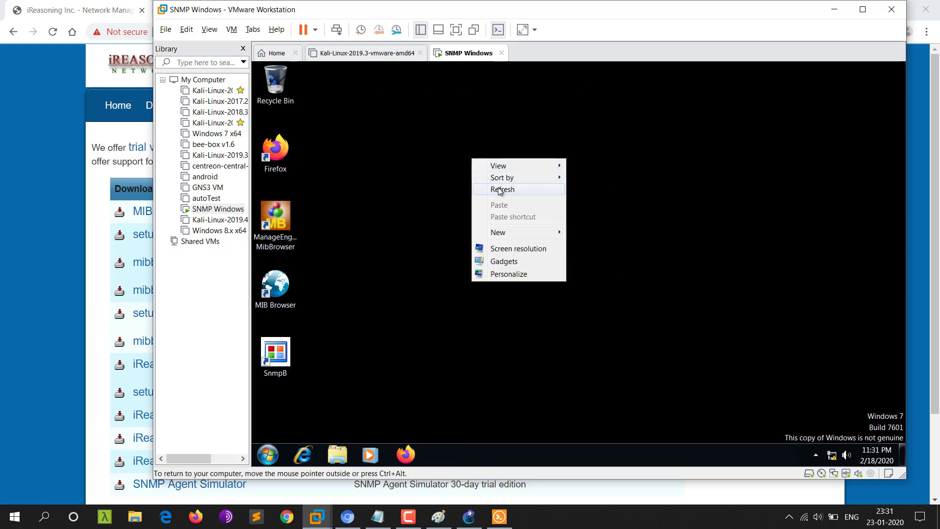
pyautogui.rightClick(498, 189)
pyautogui.rightClick(522, 217)
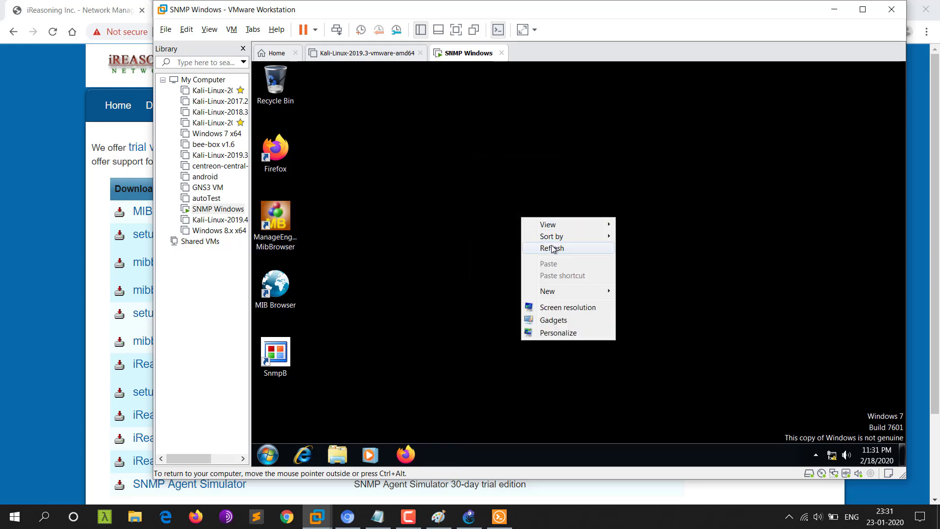
pyautogui.click(553, 247)
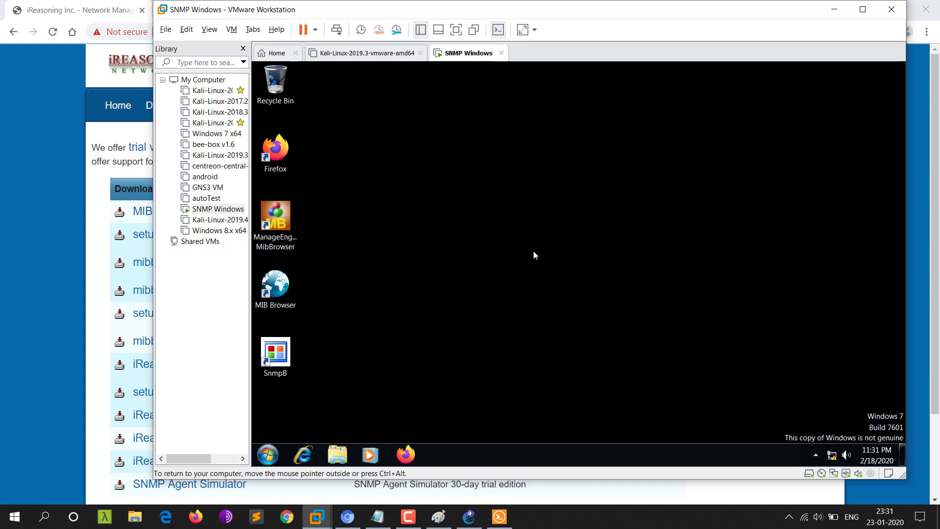
# - Open Windows Explorer in the SNMP Windows machine and switch to the Paint network diagram at full screen
pyautogui.click(344, 462)
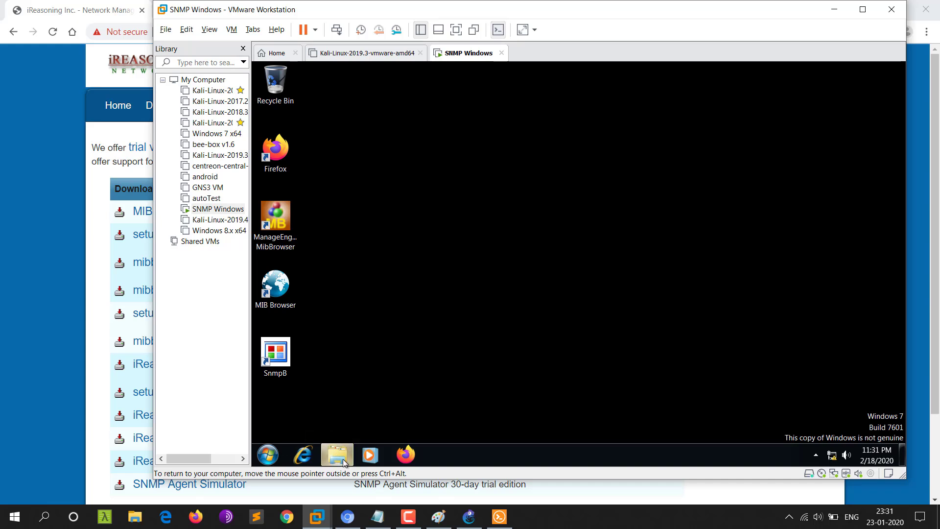
pyautogui.rightClick(375, 315)
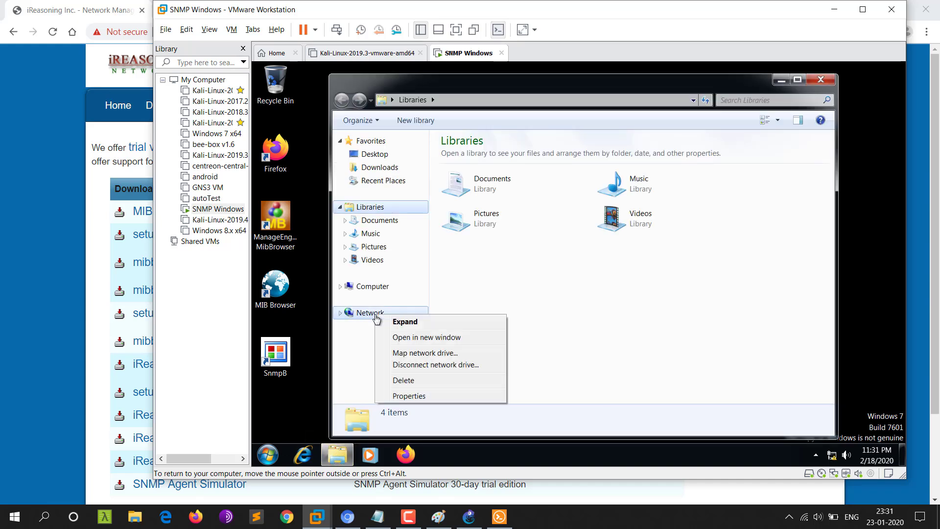
pyautogui.click(433, 511)
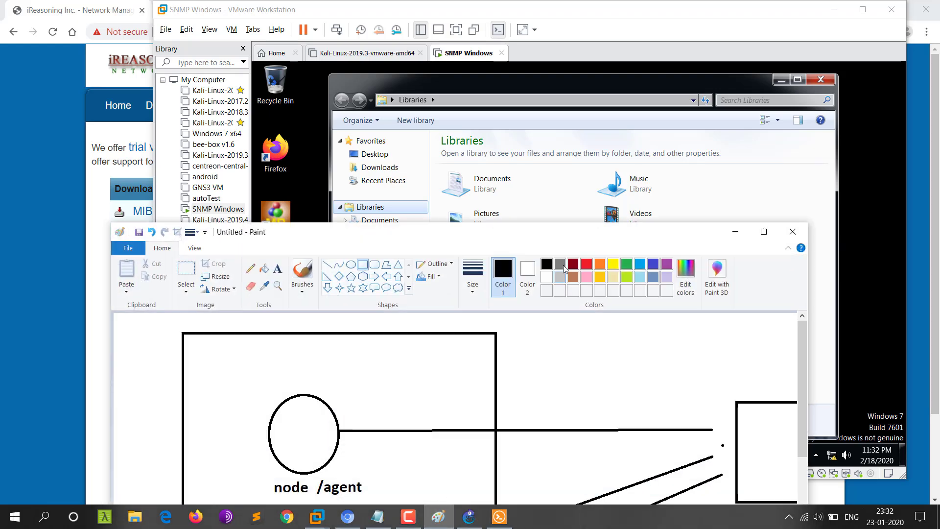
pyautogui.moveTo(636, 236); pyautogui.dragTo(640, 4)
pyautogui.scroll(-1, 657, 274)
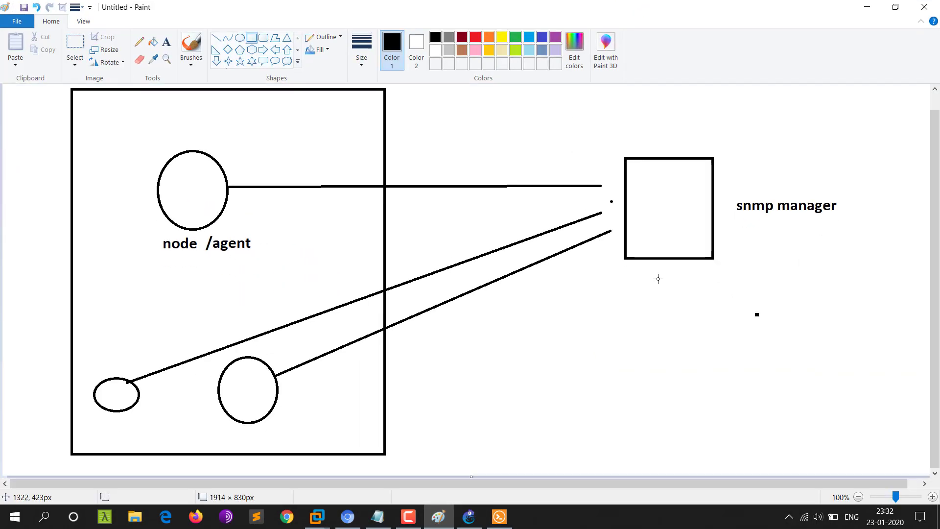
# - Label the SNMP manager square 10.0.0.4 and the node/agent circle 10.0.0.1 in the Paint diagram
pyautogui.click(166, 43)
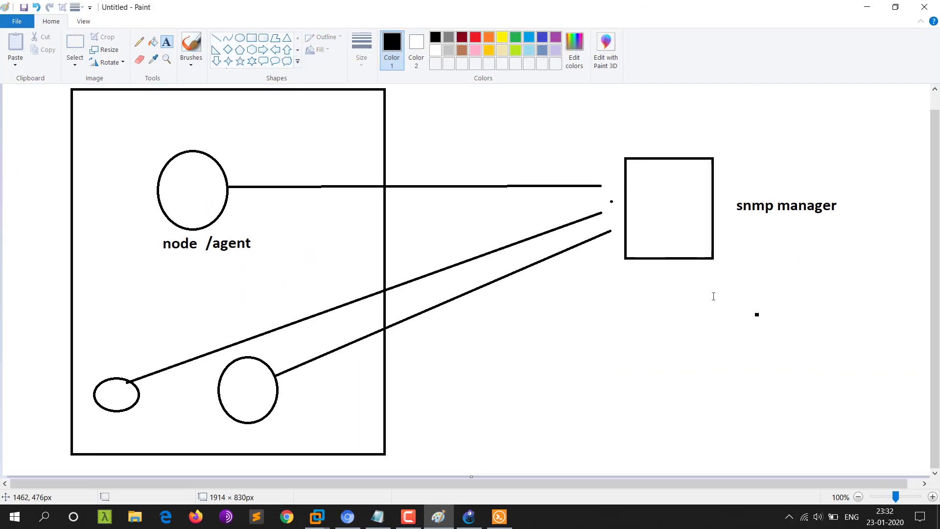
pyautogui.click(695, 277)
pyautogui.write('10.0.0.')
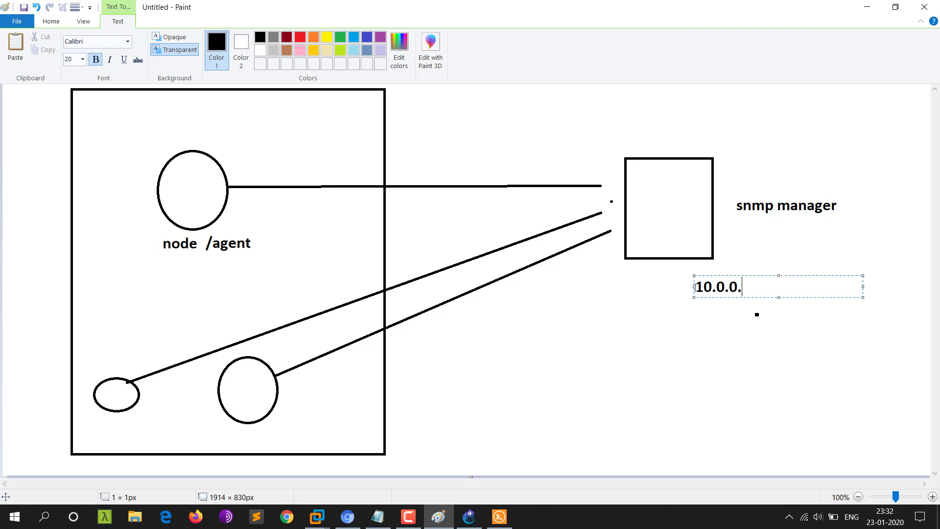
pyautogui.write('4')
pyautogui.click(739, 408)
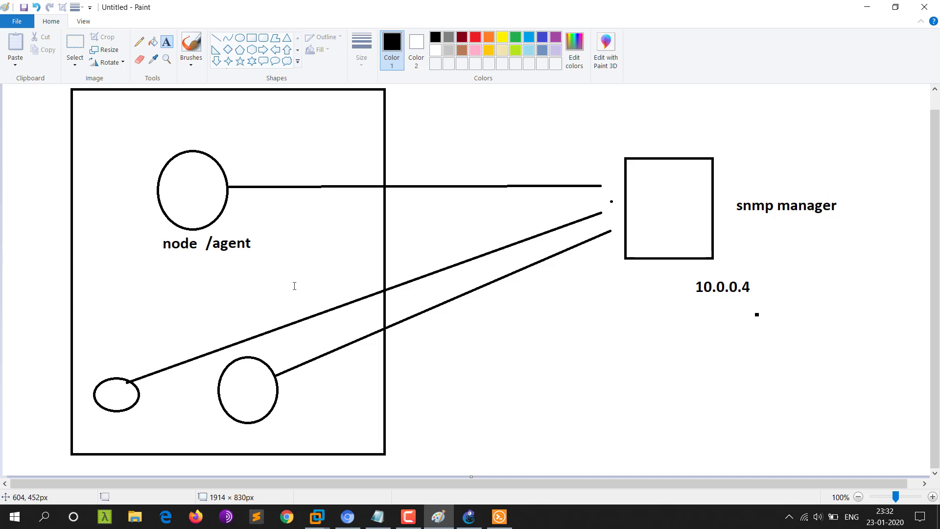
pyautogui.click(247, 205)
pyautogui.write('10.0.0.')
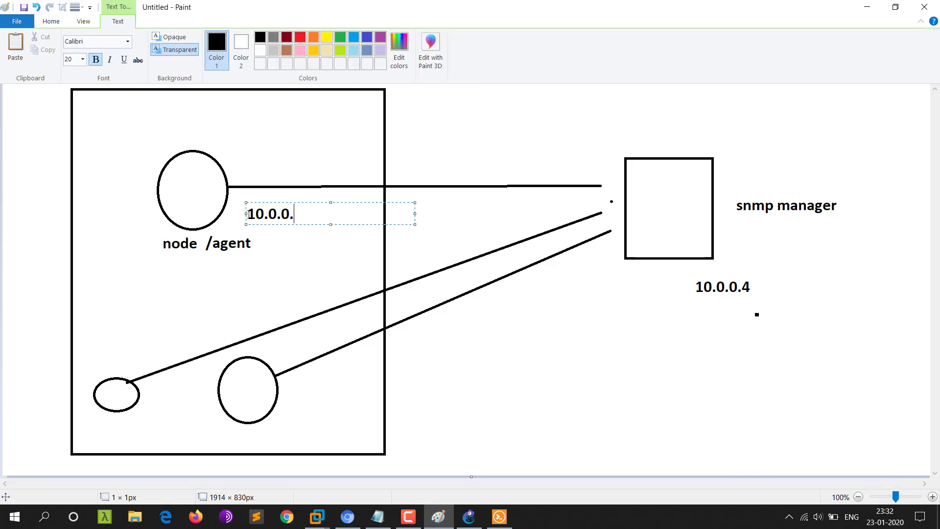
pyautogui.write('1')
pyautogui.click(479, 231)
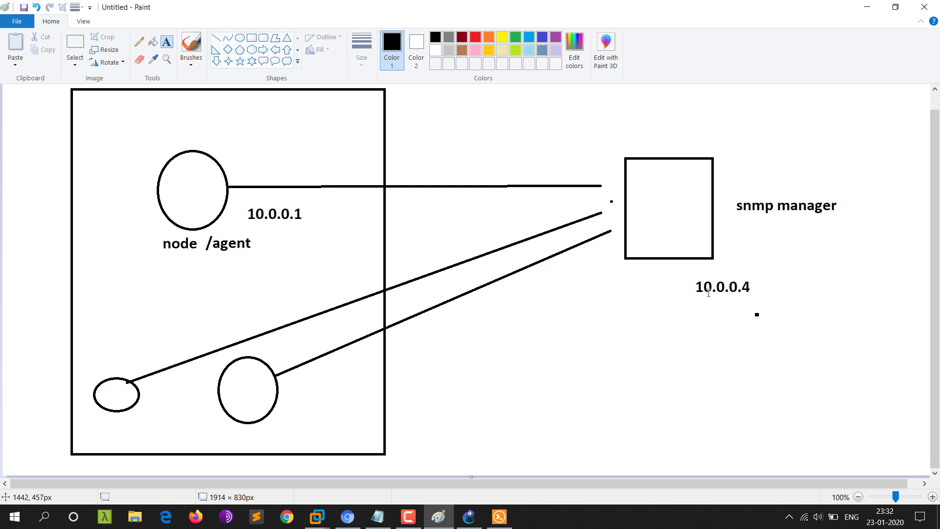
# - Minimize Paint and open the TCP/IPv4 properties of Local Area Connection 2 in the SNMP Windows machine
pyautogui.click(868, 7)
pyautogui.click(644, 289)
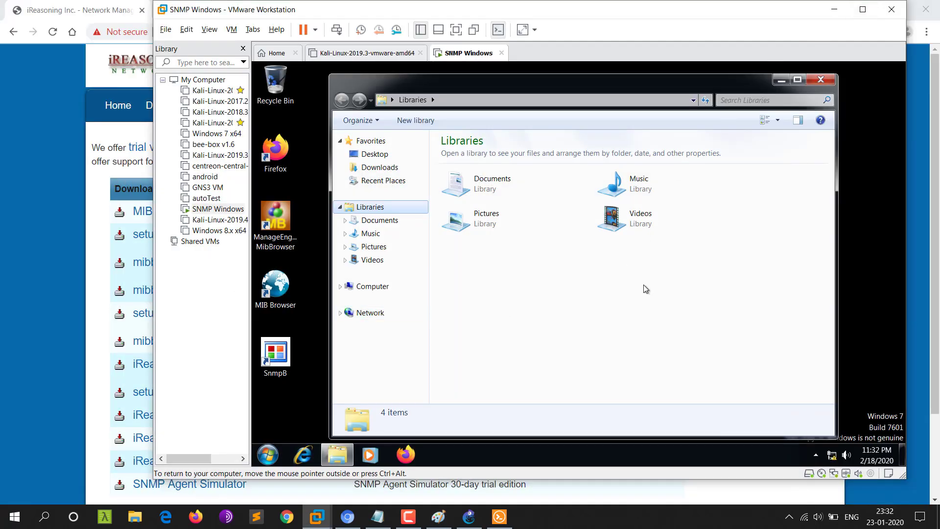
pyautogui.rightClick(385, 313)
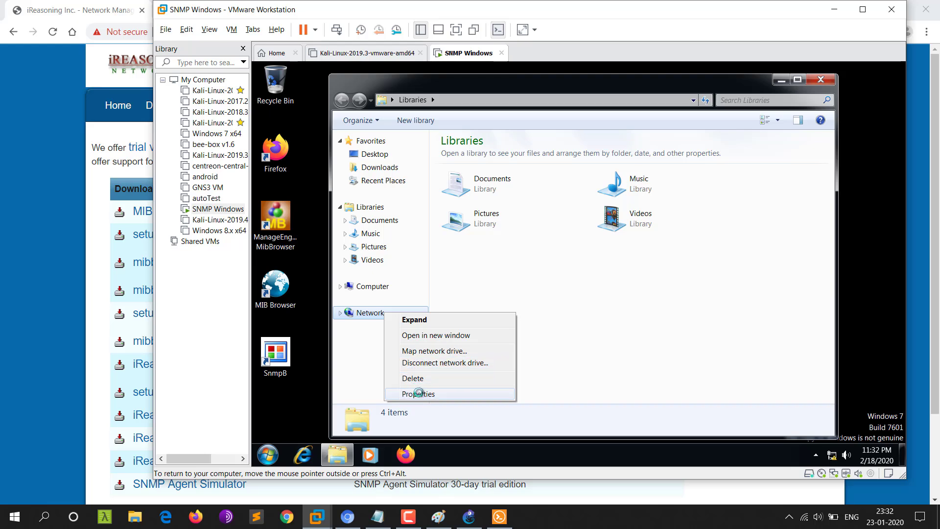
pyautogui.click(419, 394)
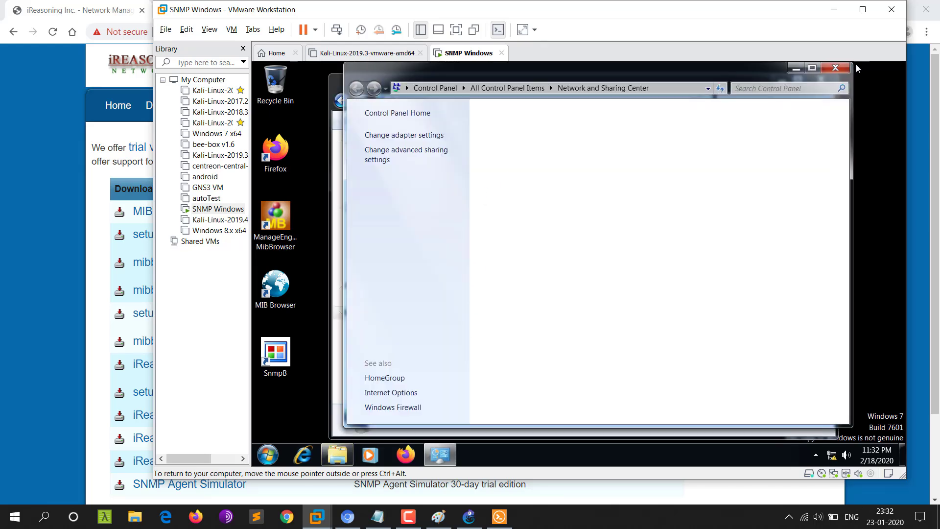
pyautogui.click(401, 137)
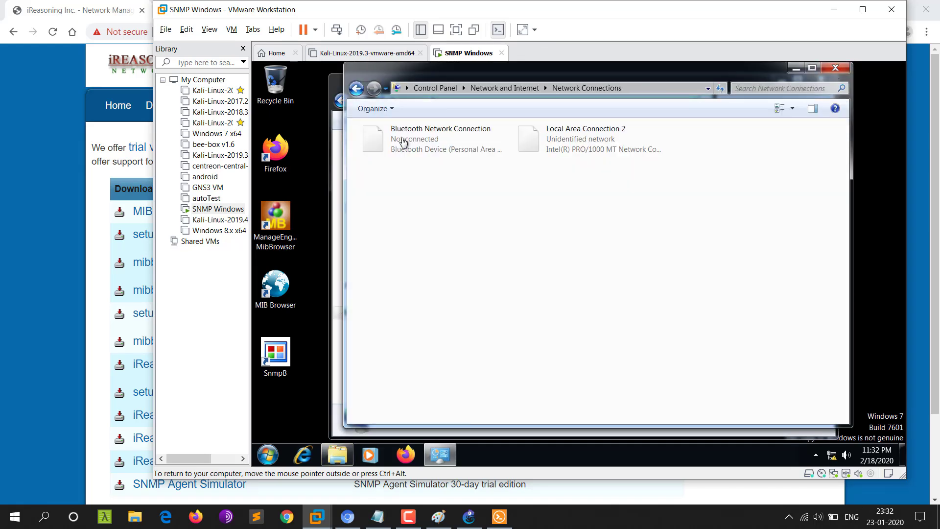
pyautogui.click(578, 149)
pyautogui.rightClick(580, 148)
pyautogui.click(617, 254)
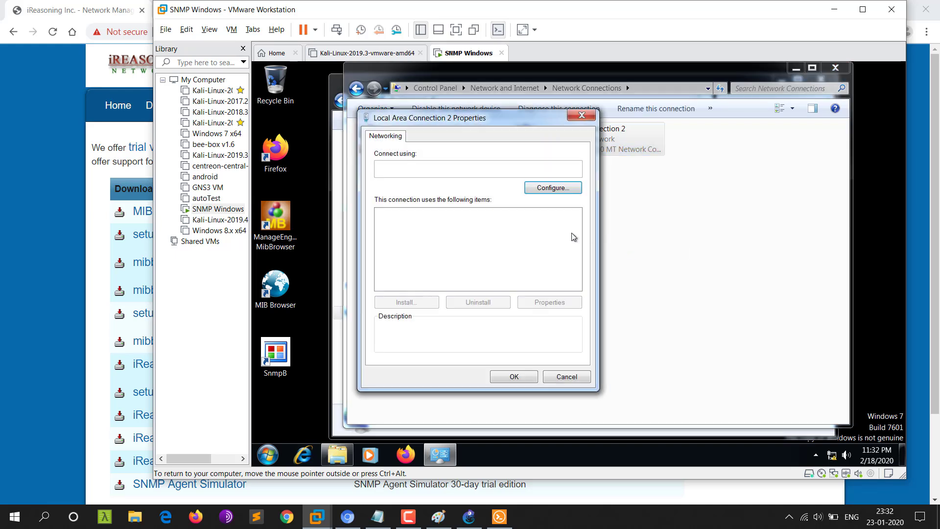
pyautogui.doubleClick(492, 256)
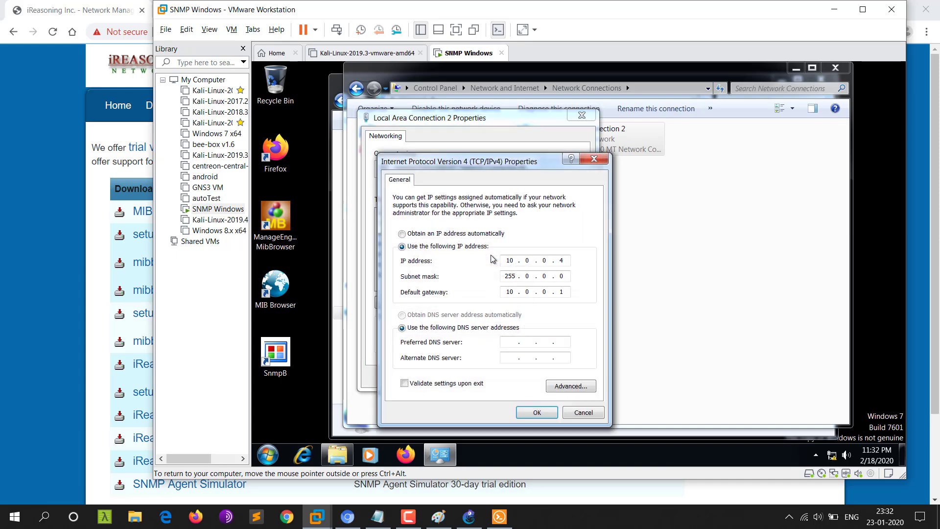
# - Set a static IP address of 10.0.0.4 with subnet mask 255.0.0.0 and default gateway 10.0.0.1, and apply the connection settings
pyautogui.click(428, 234)
pyautogui.click(429, 315)
pyautogui.click(434, 247)
pyautogui.click(511, 261)
pyautogui.write('10')
pyautogui.press('Tab')
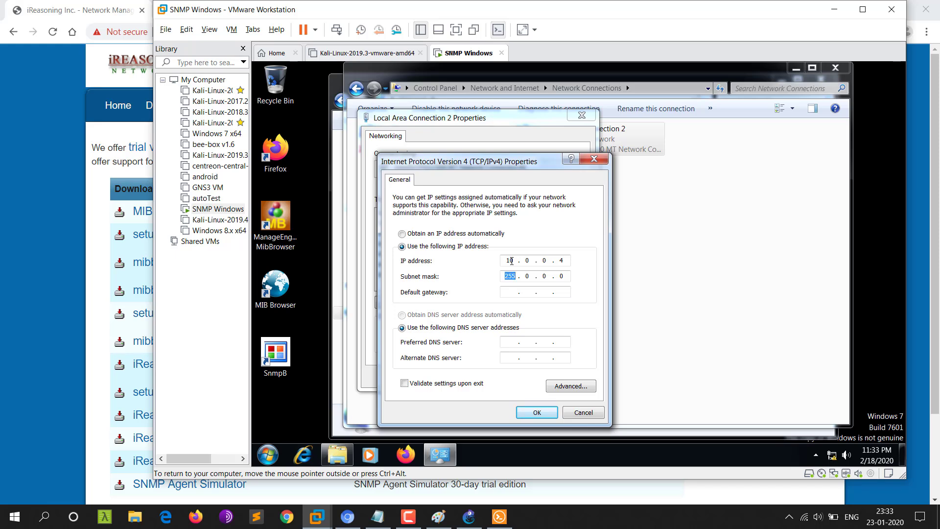
pyautogui.press('Tab')
pyautogui.write('10 . 0 . 0 . 1')
pyautogui.moveTo(512, 160); pyautogui.dragTo(535, 135)
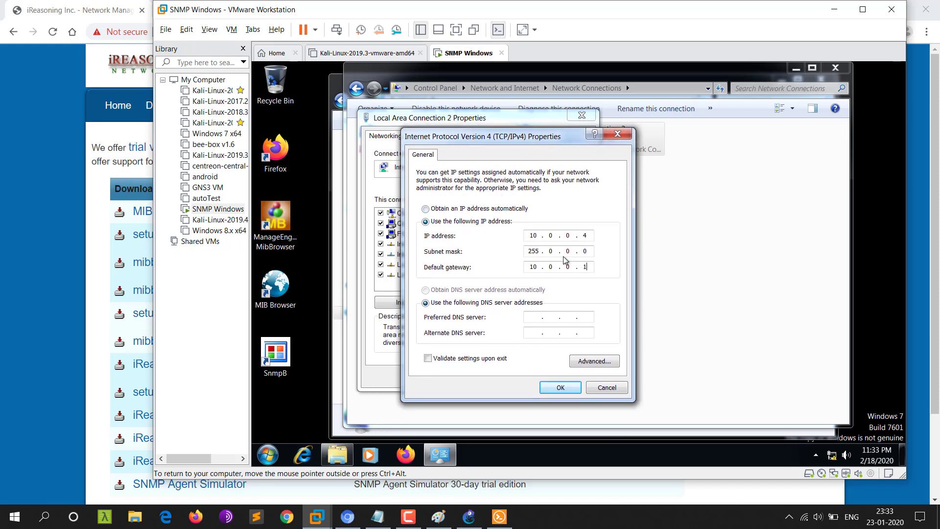
pyautogui.moveTo(539, 267); pyautogui.dragTo(528, 265)
pyautogui.moveTo(590, 264); pyautogui.dragTo(582, 267)
pyautogui.click(562, 388)
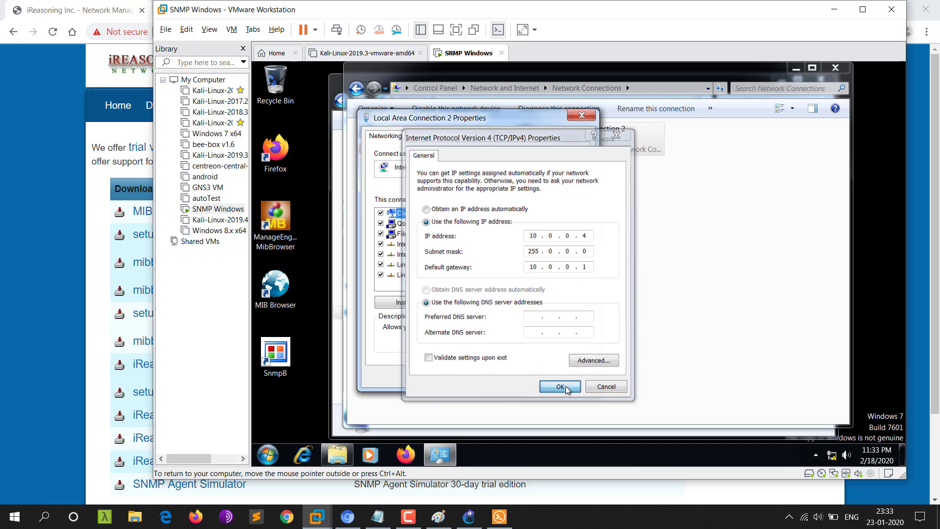
pyautogui.click(516, 381)
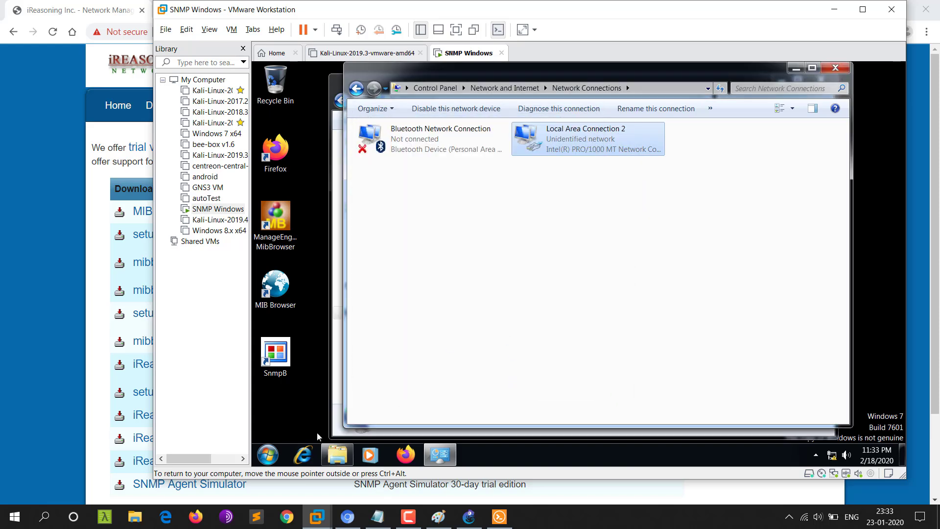
# - Check the machine's IP configuration with ipconfig in a command prompt, minimize the prompt, and maximize VMware Workstation
pyautogui.click(264, 455)
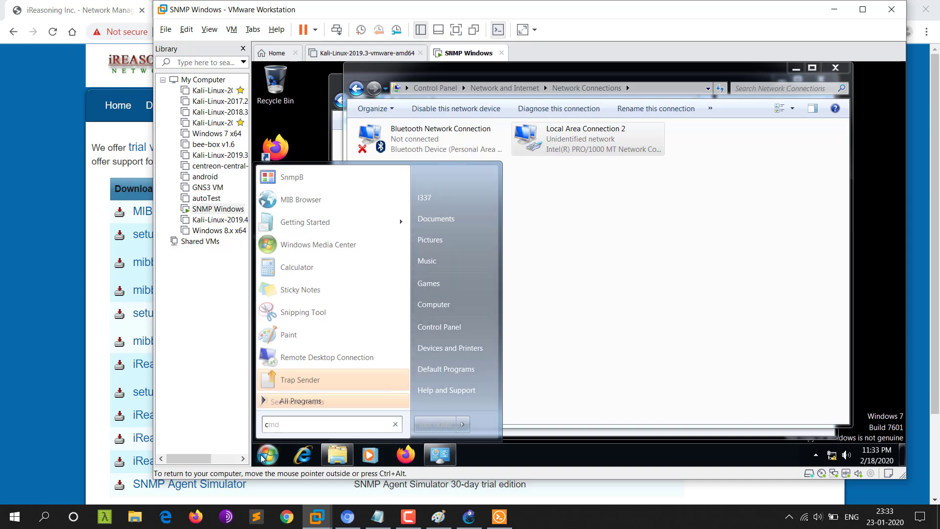
pyautogui.write('cmd')
pyautogui.press('Return')
pyautogui.write('ip')
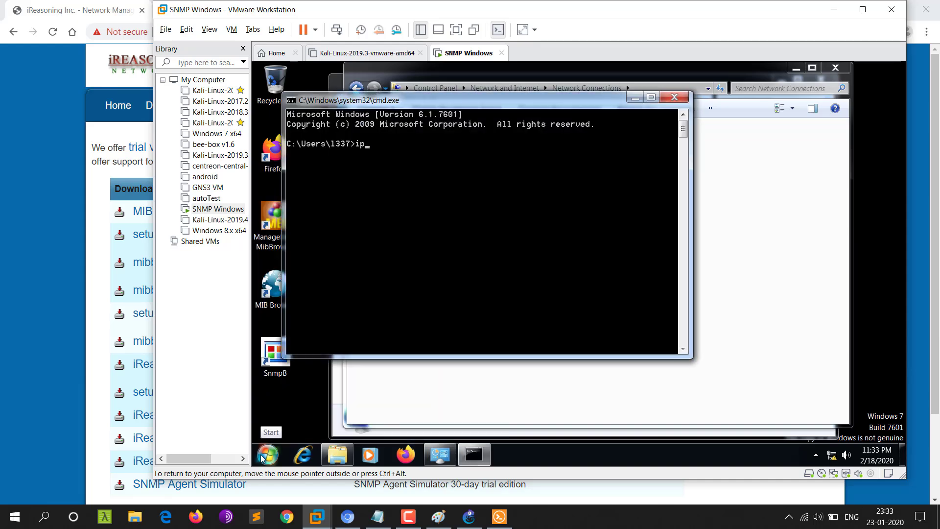
pyautogui.write('config')
pyautogui.press('Return')
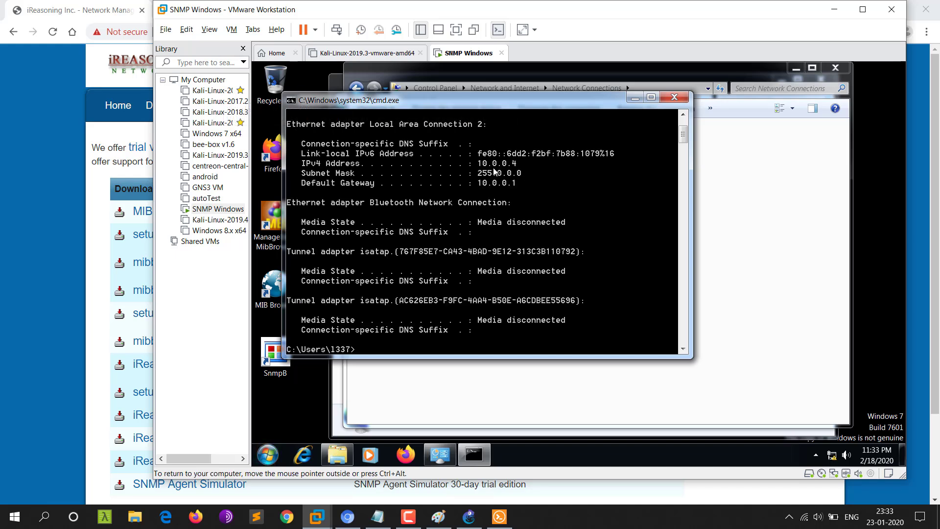
pyautogui.click(635, 98)
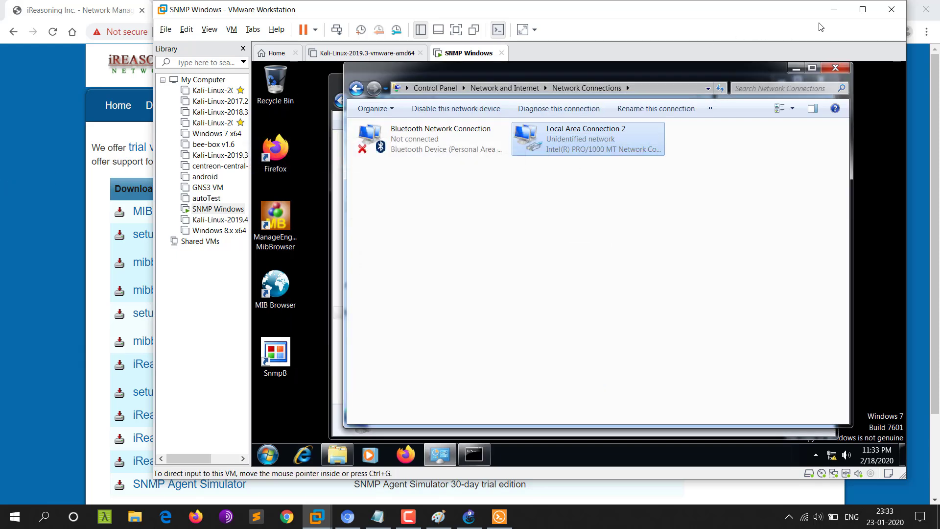
pyautogui.click(864, 10)
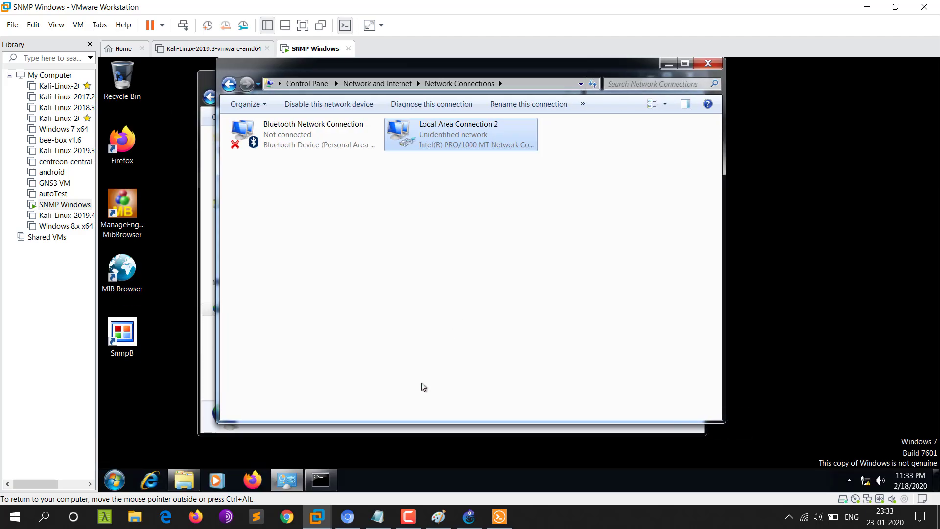
# - Switch to GNS3, bring up R1's Solar-PuTTY console, and run the en command for privileged mode
pyautogui.click(470, 516)
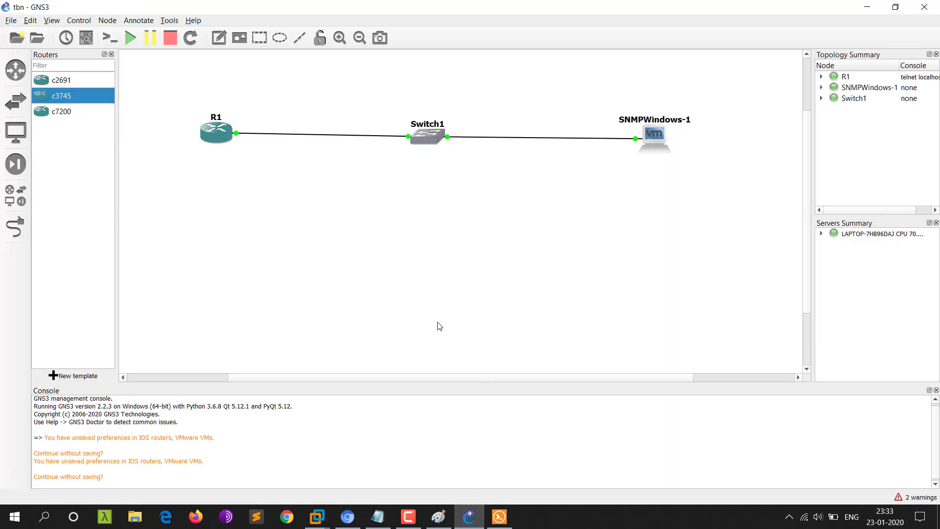
pyautogui.click(500, 517)
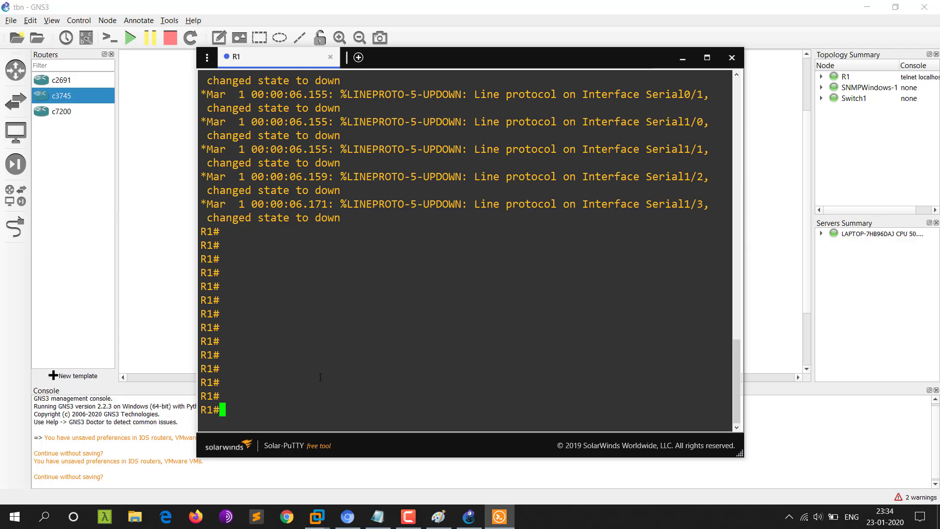
pyautogui.tripleClick(221, 231)
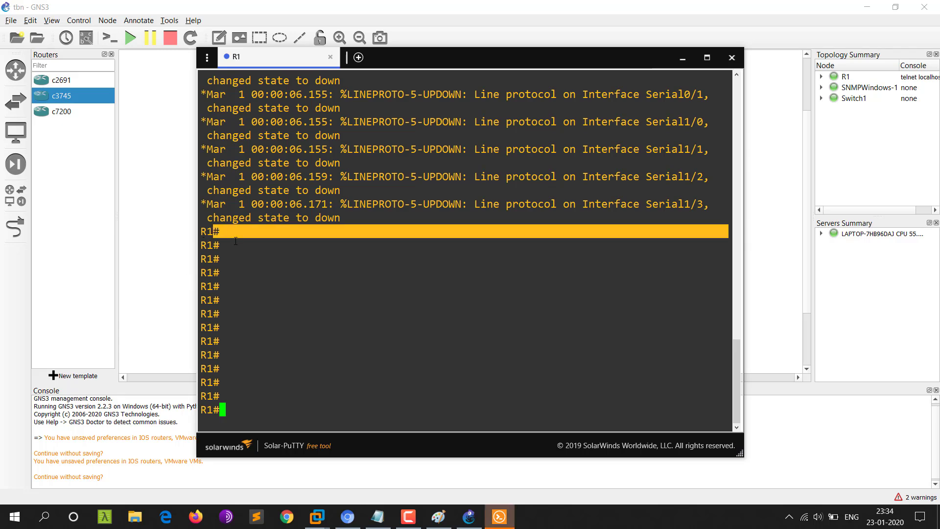
pyautogui.click(225, 241)
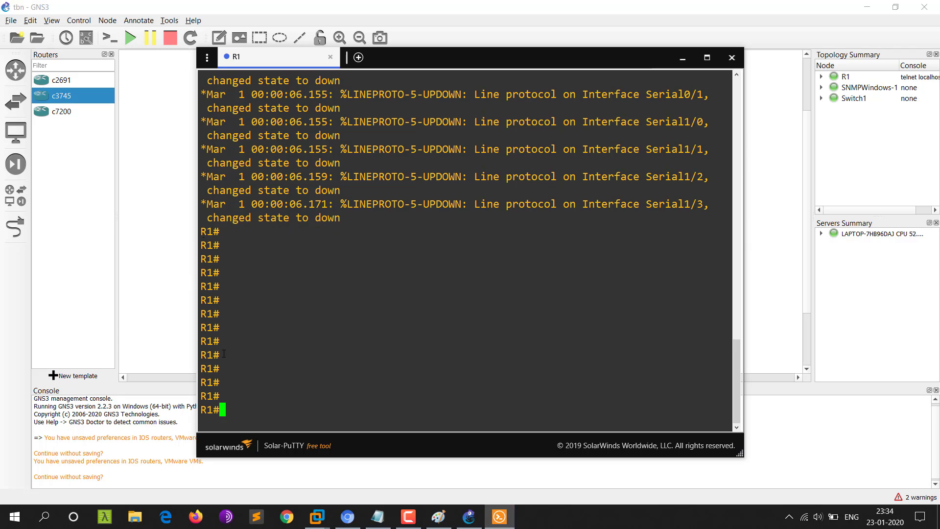
pyautogui.write('>')
pyautogui.press('BackSpace')
pyautogui.write('>')
pyautogui.write('en')
pyautogui.press('Return')
pyautogui.press('Return')
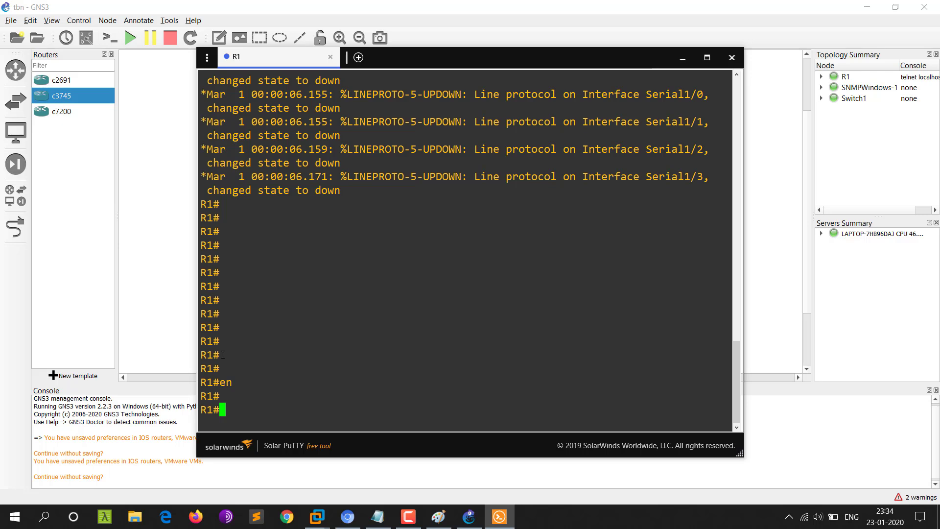
# - List R1's interfaces with show ip interface brief and examine the FastEthernet0/0 and Serial0/0 entries
pyautogui.write('show ip int')
pyautogui.press('Tab')
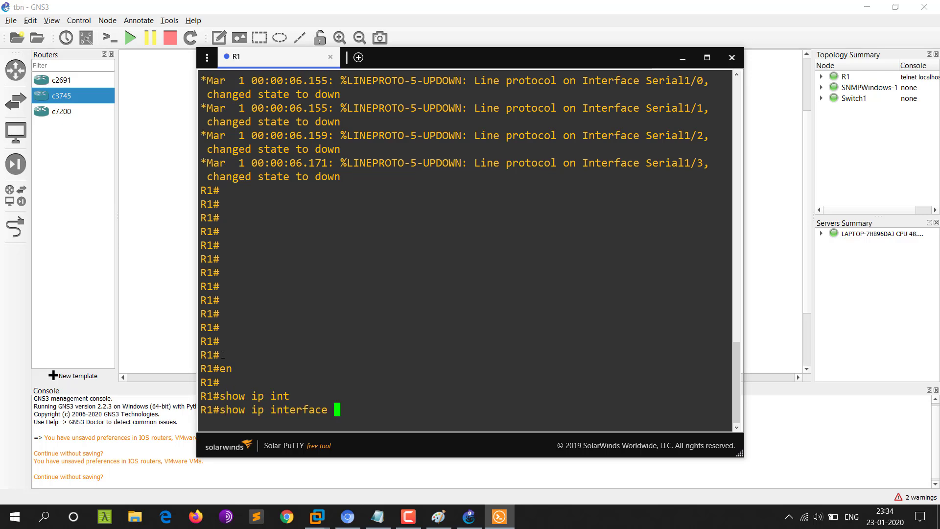
pyautogui.write('br')
pyautogui.press('Tab')
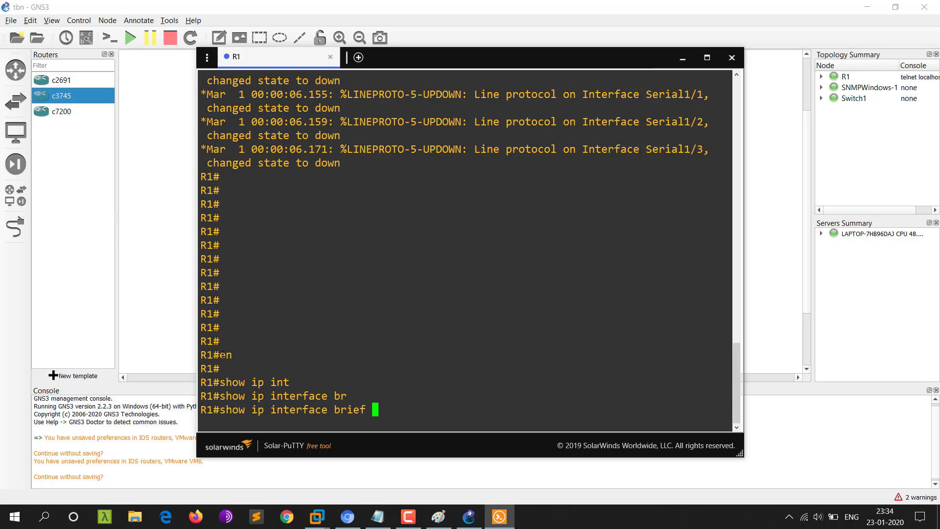
pyautogui.press('Return')
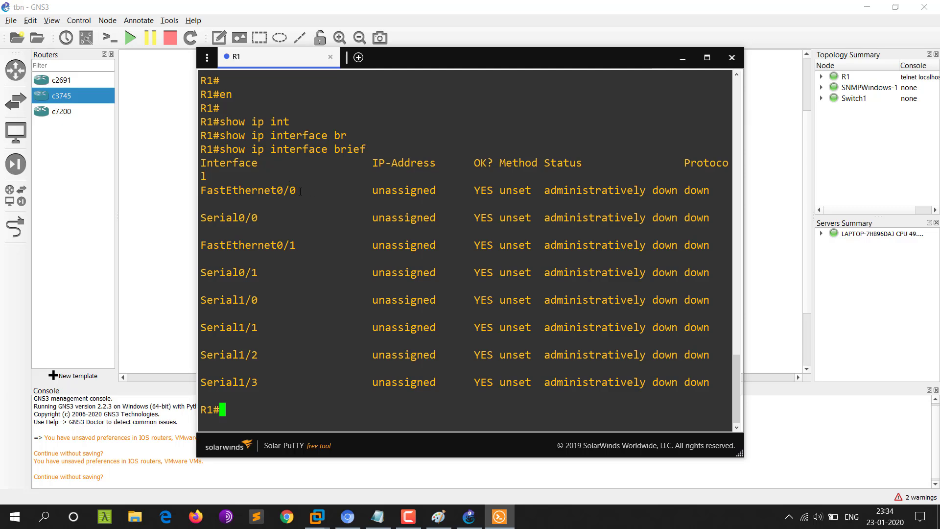
pyautogui.moveTo(301, 190); pyautogui.dragTo(200, 191)
pyautogui.moveTo(268, 220); pyautogui.dragTo(201, 207)
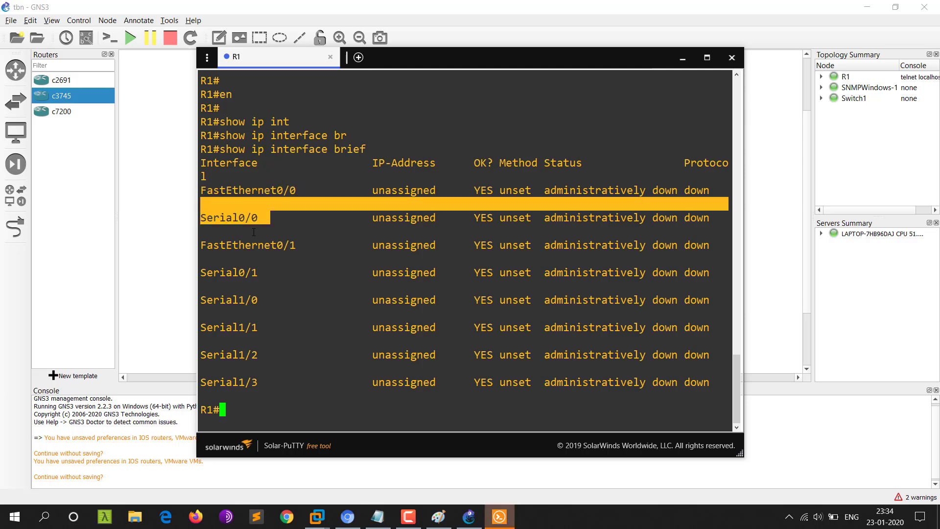
pyautogui.click(206, 202)
pyautogui.moveTo(223, 135); pyautogui.dragTo(240, 136)
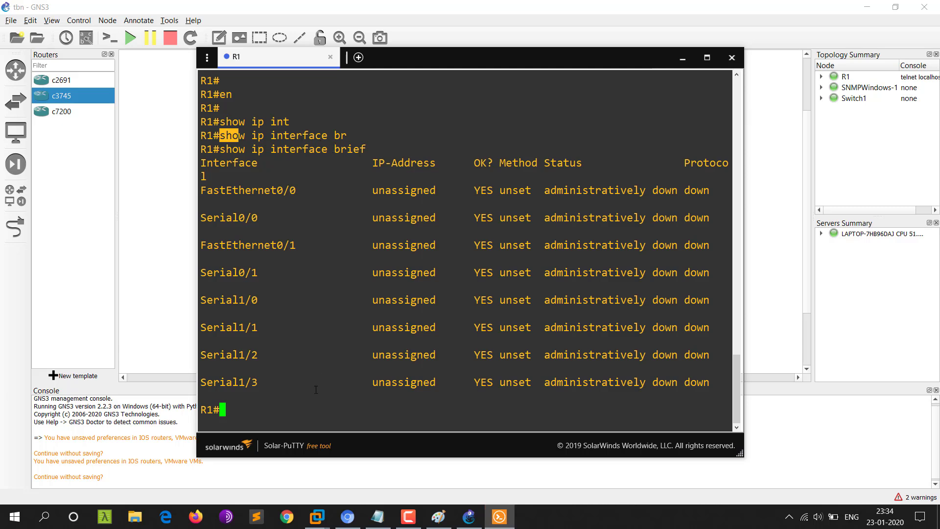
# - List the available exec commands with the ? help and page through their descriptions
pyautogui.write('?')
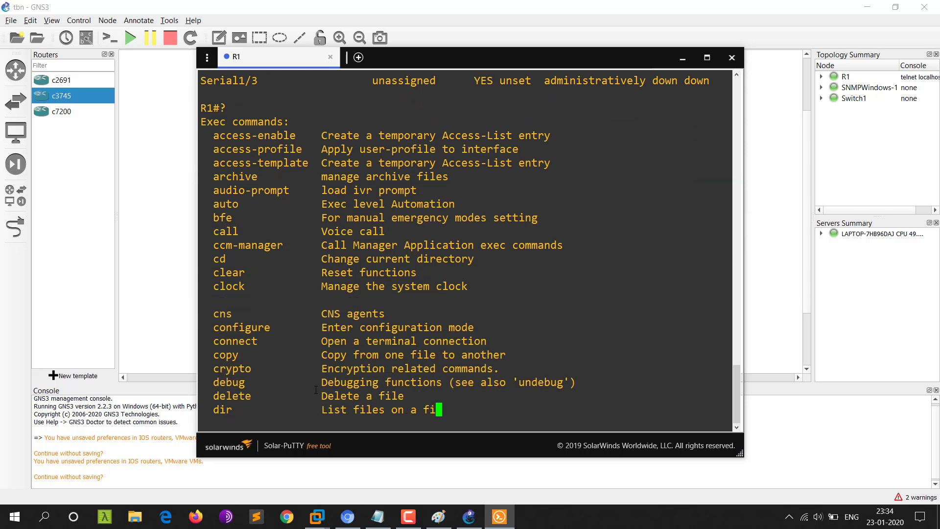
pyautogui.press('Return')
pyautogui.press('Return')
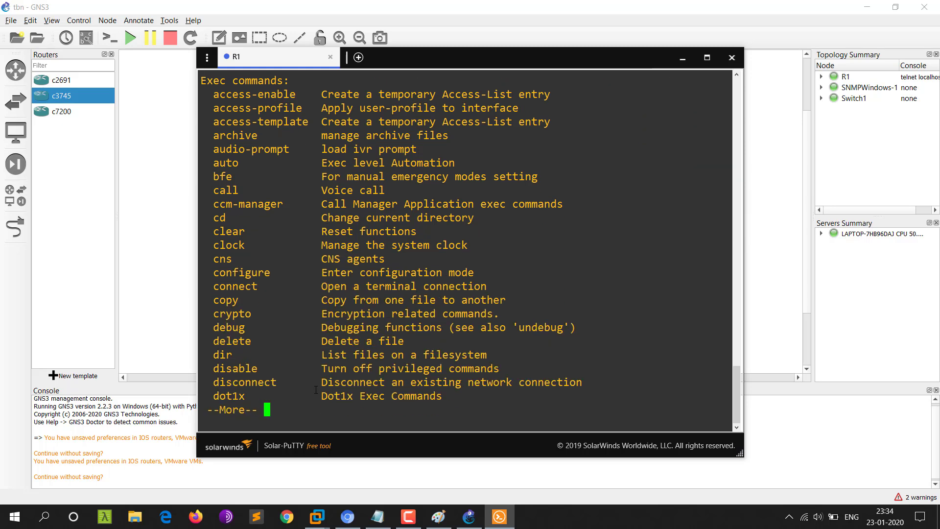
pyautogui.write('q')
pyautogui.write('?')
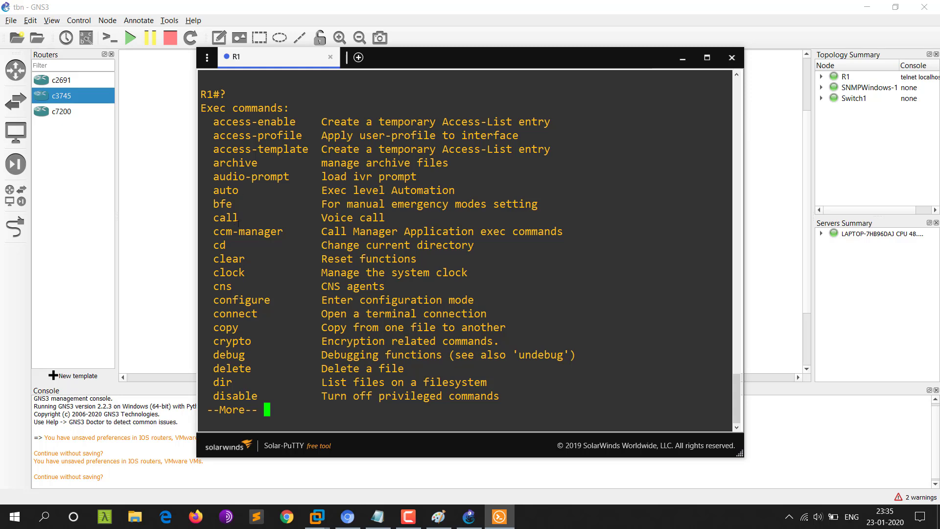
pyautogui.press('Return')
pyautogui.press('Return')
pyautogui.press('Return')
pyautogui.press('Return')
pyautogui.press('Return')
pyautogui.press('Return')
pyautogui.press('Return')
pyautogui.press('Return')
pyautogui.press('Return')
pyautogui.press('Return')
pyautogui.press('Return')
pyautogui.press('Return')
pyautogui.press('Return')
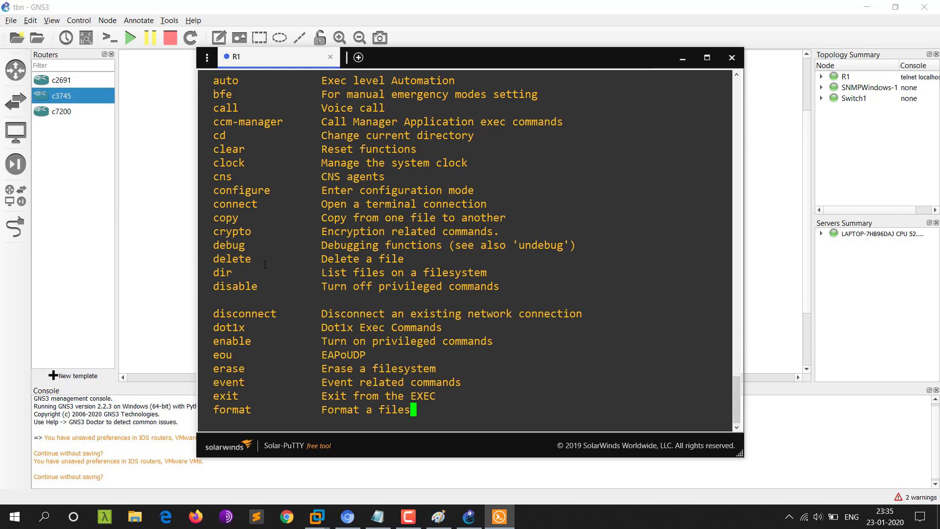
pyautogui.press('Return')
pyautogui.press('Return')
pyautogui.press('Return')
pyautogui.press('Return')
pyautogui.press('Return')
pyautogui.press('Return')
pyautogui.press('Return')
pyautogui.press('Return')
pyautogui.press('Return')
pyautogui.press('Return')
pyautogui.press('Return')
pyautogui.press('Return')
pyautogui.press('Return')
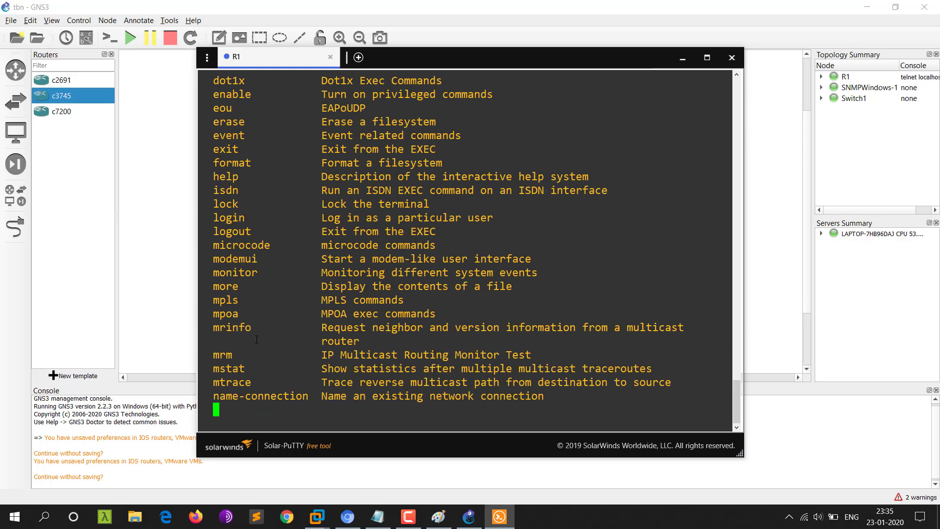
# - Quit the exec command help and list the options of the show command with show ?
pyautogui.write('qsho')
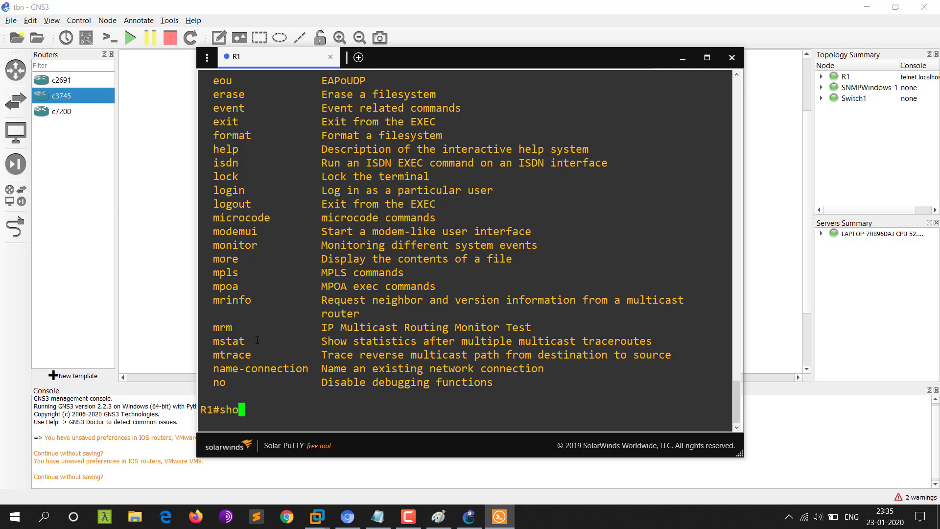
pyautogui.write('w ?')
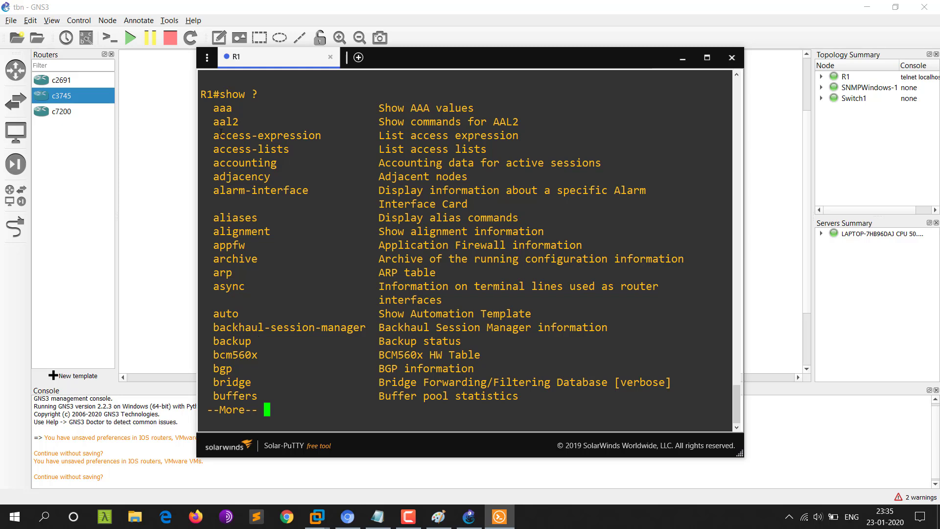
pyautogui.moveTo(234, 107); pyautogui.dragTo(227, 114)
pyautogui.press('q')
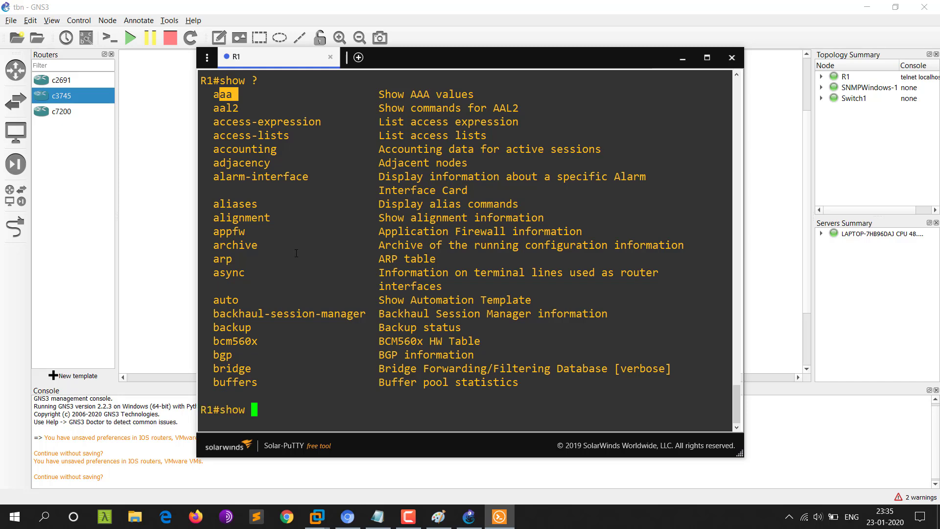
# - Display the interface summary again with show ip interface brief, and repeat it using the short form sh ip int b
pyautogui.press('BackSpace')
pyautogui.write('ip int')
pyautogui.press('Tab')
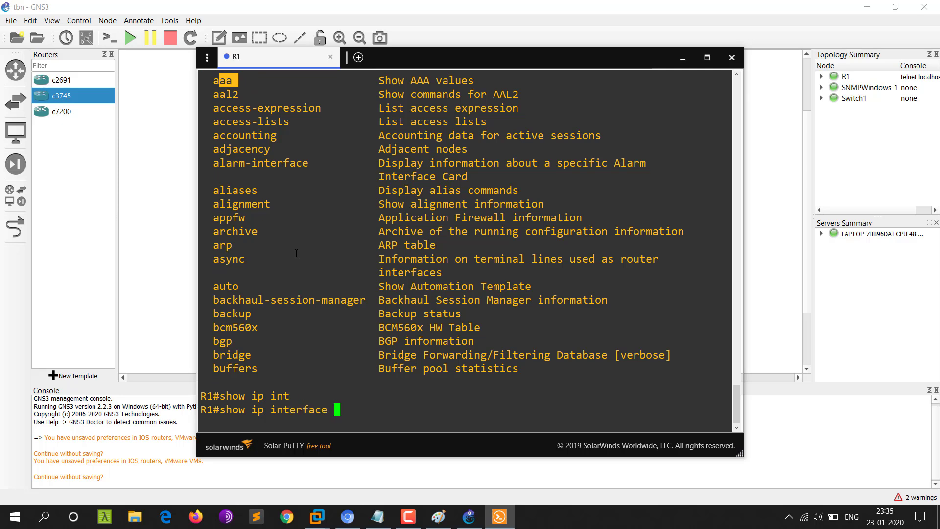
pyautogui.write('br')
pyautogui.press('Tab')
pyautogui.press('Return')
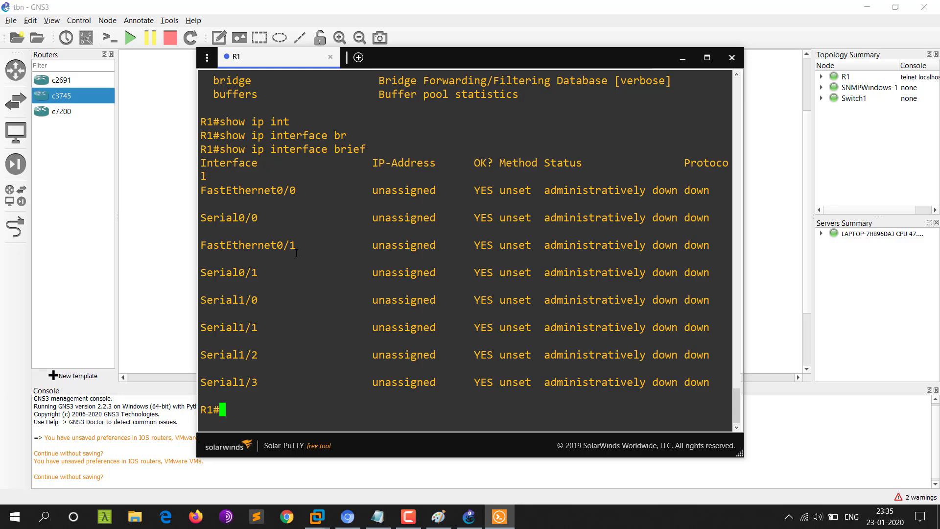
pyautogui.write('sh ip int b')
pyautogui.press('Tab')
pyautogui.press('Return')
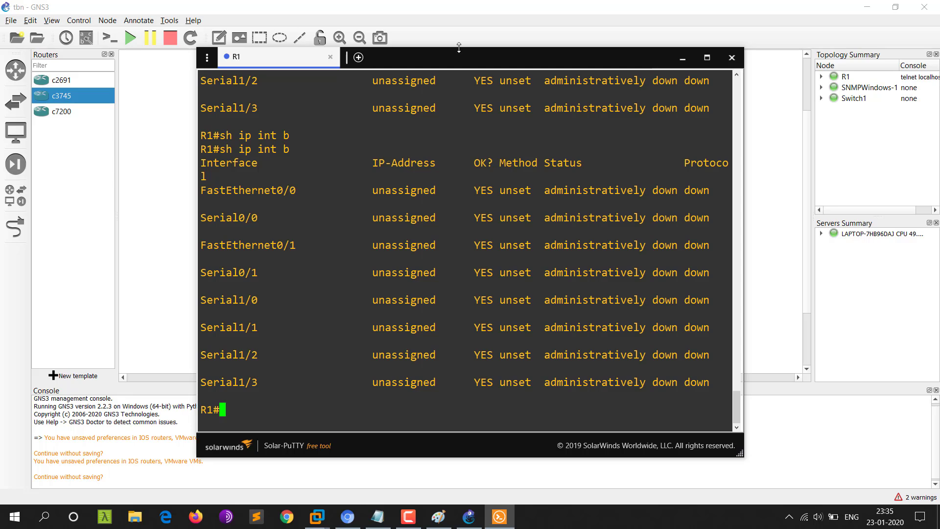
# - Maximize the R1 console, examine the address and status of FastEthernet0/0, and restore the window size
pyautogui.click(707, 57)
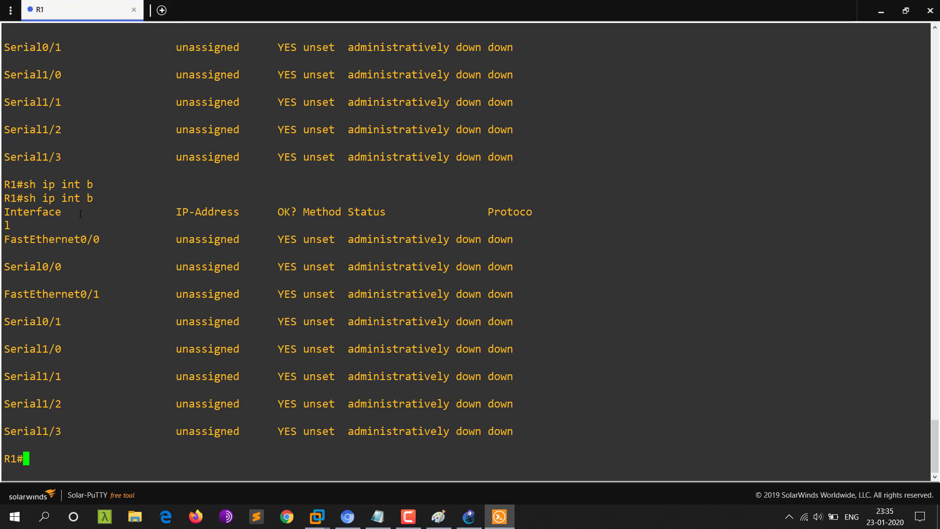
pyautogui.moveTo(90, 243); pyautogui.dragTo(5, 241)
pyautogui.click(16, 242)
pyautogui.moveTo(81, 239); pyautogui.dragTo(93, 240)
pyautogui.click(103, 238)
pyautogui.moveTo(272, 240); pyautogui.dragTo(544, 252)
pyautogui.click(543, 243)
pyautogui.click(906, 11)
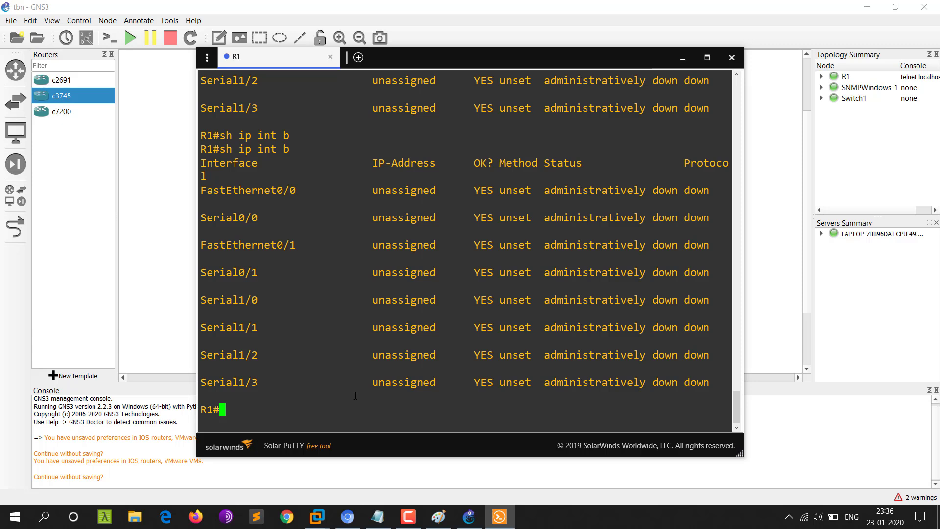
# - Enter R1's global configuration mode with conf terminal
pyautogui.write('conf')
pyautogui.press('Tab')
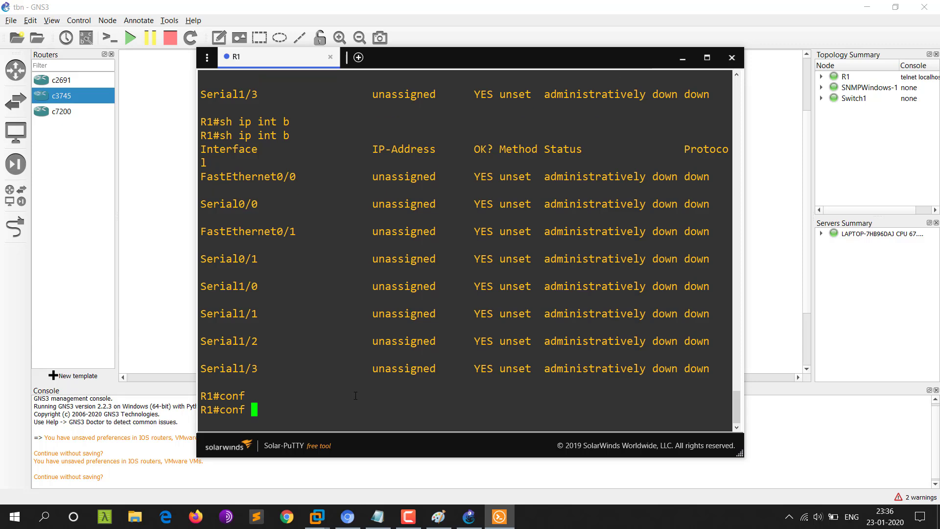
pyautogui.write('t')
pyautogui.press('Tab')
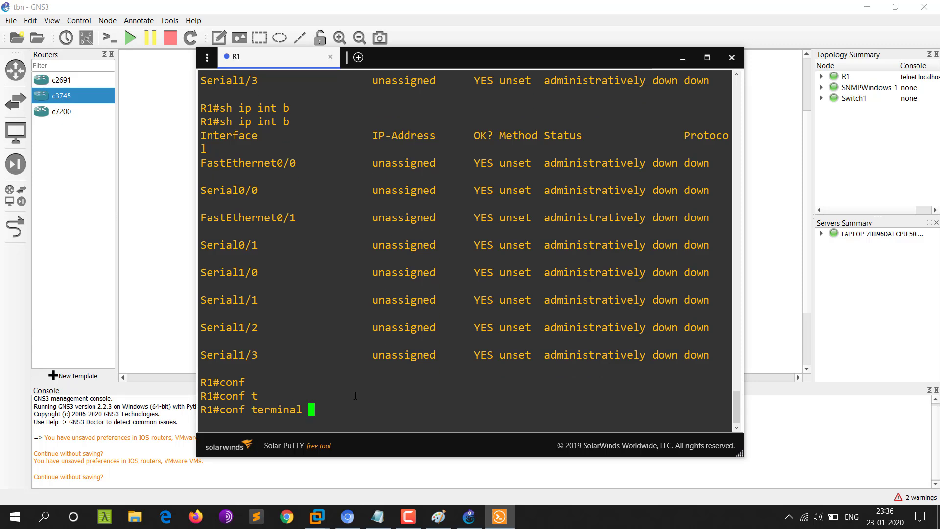
pyautogui.press('Return')
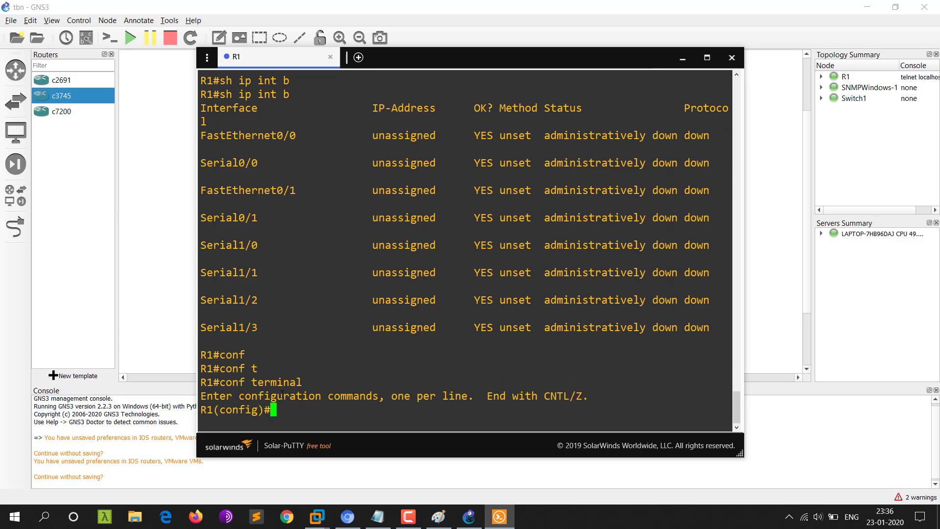
pyautogui.moveTo(262, 411); pyautogui.dragTo(200, 411)
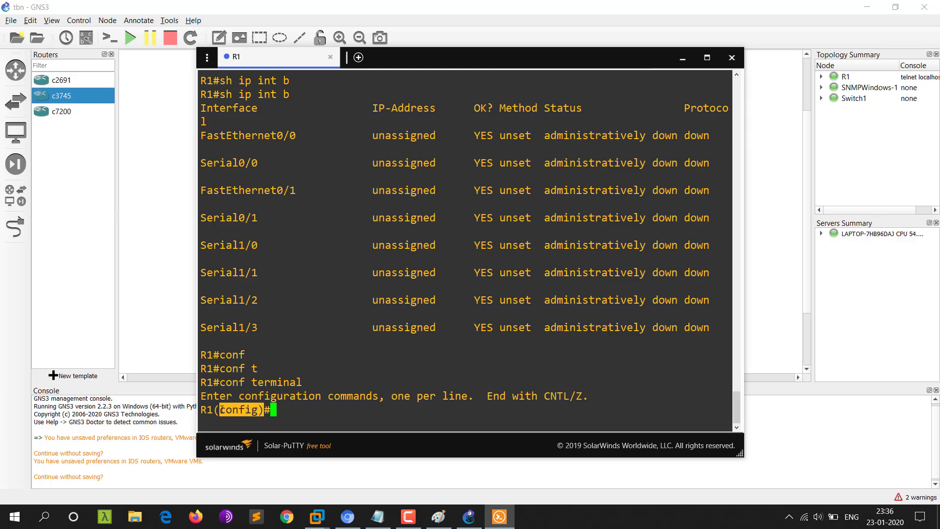
pyautogui.click(305, 412)
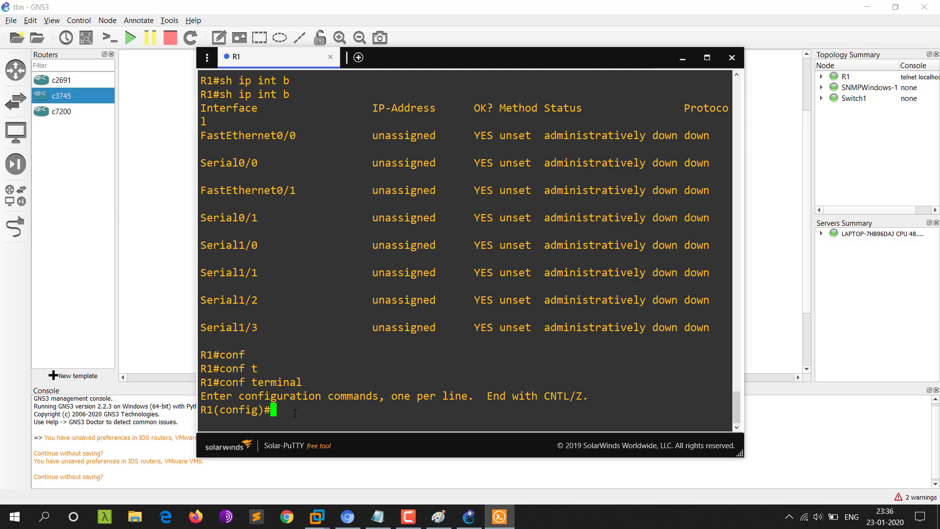
# - Enter interface configuration mode for FastEthernet0/0 with int f0/0
pyautogui.write('int f0/0')
pyautogui.press('Return')
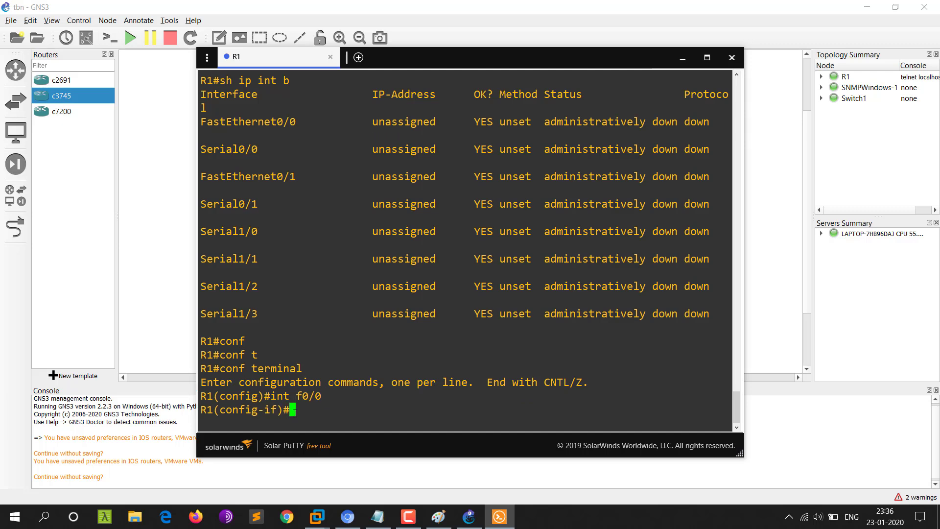
pyautogui.moveTo(302, 121); pyautogui.dragTo(212, 120)
pyautogui.click(337, 414)
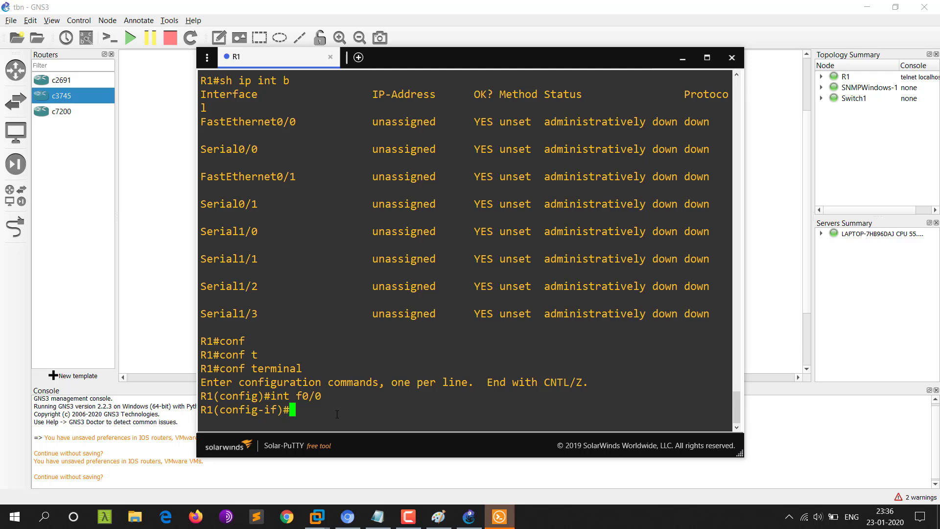
# - Assign IP address 10.0.0.1 with subnet mask 255.0.0.0 to R1's FastEthernet0/0 interface
pyautogui.write('ip a')
pyautogui.press('Tab')
pyautogui.write('d')
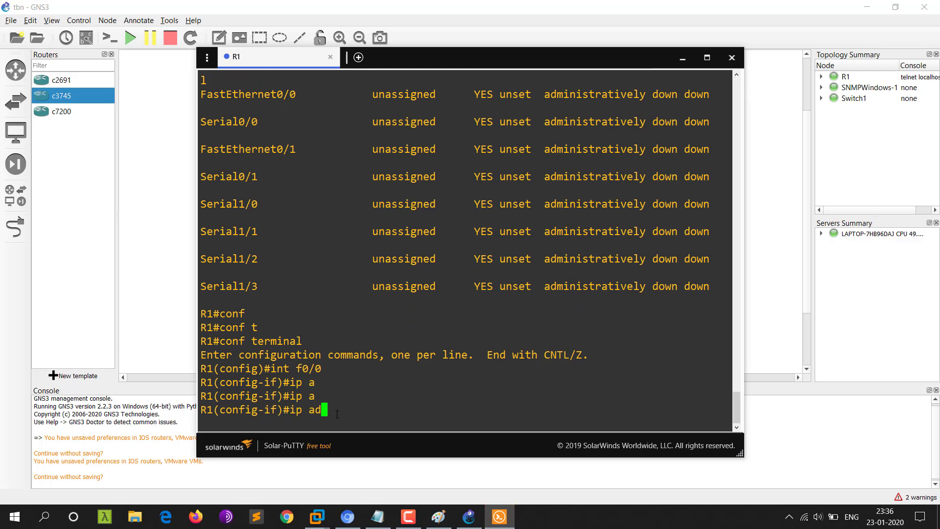
pyautogui.press('Tab')
pyautogui.write('d')
pyautogui.press('Tab')
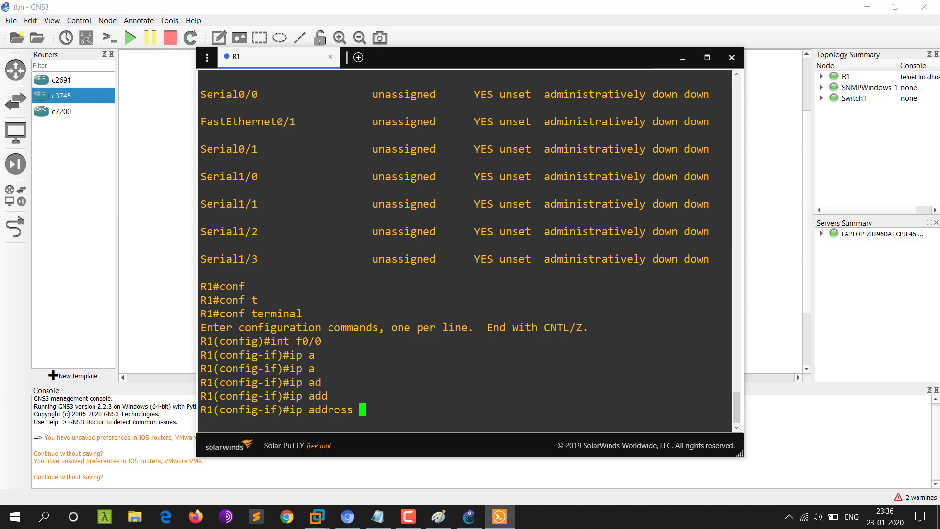
pyautogui.write('10.0.0.')
pyautogui.write('1 255.0.0.')
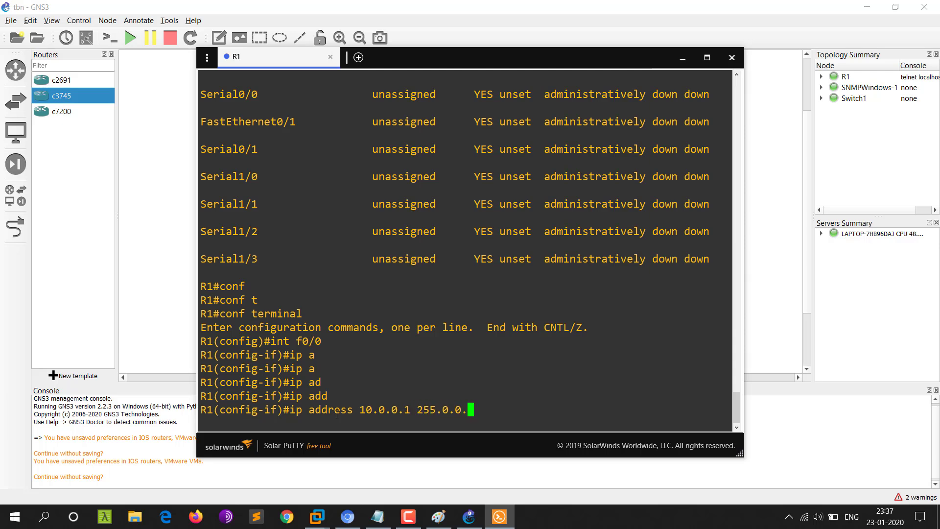
pyautogui.write('0')
pyautogui.press('Return')
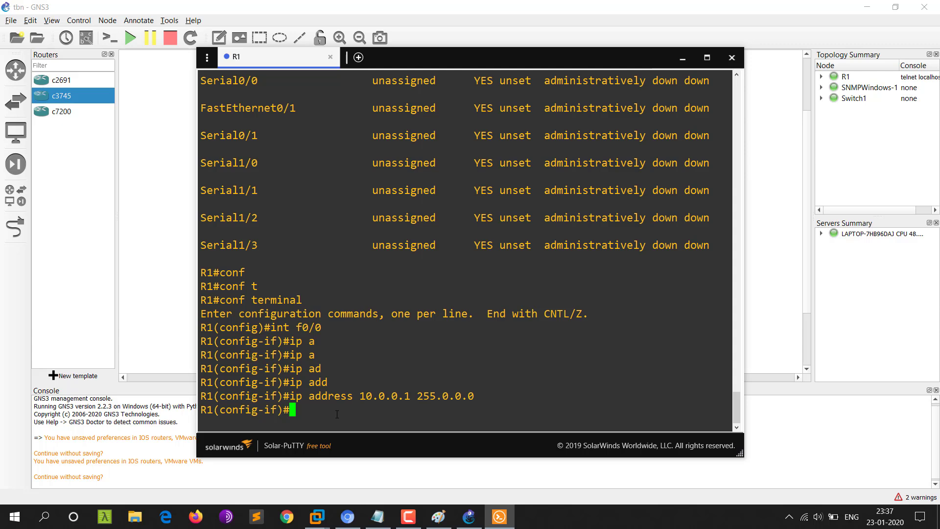
pyautogui.tripleClick(238, 108)
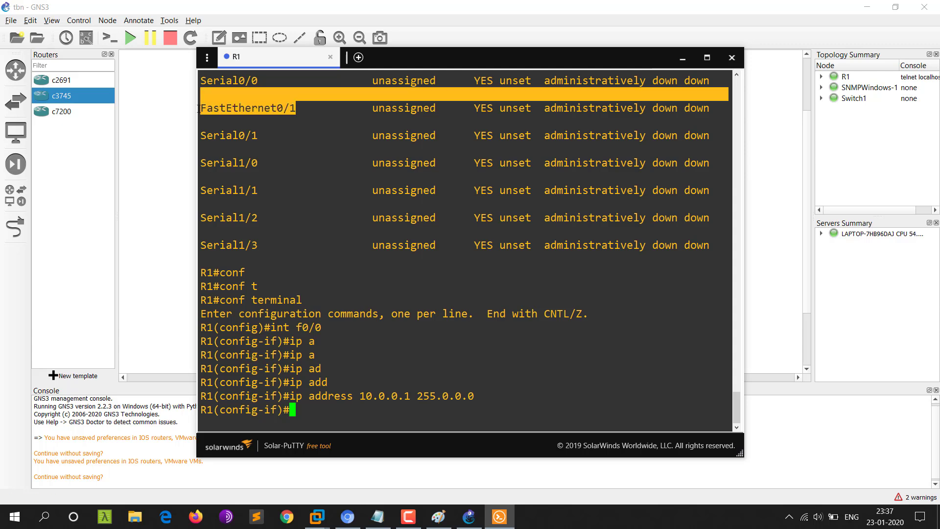
# - Enable R1's FastEthernet0/0 interface with no sh and review the link and line protocol state messages
pyautogui.click(238, 120)
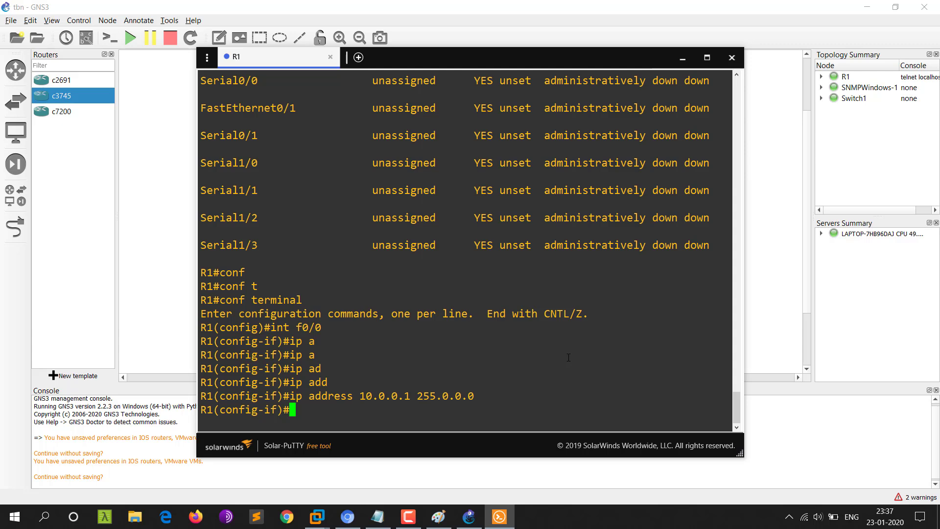
pyautogui.write('no sh')
pyautogui.press('Tab')
pyautogui.press('Return')
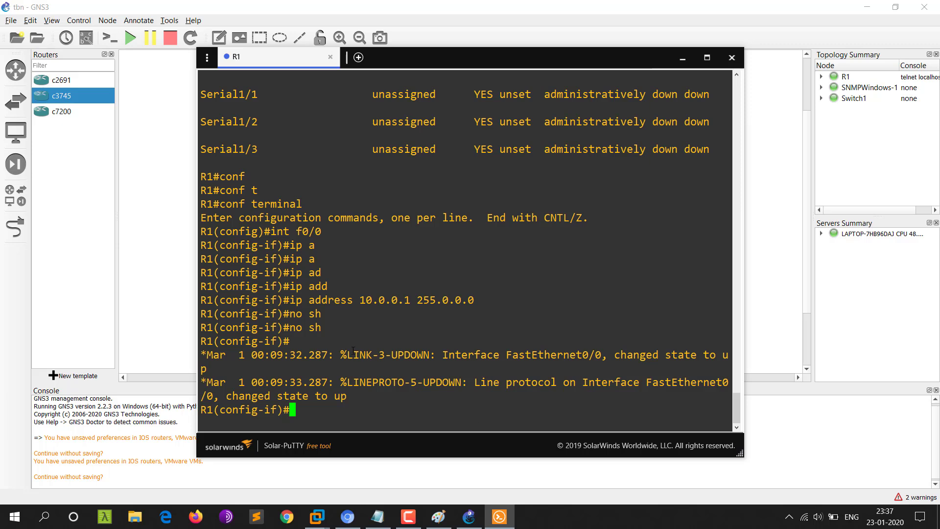
pyautogui.moveTo(347, 355); pyautogui.dragTo(223, 356)
pyautogui.moveTo(422, 394); pyautogui.dragTo(387, 426)
pyautogui.click(380, 399)
pyautogui.moveTo(221, 356); pyautogui.dragTo(416, 398)
pyautogui.click(442, 420)
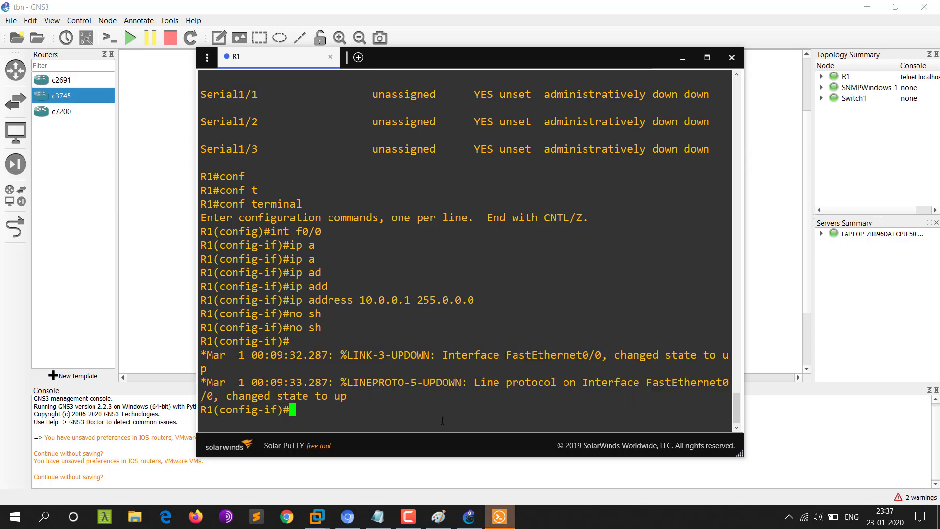
# - Leave R1's interface configuration mode and return to the privileged EXEC prompt
pyautogui.write('exi')
pyautogui.press('BackSpace')
pyautogui.press('BackSpace')
pyautogui.press('BackSpace')
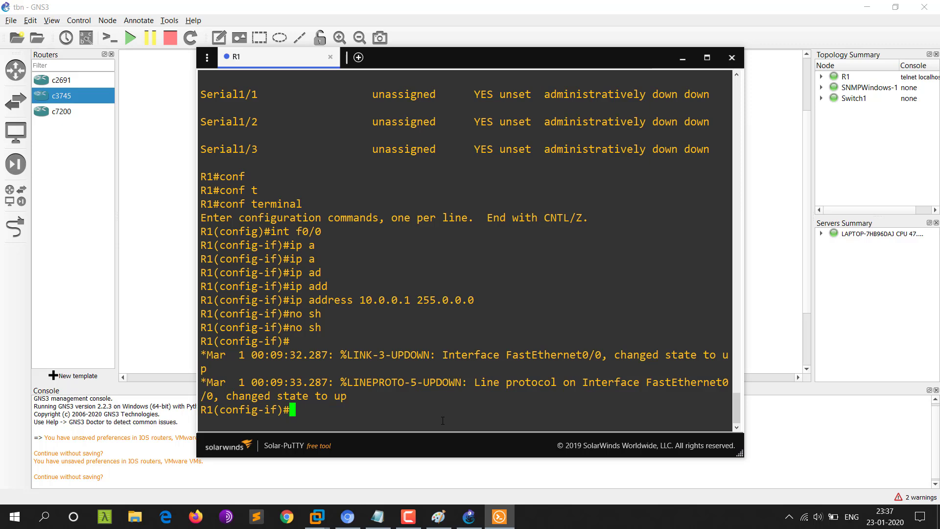
pyautogui.hotkey('ctrl', 'z')
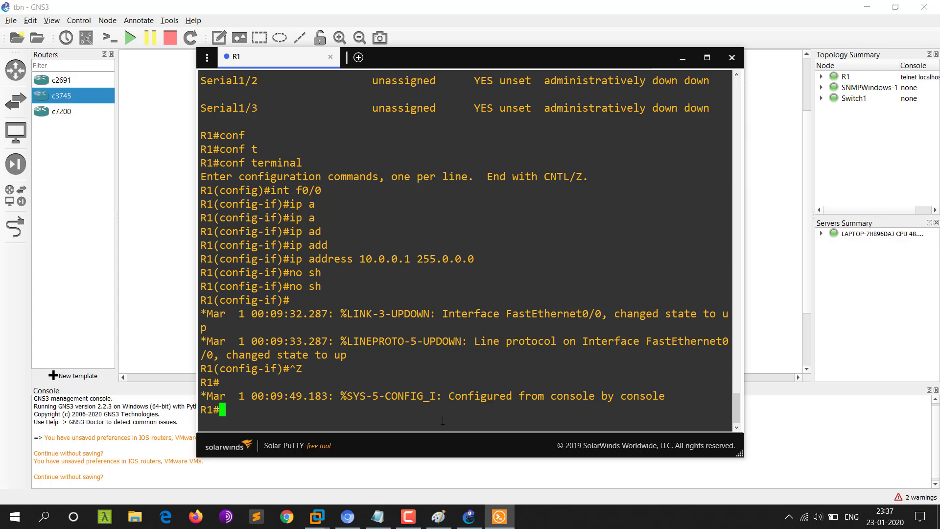
# - Run sh ip int brief on R1, examine FastEthernet0/0's address and status, and maximize the console
pyautogui.write('shw')
pyautogui.press('Tab')
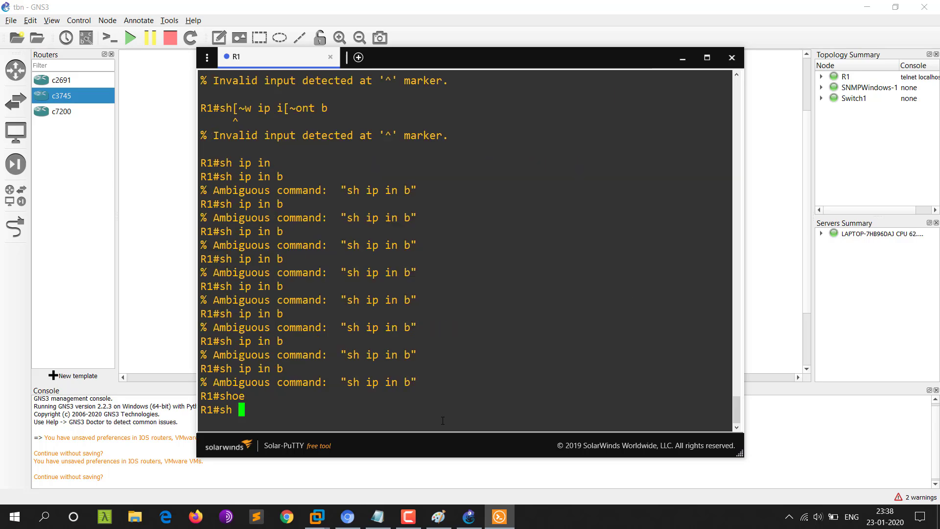
pyautogui.write('ip int br')
pyautogui.press('Tab')
pyautogui.press('Return')
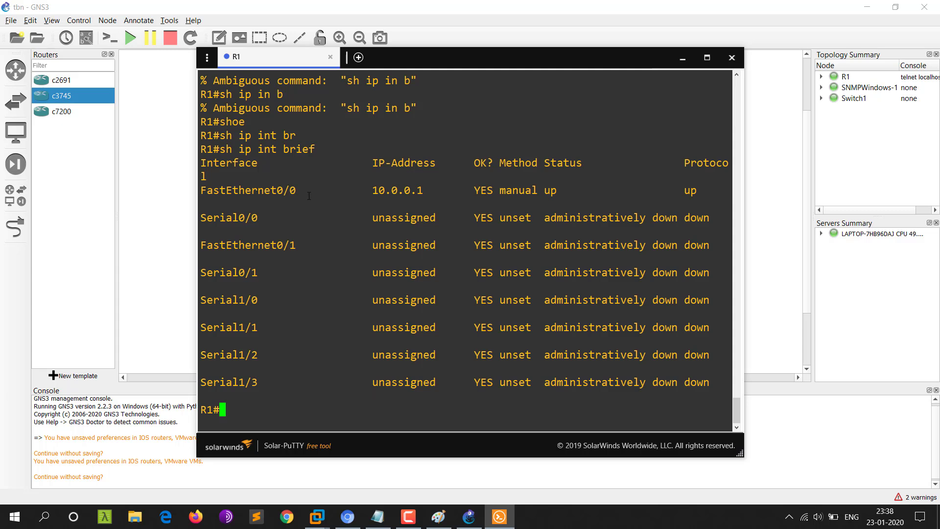
pyautogui.moveTo(422, 190); pyautogui.dragTo(360, 190)
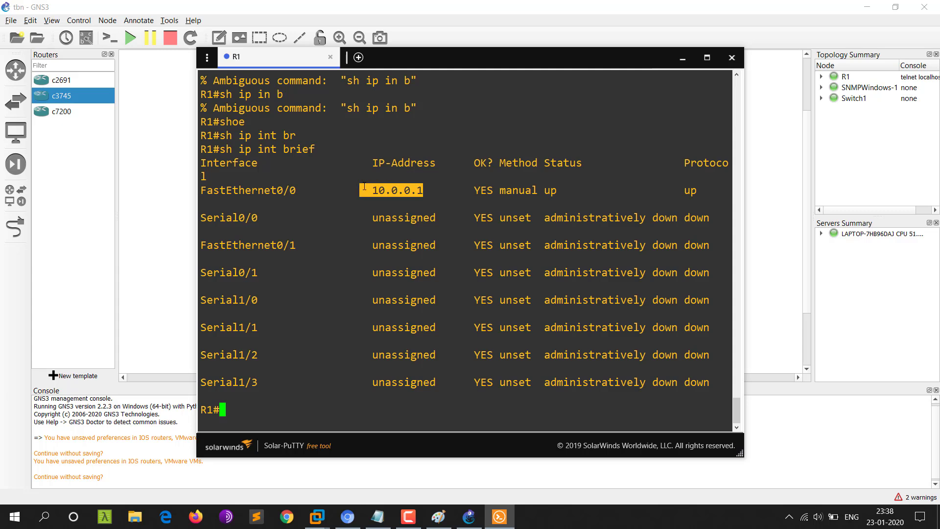
pyautogui.moveTo(469, 190); pyautogui.dragTo(551, 191)
pyautogui.click(577, 184)
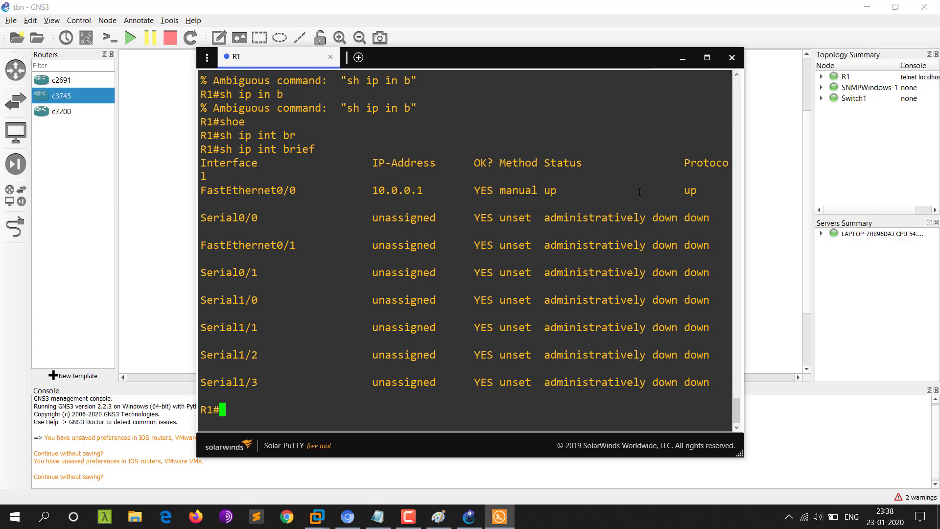
pyautogui.click(707, 57)
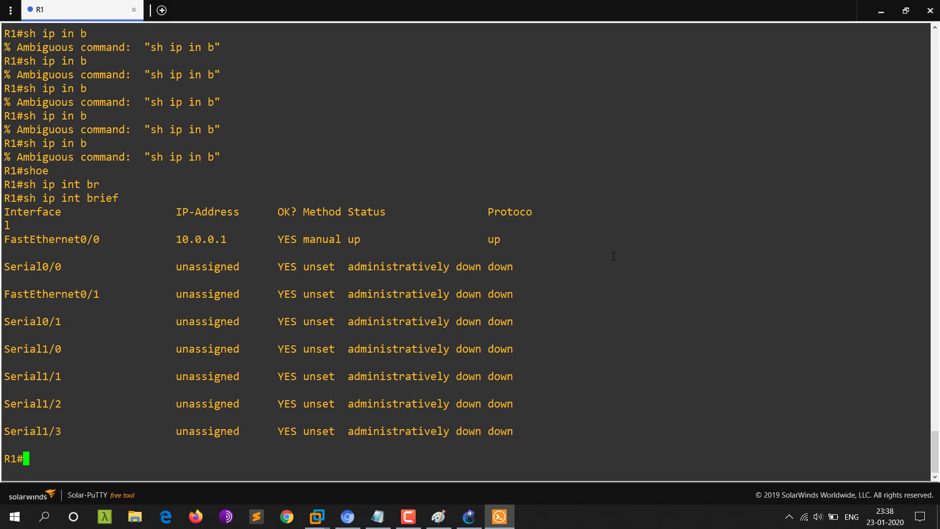
# - Enter configuration mode for interface f0/0 on R1 and shut the interface down with sh
pyautogui.write('conf t')
pyautogui.press('Return')
pyautogui.write('int ')
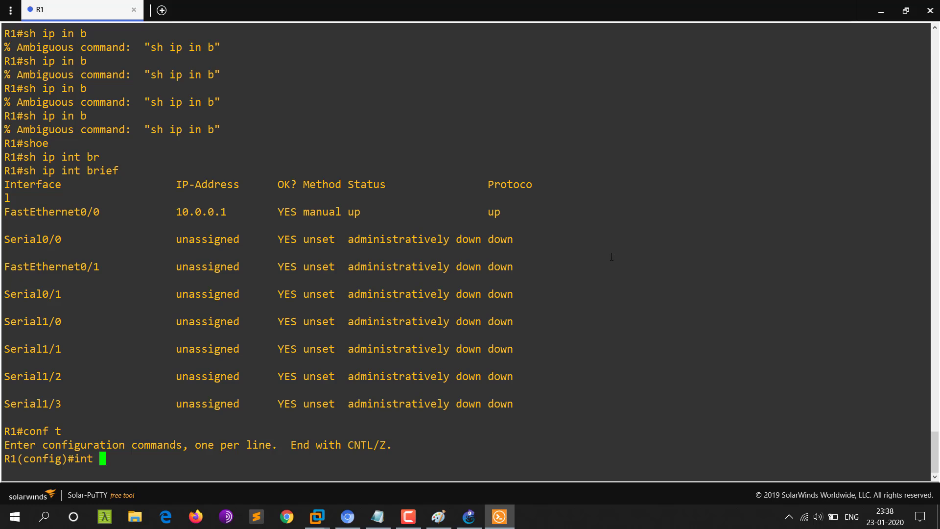
pyautogui.write('f0/0')
pyautogui.press('Return')
pyautogui.write('sh')
pyautogui.press('Return')
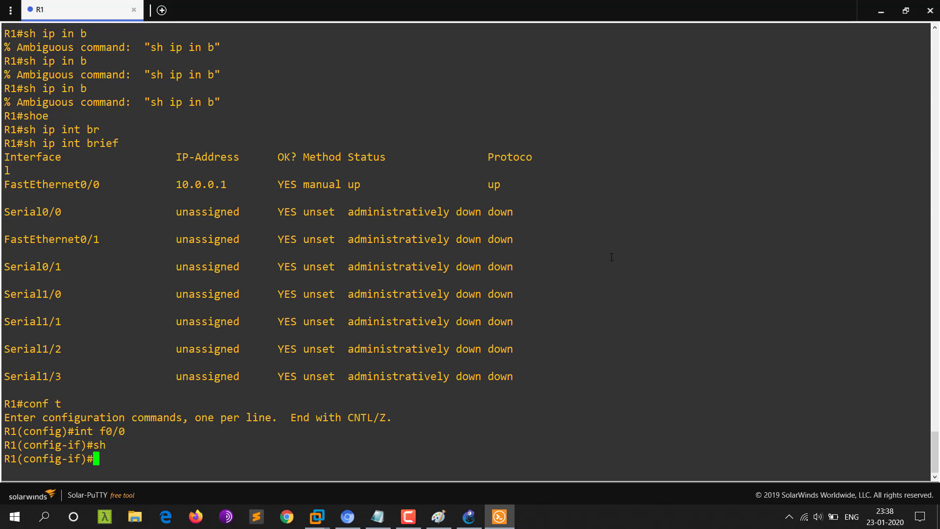
# - Return to privileged mode and rerun sh ip int brief to examine FastEthernet0/0's status after the shutdown
pyautogui.hotkey('ctrl', 'z')
pyautogui.press('Up')
pyautogui.press('Up')
pyautogui.press('Return')
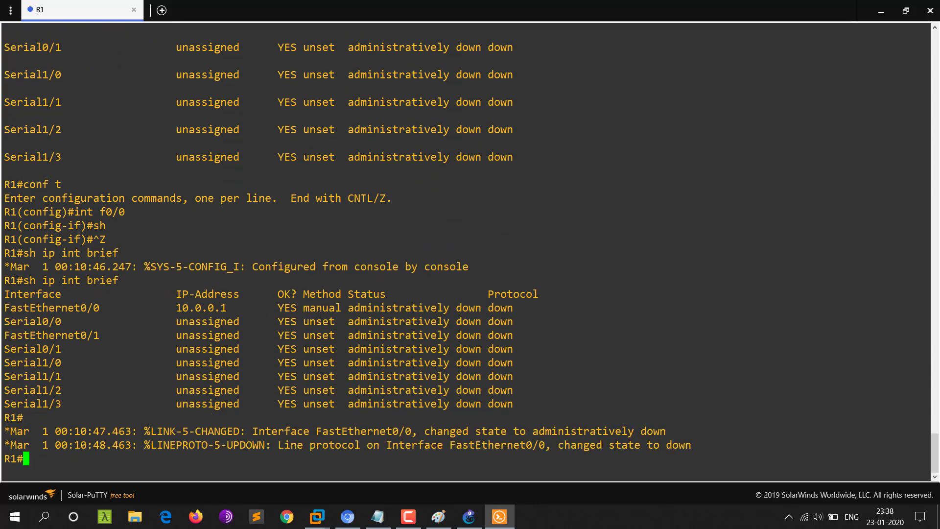
pyautogui.moveTo(347, 308); pyautogui.dragTo(608, 309)
pyautogui.click(611, 321)
# - Re-enable R1's f0/0 interface from configuration mode with no sh and return to the privileged EXEC prompt
pyautogui.press('Up')
pyautogui.press('Up')
pyautogui.press('Return')
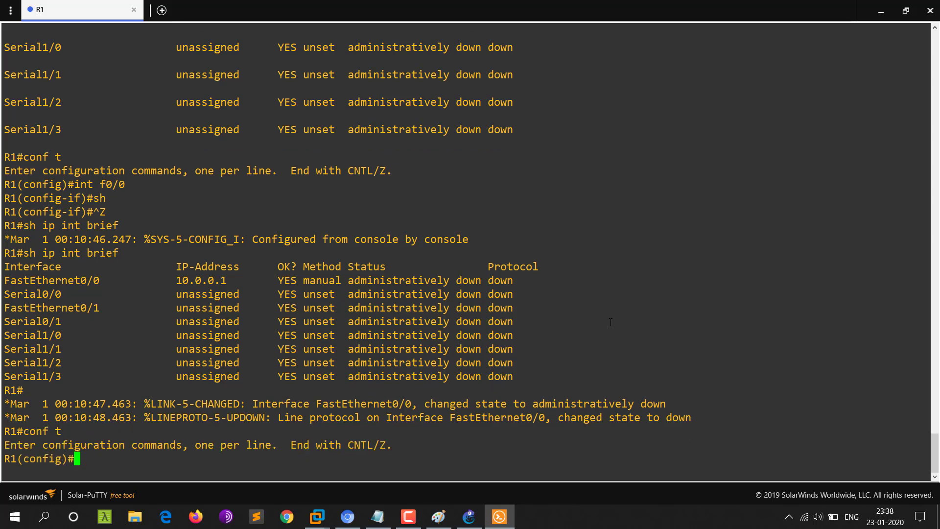
pyautogui.write('int f0/0')
pyautogui.press('Return')
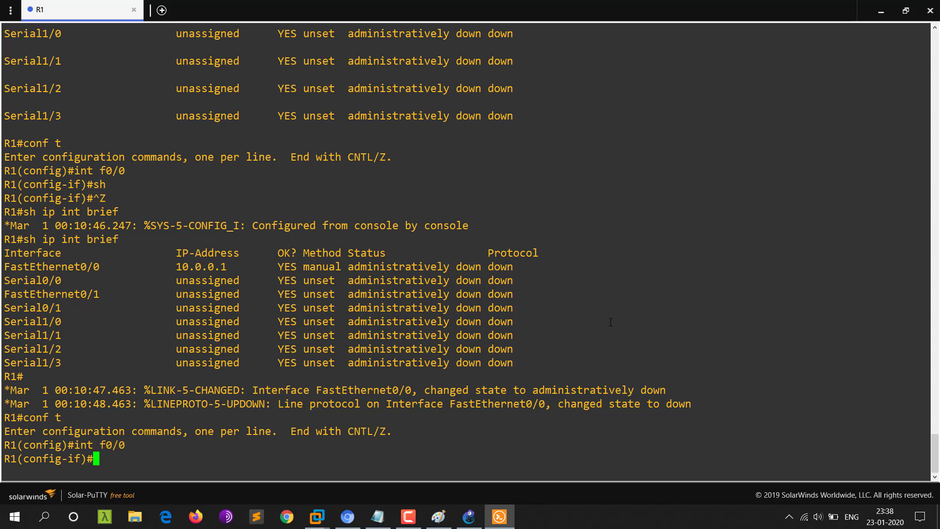
pyautogui.write('no sh')
pyautogui.press('Return')
pyautogui.press('Return')
pyautogui.press('Return')
pyautogui.press('Return')
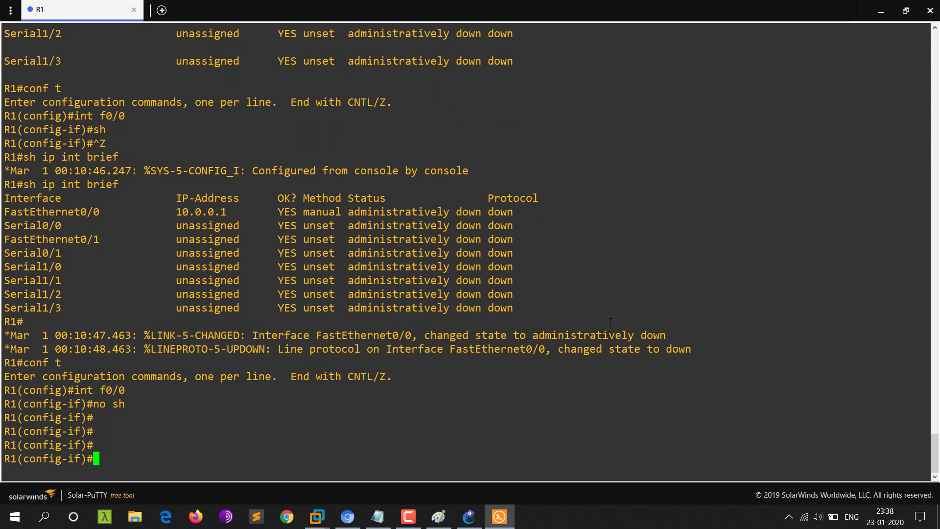
pyautogui.hotkey('ctrl', 'z')
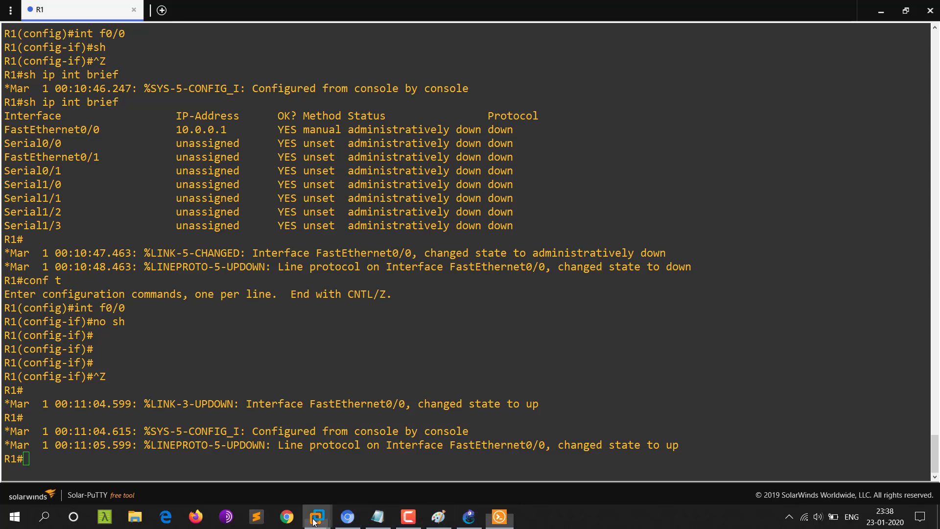
# - Switch to the SNMP Windows VM in VMware Workstation and ping 10.0.0.1 from its command prompt
pyautogui.moveTo(318, 518)
pyautogui.click(446, 397)
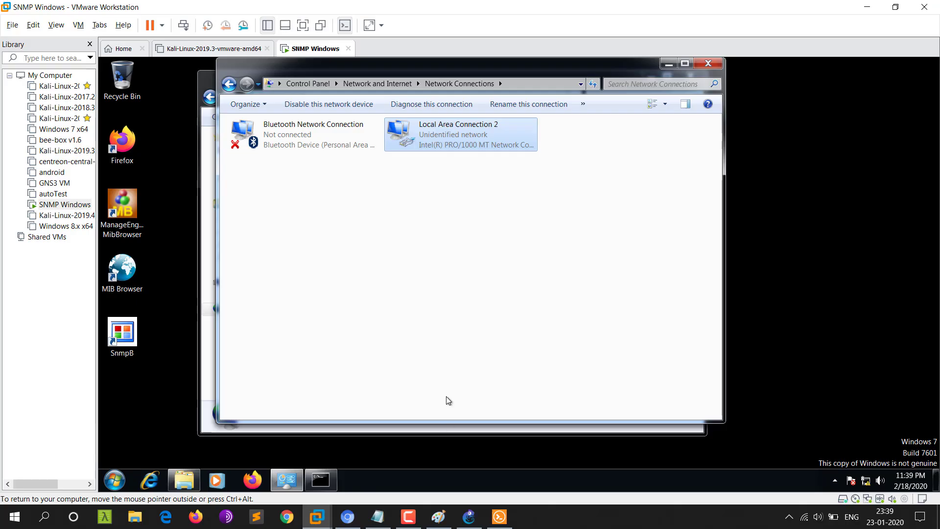
pyautogui.click(321, 479)
pyautogui.write('pin')
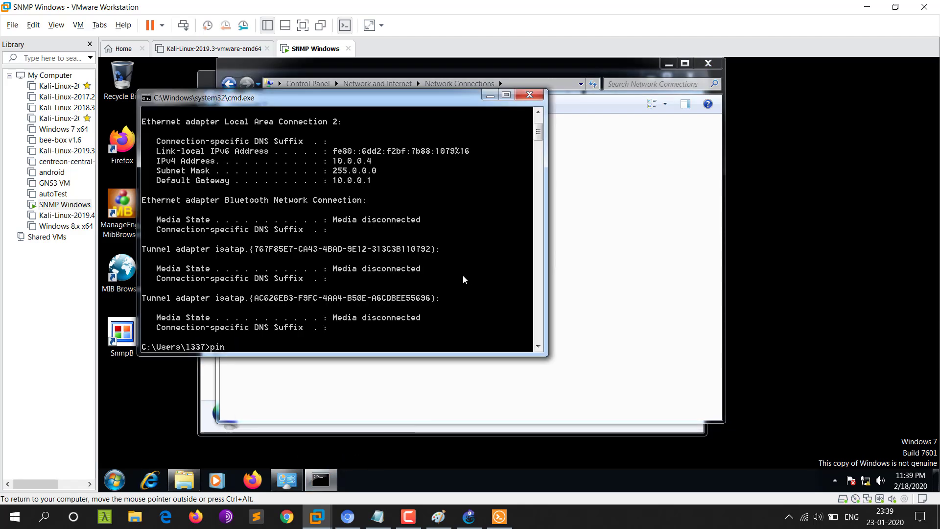
pyautogui.write('g 10.0.')
pyautogui.write('0.1')
pyautogui.press('Return')
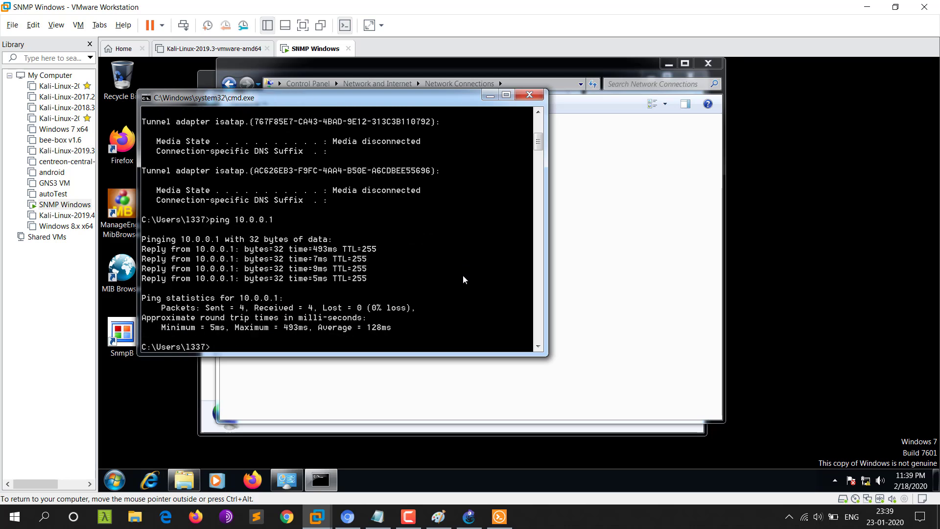
# - Switch back to the R1 console in Solar-PuTTY and ping the Windows VM at 10.0.0.4
pyautogui.click(499, 516)
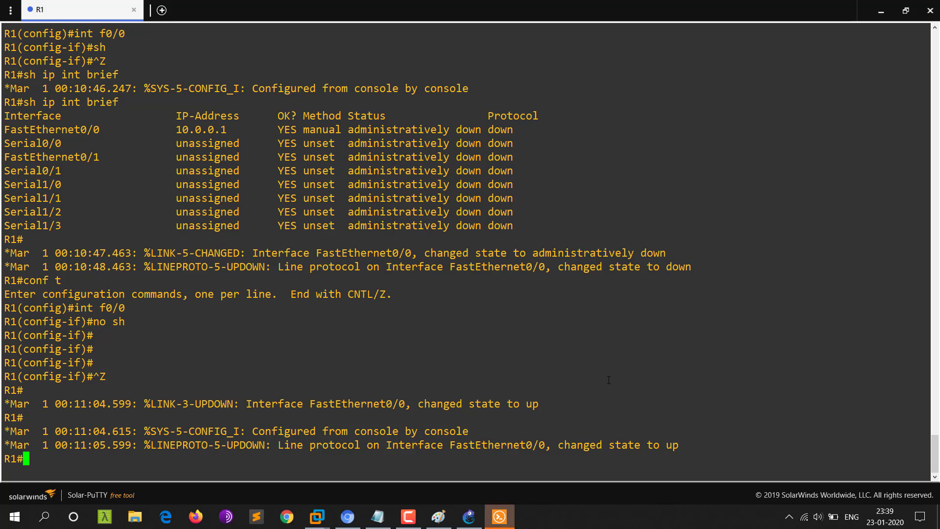
pyautogui.write('ping 10.0.0.4')
pyautogui.press('Return')
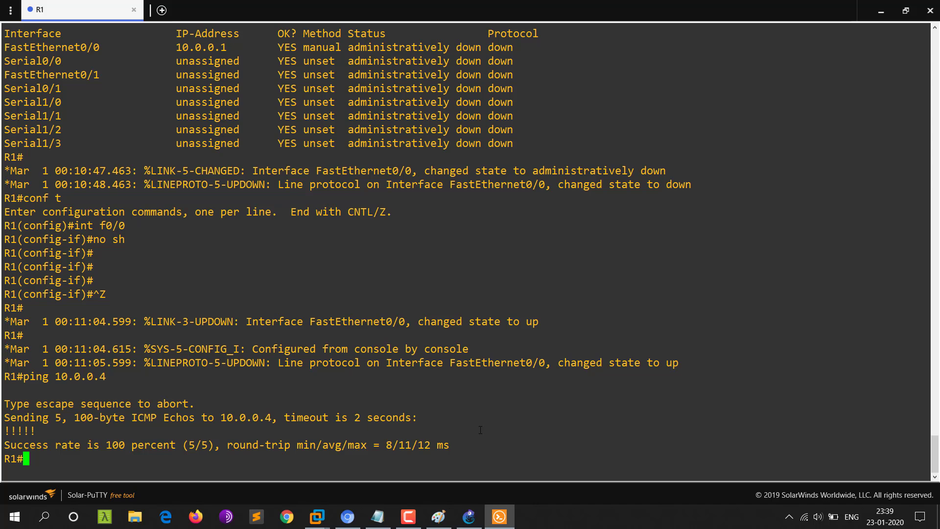
pyautogui.click(408, 517)
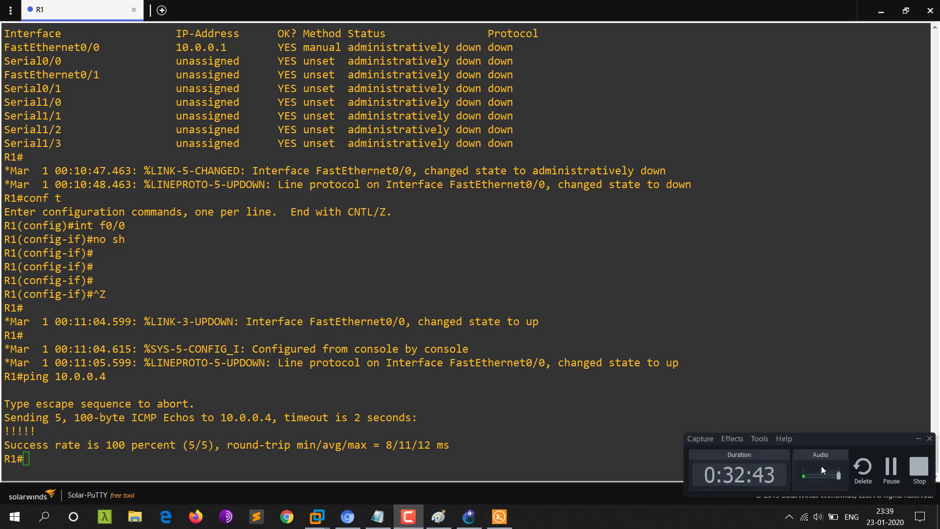
pyautogui.click(918, 439)
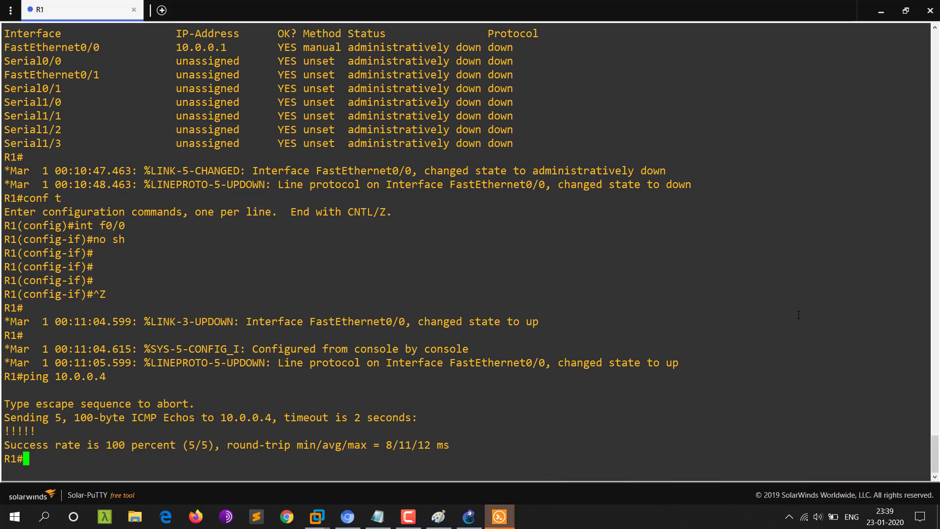
# - Switch to the SNMP notes in Notepad and review the OID/Object Identifiers entry
pyautogui.hotkey('alt', 'Tab')
pyautogui.scroll(-1, 330, 241)
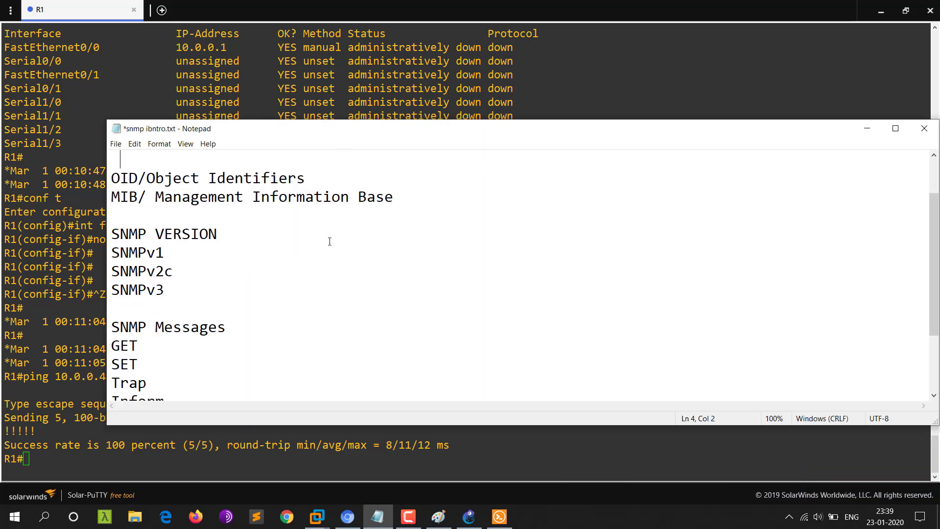
pyautogui.scroll(1, 280, 209)
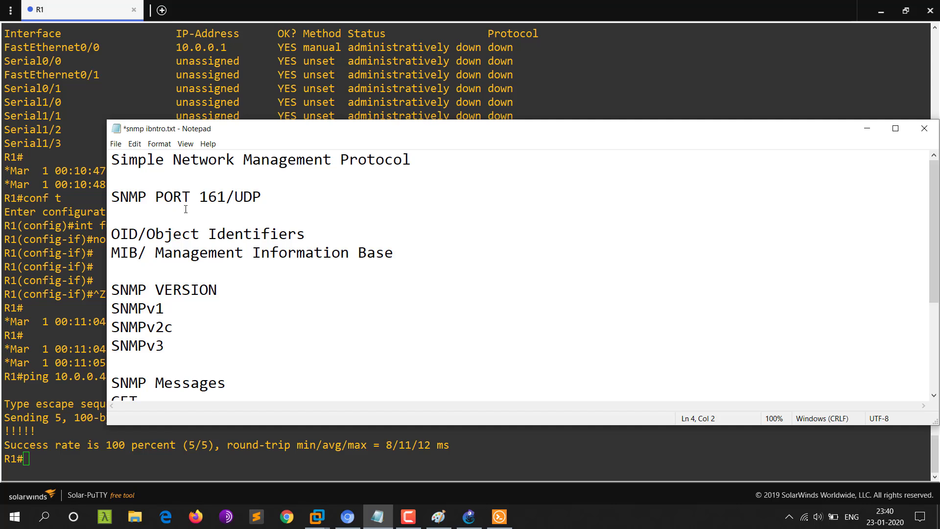
pyautogui.scroll(-1, 198, 208)
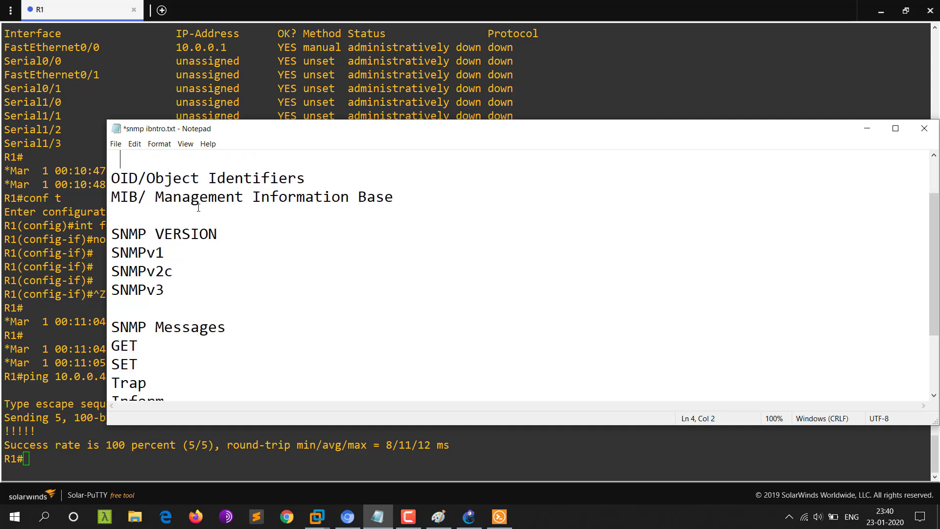
pyautogui.click(137, 178)
pyautogui.moveTo(138, 178); pyautogui.dragTo(110, 178)
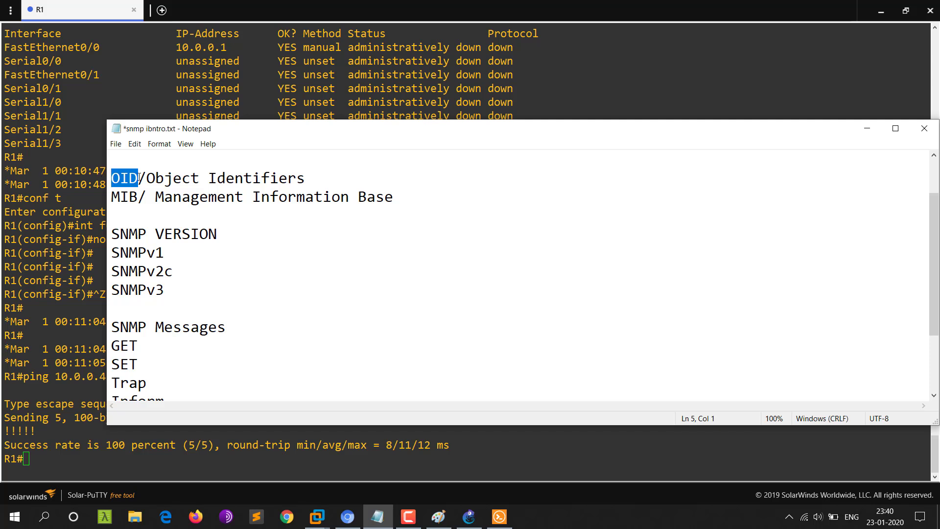
pyautogui.moveTo(147, 177); pyautogui.dragTo(333, 177)
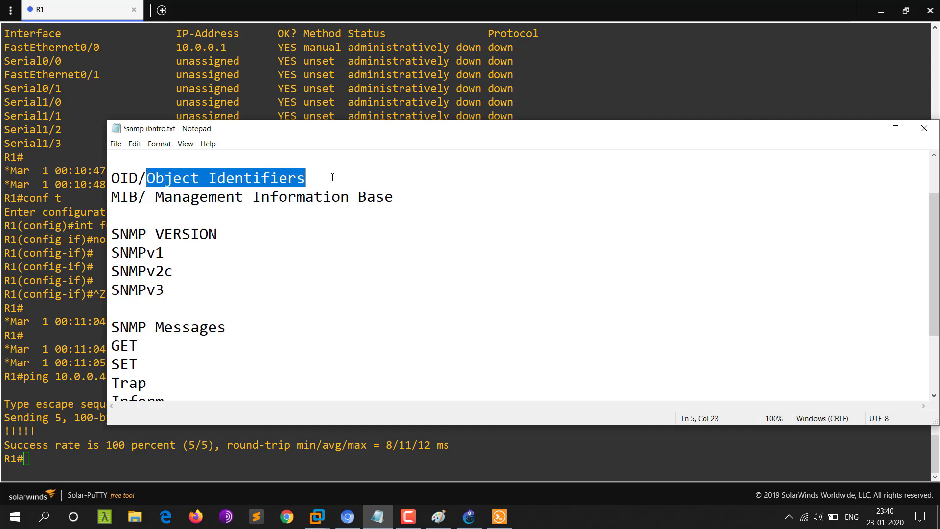
pyautogui.click(332, 177)
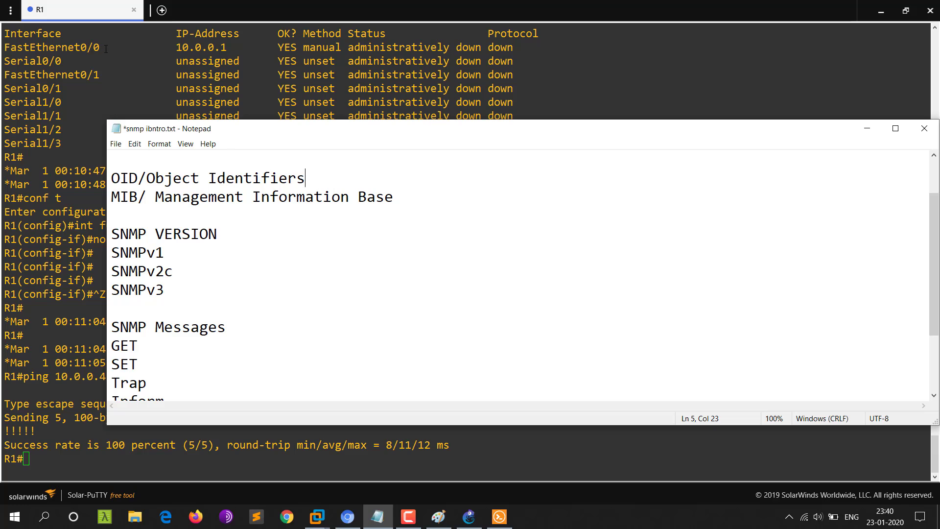
# - Point out FastEthernet0/0 in R1's interface list, then return to the Notepad notes and highlight the MIB/ Management Information Base line
pyautogui.moveTo(106, 48); pyautogui.dragTo(7, 48)
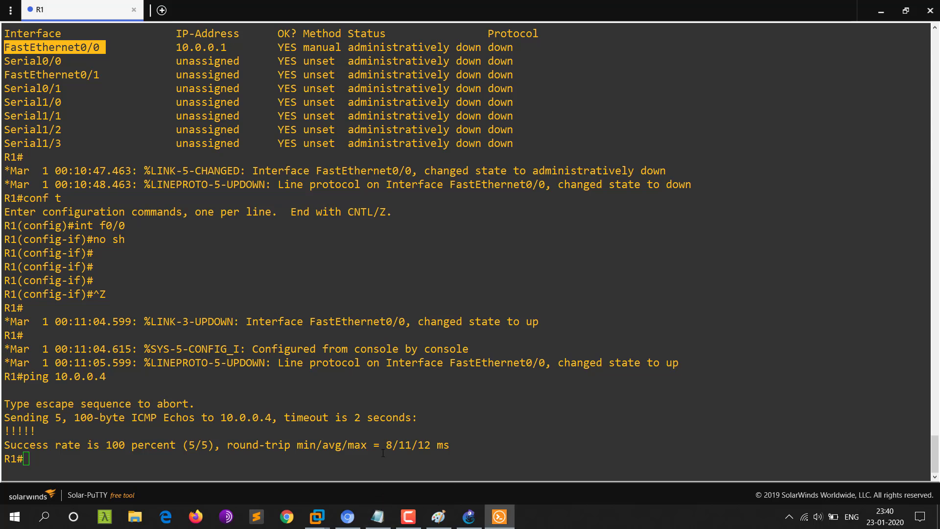
pyautogui.click(378, 515)
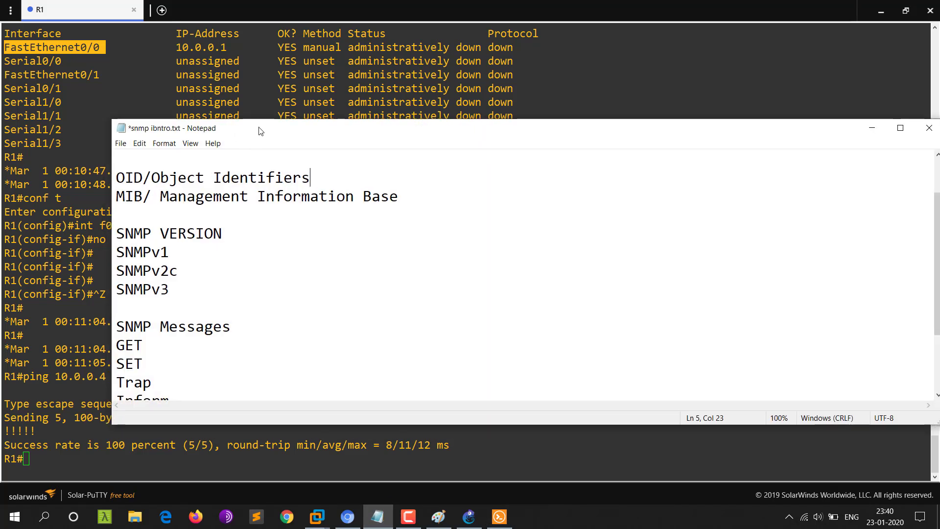
pyautogui.moveTo(247, 130); pyautogui.dragTo(311, 115)
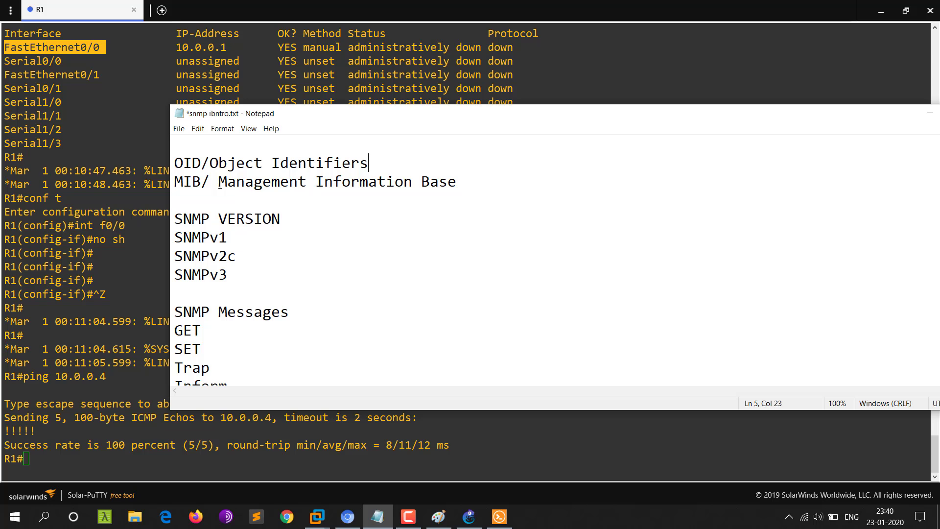
pyautogui.moveTo(497, 184); pyautogui.dragTo(176, 182)
# - Switch to the SNMP Windows VM, clear away the network windows, and open iReasoning MIB Browser maximized
pyautogui.moveTo(318, 515)
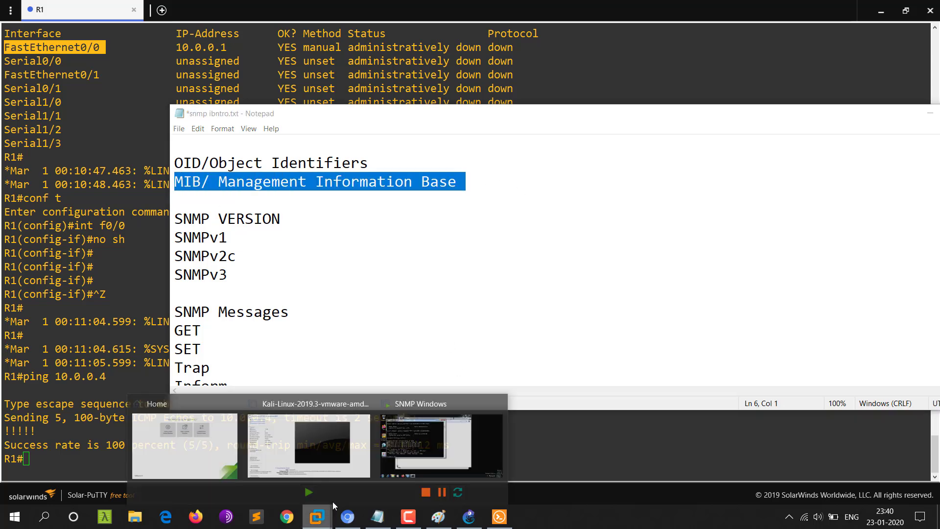
pyautogui.click(418, 438)
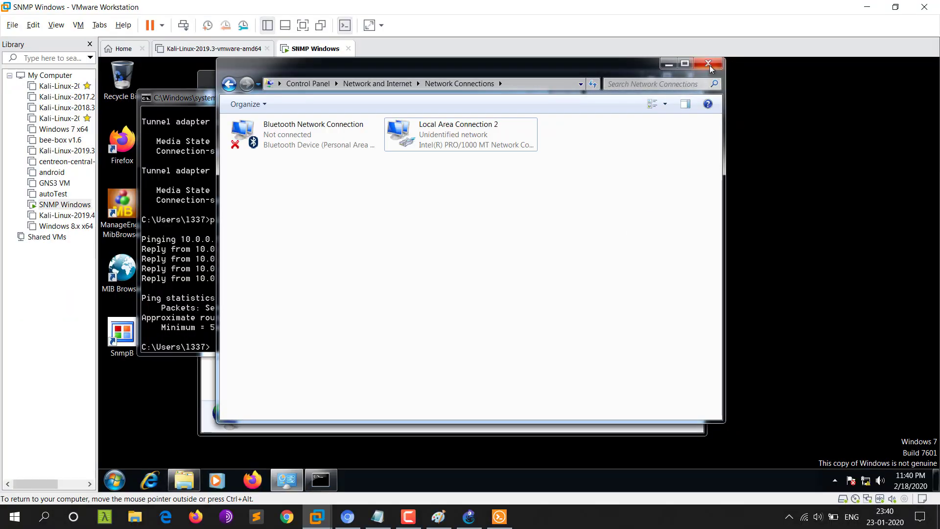
pyautogui.click(477, 101)
pyautogui.moveTo(467, 96); pyautogui.dragTo(646, 137)
pyautogui.click(650, 75)
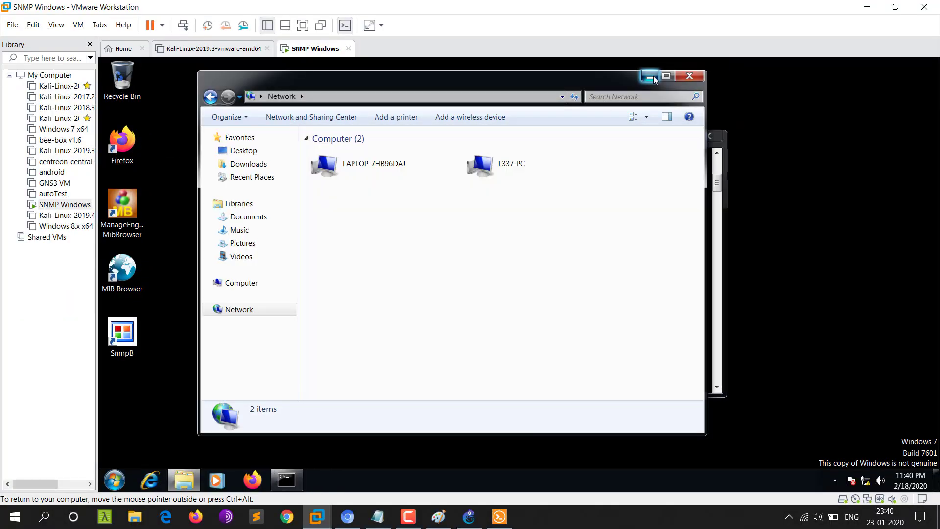
pyautogui.click(132, 276)
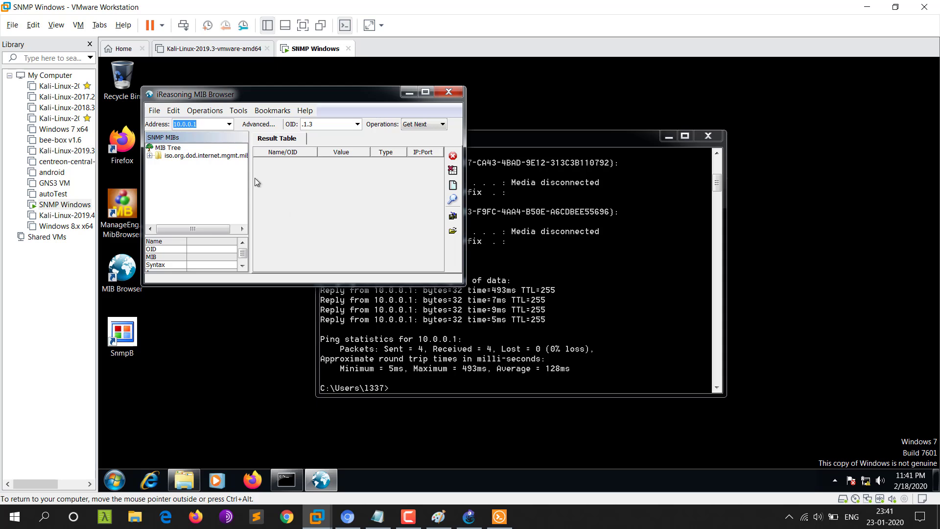
pyautogui.click(425, 92)
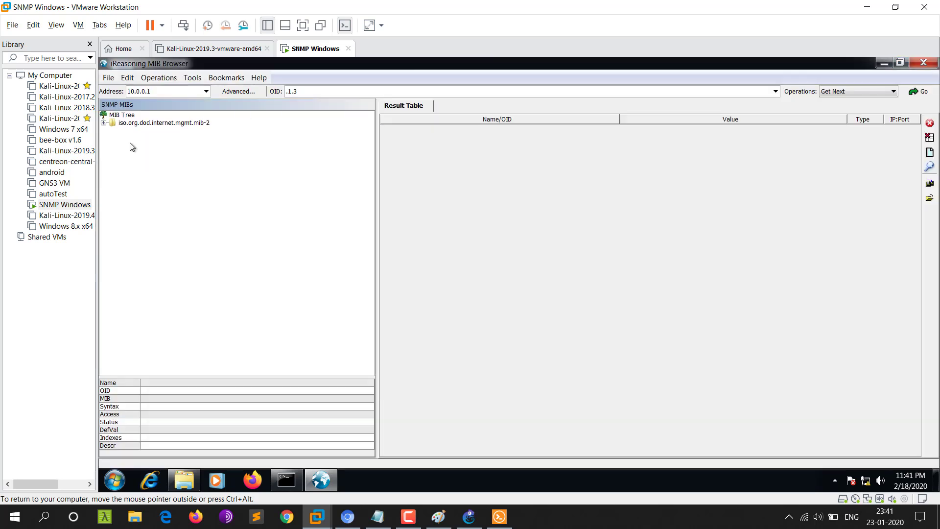
# - Expand and collapse the system, interfaces, at, ip and egp groups under mib-2 in the MIB tree to examine their objects
pyautogui.click(122, 116)
pyautogui.click(104, 123)
pyautogui.click(113, 131)
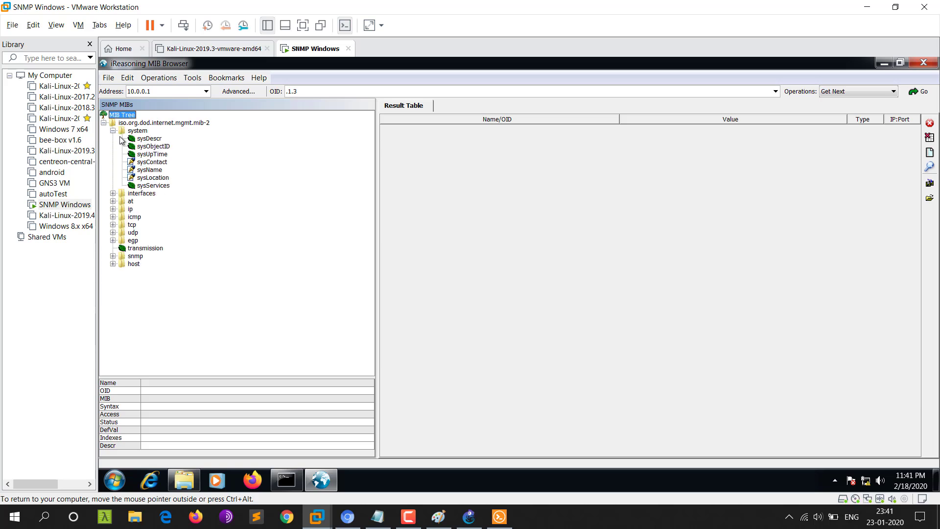
pyautogui.click(113, 193)
pyautogui.click(113, 217)
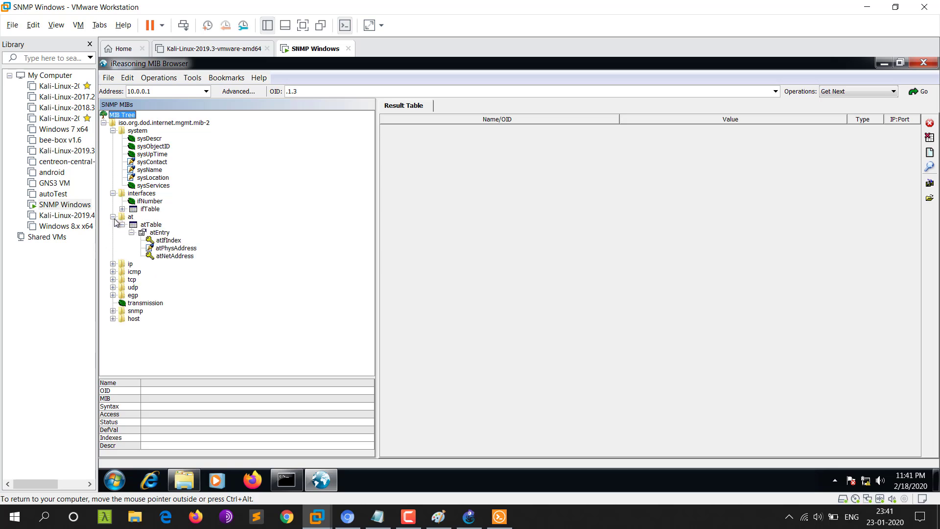
pyautogui.click(113, 264)
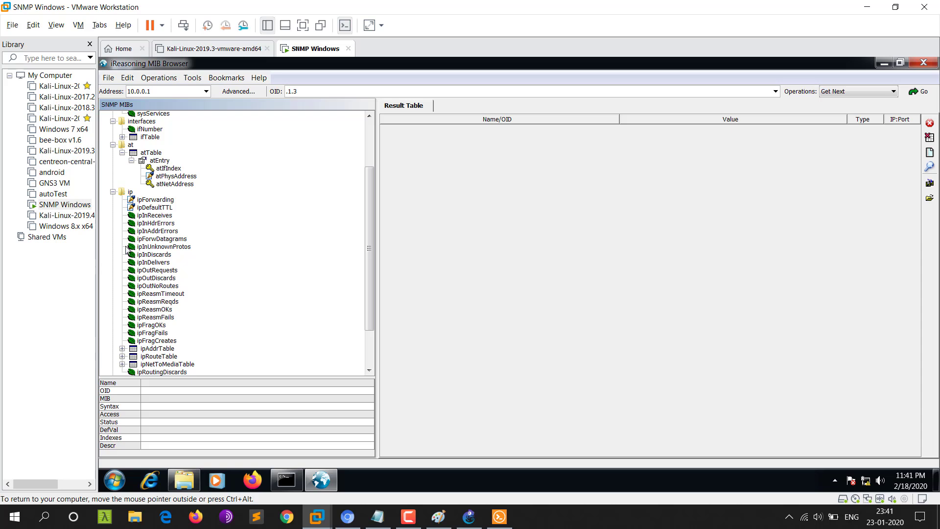
pyautogui.click(114, 192)
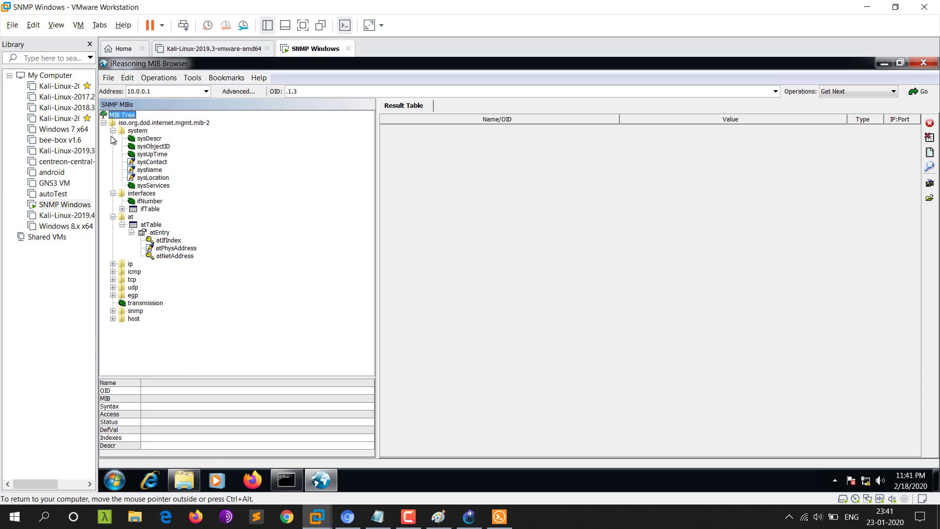
pyautogui.click(113, 131)
pyautogui.click(113, 162)
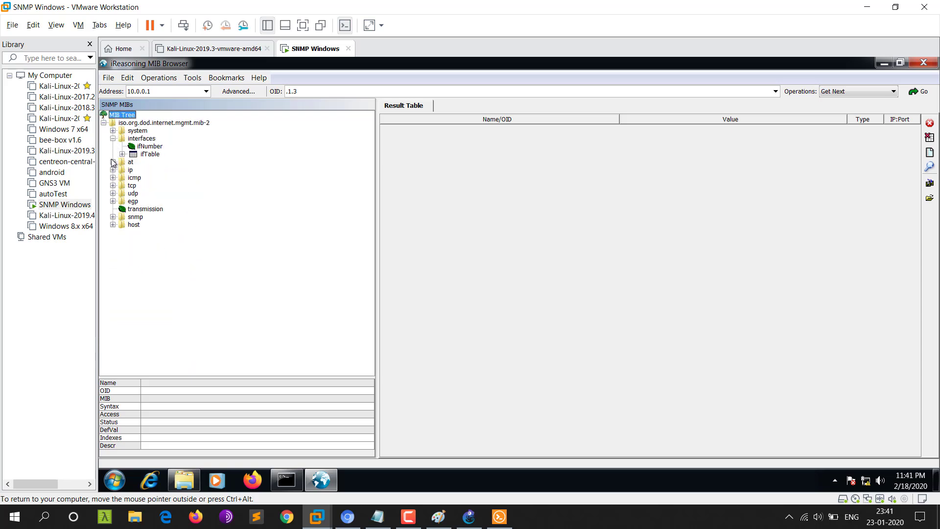
pyautogui.click(114, 139)
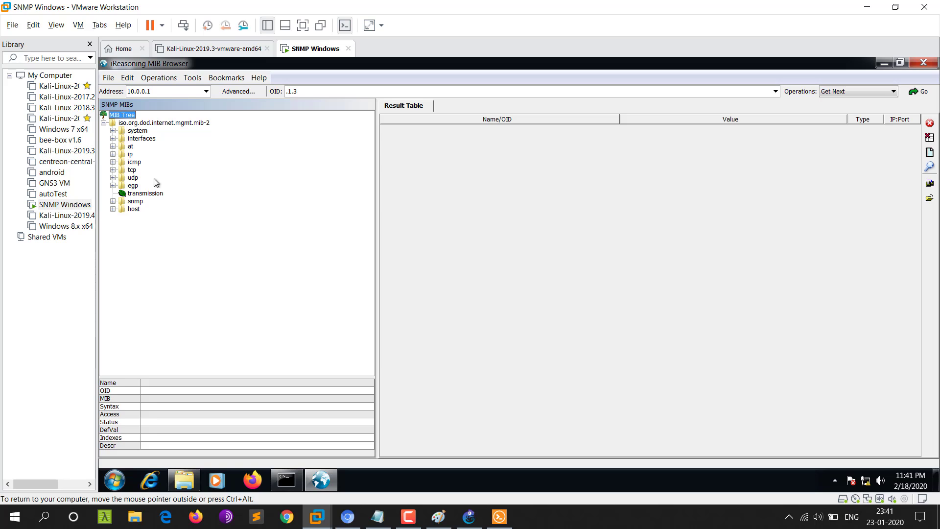
pyautogui.click(113, 186)
pyautogui.click(113, 186)
# - Switch to the SNMP notes in Notepad and highlight the OID and MIB lines
pyautogui.click(377, 516)
pyautogui.click(389, 263)
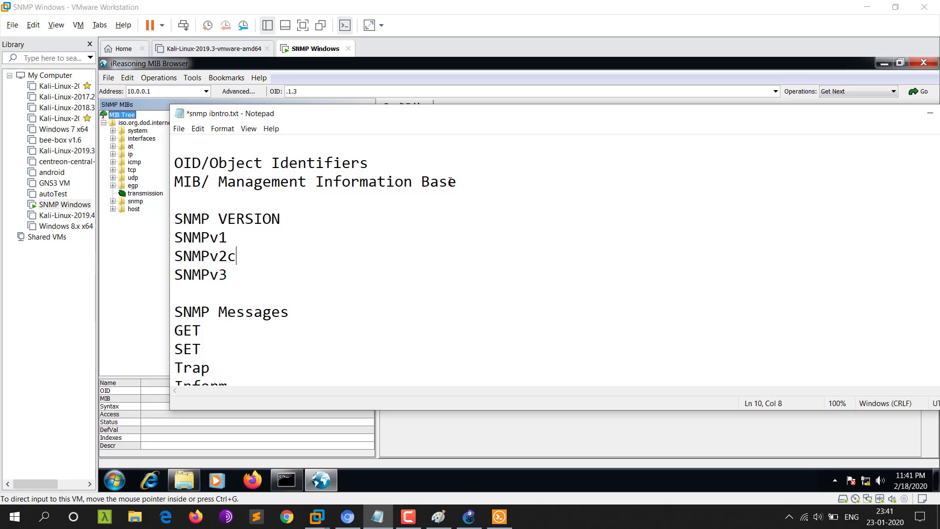
pyautogui.moveTo(465, 182); pyautogui.dragTo(175, 157)
pyautogui.click(231, 202)
pyautogui.click(288, 220)
# - Highlight SNMPv1, SNMPv2c and SNMPv3 under SNMP VERSION in the notes, then only SNMPv1 and SNMPv2c
pyautogui.scroll(-1, 288, 220)
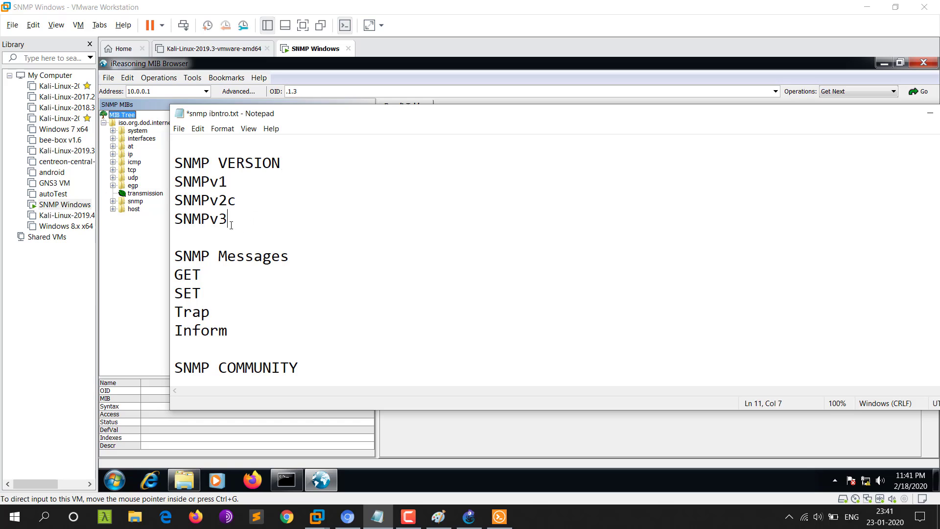
pyautogui.moveTo(227, 218); pyautogui.dragTo(175, 181)
pyautogui.click(306, 194)
pyautogui.moveTo(237, 201); pyautogui.dragTo(175, 181)
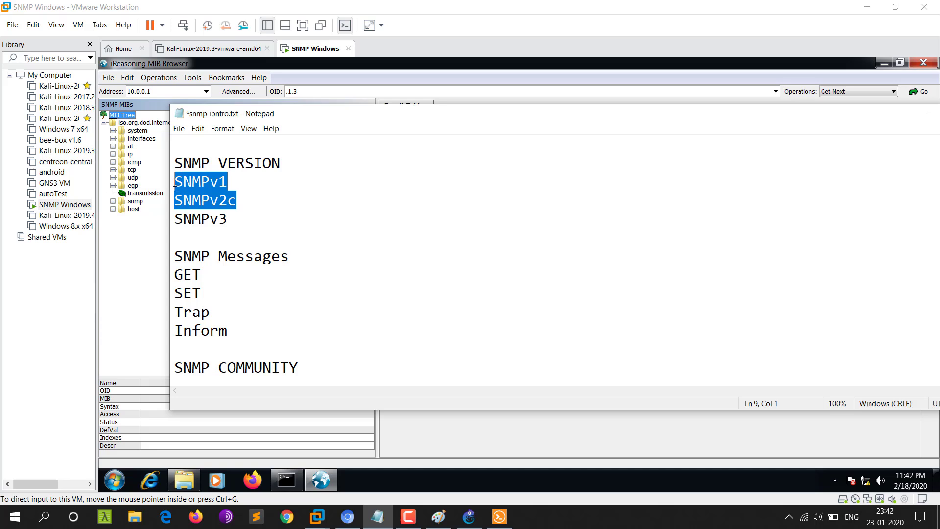
pyautogui.click(239, 198)
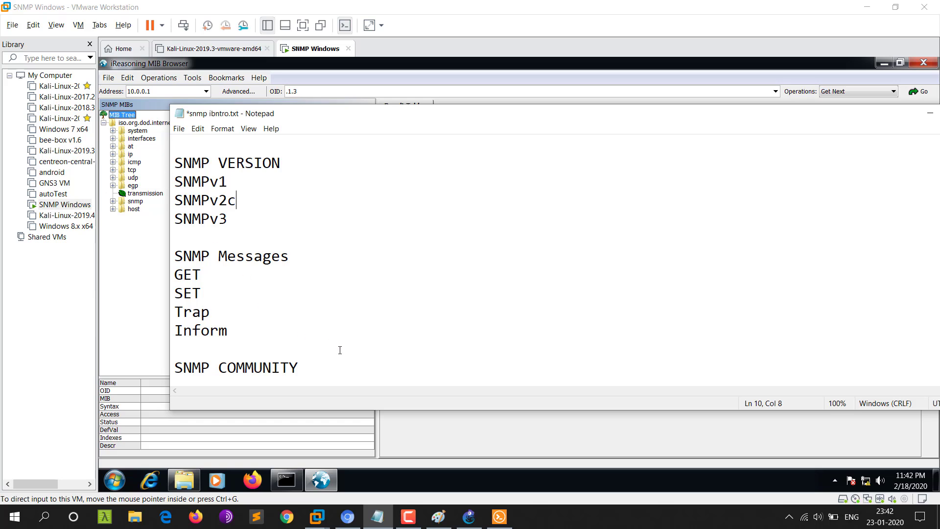
# - Return to the MIB Browser and review the available SNMP operations, such as Get, Get Bulk, Set and Walk
pyautogui.click(137, 242)
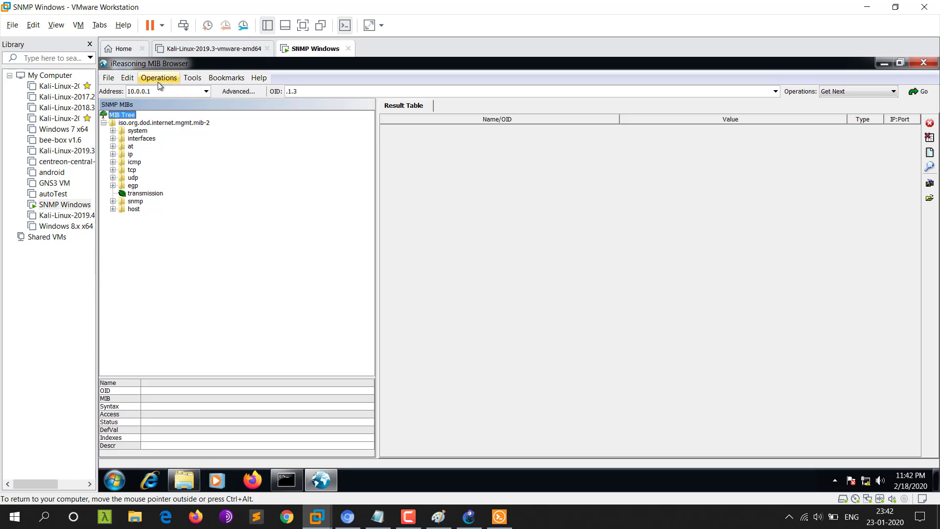
pyautogui.click(127, 78)
pyautogui.moveTo(156, 78)
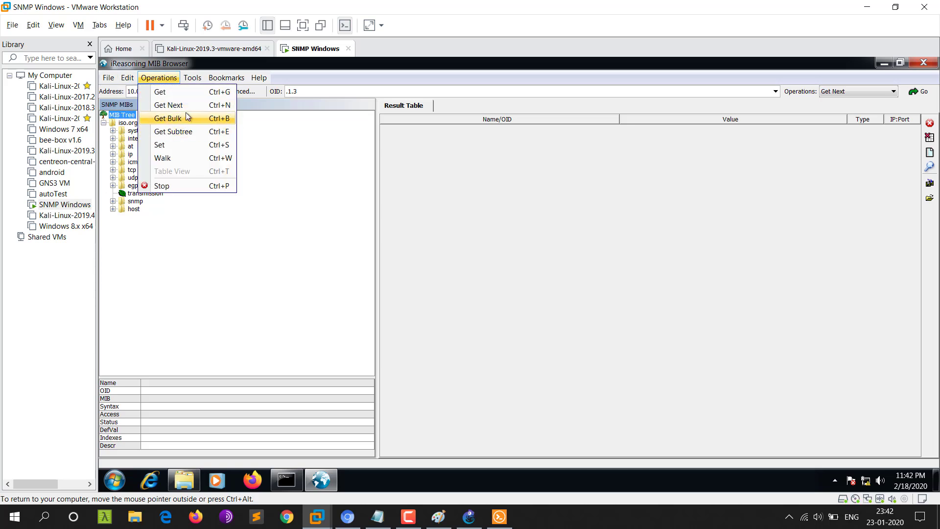
pyautogui.click(299, 204)
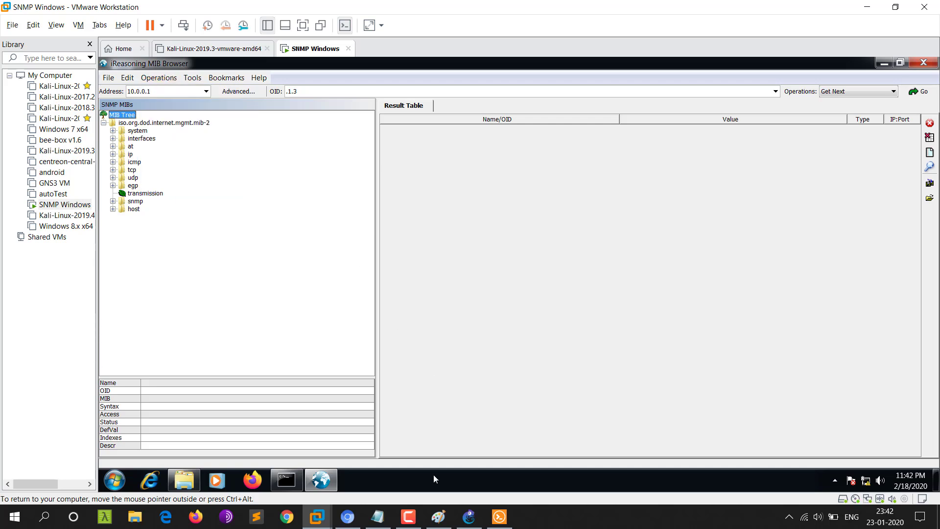
# - Bring up the Notepad notes again and highlight the SNMP Messages section with GET, SET, Trap and Inform
pyautogui.moveTo(450, 522)
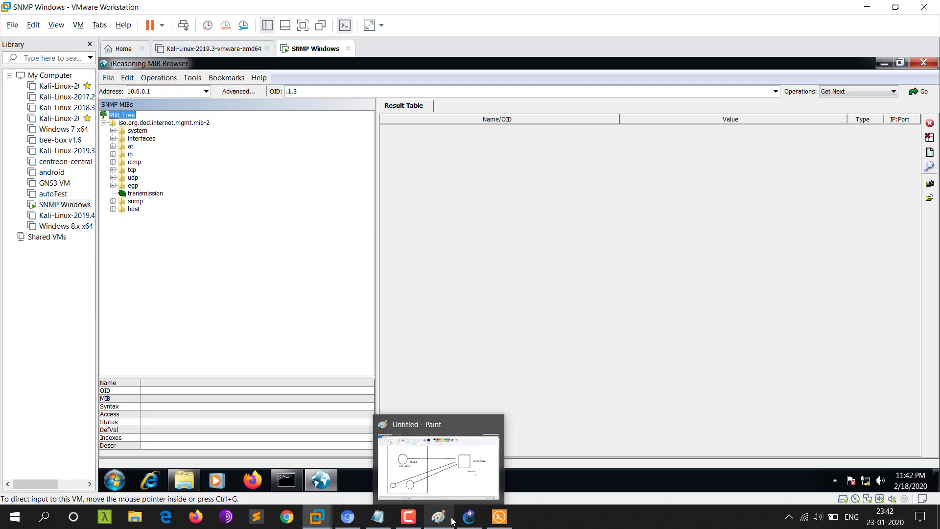
pyautogui.click(378, 516)
pyautogui.click(353, 294)
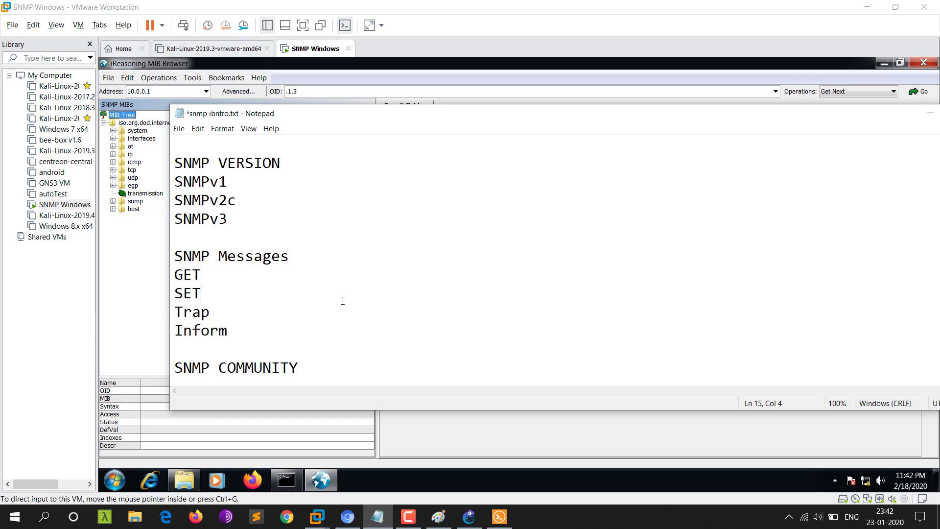
pyautogui.scroll(-1, 351, 291)
pyautogui.moveTo(236, 288); pyautogui.dragTo(176, 211)
pyautogui.click(304, 286)
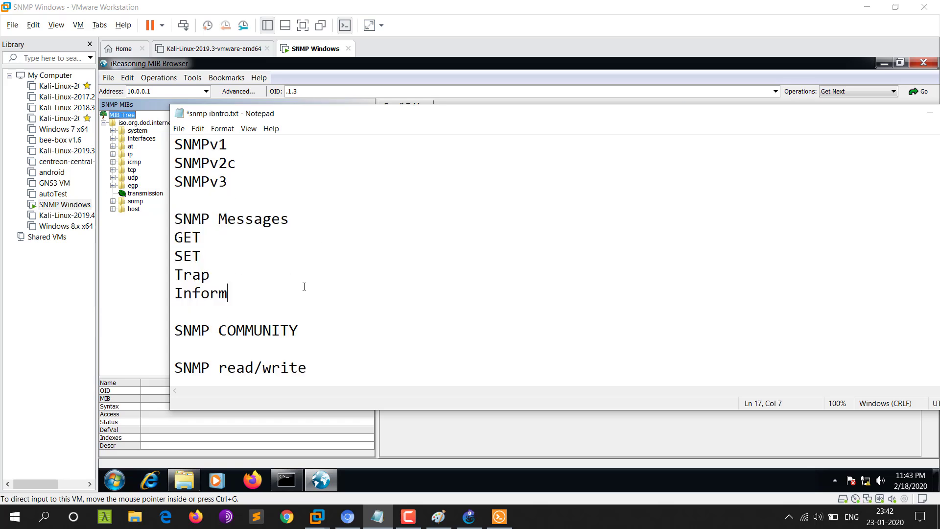
# - Highlight the SNMP COMMUNITY line in the notes, then minimize Notepad to reveal the MIB Browser
pyautogui.doubleClick(321, 327)
pyautogui.moveTo(246, 321); pyautogui.dragTo(182, 324)
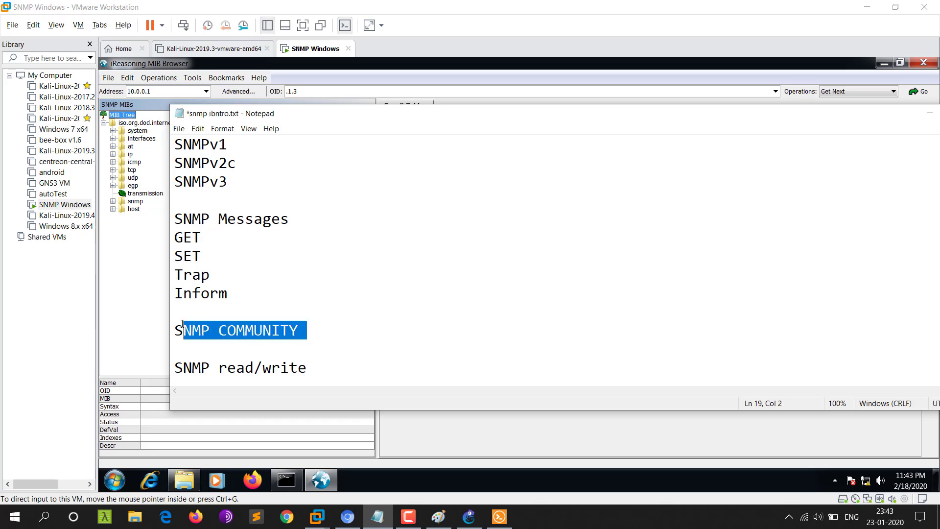
pyautogui.click(442, 330)
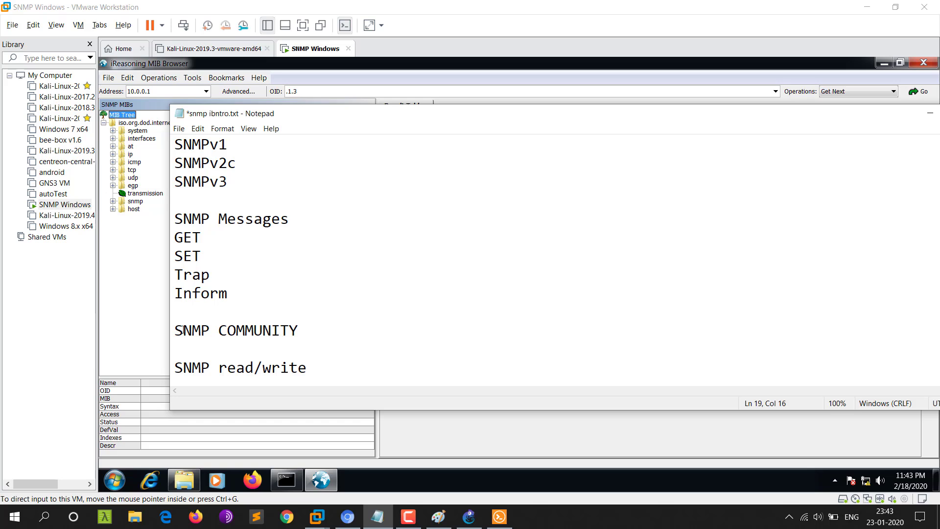
pyautogui.click(825, 274)
pyautogui.moveTo(404, 116); pyautogui.dragTo(332, 138)
pyautogui.click(862, 133)
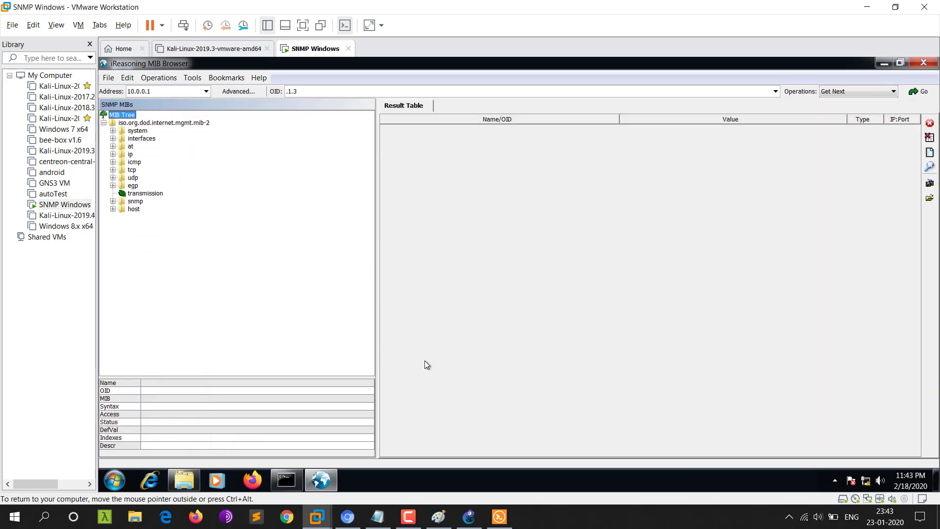
# - Switch to the R1 console in Solar-PuTTY, enter global configuration mode with conf t, and restore the console to a smaller window
pyautogui.click(509, 517)
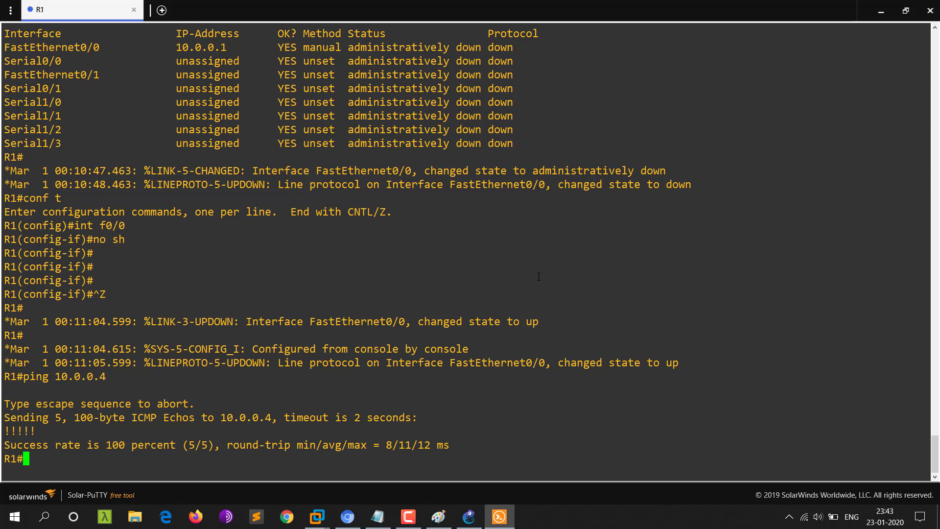
pyautogui.write('conf t')
pyautogui.press('Return')
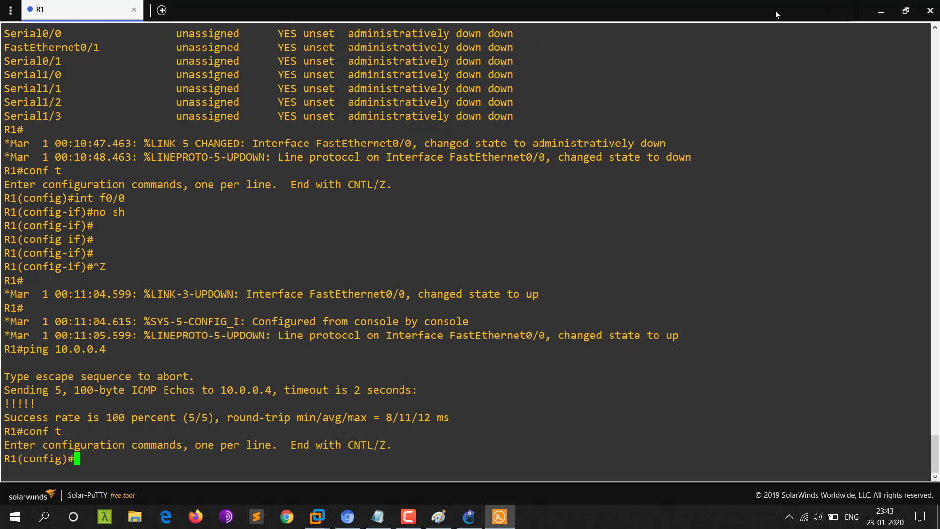
pyautogui.click(905, 11)
pyautogui.moveTo(514, 39); pyautogui.dragTo(517, 21)
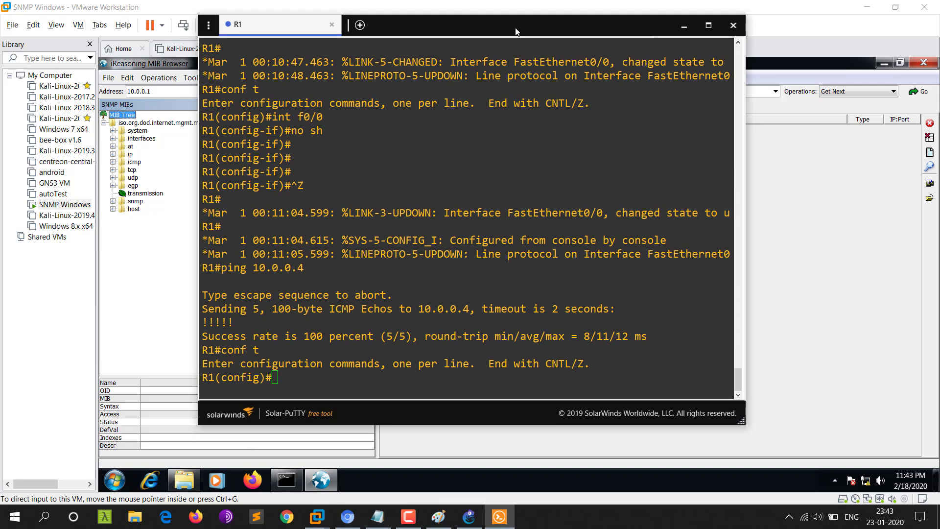
pyautogui.click(303, 375)
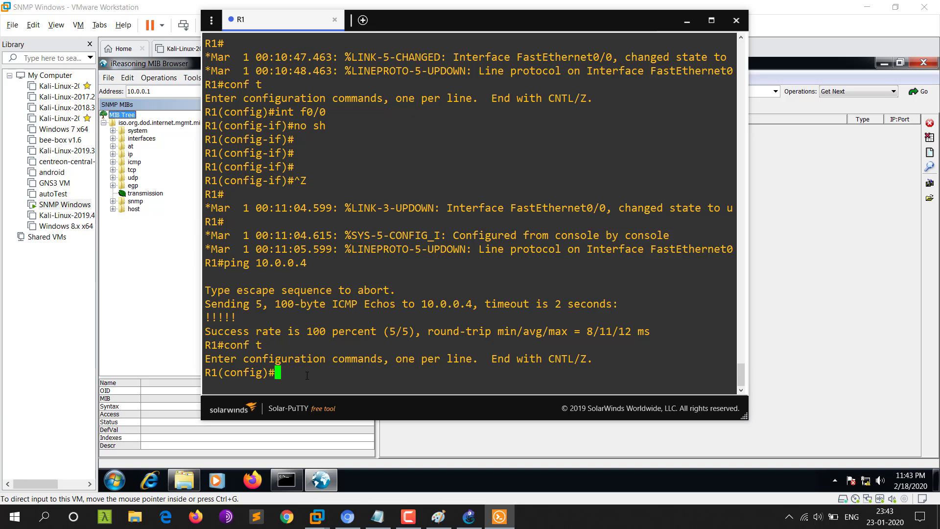
# - Query R1's configuration commands beginning with snmp using context help and point out snmp and snmp-server
pyautogui.write('snmp')
pyautogui.press('Tab')
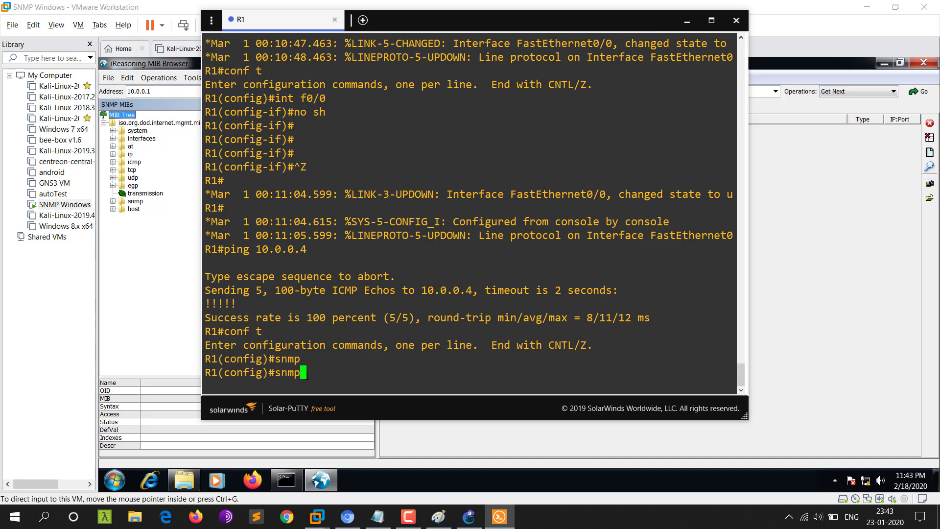
pyautogui.write('?/')
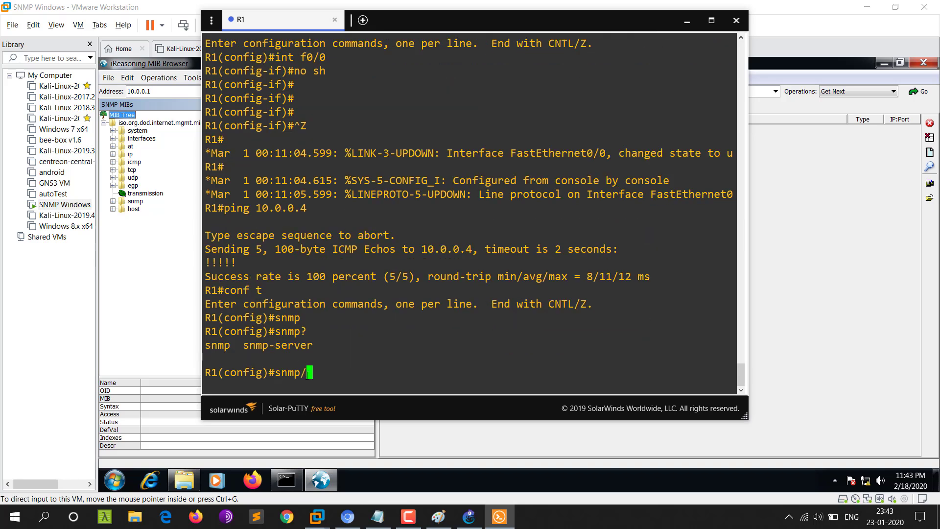
pyautogui.press('BackSpace')
pyautogui.write('?')
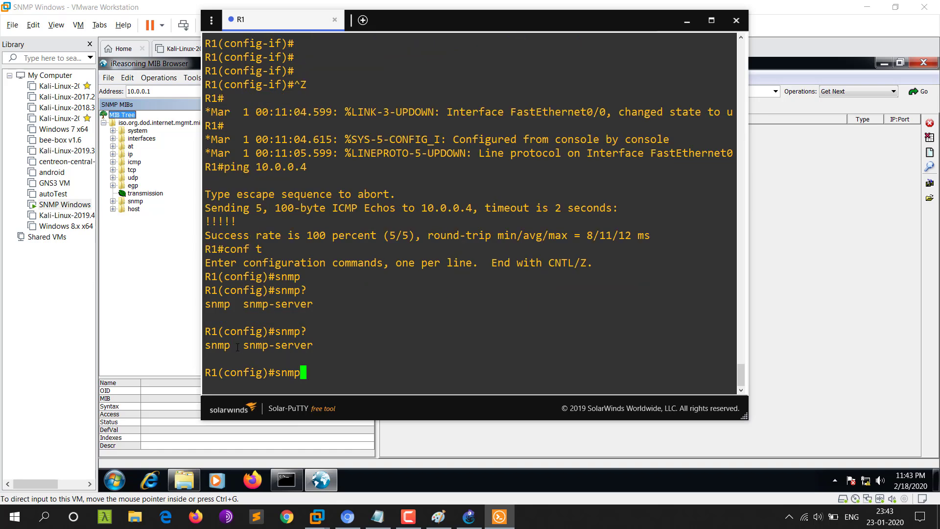
pyautogui.moveTo(228, 345); pyautogui.dragTo(205, 346)
pyautogui.click(251, 344)
pyautogui.doubleClick(294, 345)
pyautogui.click(336, 370)
# - Begin an snmp-server command on R1, list all its options with context help, and point out the community option
pyautogui.write('-se')
pyautogui.press('Tab')
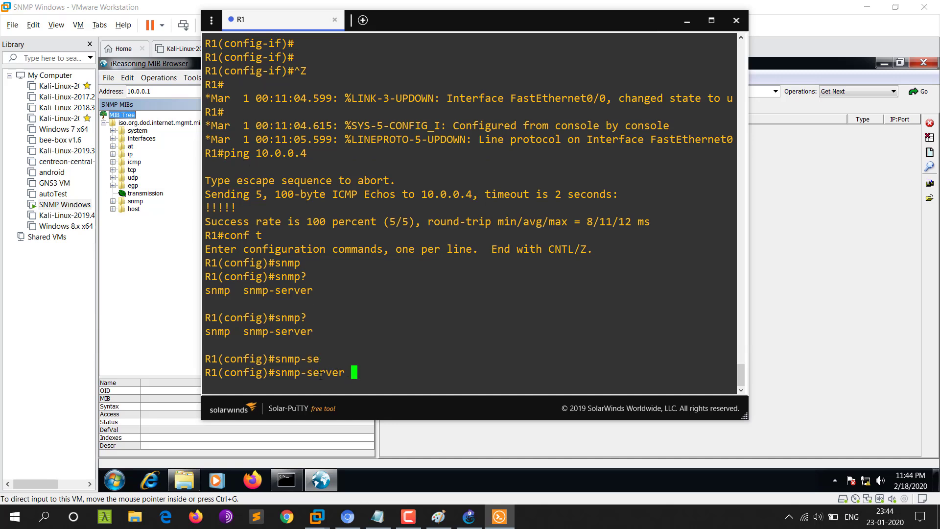
pyautogui.write('?')
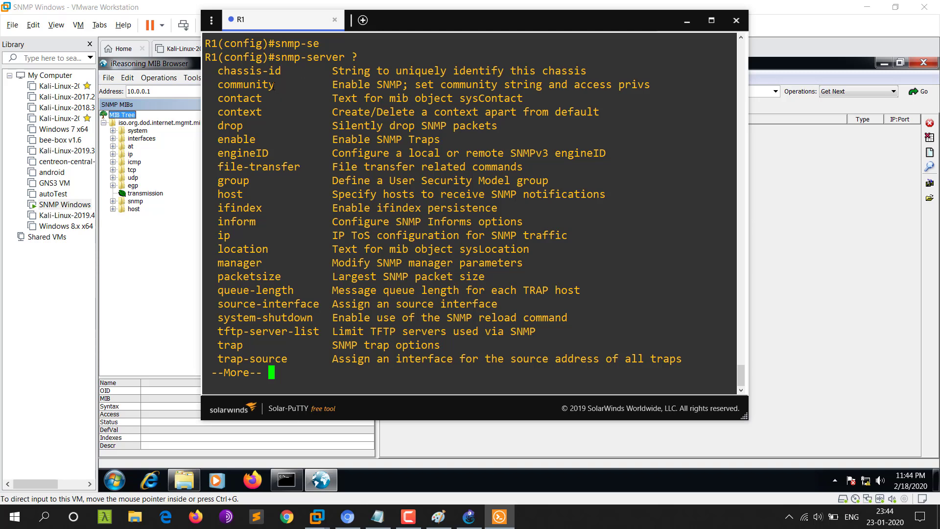
pyautogui.moveTo(273, 86); pyautogui.dragTo(224, 86)
pyautogui.click(289, 93)
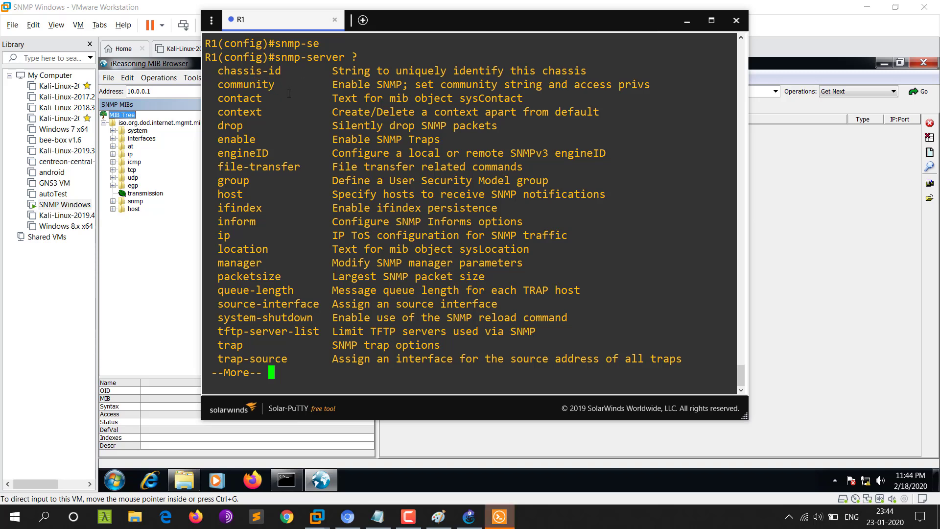
pyautogui.press('Return')
pyautogui.press('Return')
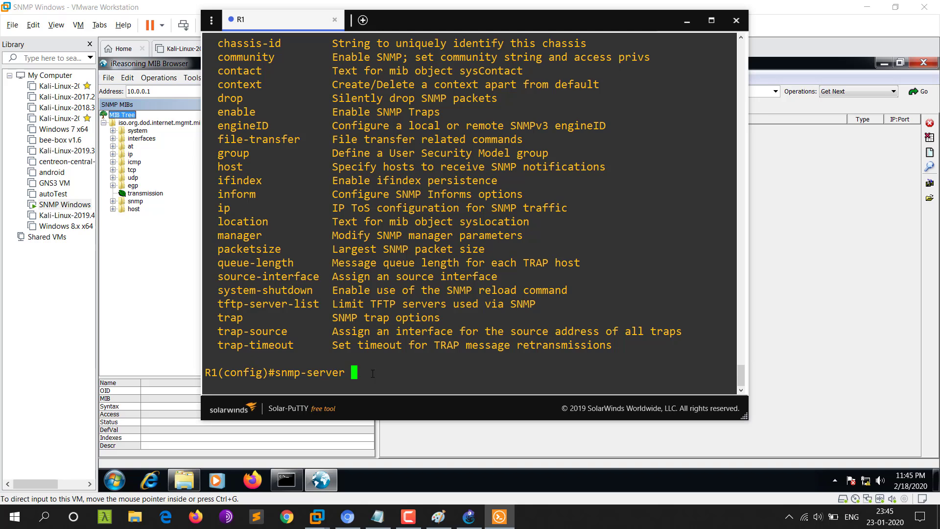
# - Configure the SNMP community string public with read-only (ro) access on R1, listing the available access options with context help before choosing
pyautogui.write('c')
pyautogui.press('Tab')
pyautogui.write('om')
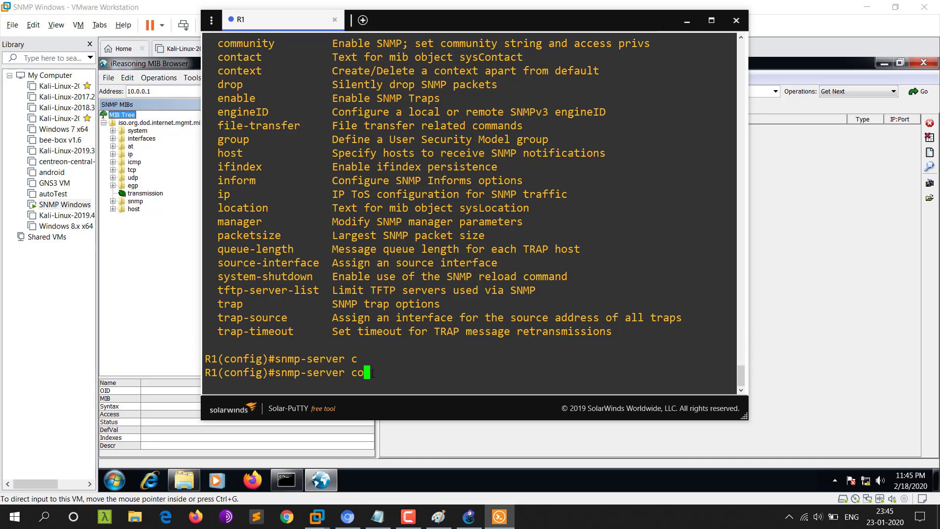
pyautogui.press('Tab')
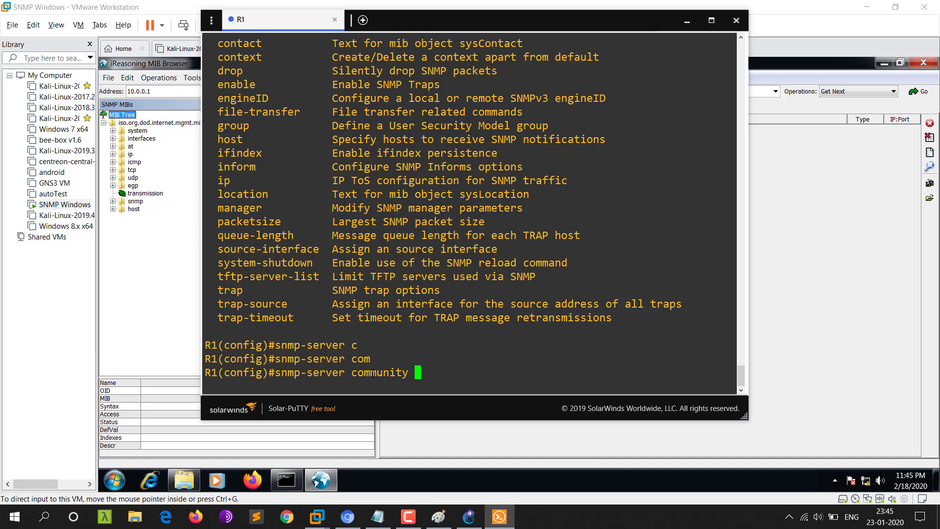
pyautogui.write('pub')
pyautogui.press('Tab')
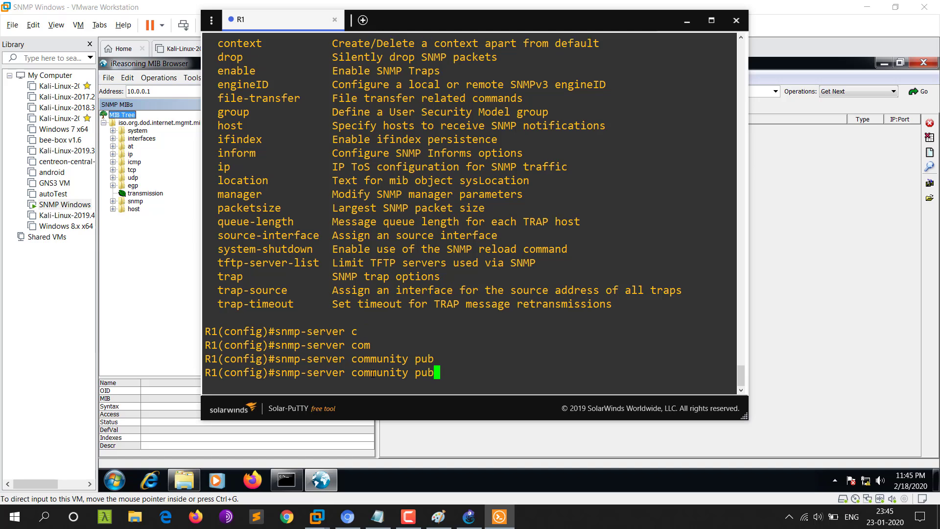
pyautogui.write('li')
pyautogui.press('Tab')
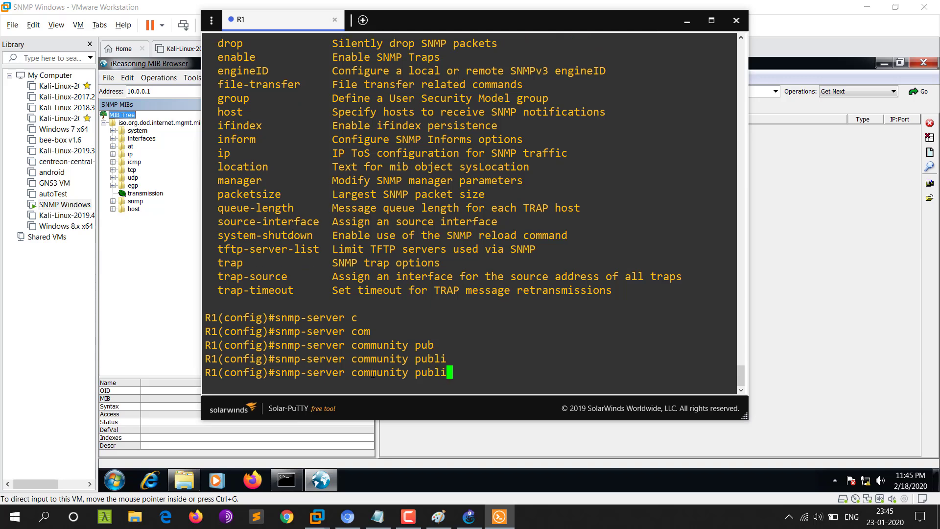
pyautogui.write('c ')
pyautogui.write('?')
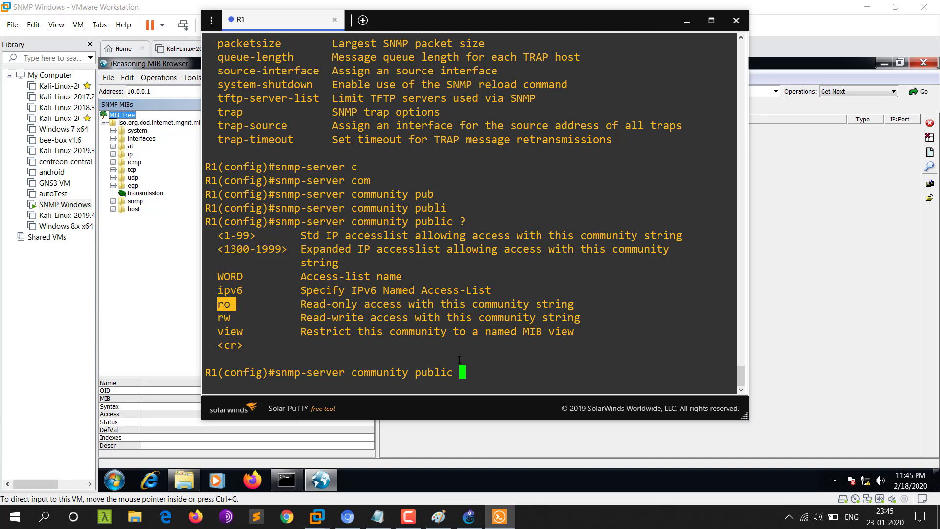
pyautogui.write('ro')
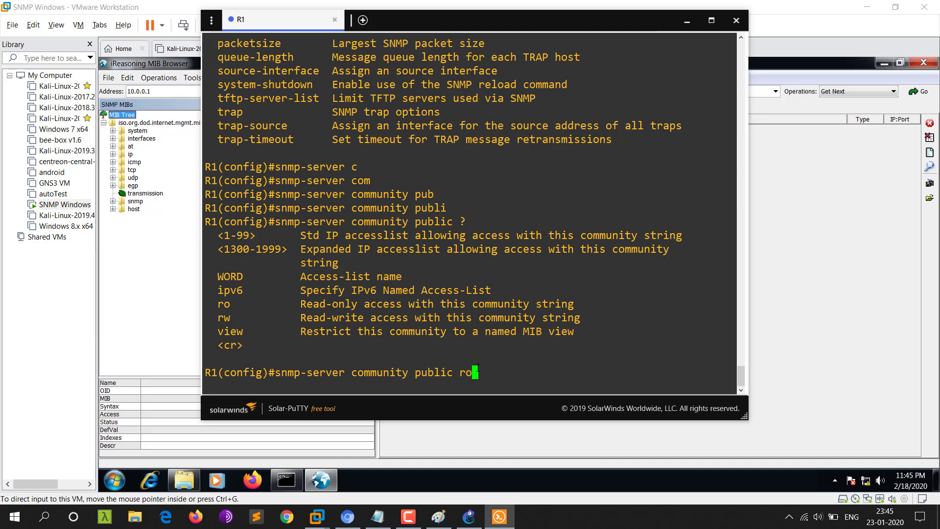
pyautogui.press('Return')
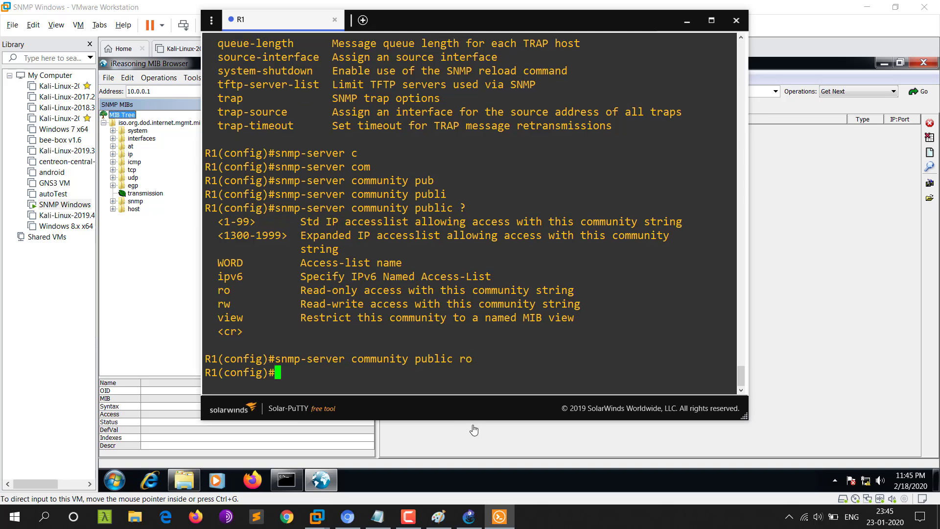
# - Bring up the SNMP notes in Notepad briefly, then switch to the node and SNMP manager diagram in Paint
pyautogui.click(377, 520)
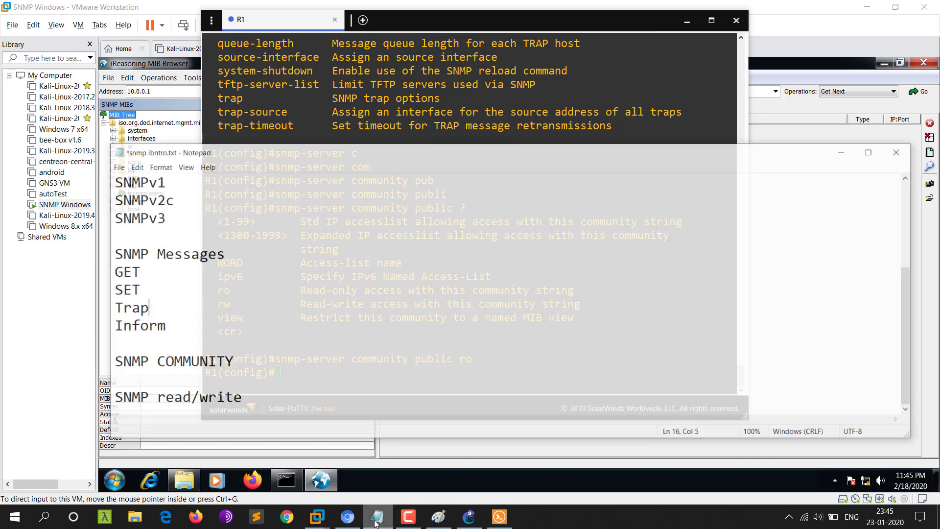
pyautogui.click(857, 134)
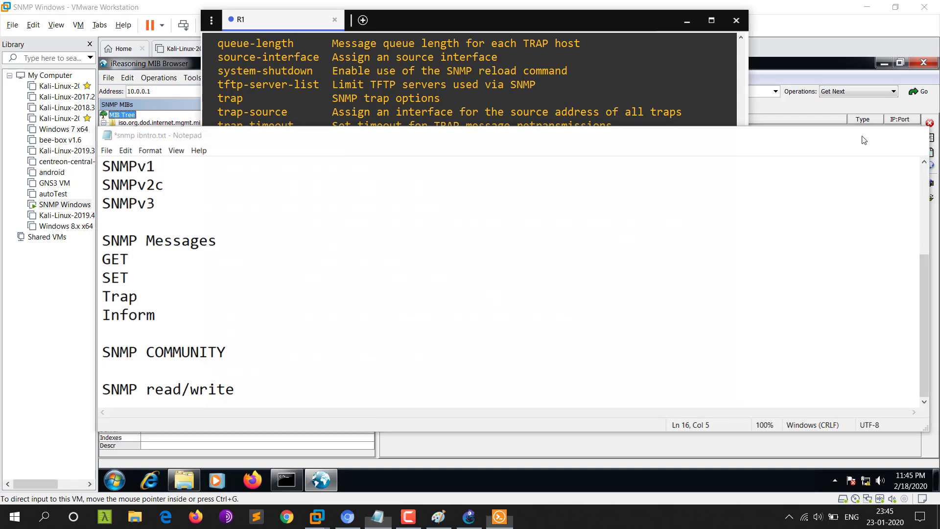
pyautogui.click(438, 517)
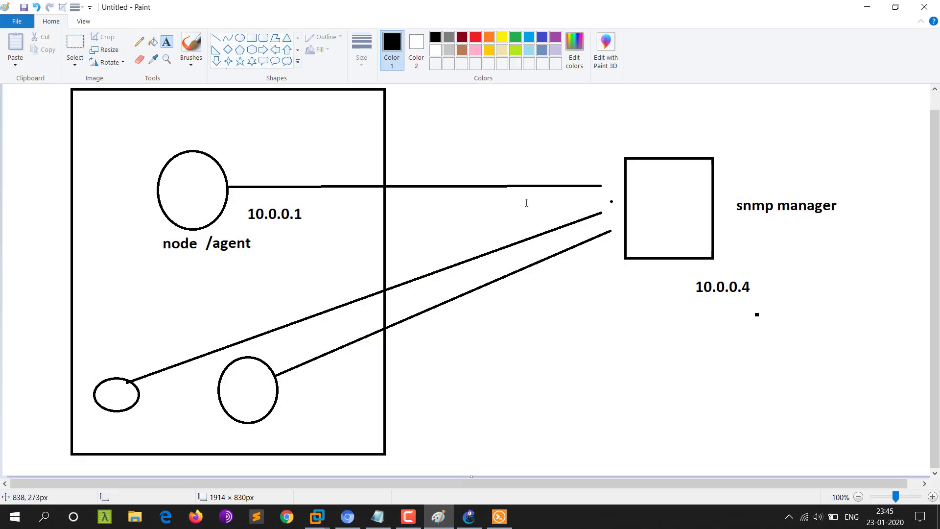
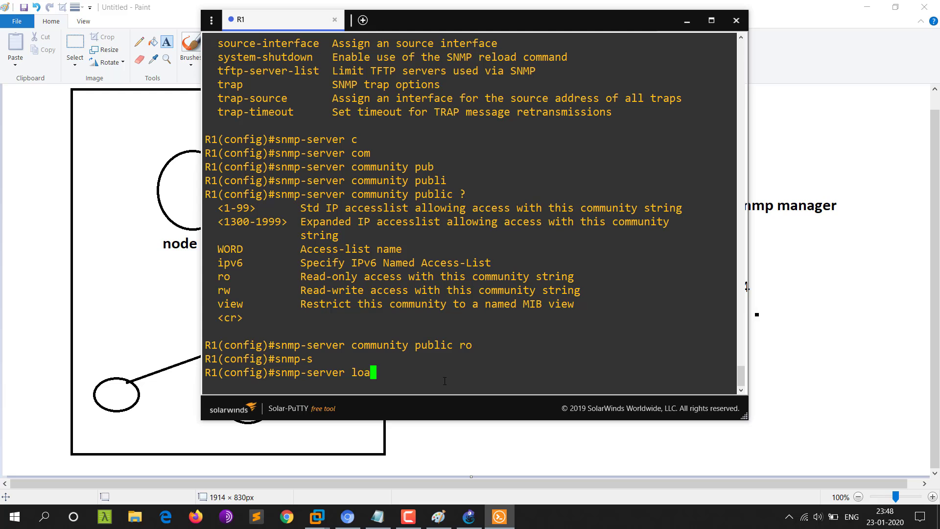
# - Correct the partly entered snmp-server command on R1 and set the SNMP location to dc4
pyautogui.press('BackSpace')
pyautogui.write('c')
pyautogui.press('Tab')
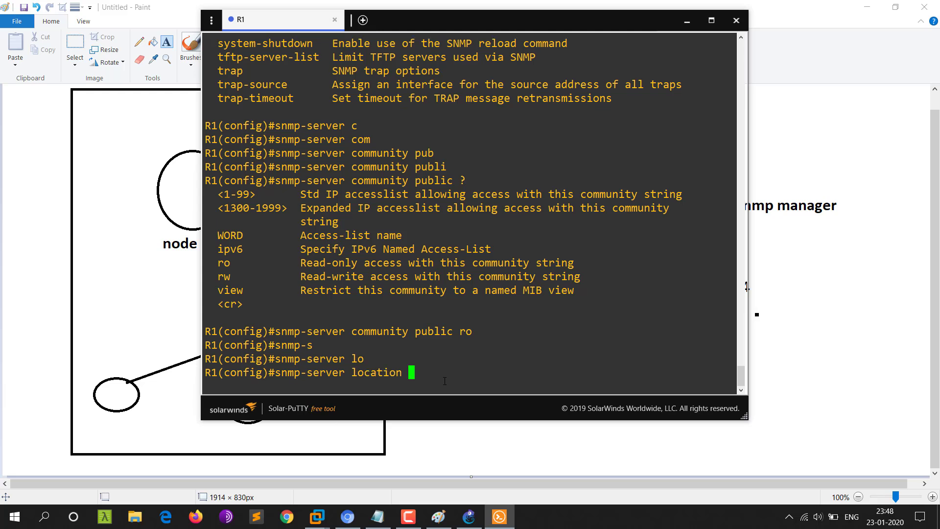
pyautogui.write('dat')
pyautogui.press('BackSpace')
pyautogui.press('BackSpace')
pyautogui.write('c4')
pyautogui.press('Return')
# - Set the SNMP contact on R1 to n00b with the snmp-server contact command
pyautogui.write('snmp-s')
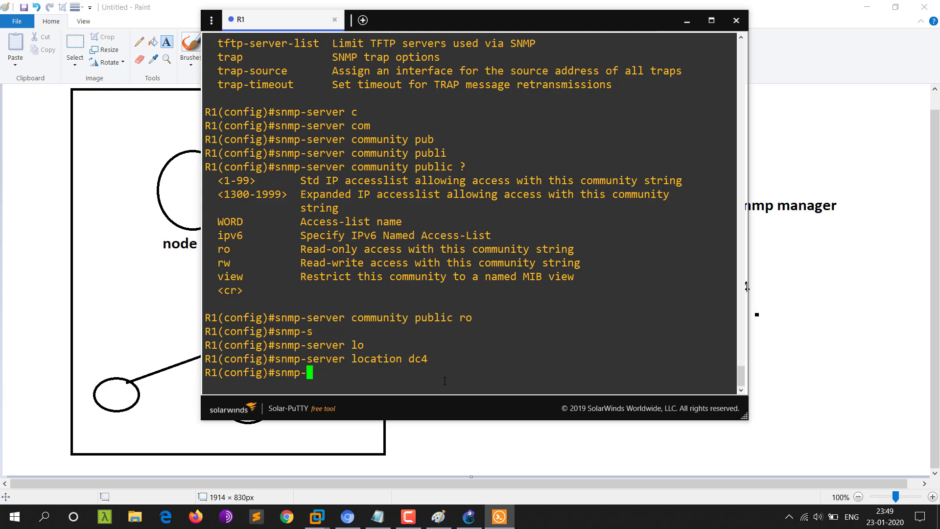
pyautogui.press('Tab')
pyautogui.write('e')
pyautogui.press('BackSpace')
pyautogui.write('c')
pyautogui.press('Tab')
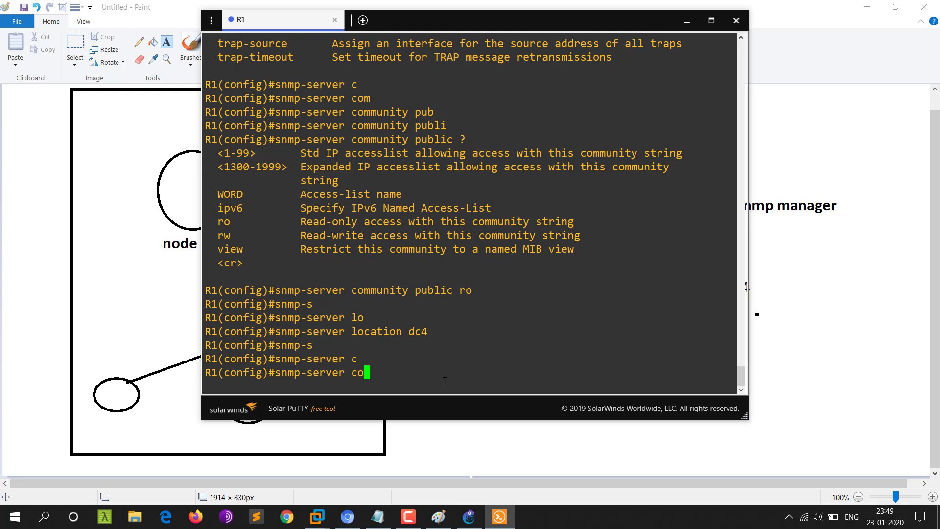
pyautogui.write('on')
pyautogui.press('Tab')
pyautogui.write('ta')
pyautogui.press('Tab')
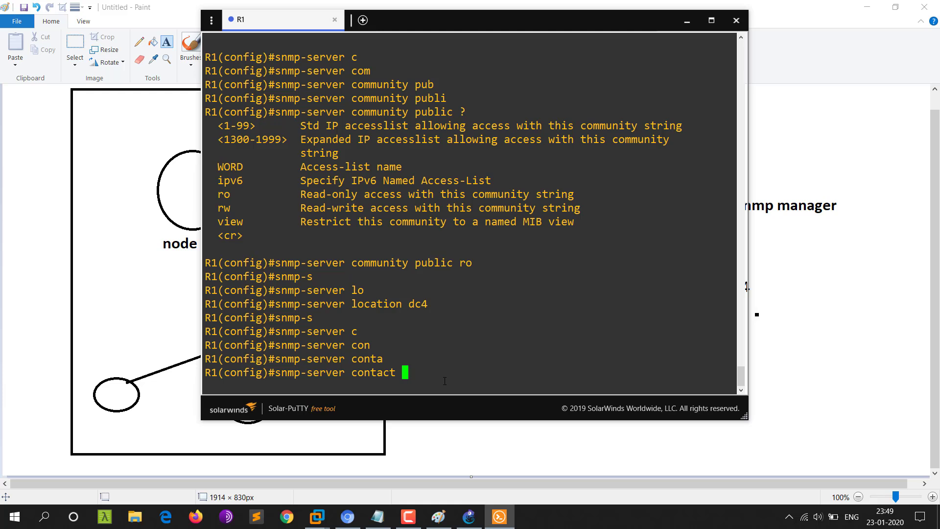
pyautogui.write('n00b')
pyautogui.press('Return')
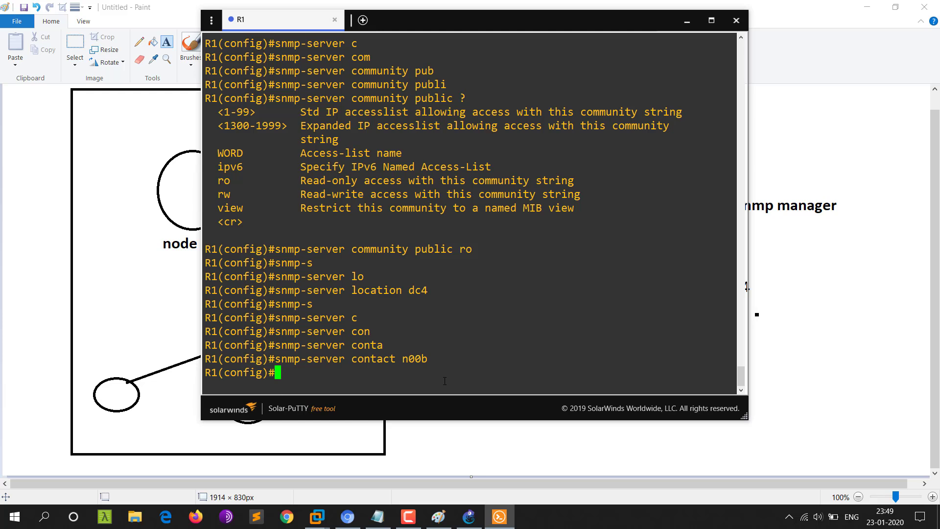
# - Start an snmp-server enable traps command on R1 and list the trap types it accepts
pyautogui.write('snmp-')
pyautogui.press('Tab')
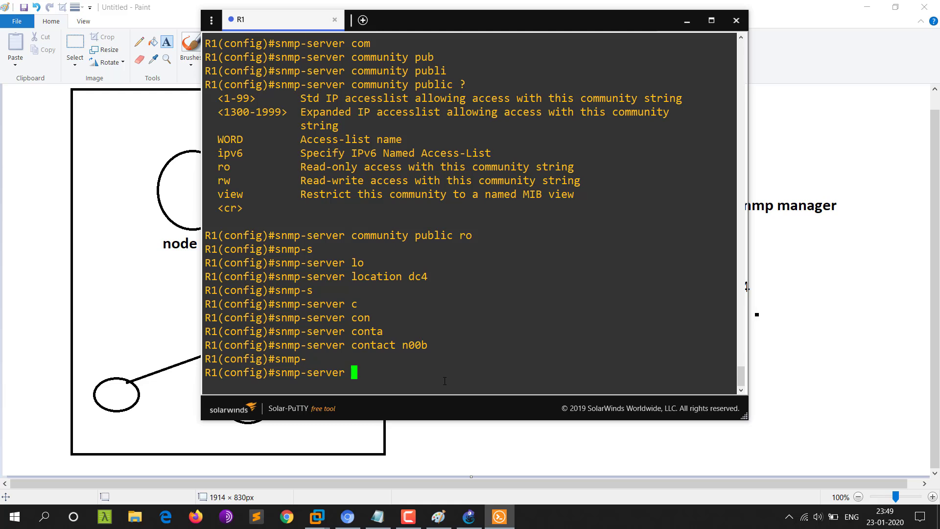
pyautogui.write('ena')
pyautogui.press('Tab')
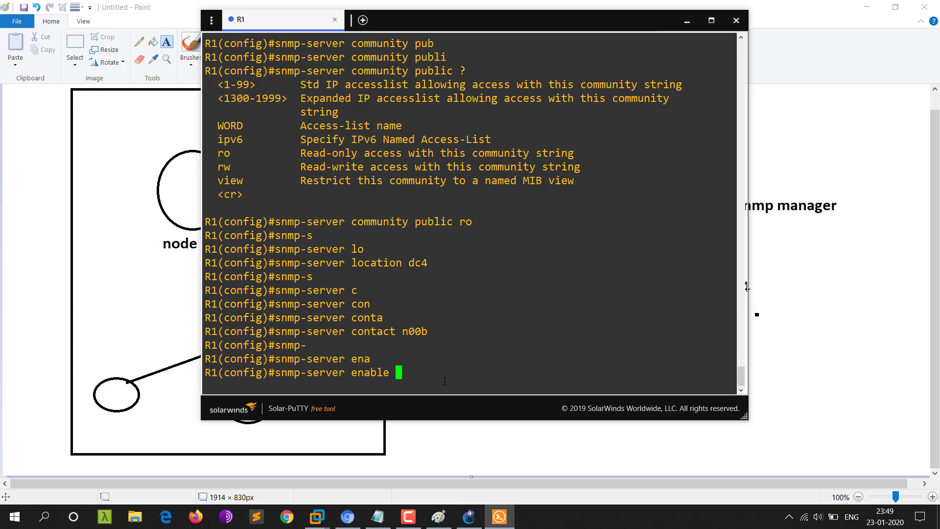
pyautogui.write('tra')
pyautogui.press('Tab')
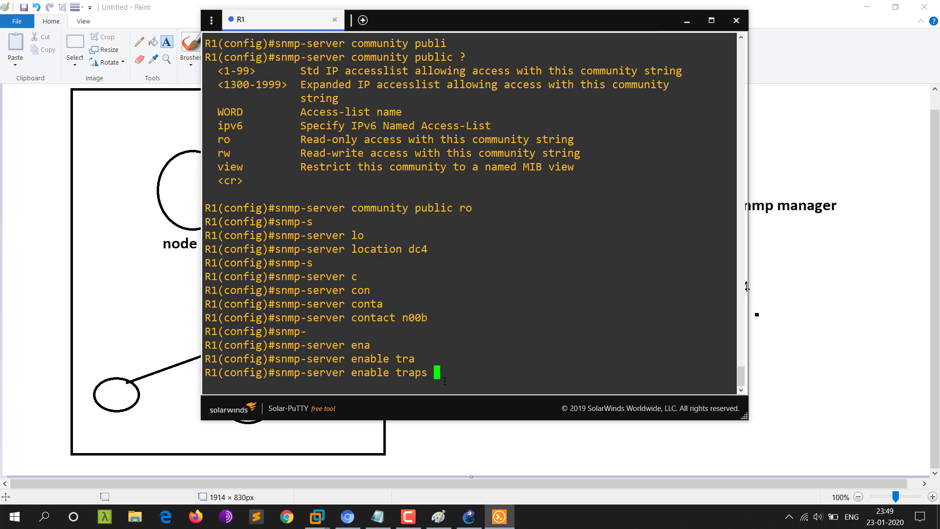
pyautogui.write('?')
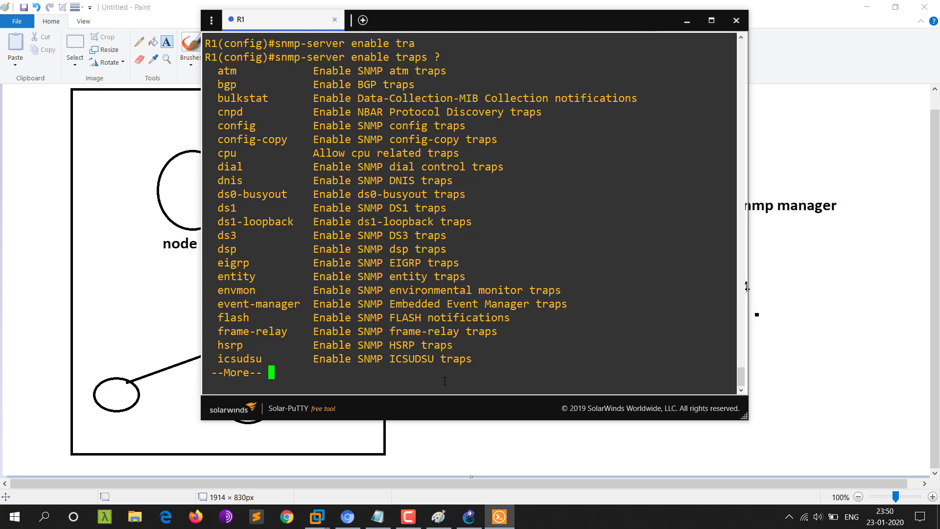
pyautogui.press('q')
pyautogui.press('Up')
pyautogui.press('Down')
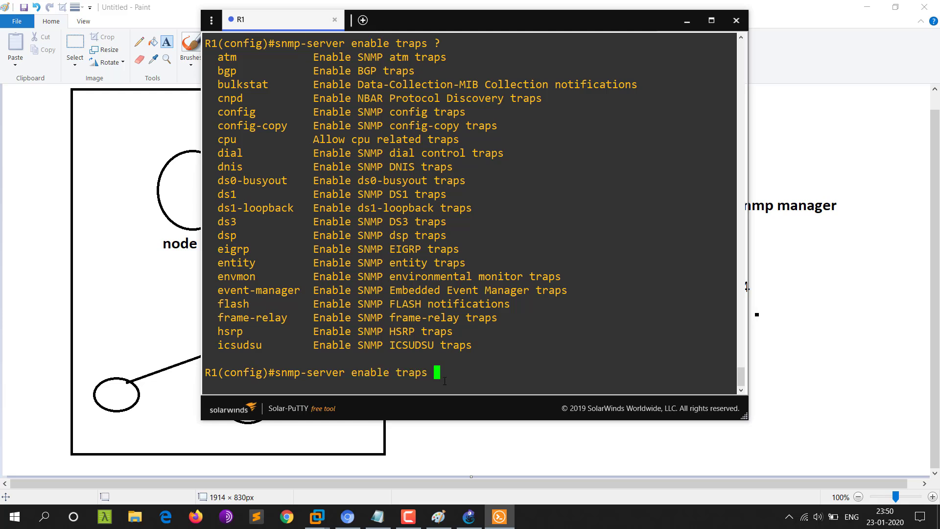
# - Complete the enable traps command with the snmp trap type and run it
pyautogui.write('sn')
pyautogui.press('Tab')
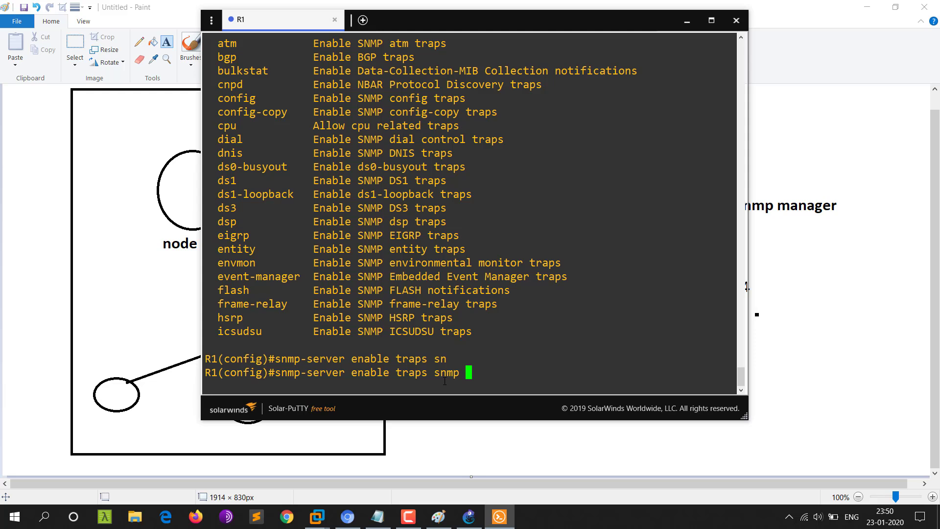
pyautogui.press('Return')
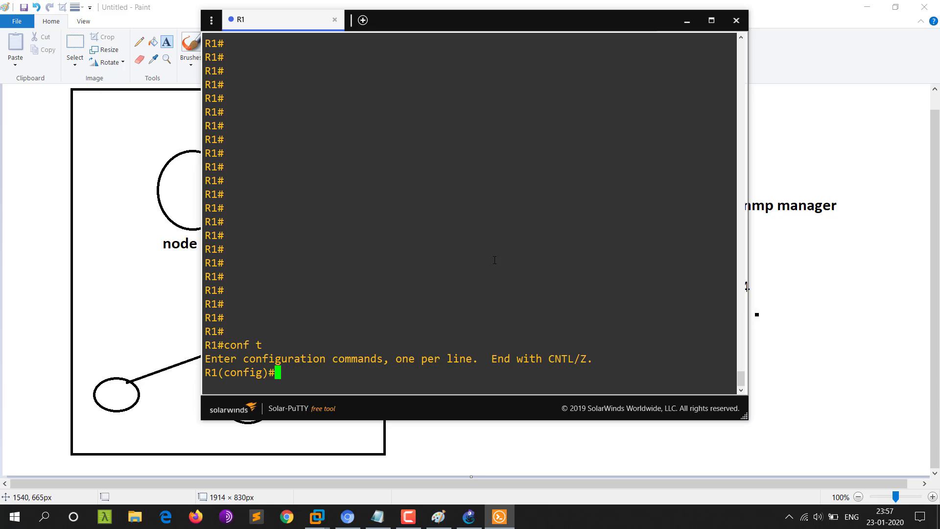
# - Start an snmp-server host command in R1's global configuration mode
pyautogui.press('Return')
pyautogui.press('Return')
pyautogui.press('Return')
pyautogui.press('Return')
pyautogui.write('sn')
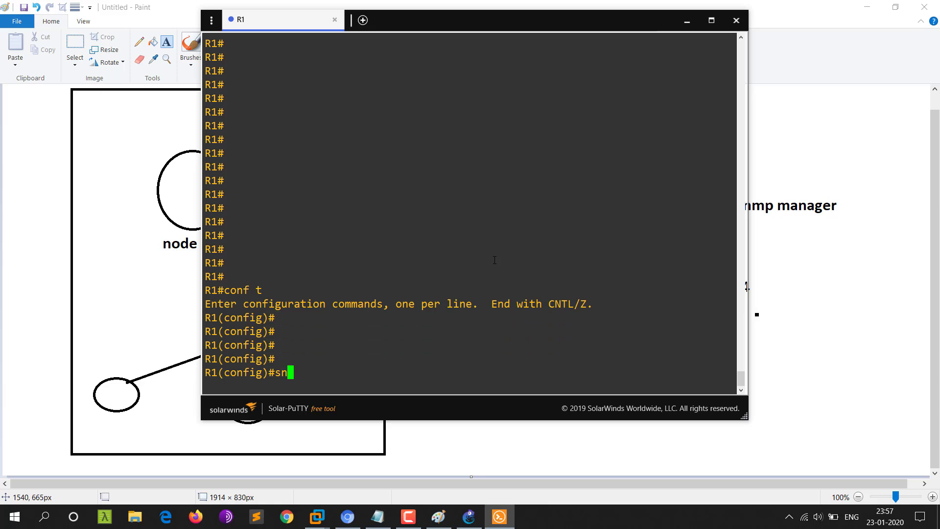
pyautogui.press('Tab')
pyautogui.write('mp')
pyautogui.press('Tab')
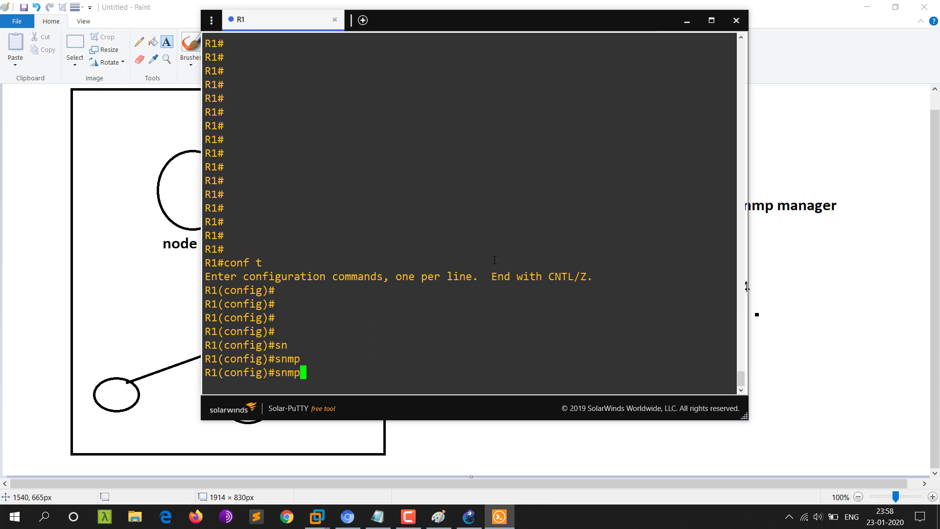
pyautogui.write('-s')
pyautogui.press('Tab')
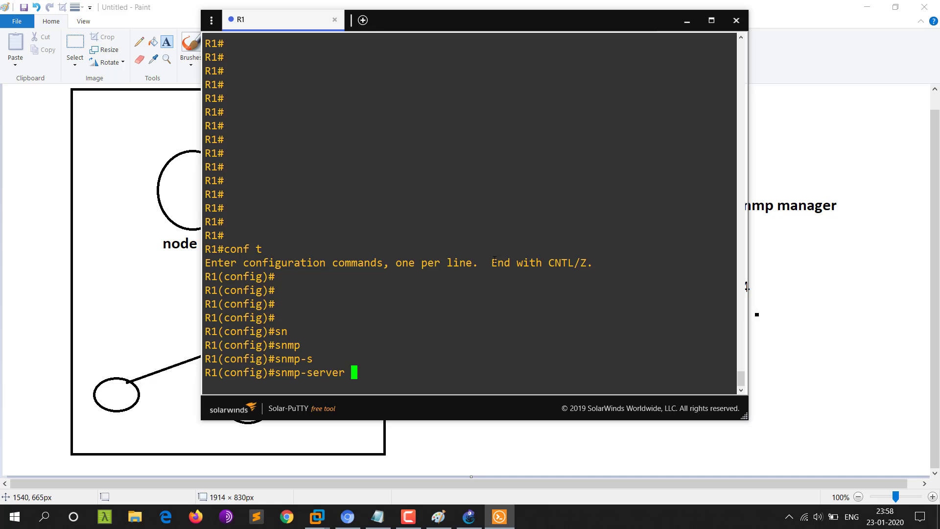
pyautogui.write('h')
pyautogui.press('Tab')
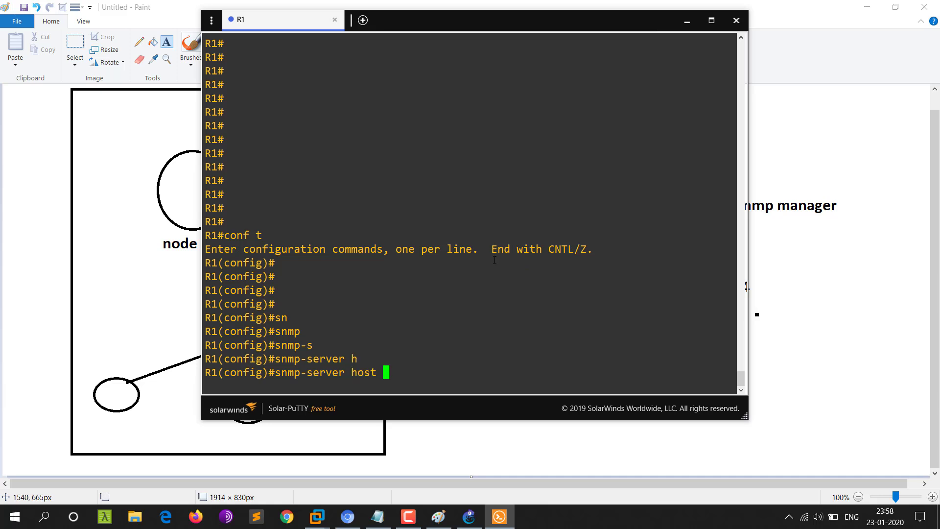
# - Give the host command the SNMP manager address 10.0.0.4 and version 2c
pyautogui.write('10.0.')
pyautogui.write('0.')
pyautogui.write('4')
pyautogui.write(' ve')
pyautogui.press('Tab')
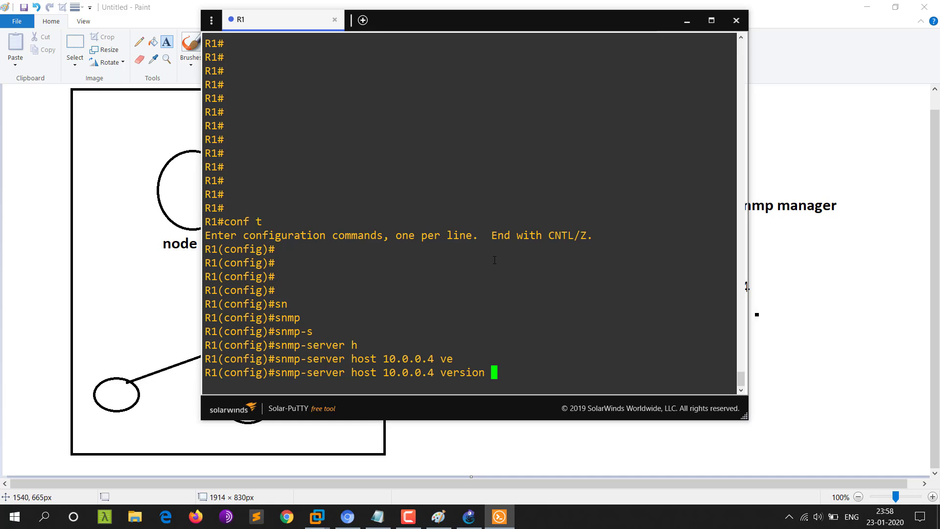
pyautogui.write('2')
pyautogui.press('Tab')
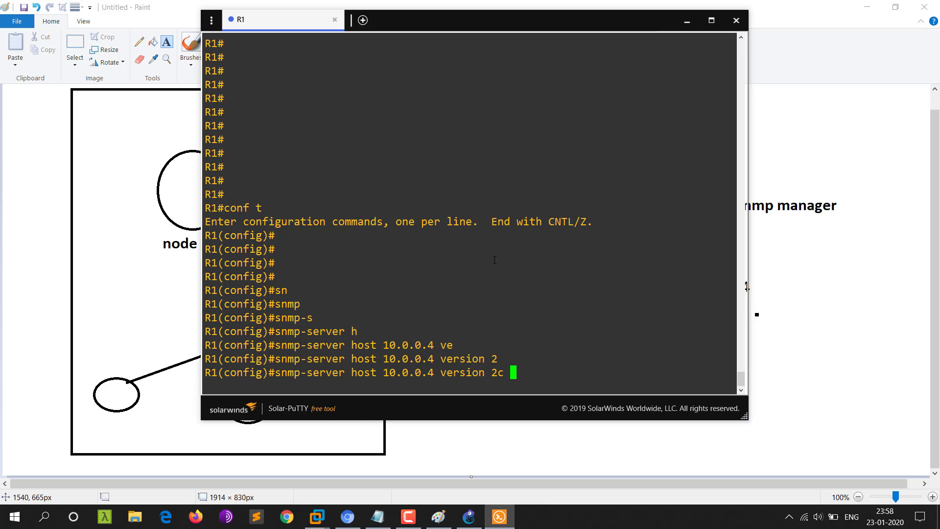
# - Check which argument the host command expects, enter the community string public and run the command
pyautogui.write('?')
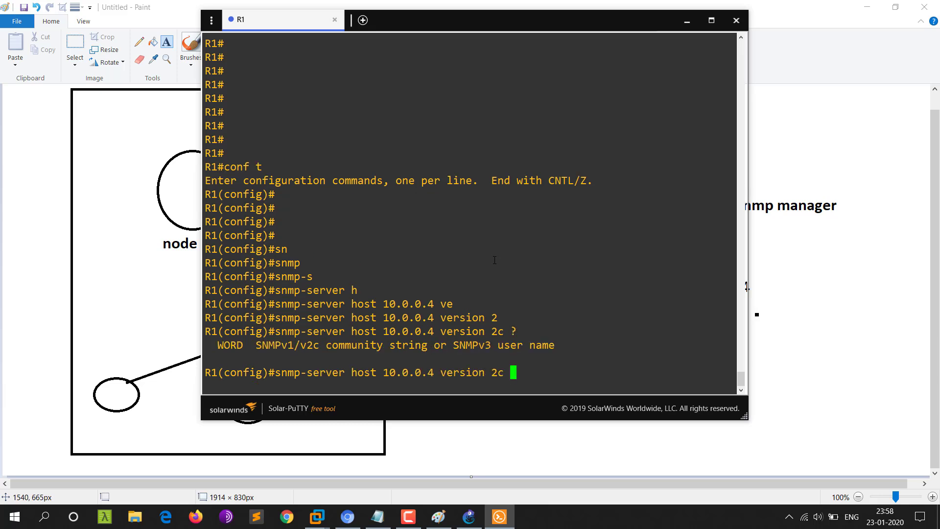
pyautogui.write('pub')
pyautogui.press('Tab')
pyautogui.write('lic')
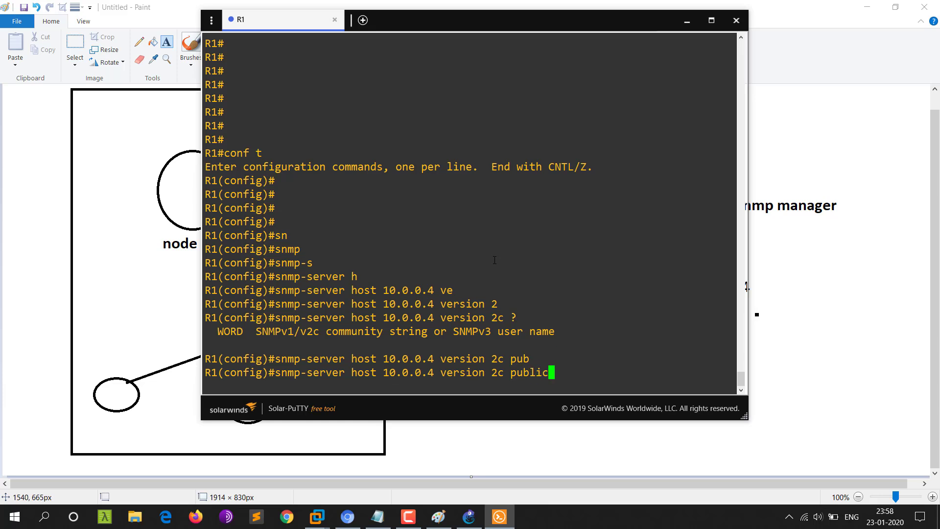
pyautogui.press('Return')
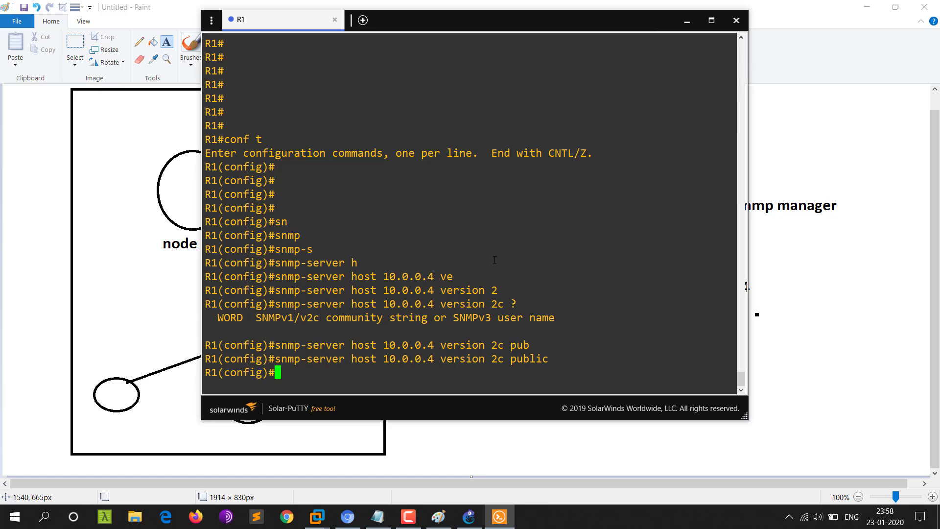
# - Switch to the SNMP notes in Notepad and highlight the word Trap under SNMP Messages
pyautogui.click(687, 21)
pyautogui.click(377, 517)
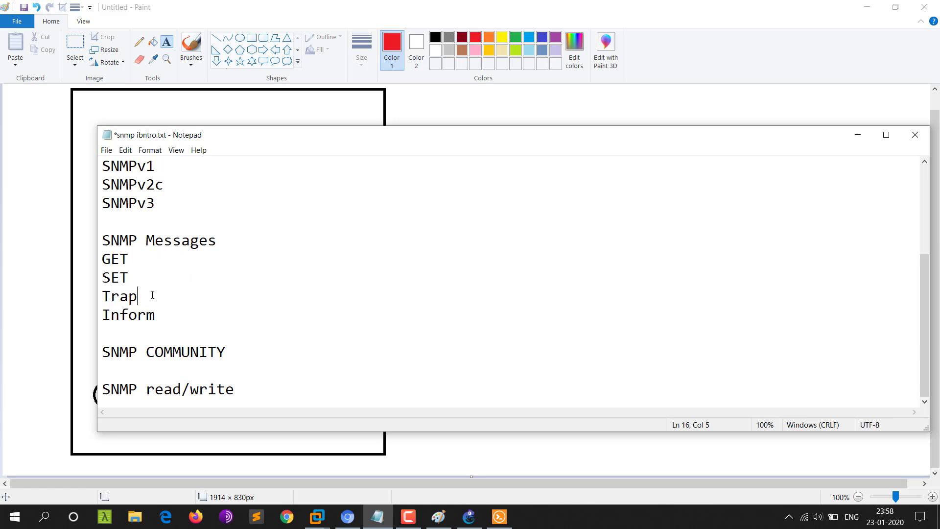
pyautogui.hotkey('shift', 'Left')
pyautogui.hotkey('shift', 'Left')
pyautogui.hotkey('shift', 'Left')
pyautogui.hotkey('shift', 'Left')
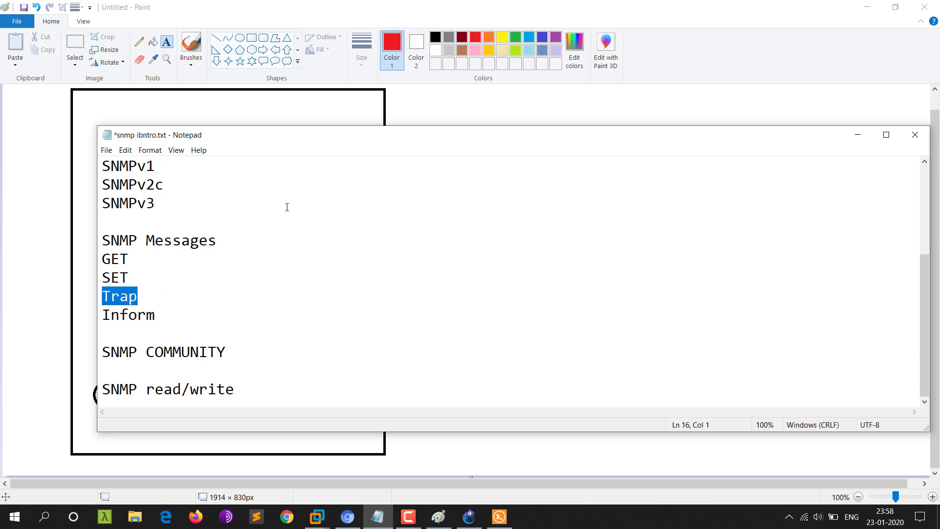
# - Append 162/udp to the Trap entry in the SNMP Messages list
pyautogui.click(144, 293)
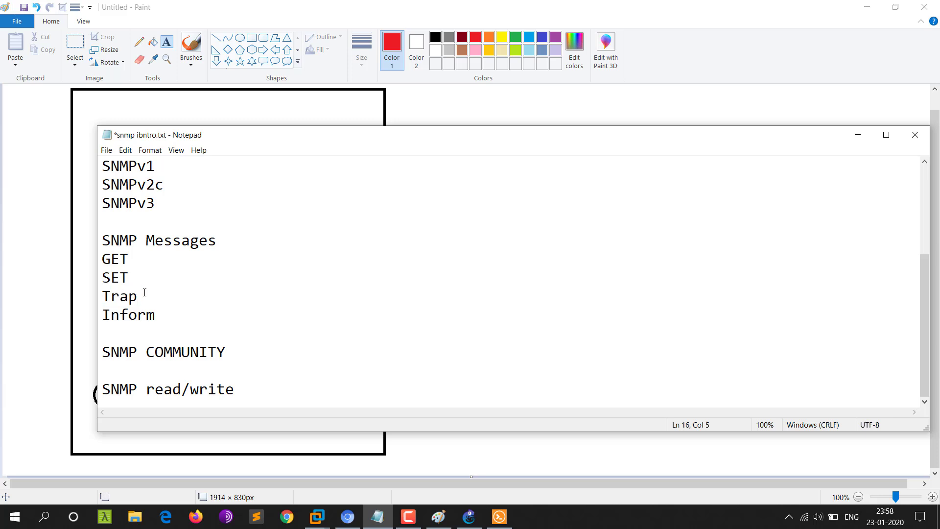
pyautogui.write('162')
pyautogui.press('Left')
pyautogui.press('Left')
pyautogui.press('Left')
pyautogui.press('Right')
pyautogui.press('End')
pyautogui.write('/udp')
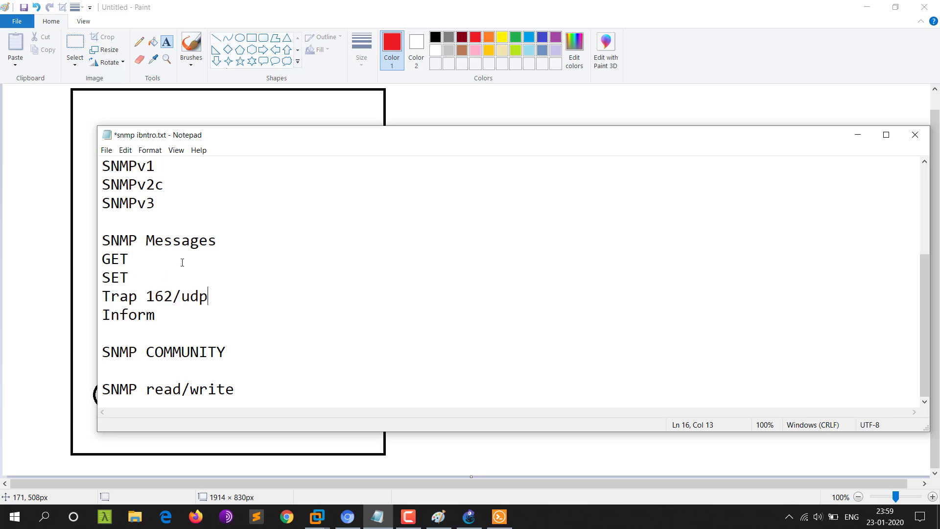
# - Check the manager and agent diagram in Paint, and highlight Inform and GET in the Notepad notes
pyautogui.click(858, 135)
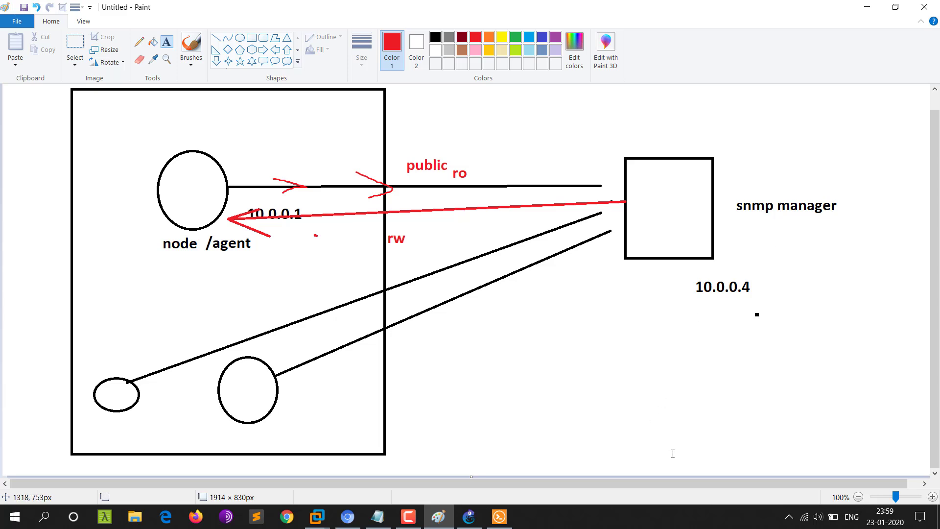
pyautogui.click(377, 517)
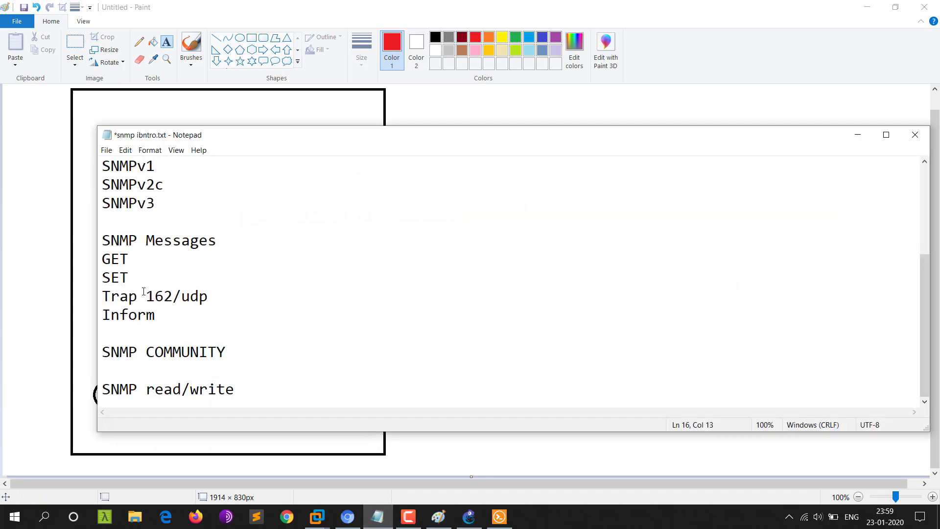
pyautogui.moveTo(165, 314); pyautogui.dragTo(111, 314)
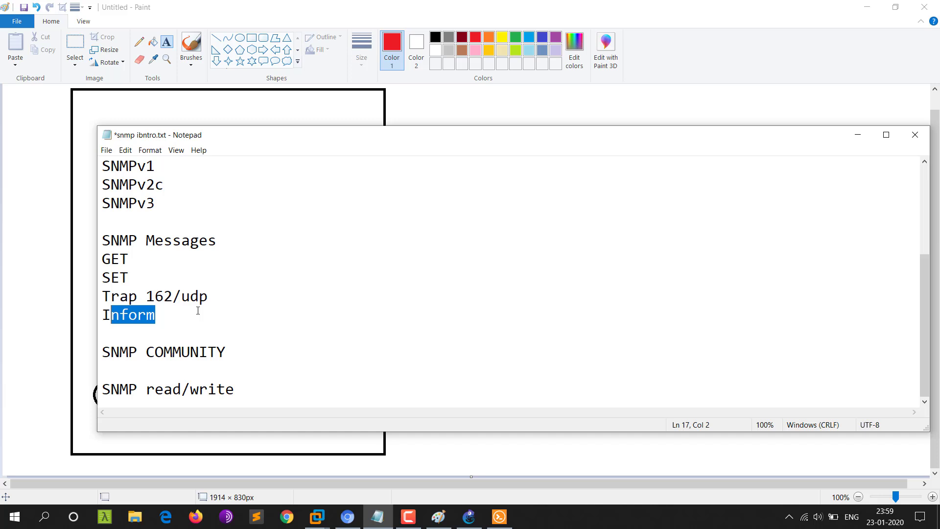
pyautogui.click(206, 316)
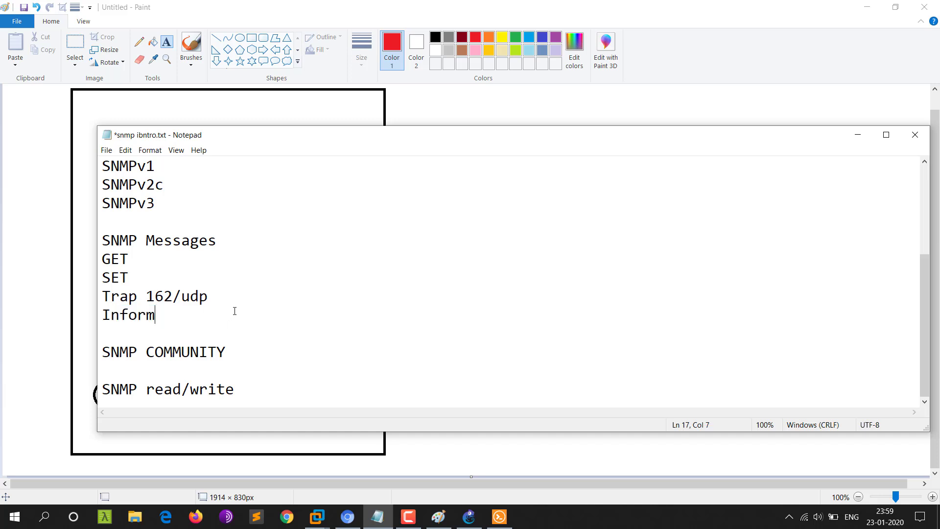
pyautogui.moveTo(130, 260); pyautogui.dragTo(103, 260)
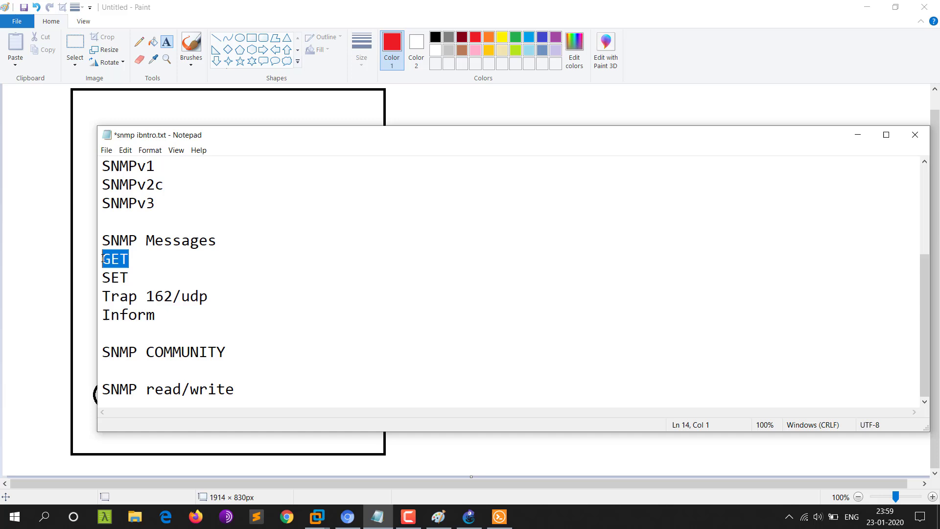
pyautogui.click(146, 255)
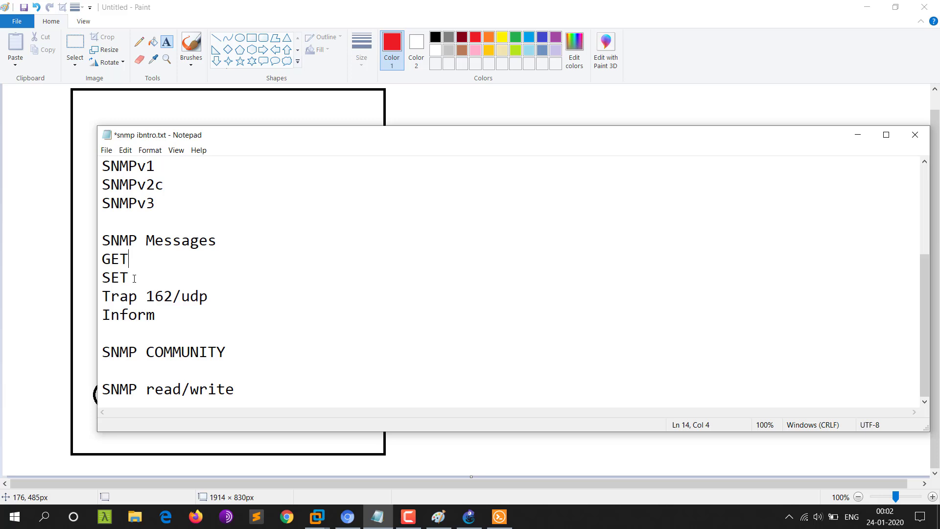
# - Review the notes by highlighting the Trap and Inform messages and the SNMP COMMUNITY and SNMP read/write headings
pyautogui.moveTo(138, 298); pyautogui.dragTo(103, 298)
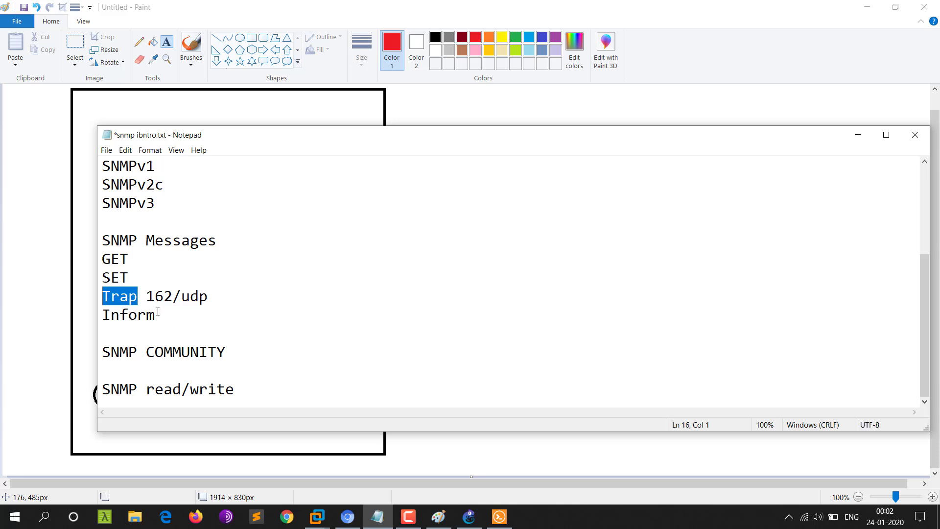
pyautogui.moveTo(155, 314); pyautogui.dragTo(103, 314)
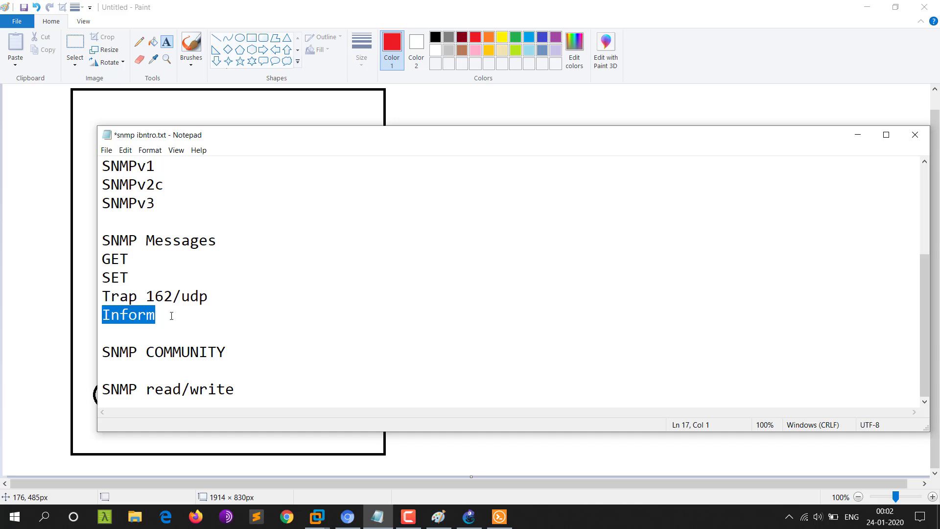
pyautogui.moveTo(157, 316); pyautogui.dragTo(102, 241)
pyautogui.moveTo(242, 351); pyautogui.dragTo(96, 352)
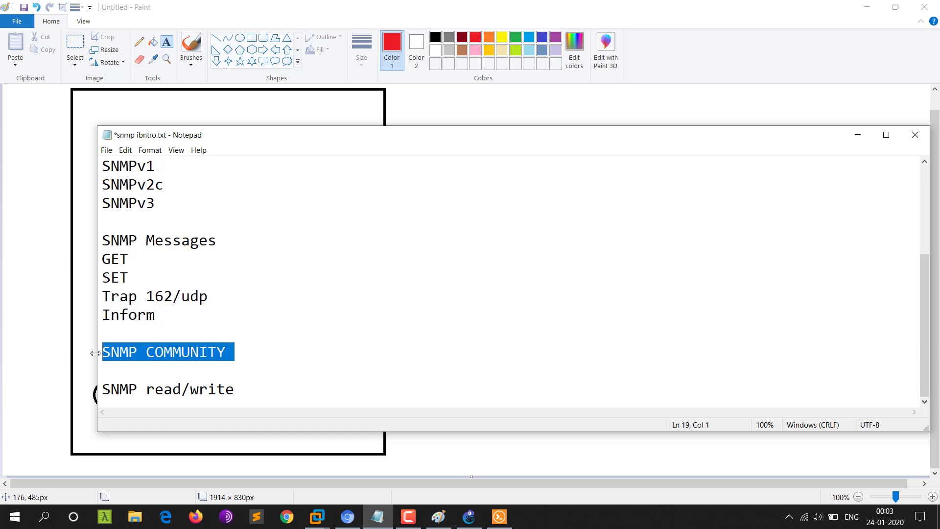
pyautogui.click(264, 361)
pyautogui.moveTo(241, 361); pyautogui.dragTo(98, 350)
pyautogui.click(234, 365)
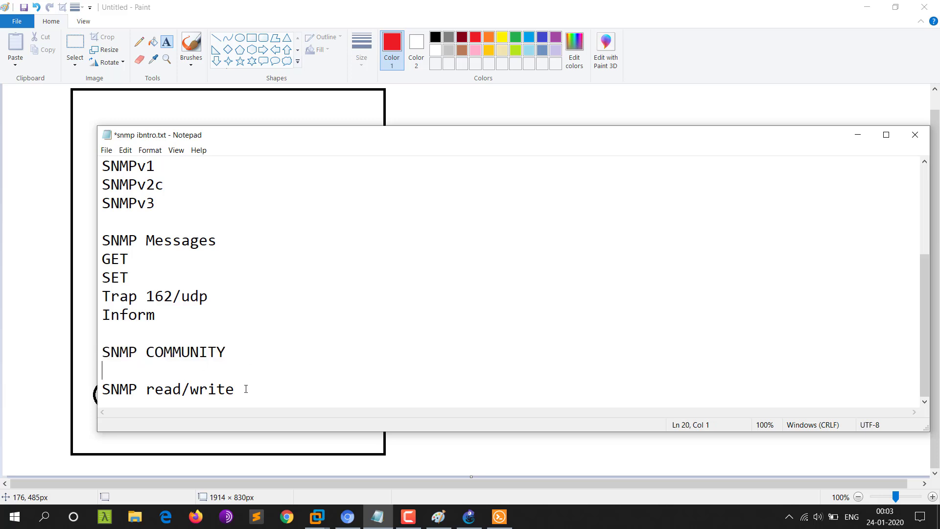
pyautogui.moveTo(247, 389); pyautogui.dragTo(101, 342)
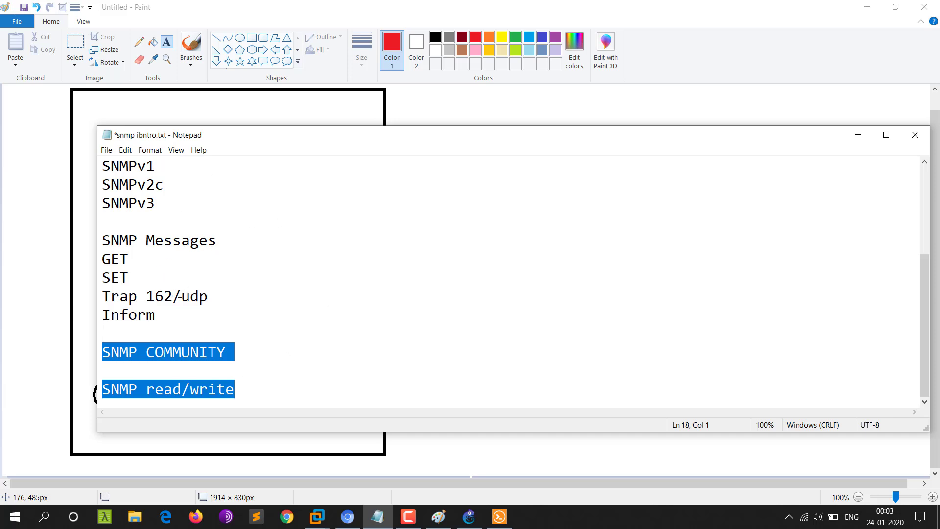
# - Put the Notepad notes away and switch to the network topology in GNS3
pyautogui.moveTo(613, 145); pyautogui.dragTo(526, 148)
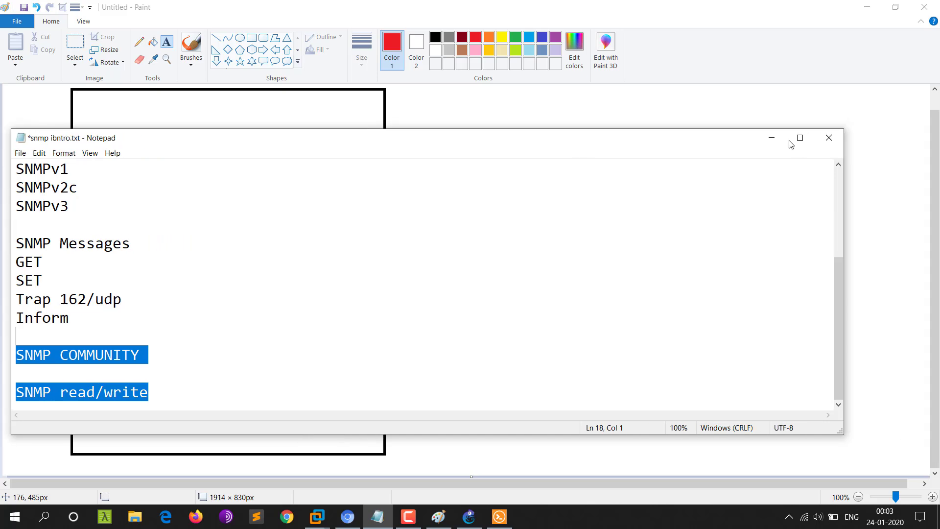
pyautogui.click(774, 140)
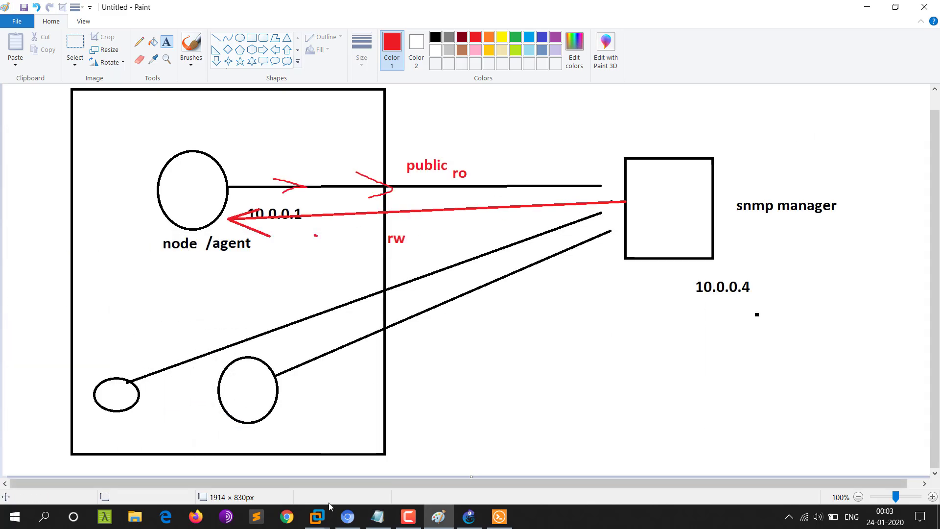
pyautogui.click(474, 519)
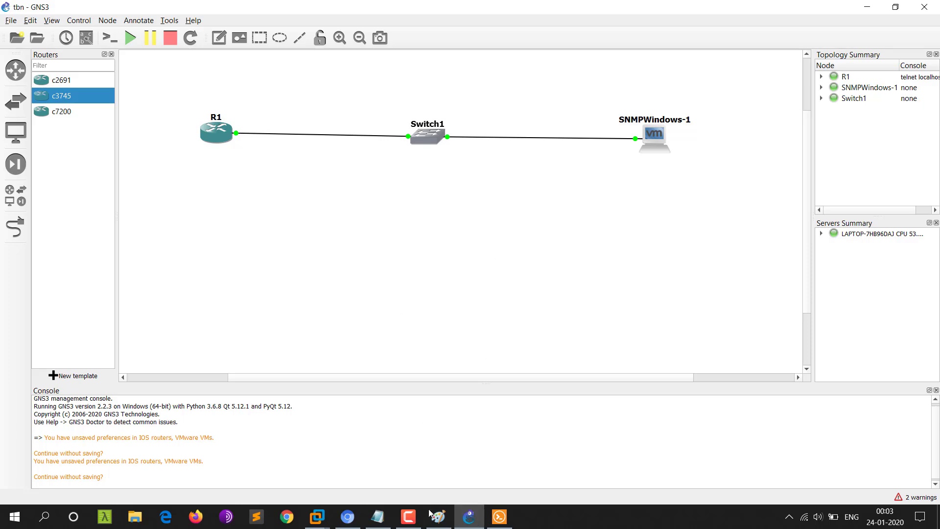
# - Switch to the SNMP Windows virtual machine in VMware and open the MIB Browser in a maximized window
pyautogui.moveTo(317, 517)
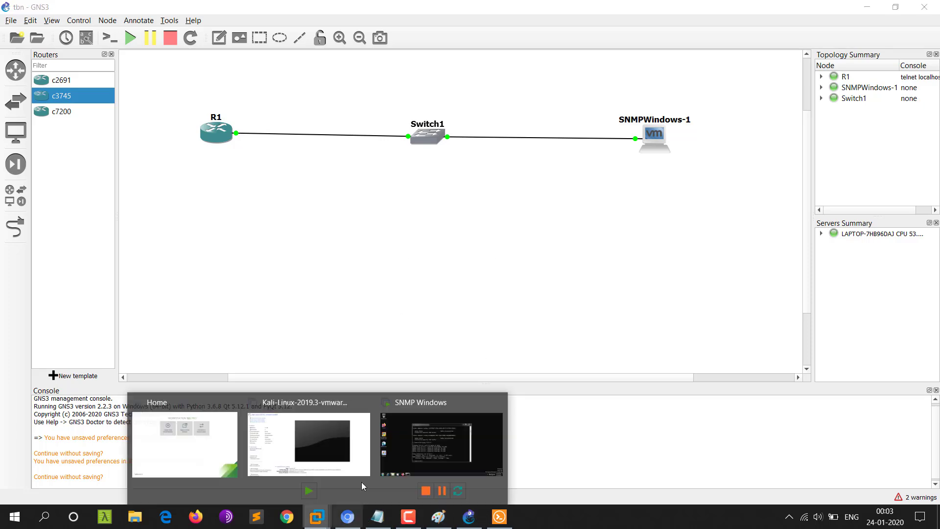
pyautogui.click(430, 439)
pyautogui.doubleClick(126, 277)
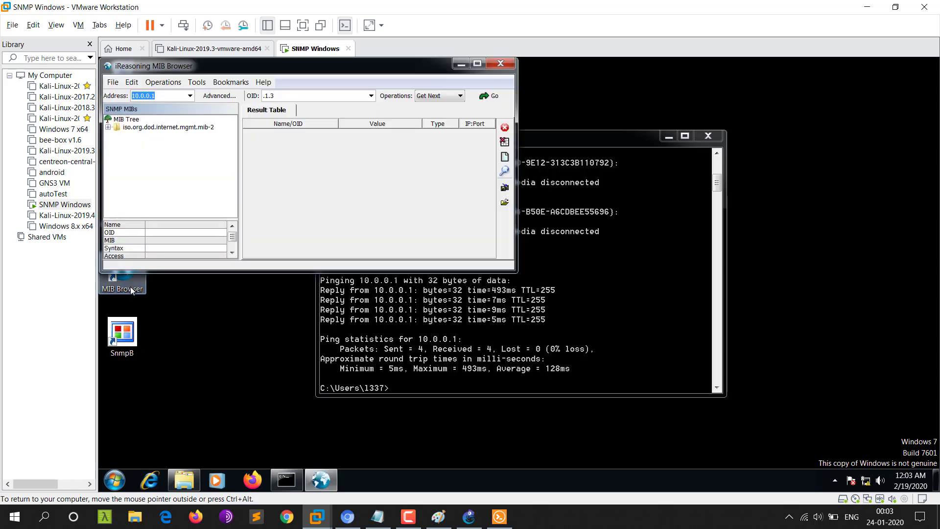
pyautogui.click(477, 64)
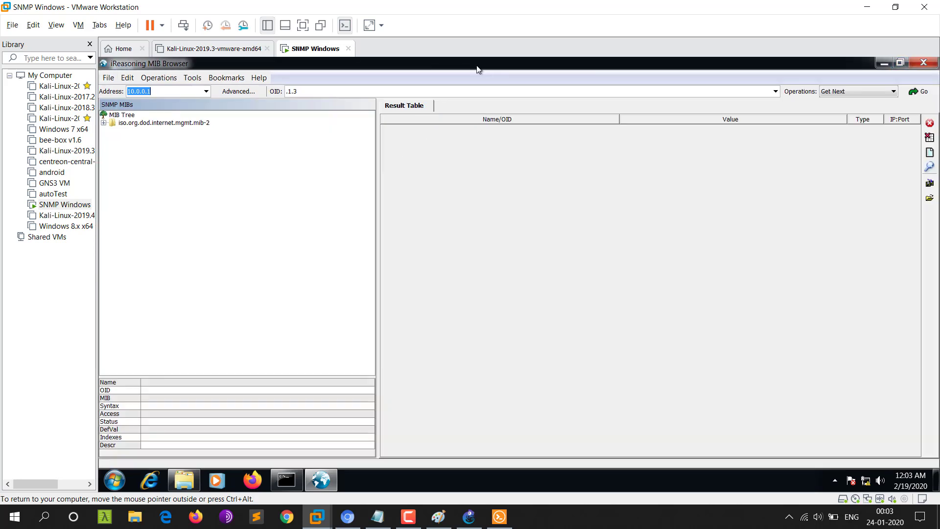
# - Check the agent address in the MIB Browser and expand the iso.org.dod.internet.mgmt.mib-2 branch of the MIB tree
pyautogui.click(175, 89)
pyautogui.moveTo(175, 90); pyautogui.dragTo(128, 92)
pyautogui.click(165, 91)
pyautogui.click(104, 123)
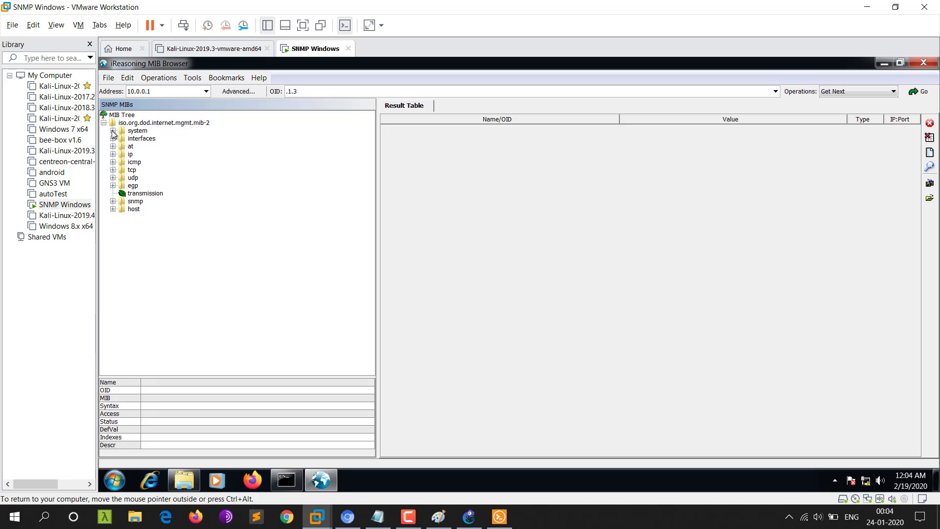
# - Review the OID and MIB definitions in the Notepad notes, and put the notes away again
pyautogui.click(378, 517)
pyautogui.scroll(3, 155, 227)
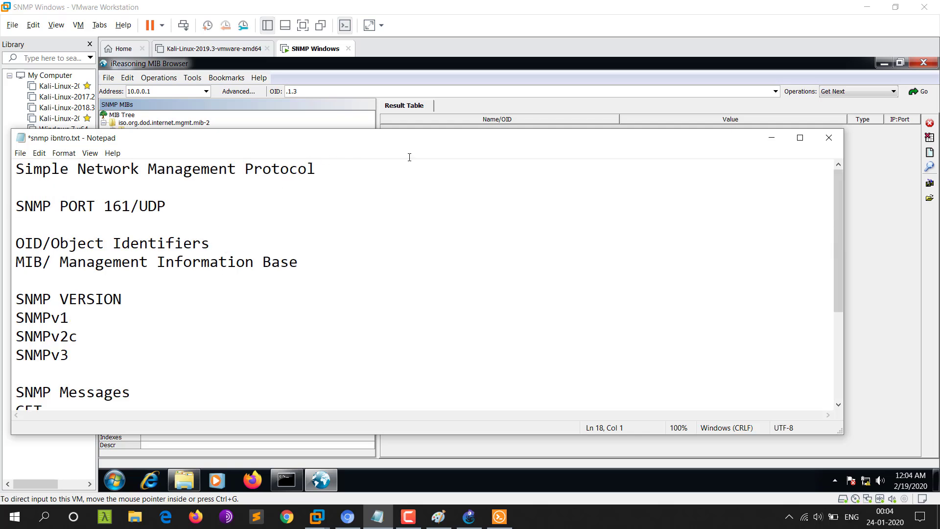
pyautogui.moveTo(486, 144); pyautogui.dragTo(589, 217)
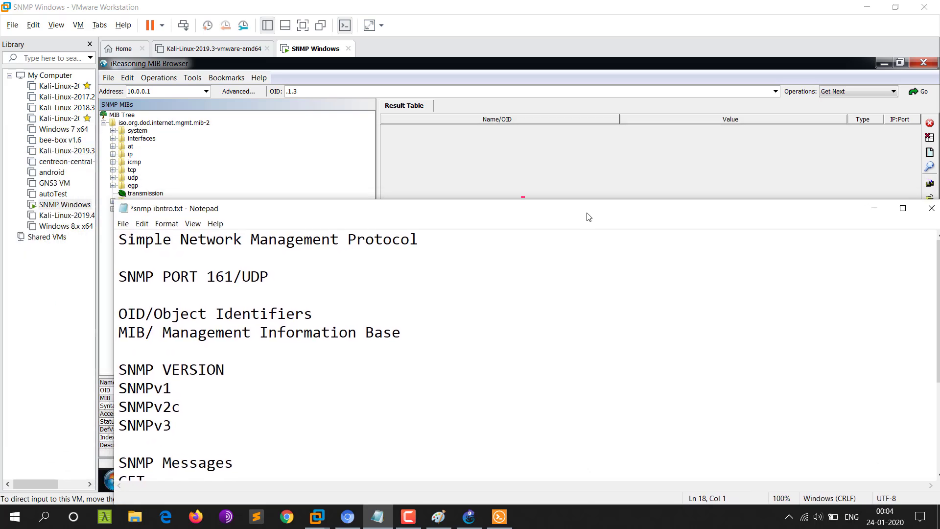
pyautogui.click(874, 208)
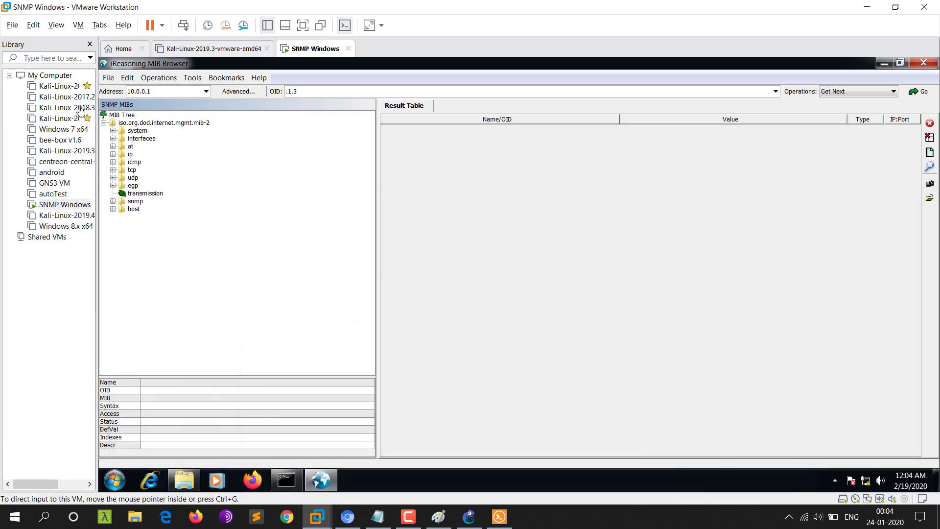
# - Expand the system branch of the MIB tree and look at the operations available for it
pyautogui.click(112, 130)
pyautogui.rightClick(137, 136)
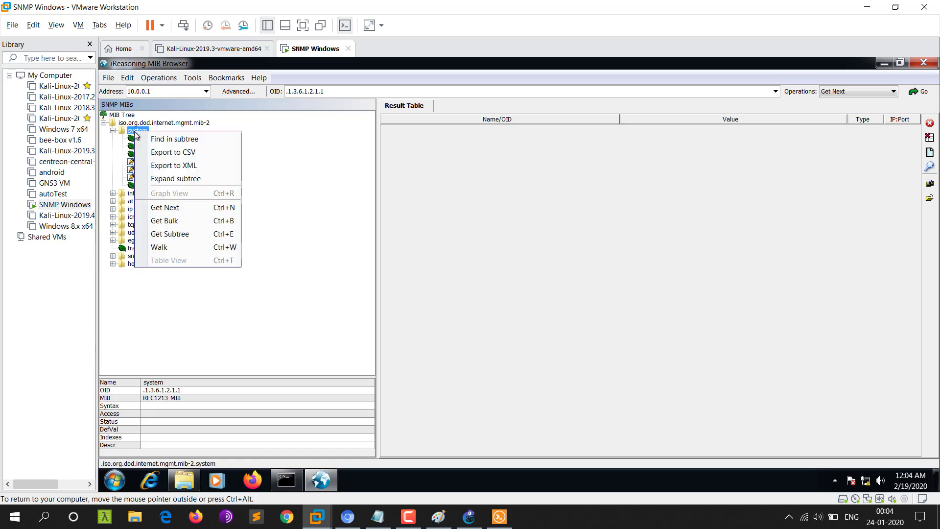
pyautogui.click(298, 149)
# - Open the MIB Browser options and review the default agent values and the list of configured agents
pyautogui.click(194, 78)
pyautogui.moveTo(159, 80)
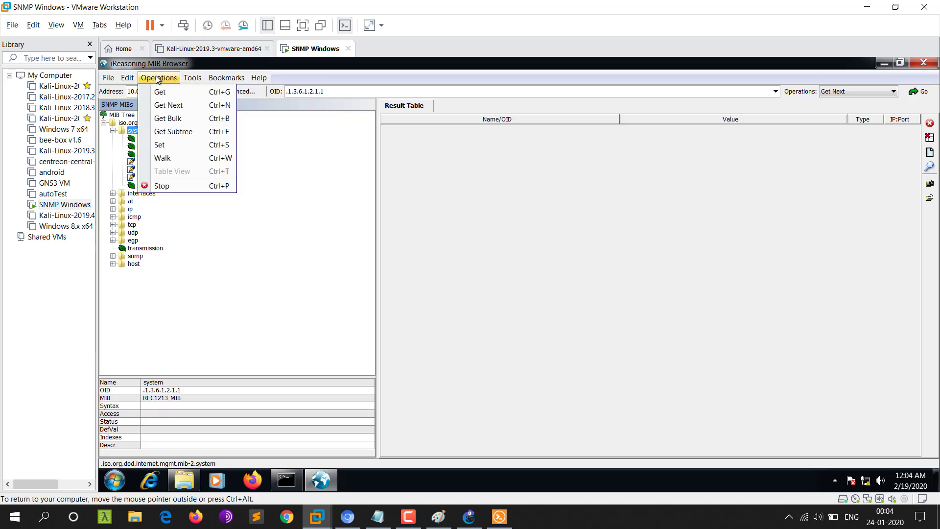
pyautogui.moveTo(193, 78)
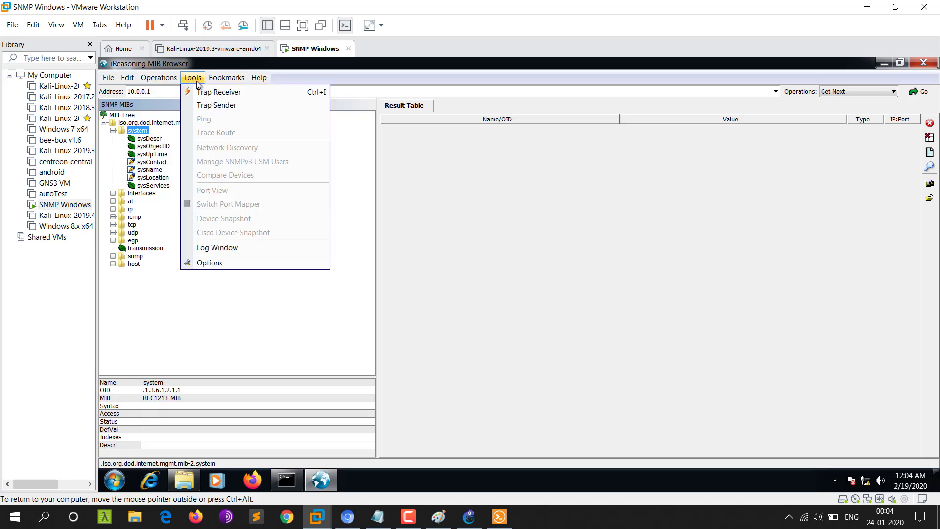
pyautogui.click(216, 263)
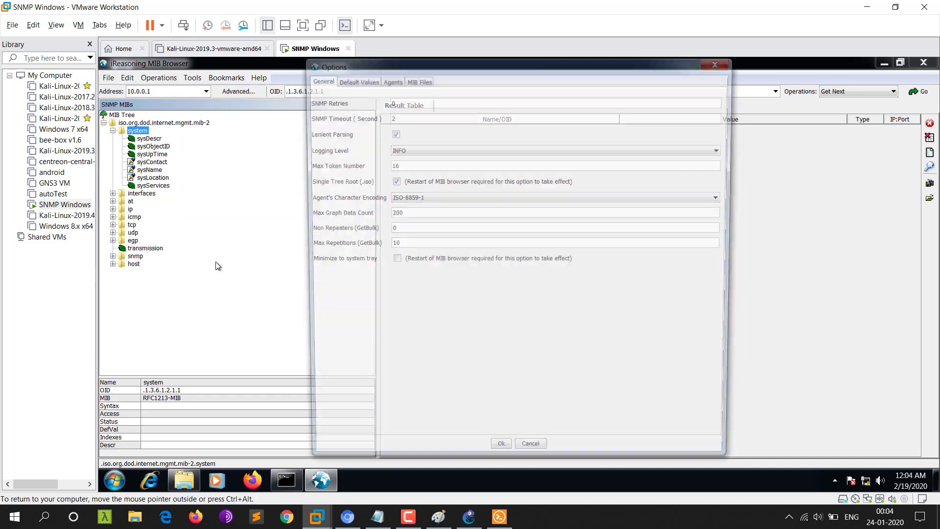
pyautogui.click(350, 80)
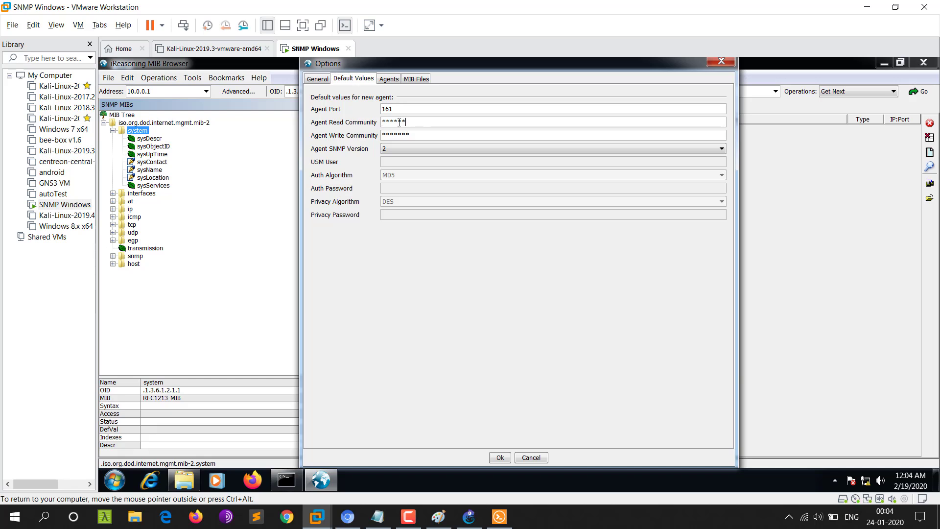
pyautogui.moveTo(410, 122); pyautogui.dragTo(378, 122)
pyautogui.click(389, 79)
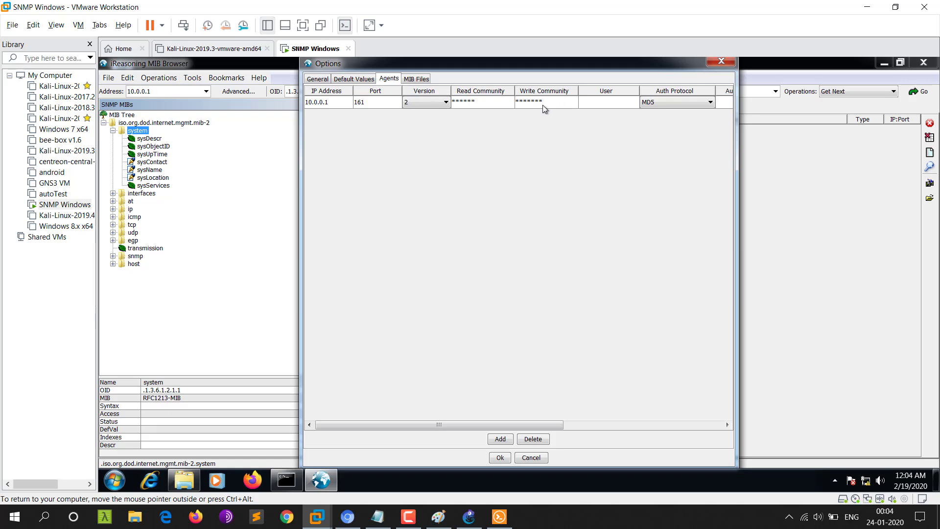
# - Check R1's snmp-server host commands in the console and the new agent form, and close the options without adding an agent
pyautogui.click(499, 516)
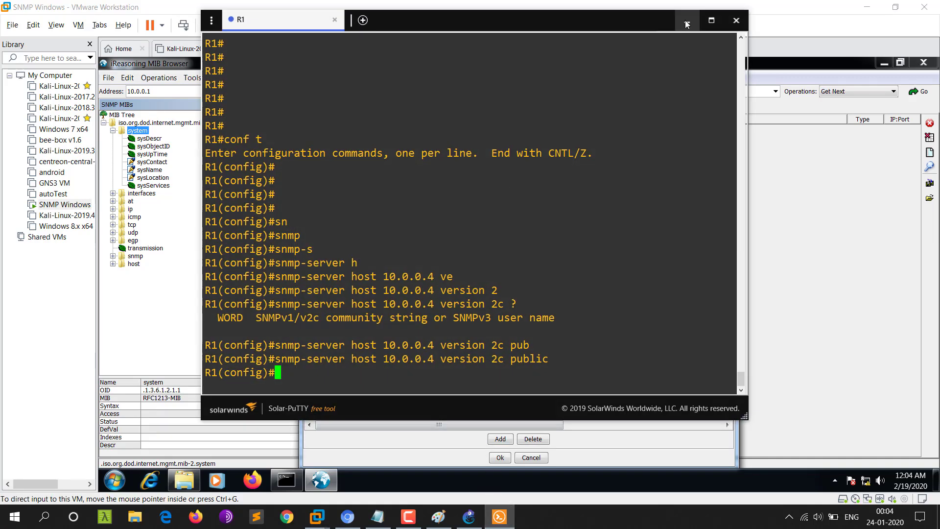
pyautogui.click(687, 20)
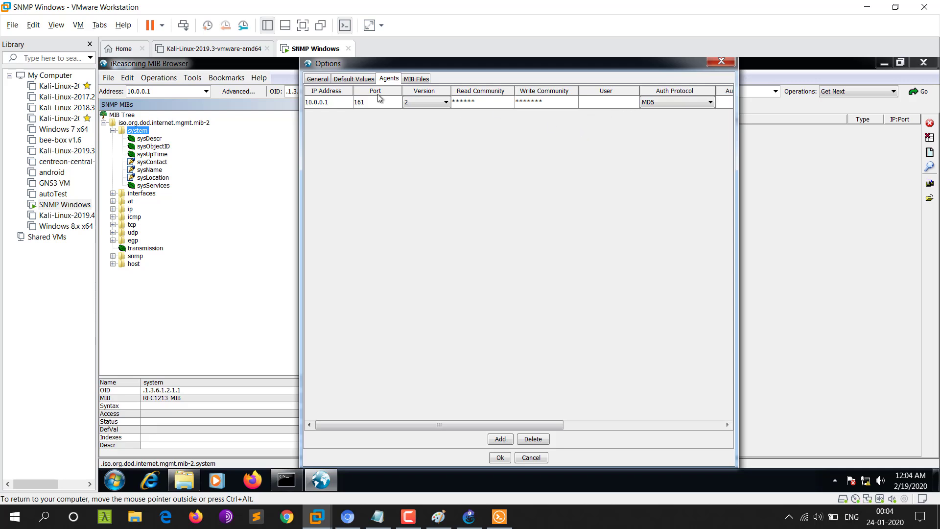
pyautogui.click(501, 439)
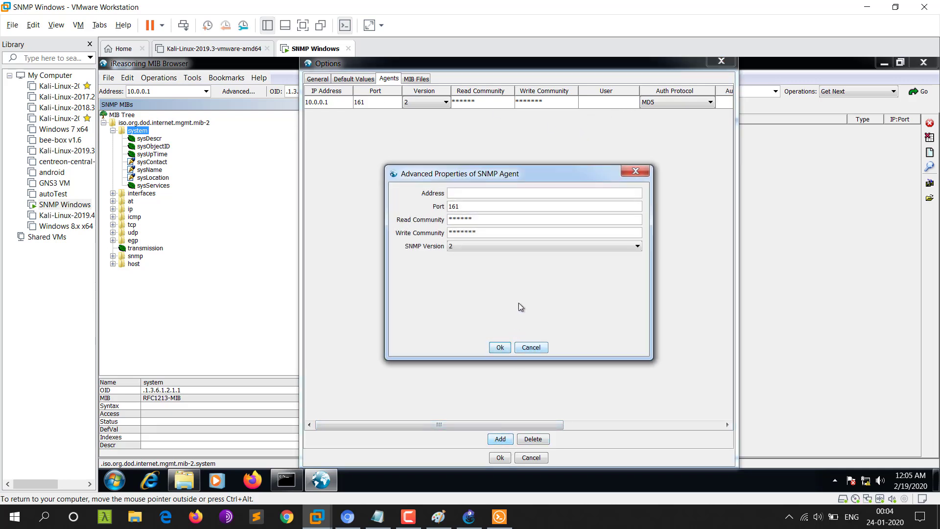
pyautogui.click(636, 171)
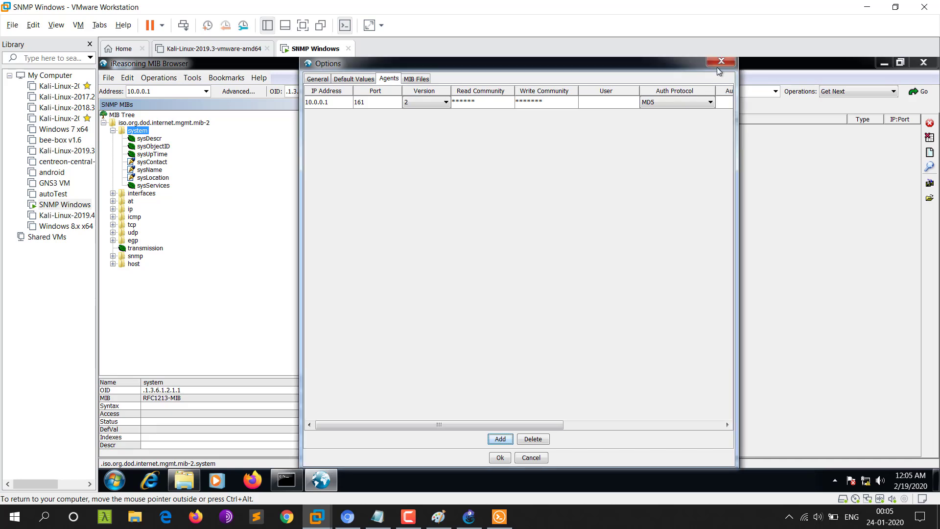
pyautogui.click(722, 61)
# - Start an Ethernet packet capture on the link between R1 and Switch1 in GNS3, with the capture visualization program enabled
pyautogui.rightClick(135, 131)
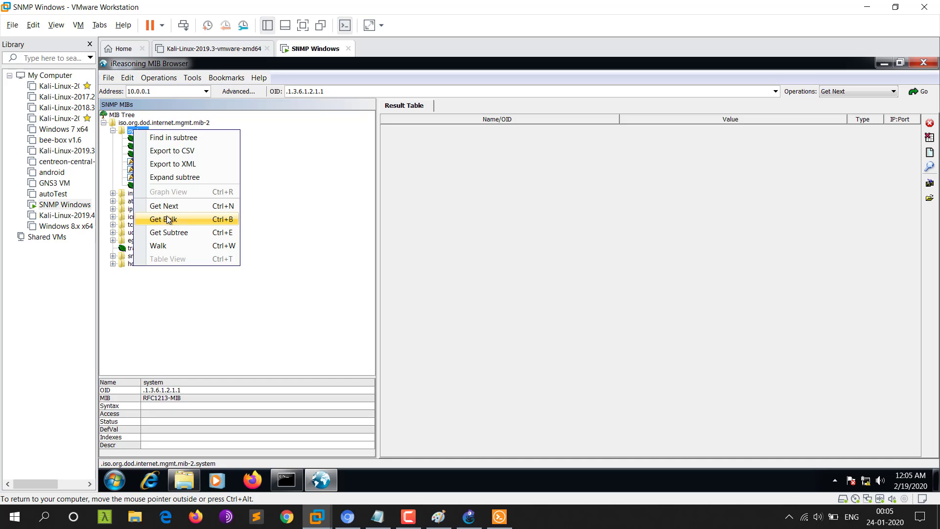
pyautogui.click(469, 525)
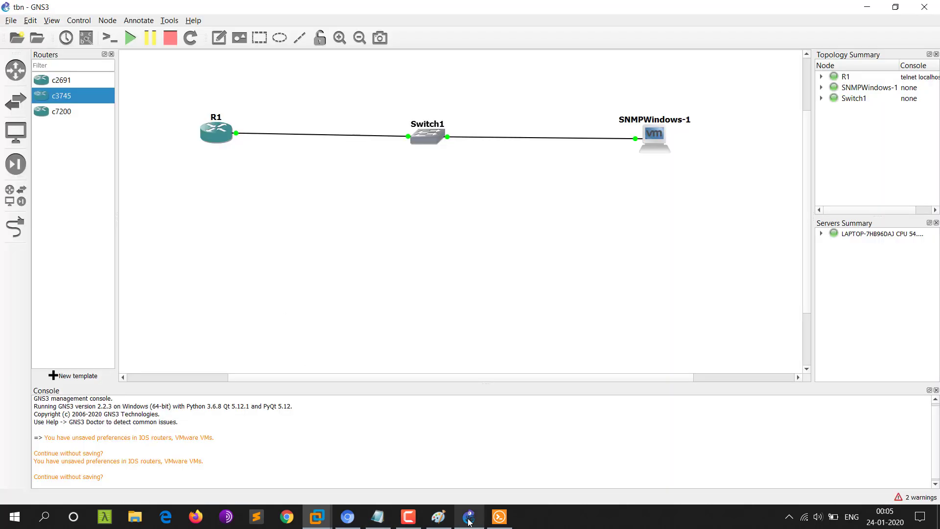
pyautogui.rightClick(360, 137)
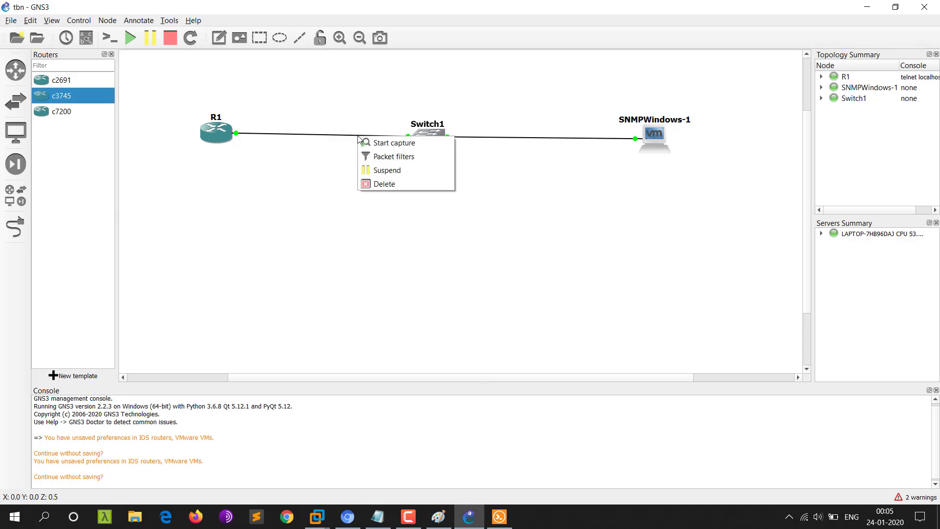
pyautogui.click(387, 146)
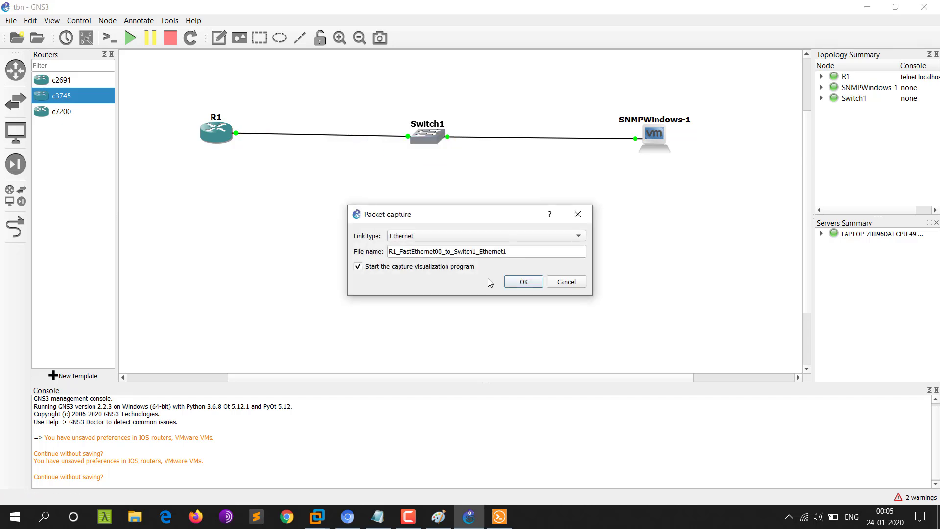
pyautogui.click(524, 282)
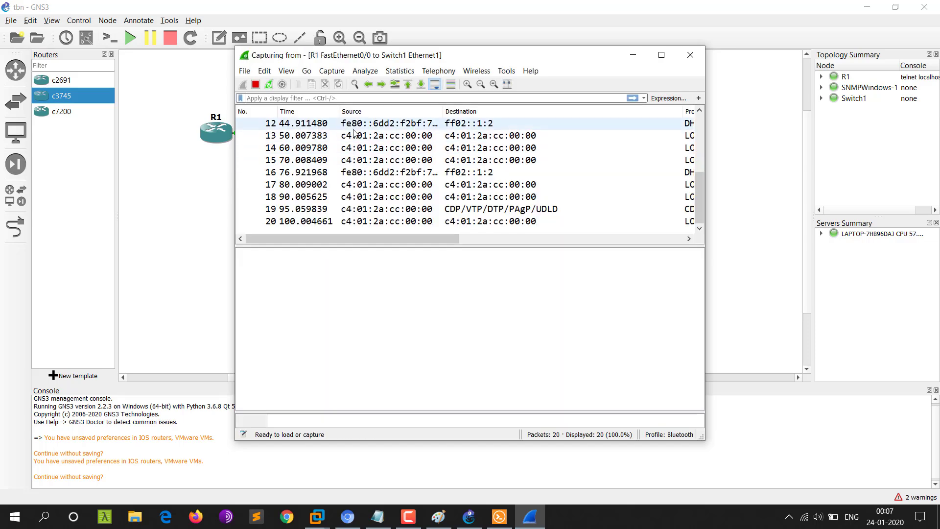
# - Filter the Wireshark capture by snmp and move its window aside
pyautogui.scroll(4, 326, 128)
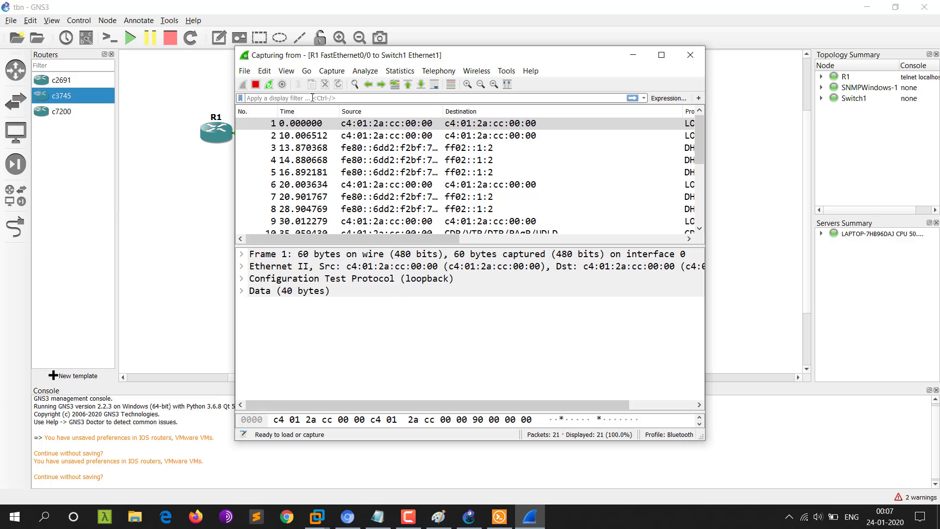
pyautogui.write('snmp')
pyautogui.press('Return')
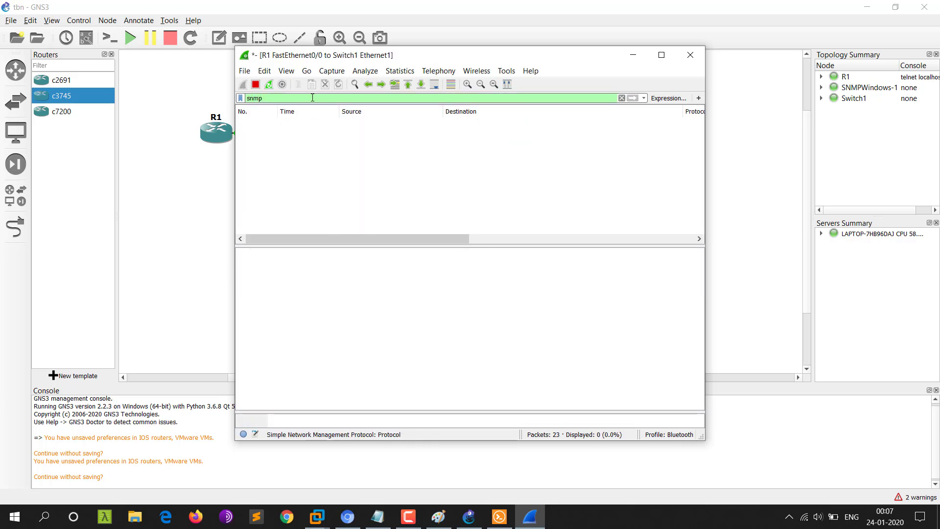
pyautogui.moveTo(556, 55); pyautogui.dragTo(722, 140)
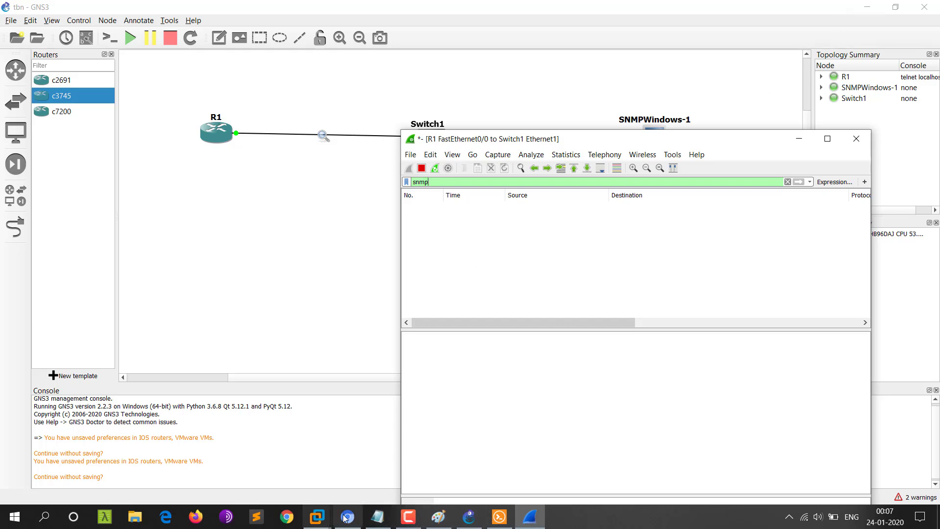
# - Return to the SNMP Windows virtual machine and run an SNMP Walk on the system branch
pyautogui.click(318, 517)
pyautogui.click(438, 455)
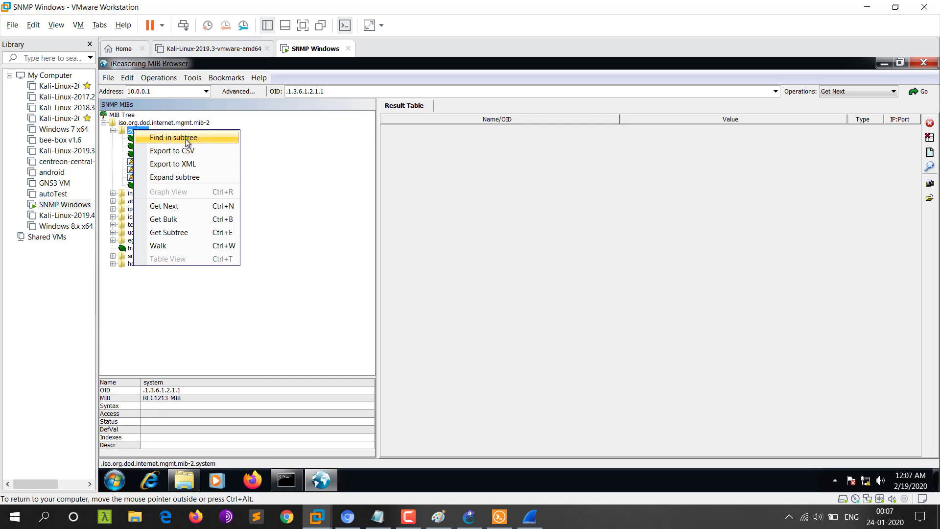
pyautogui.click(175, 245)
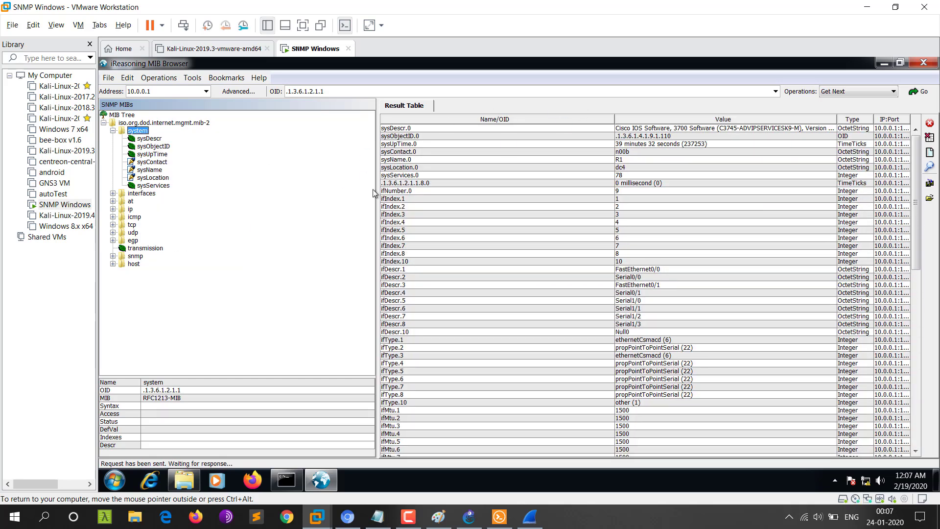
# - Switch back to the Wireshark capture and look through the SNMP packets exchanged between 10.0.0.4 and 10.0.0.1
pyautogui.click(530, 517)
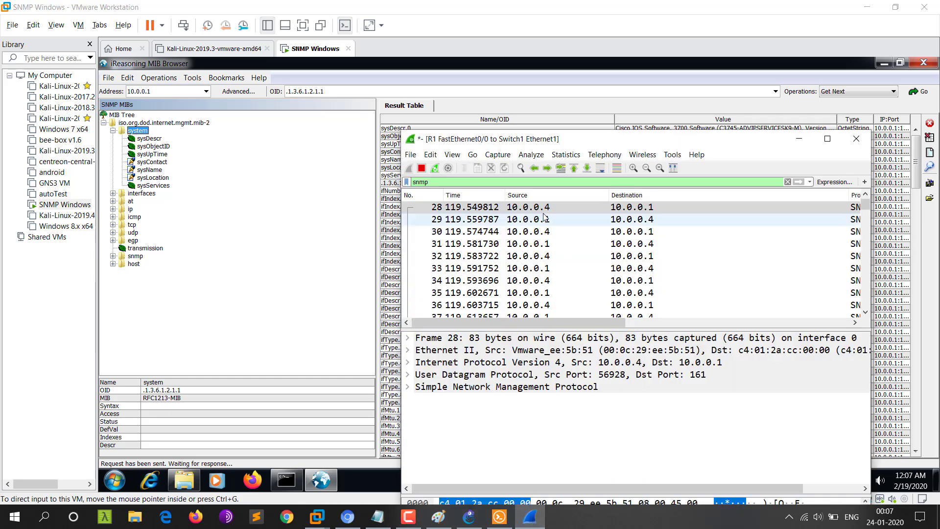
pyautogui.scroll(-12, 570, 258)
pyautogui.scroll(14, 539, 252)
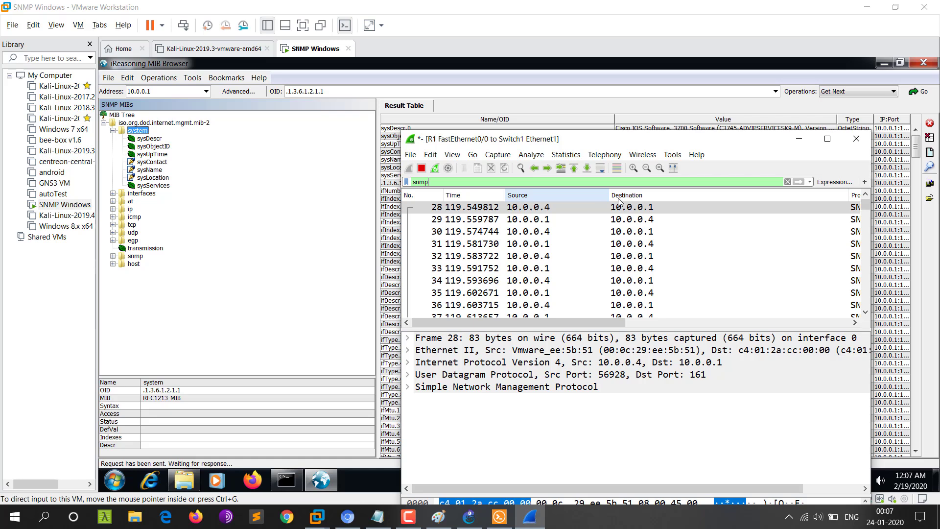
pyautogui.moveTo(622, 138); pyautogui.dragTo(555, 106)
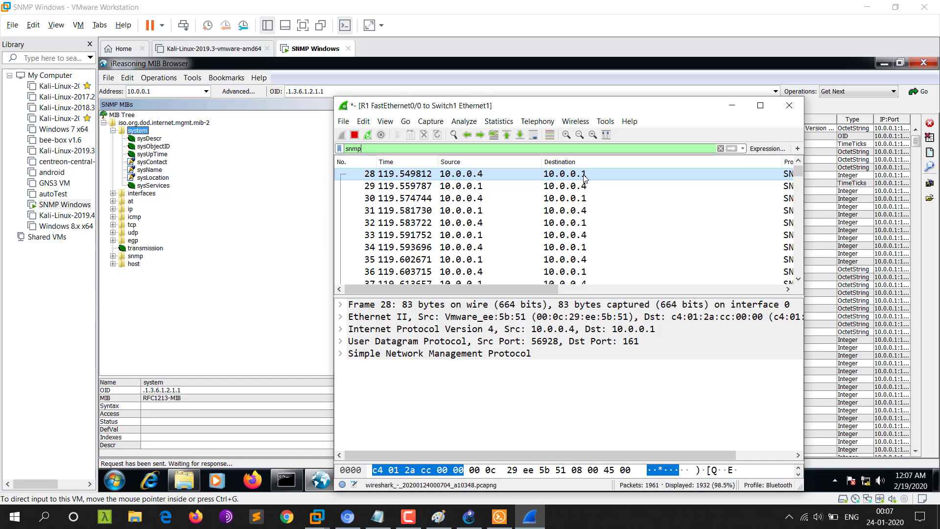
# - Expand the Simple Network Management Protocol layer of packet 28 and inspect its version and community fields
pyautogui.click(343, 355)
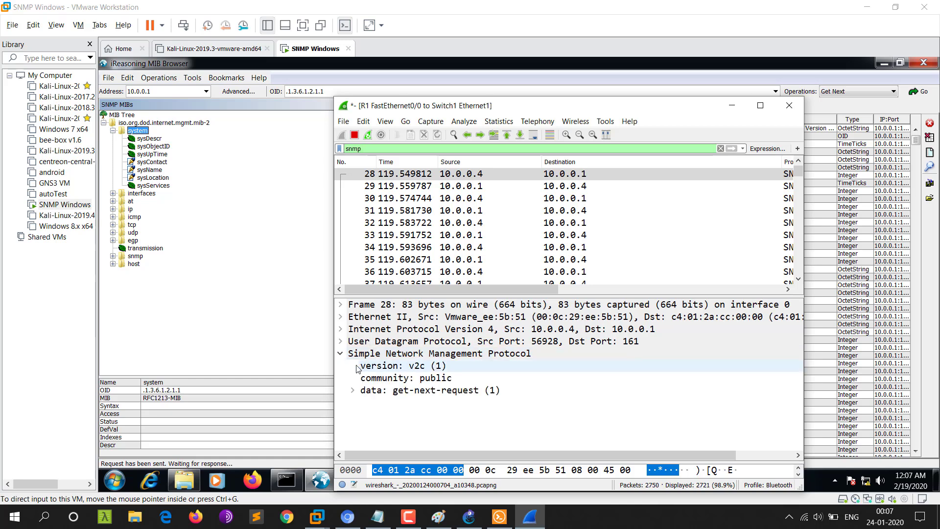
pyautogui.click(360, 368)
pyautogui.click(380, 380)
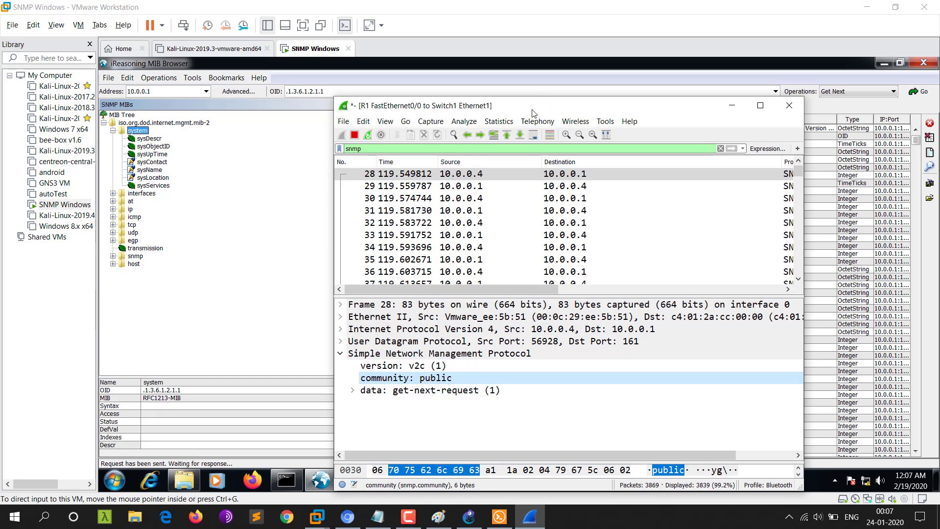
pyautogui.moveTo(534, 111); pyautogui.dragTo(533, 94)
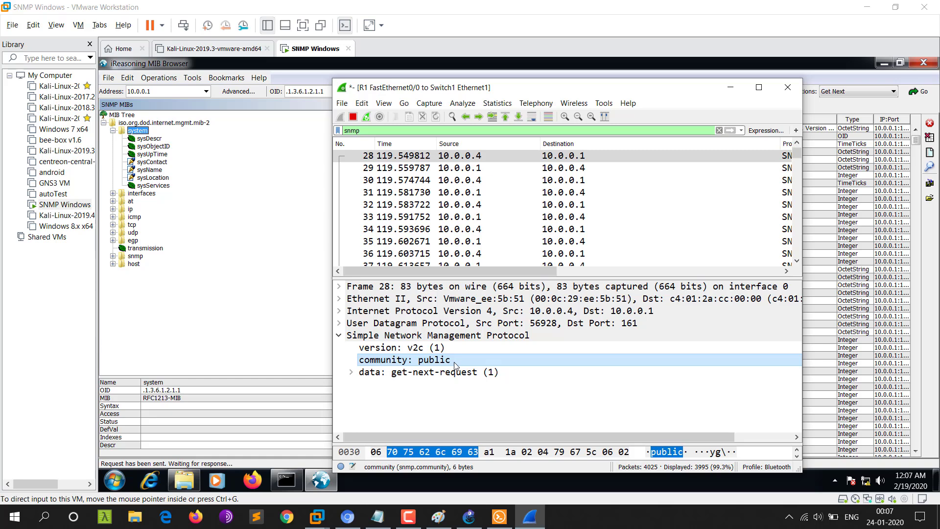
# - Expand the get-next-request data of packet 28 down to its variable bindings
pyautogui.click(352, 373)
pyautogui.click(363, 384)
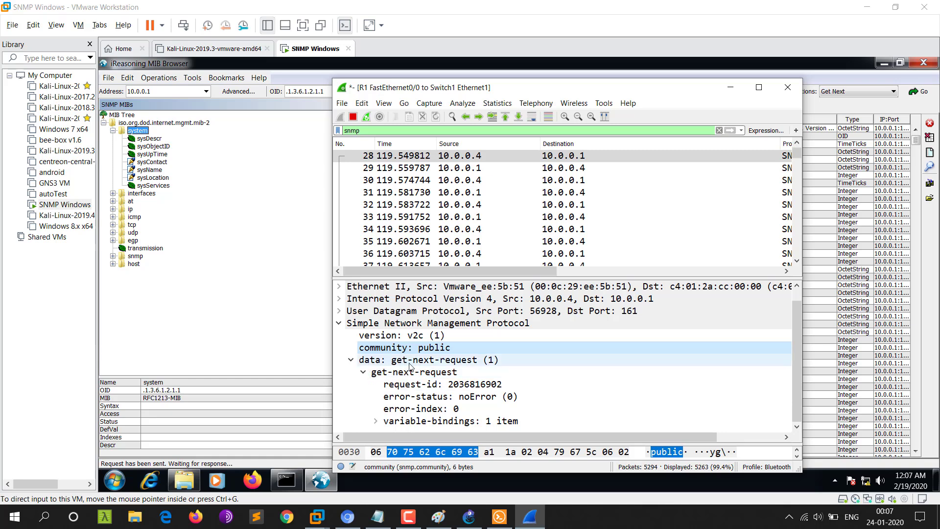
pyautogui.click(381, 420)
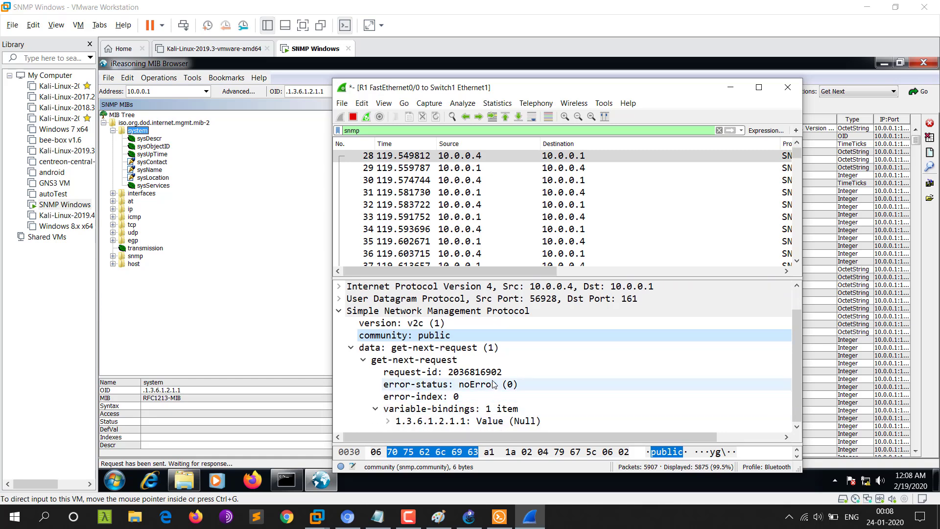
# - Look through the SNMP packet list in the Wireshark capture down to the newest packets
pyautogui.scroll(1, 495, 342)
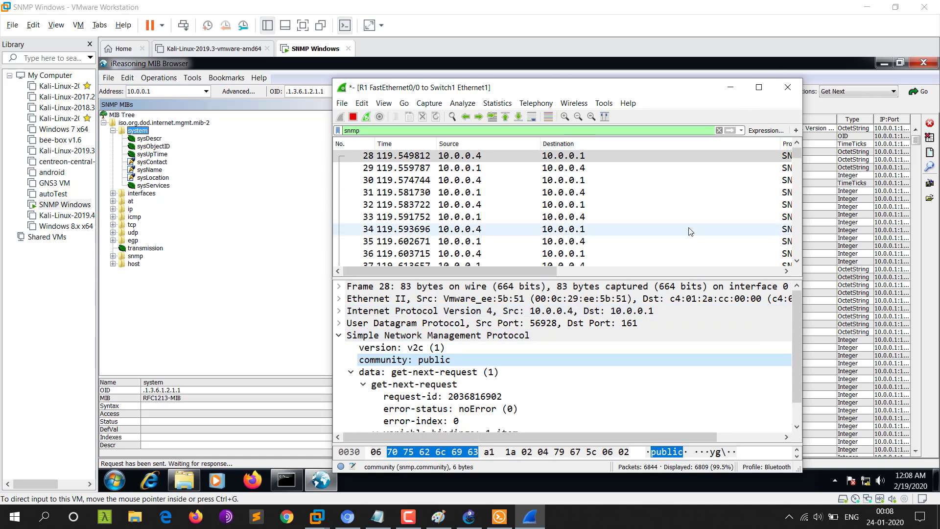
pyautogui.scroll(-8, 691, 232)
pyautogui.moveTo(798, 153); pyautogui.dragTo(800, 265)
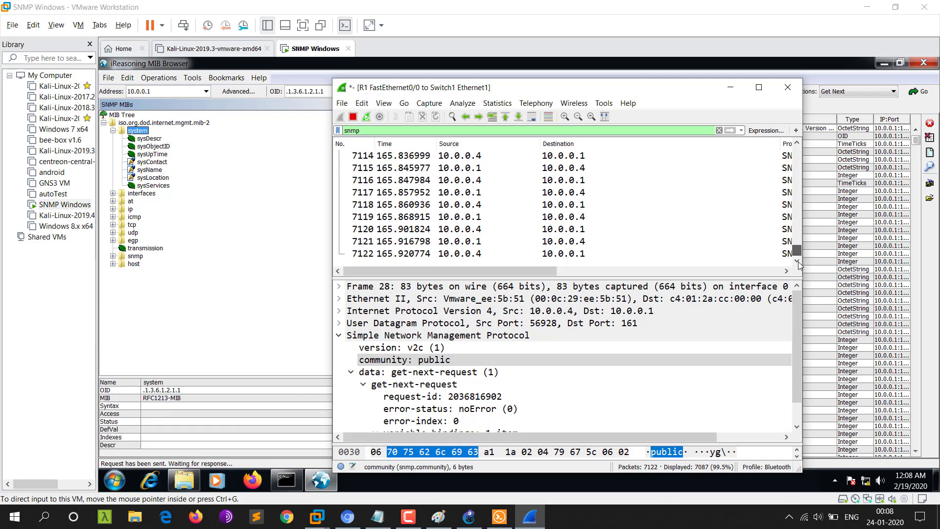
# - Return to the MIB Browser and examine the sysContact.0 and sysName.0 rows in the walk results
pyautogui.click(737, 88)
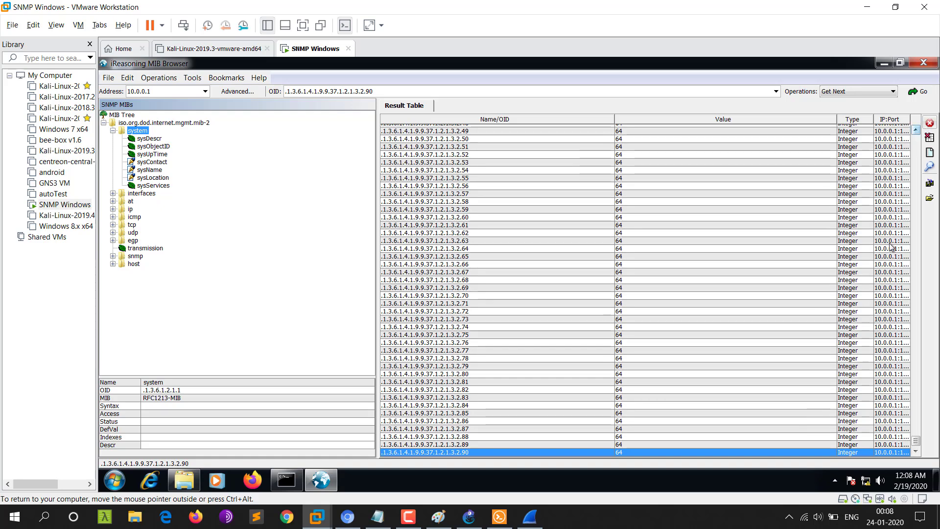
pyautogui.moveTo(915, 441); pyautogui.dragTo(911, 136)
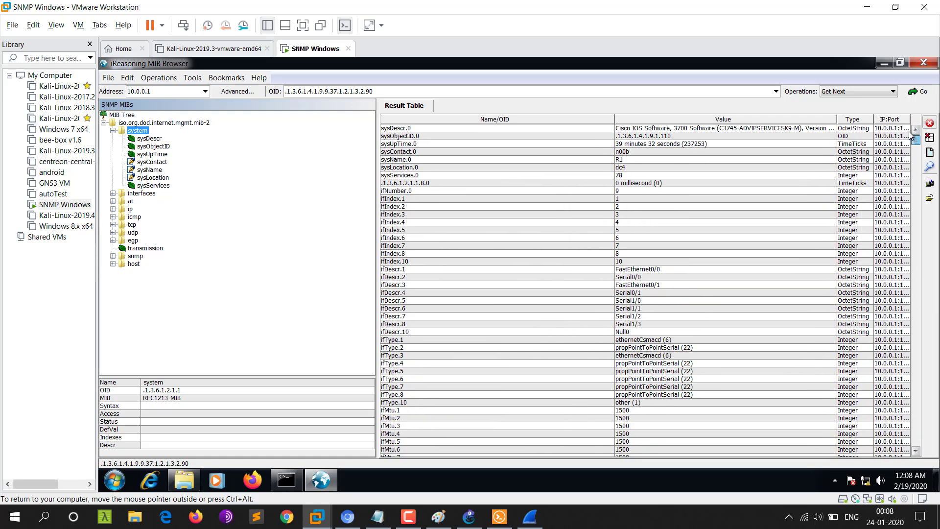
pyautogui.click(632, 152)
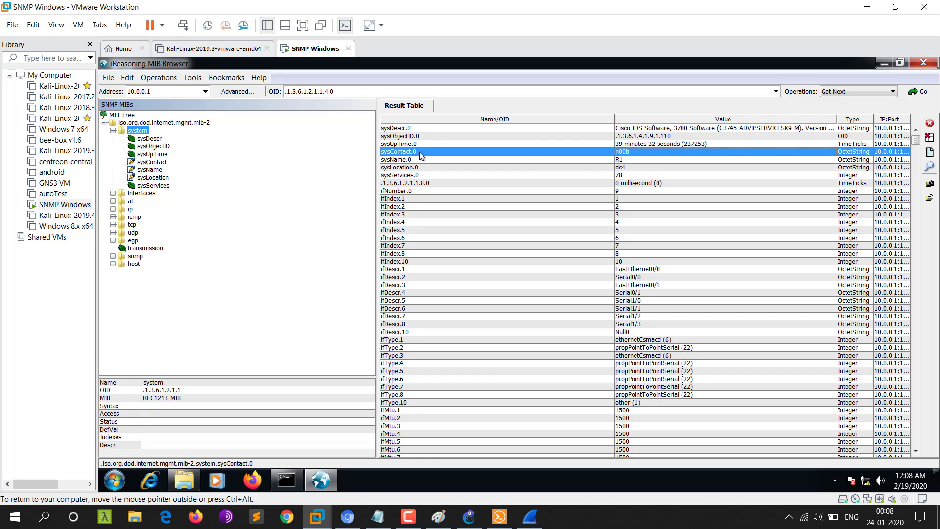
pyautogui.click(474, 160)
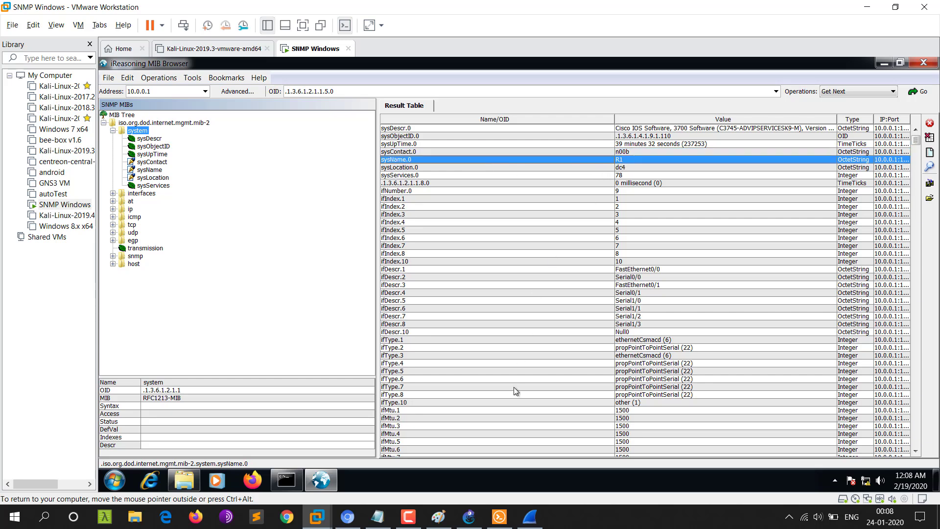
# - Switch to GNS3 to view the details of router R1 and return to the SNMP Windows virtual machine
pyautogui.click(469, 517)
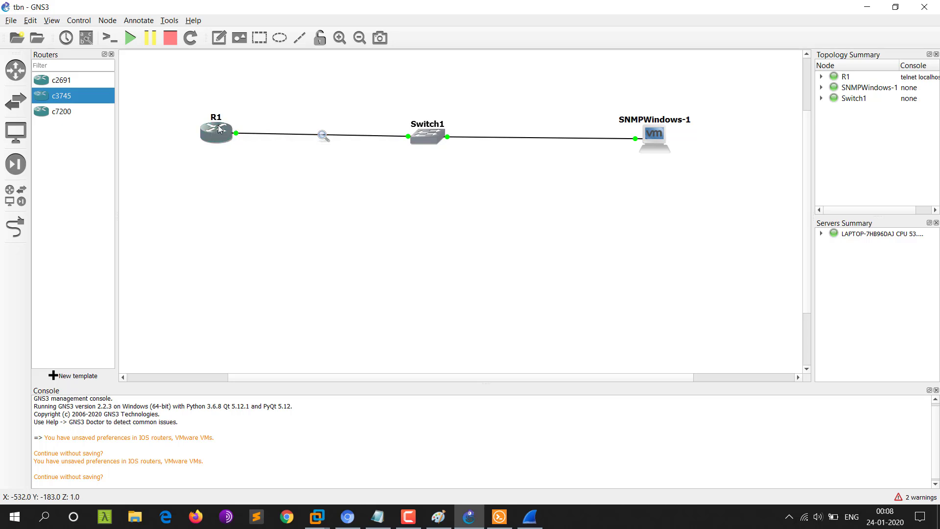
pyautogui.moveTo(223, 131)
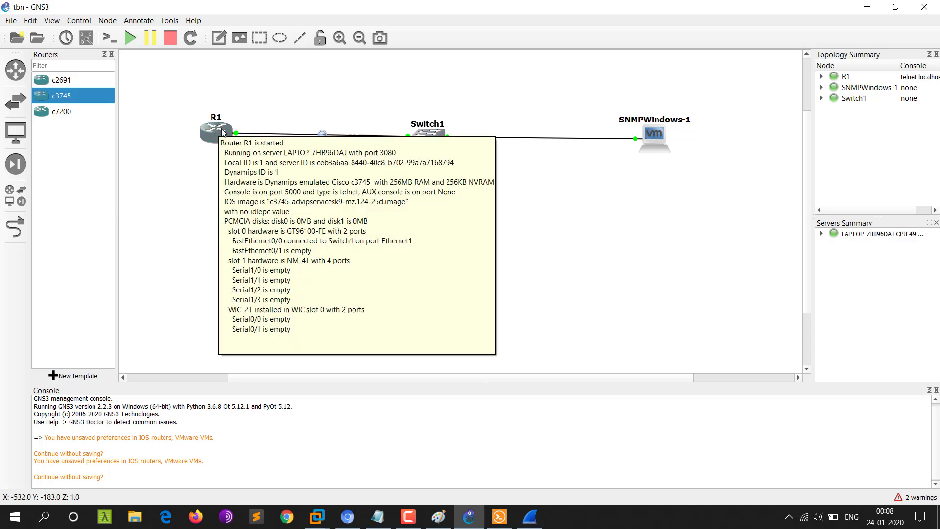
pyautogui.click(659, 235)
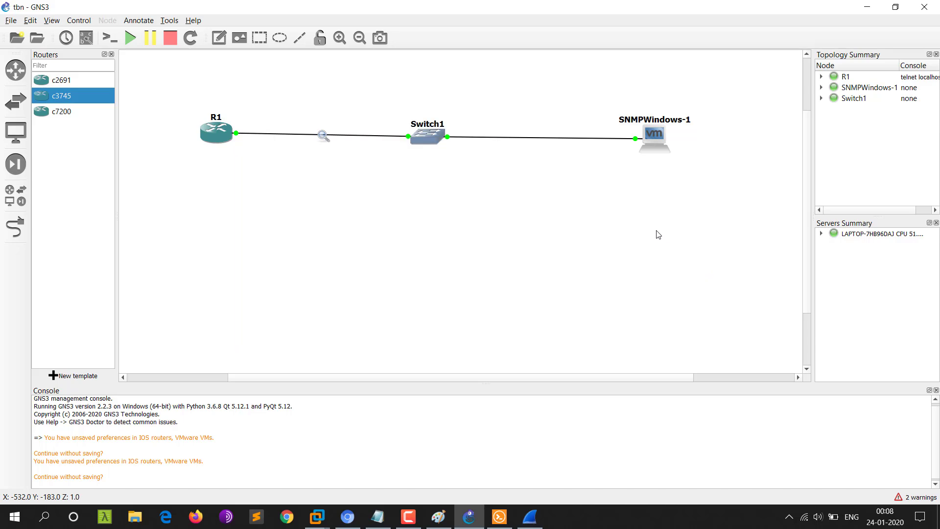
pyautogui.click(332, 517)
pyautogui.click(443, 449)
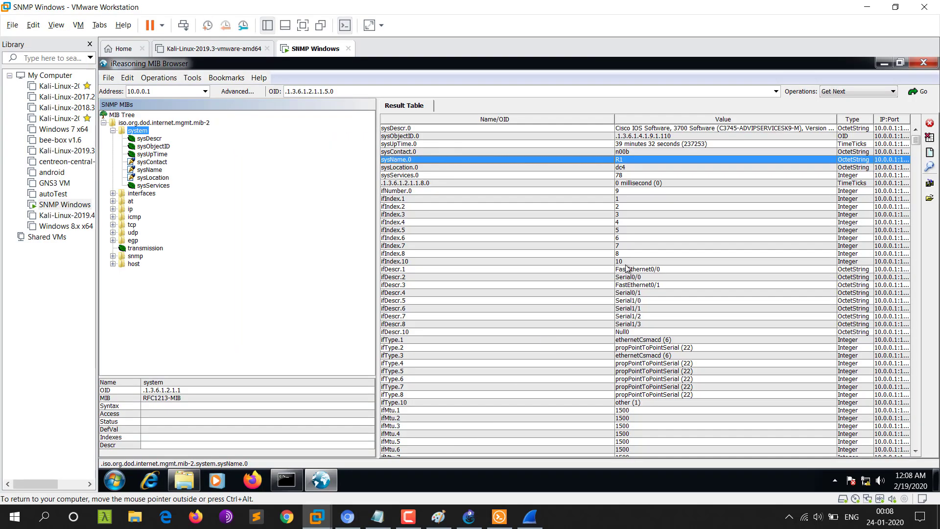
# - Inspect the sysLocation.0, sysDescr.0, sysObjectID.0 and ifDescr.1 rows in the result table
pyautogui.click(632, 172)
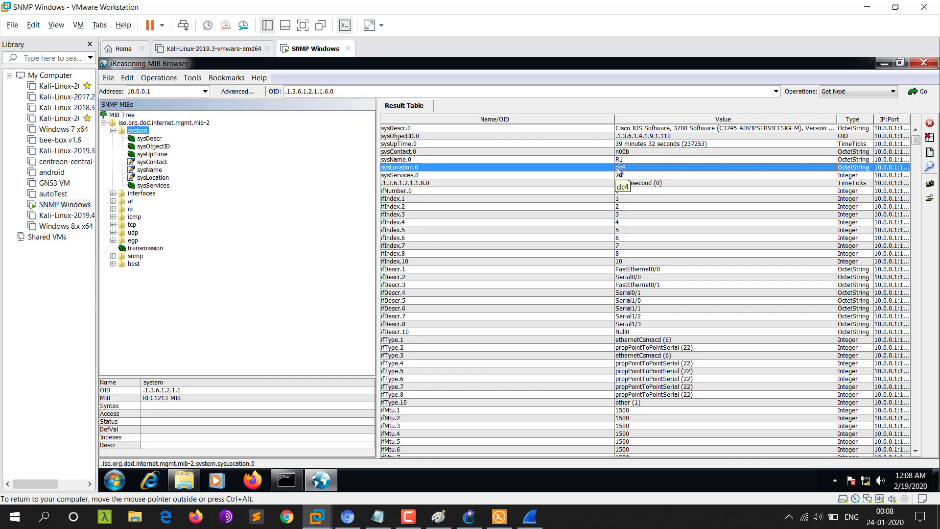
pyautogui.click(646, 130)
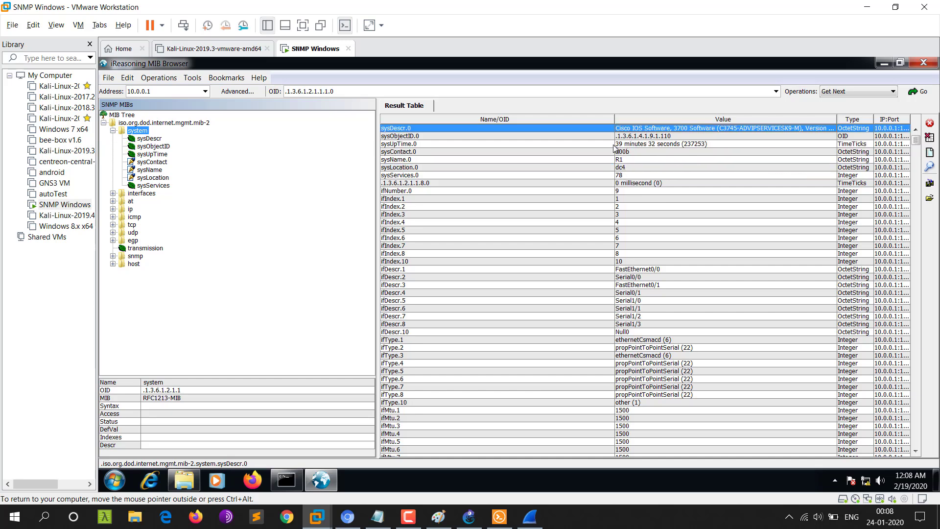
pyautogui.press('Down')
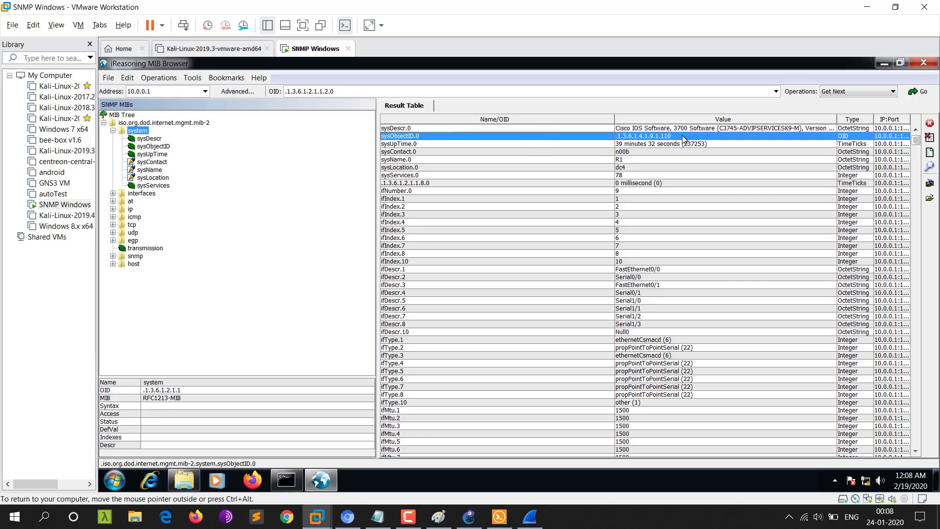
pyautogui.click(619, 271)
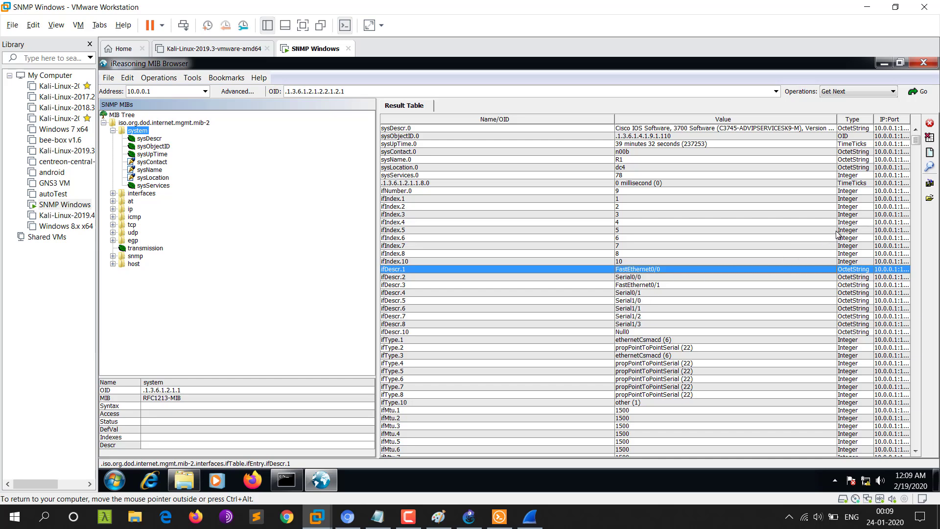
# - Narrow the Value column and look through the interface description and type rows of the result table
pyautogui.moveTo(837, 119); pyautogui.dragTo(749, 122)
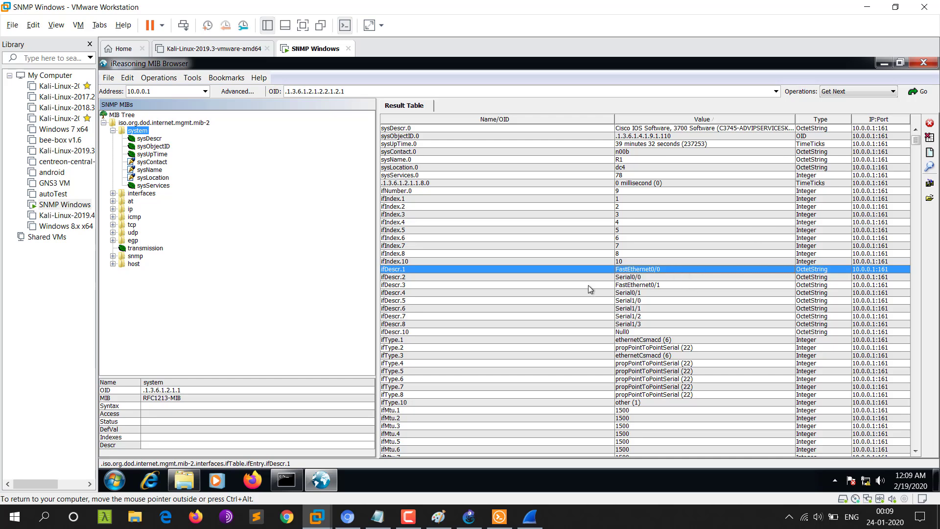
pyautogui.scroll(-3, 619, 327)
pyautogui.scroll(-1, 632, 294)
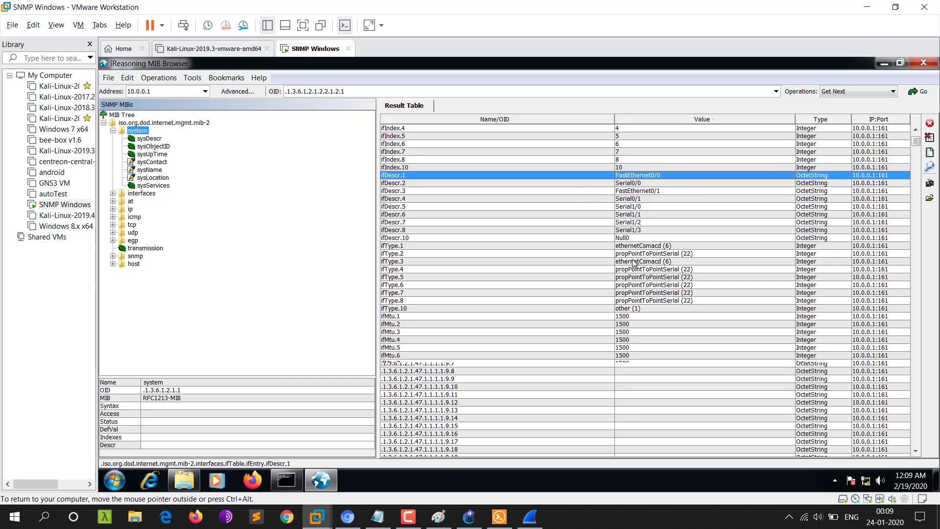
pyautogui.scroll(3, 557, 255)
pyautogui.click(635, 262)
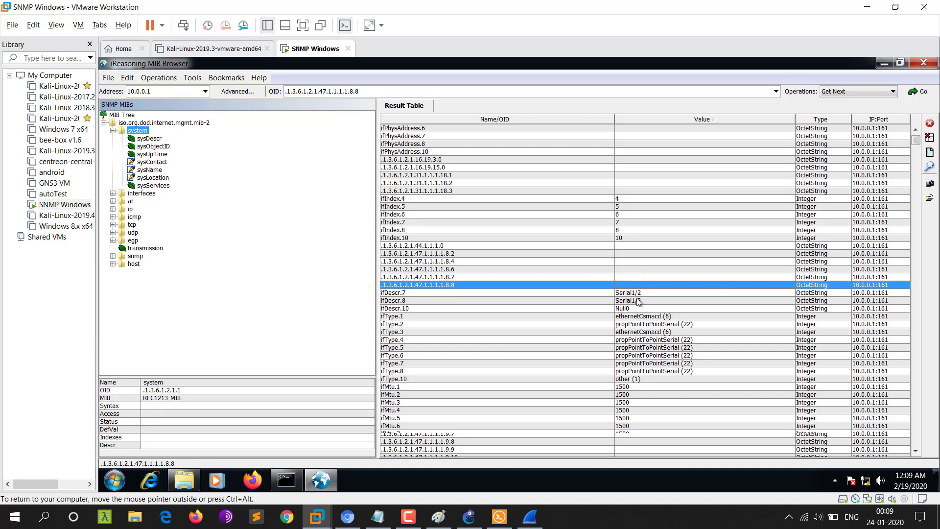
# - Expand the interfaces and ip branches of the MIB tree and run Get Subtree on the ip branch
pyautogui.click(138, 130)
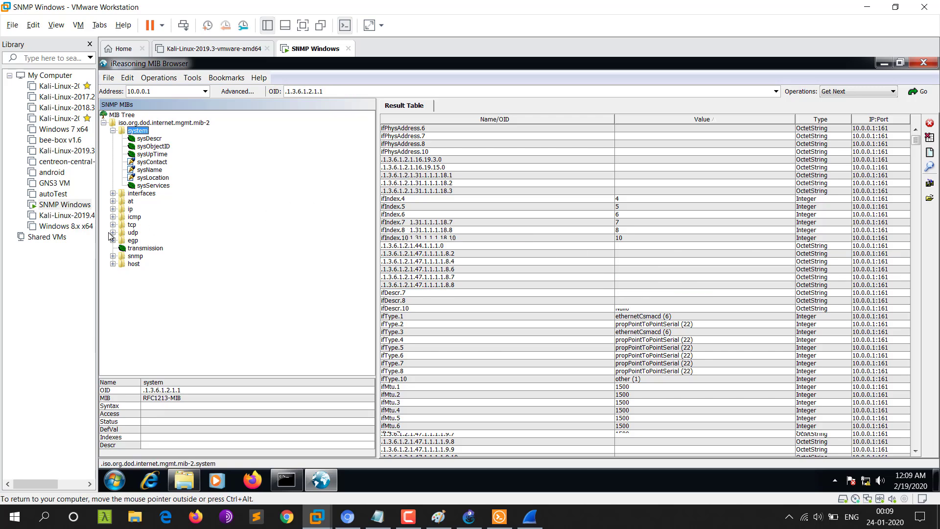
pyautogui.click(113, 194)
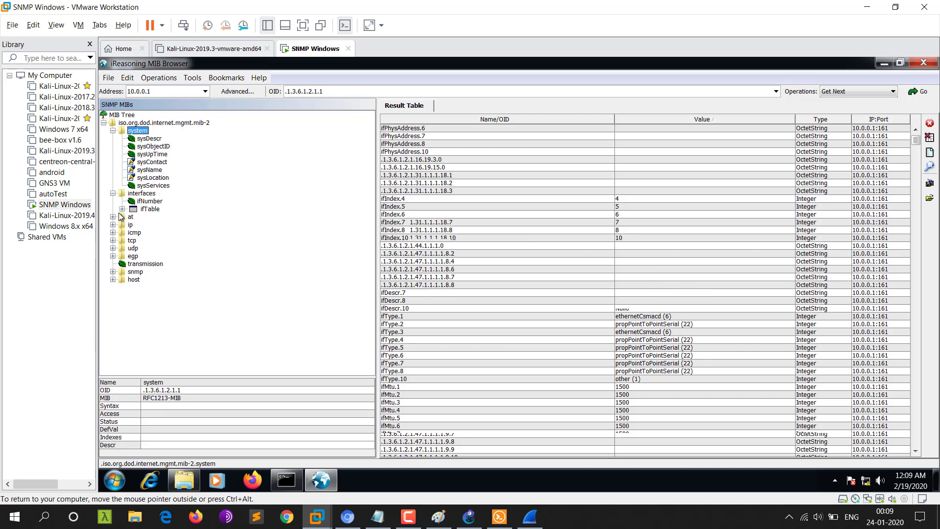
pyautogui.click(113, 225)
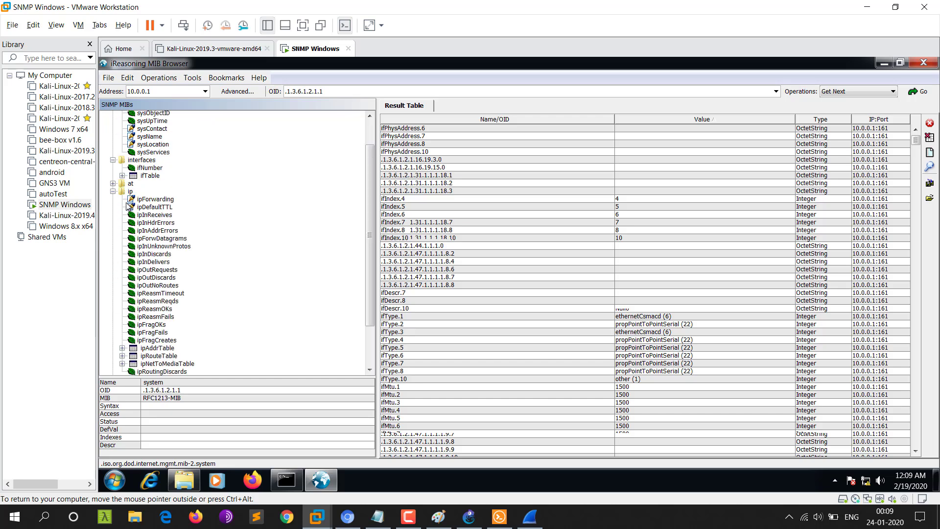
pyautogui.rightClick(128, 191)
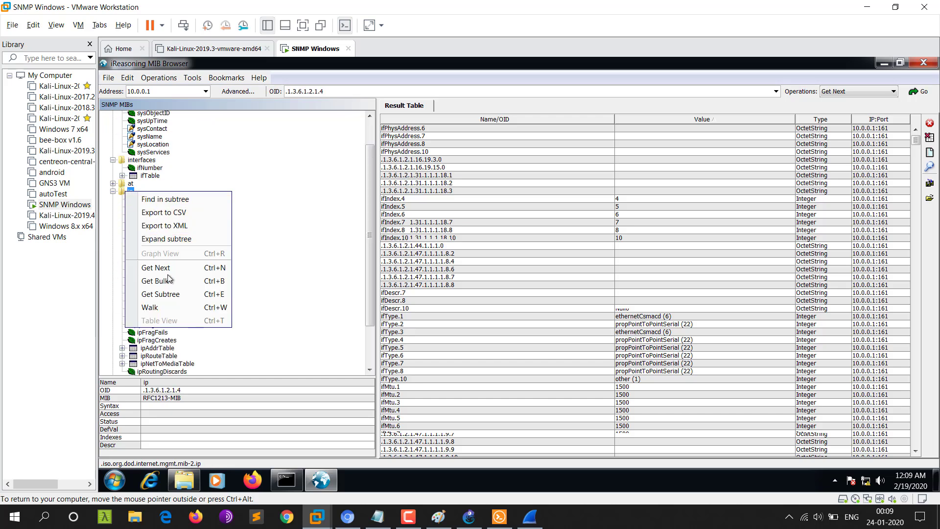
pyautogui.click(181, 296)
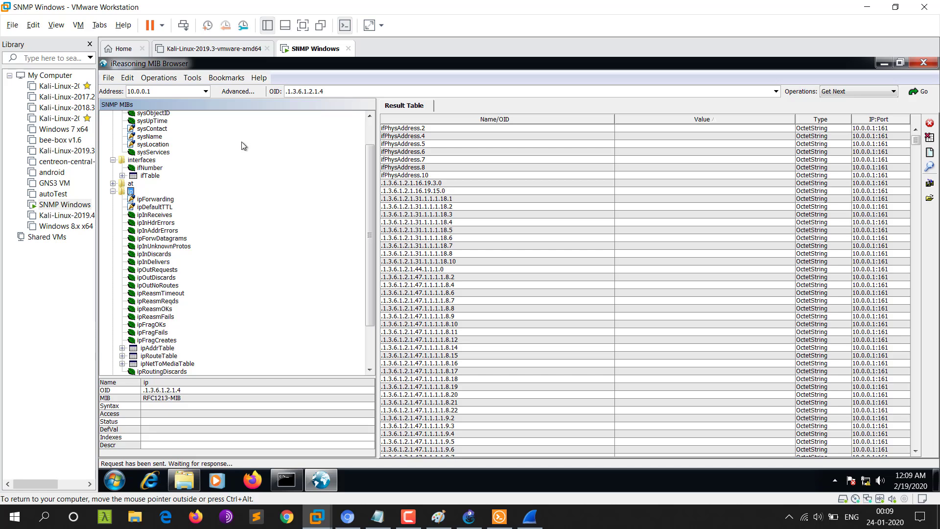
pyautogui.click(406, 519)
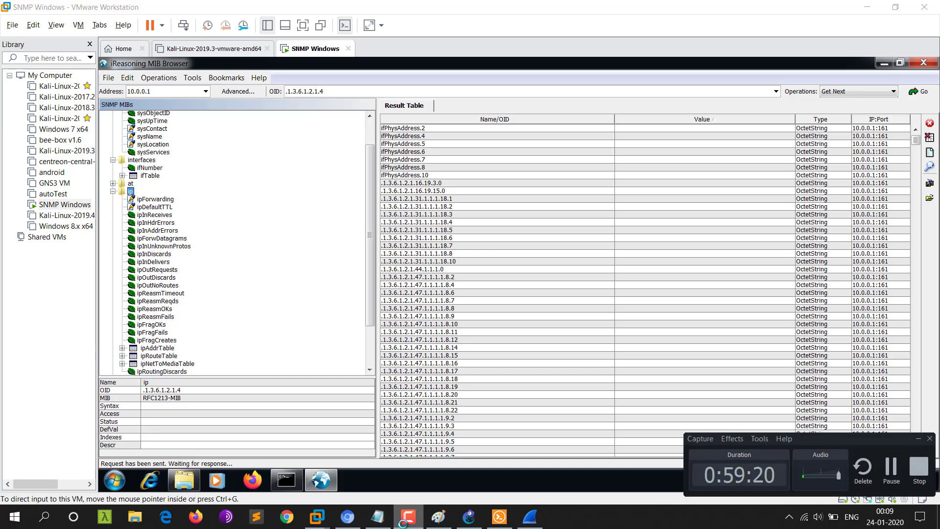
pyautogui.click(407, 518)
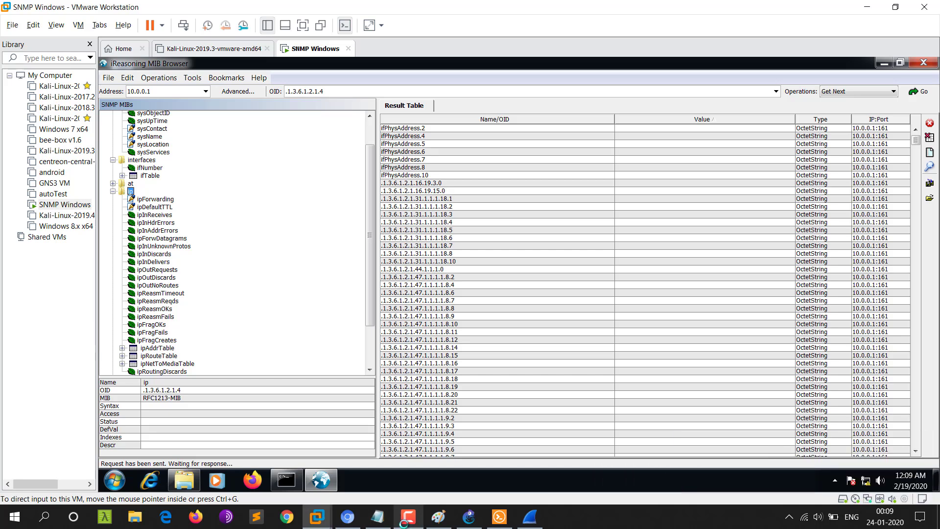
# - Look back through the OID rows returned in the result table
pyautogui.scroll(2, 370, 241)
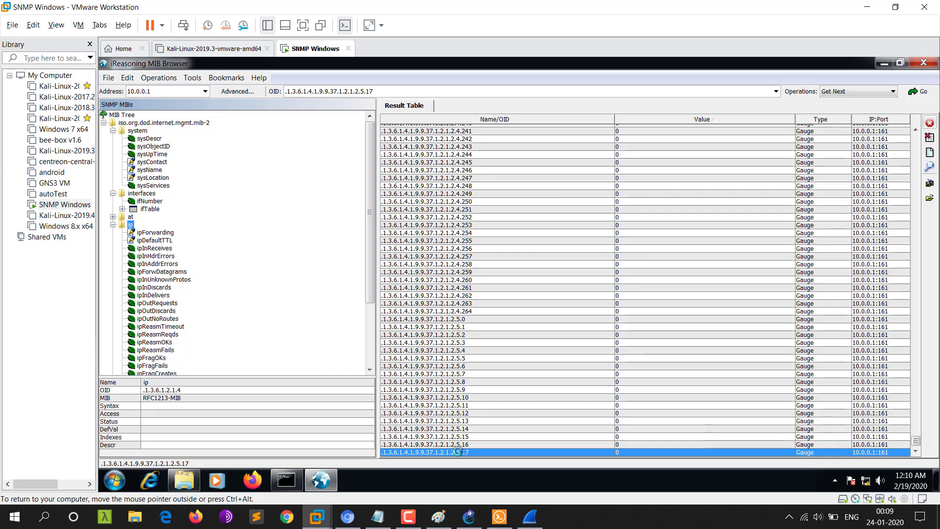
pyautogui.scroll(20, 684, 391)
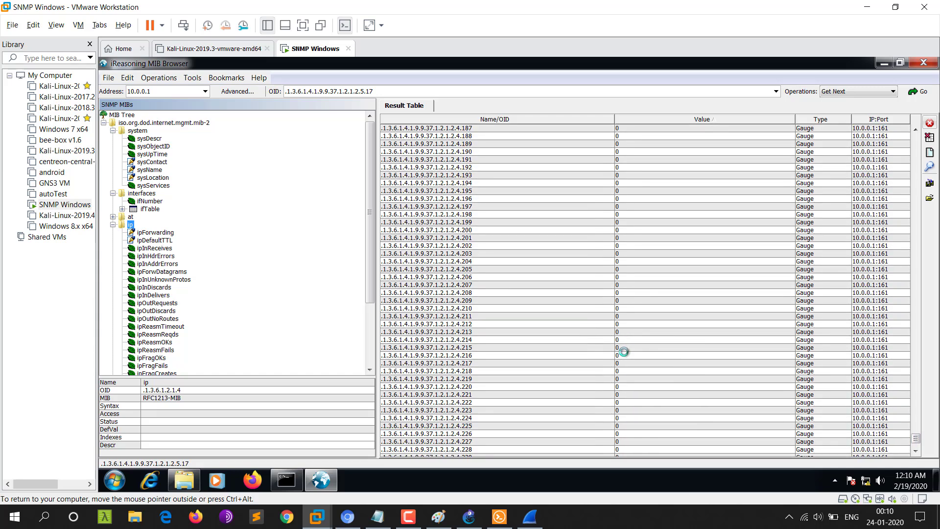
pyautogui.scroll(20, 624, 352)
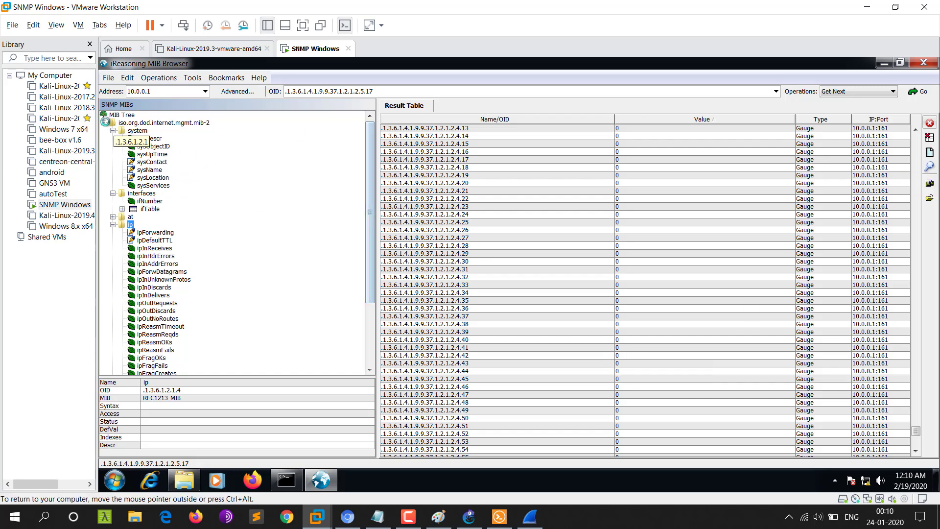
# - Collapse the expanded branches of the MIB tree and open the Trap Receiver
pyautogui.click(113, 130)
pyautogui.click(112, 138)
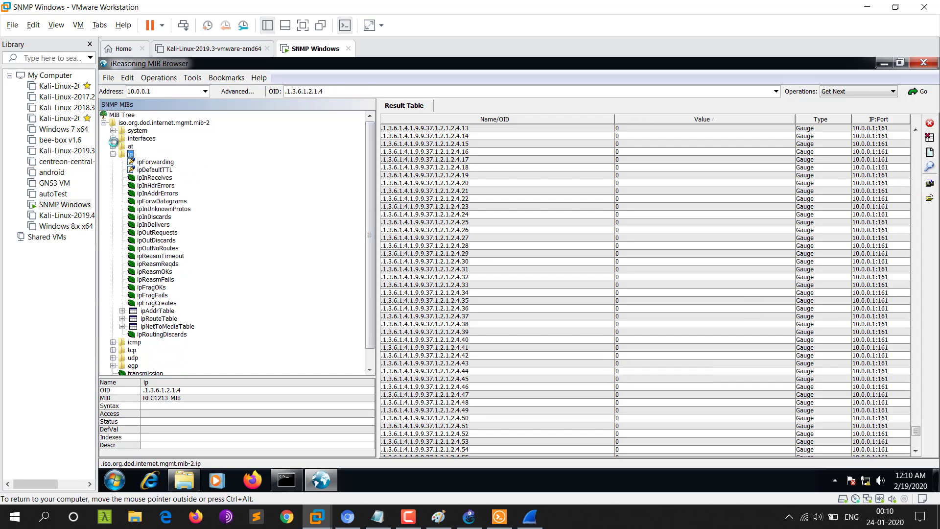
pyautogui.click(193, 77)
pyautogui.click(215, 93)
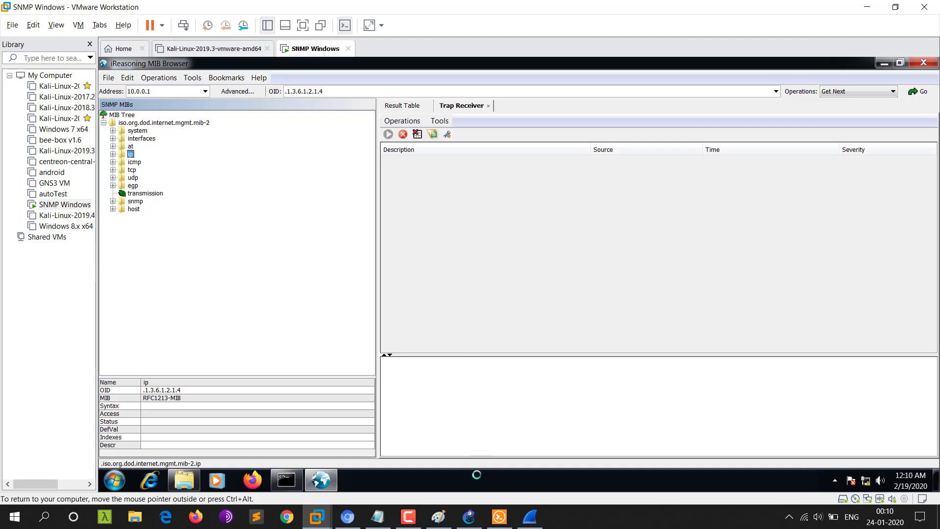
# - Switch to the R1 console, place it beside the MIB tree, leave configuration mode and save the configuration with wr
pyautogui.click(500, 516)
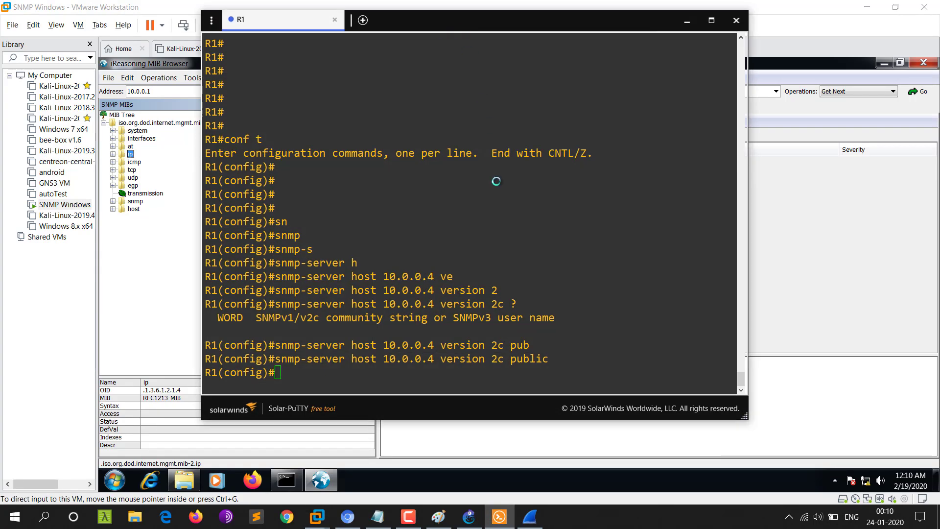
pyautogui.moveTo(511, 26); pyautogui.dragTo(887, 65)
pyautogui.click(871, 248)
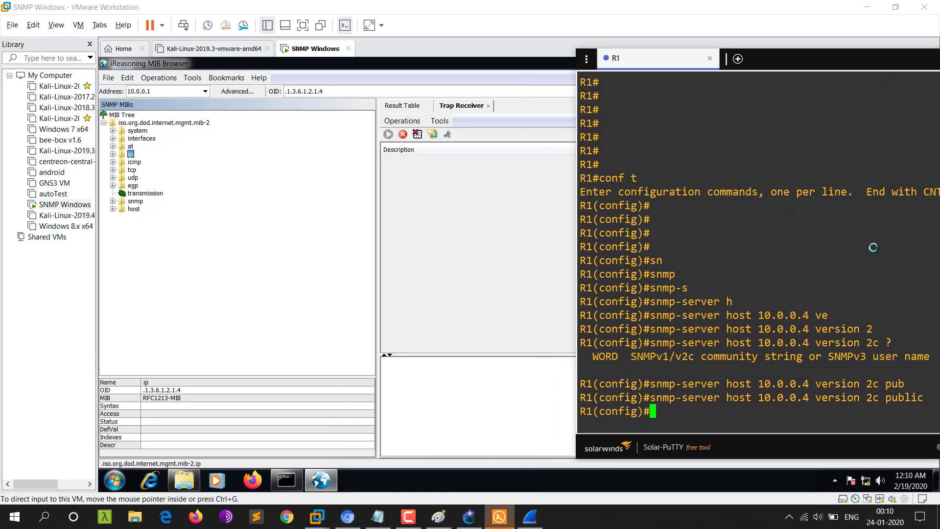
pyautogui.hotkey('ctrl', 'z')
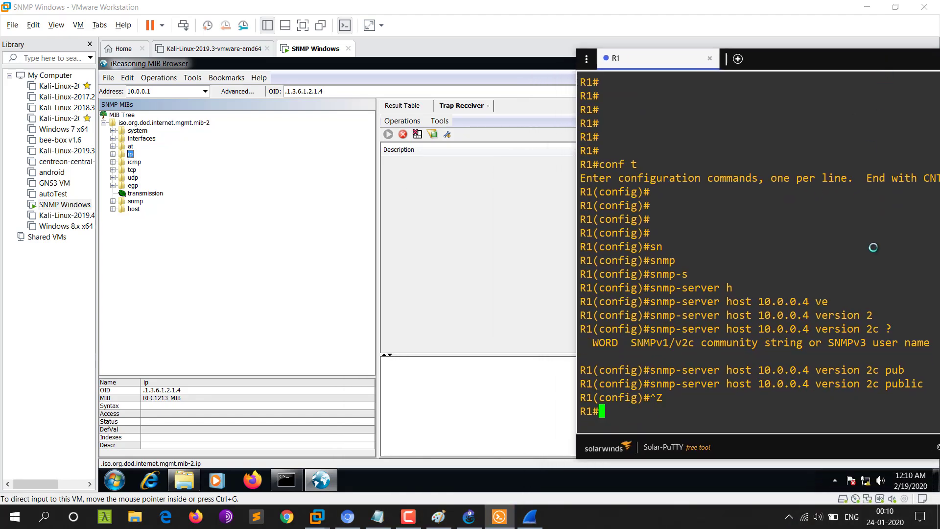
pyautogui.write('wr')
pyautogui.press('Return')
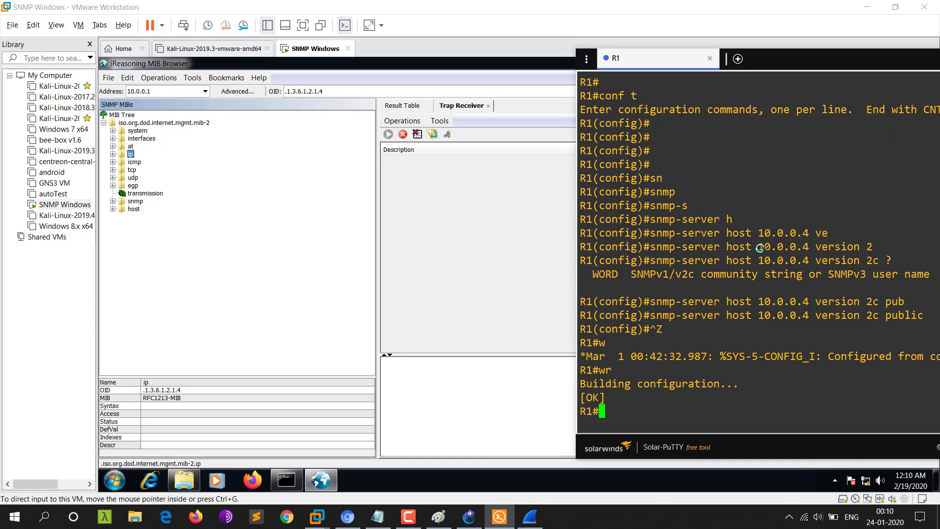
# - Check the Trap Receiver for incoming traps and return to the R1 console
pyautogui.click(467, 181)
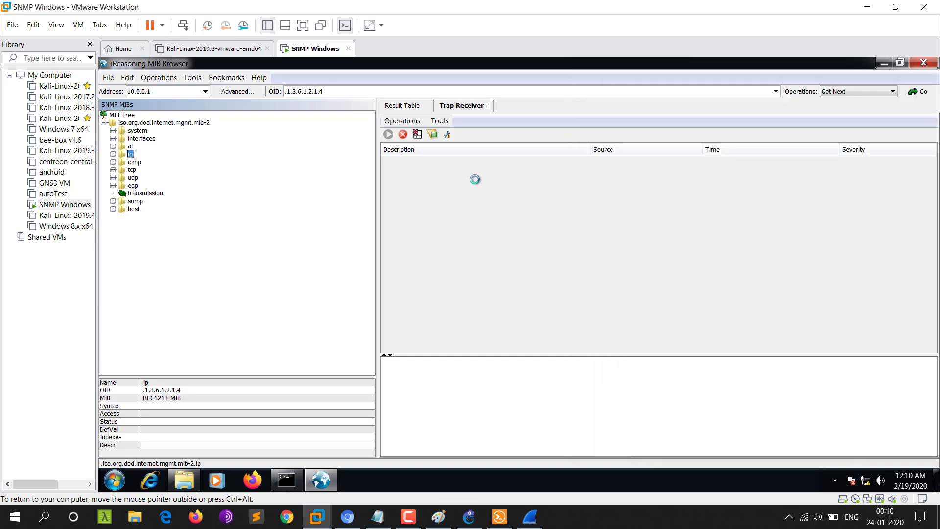
pyautogui.click(500, 517)
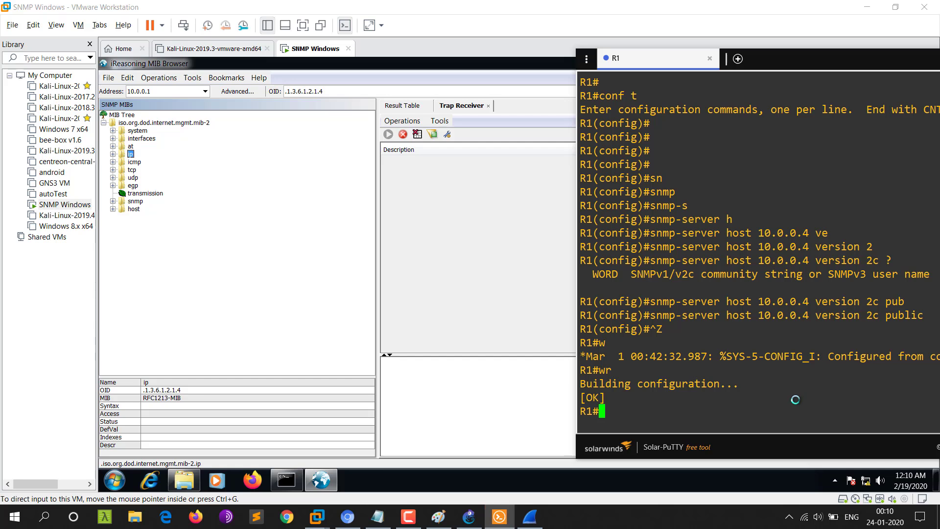
# - Review the advanced SNMP agent properties for 10.0.0.1 in the MIB Browser and return to the R1 console
pyautogui.click(334, 135)
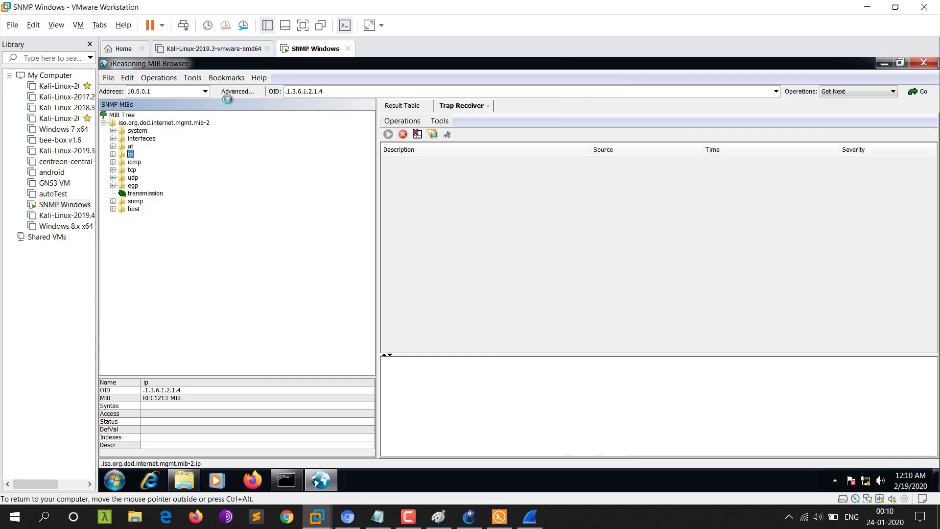
pyautogui.click(235, 91)
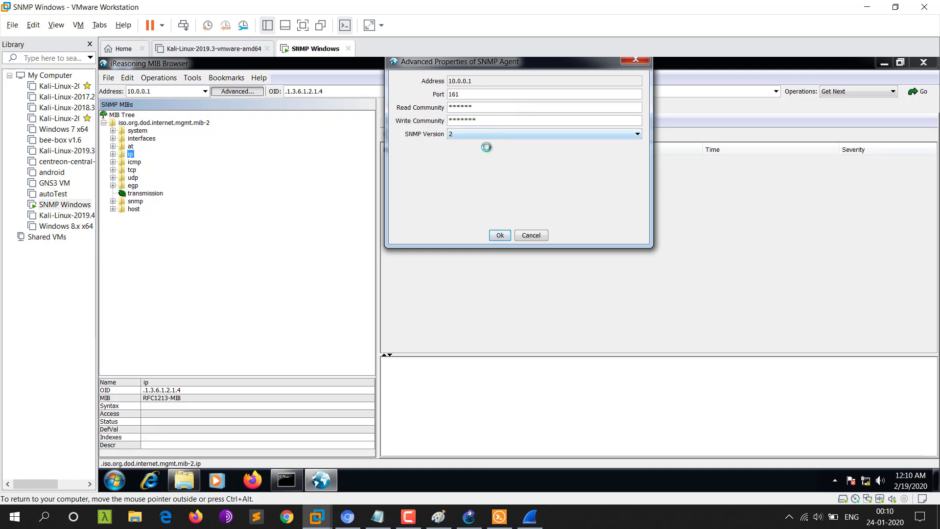
pyautogui.click(500, 235)
pyautogui.click(499, 517)
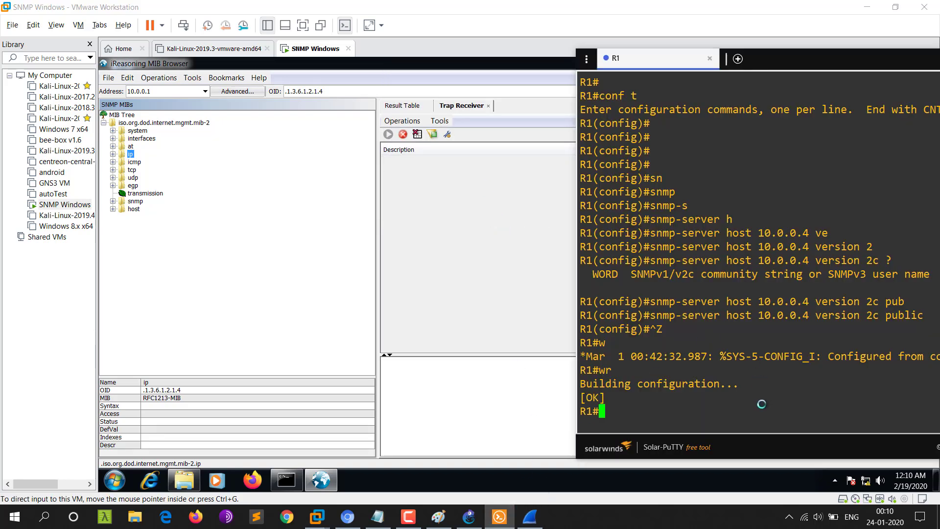
# - Enter global configuration mode on R1 and open the configuration of interface f0/0
pyautogui.write('conf t')
pyautogui.press('Return')
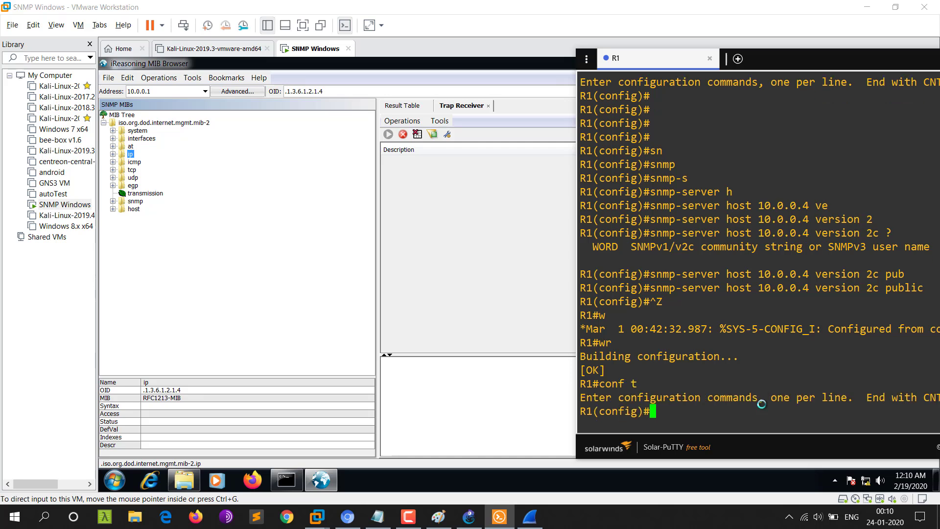
pyautogui.write('int f0/0')
pyautogui.press('Return')
pyautogui.press('Return')
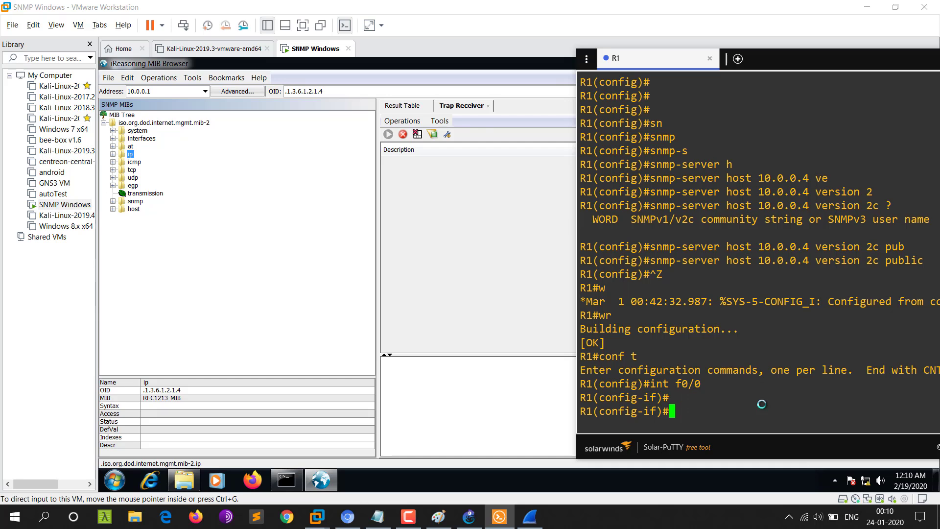
pyautogui.press('Return')
pyautogui.press('Return')
# - Shut down interface f0/0 with sh and bring it back up with no sh
pyautogui.write('sh')
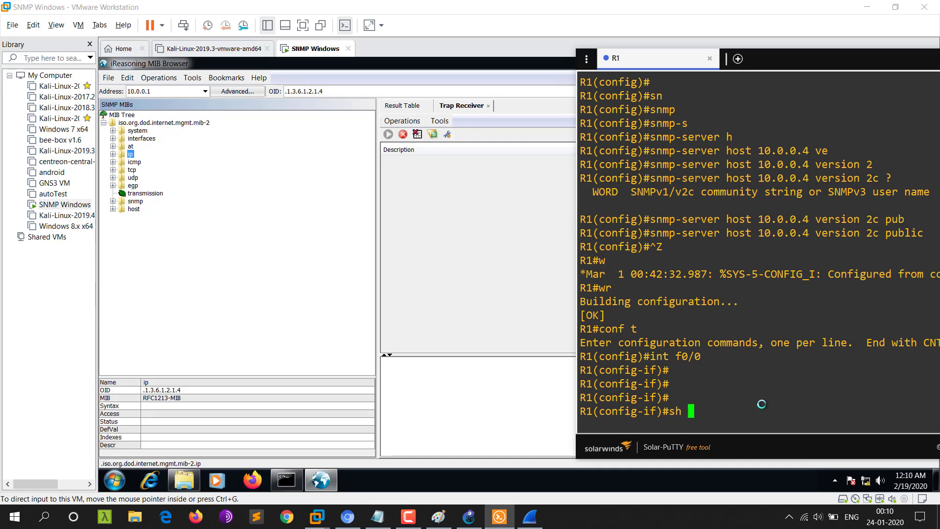
pyautogui.press('Return')
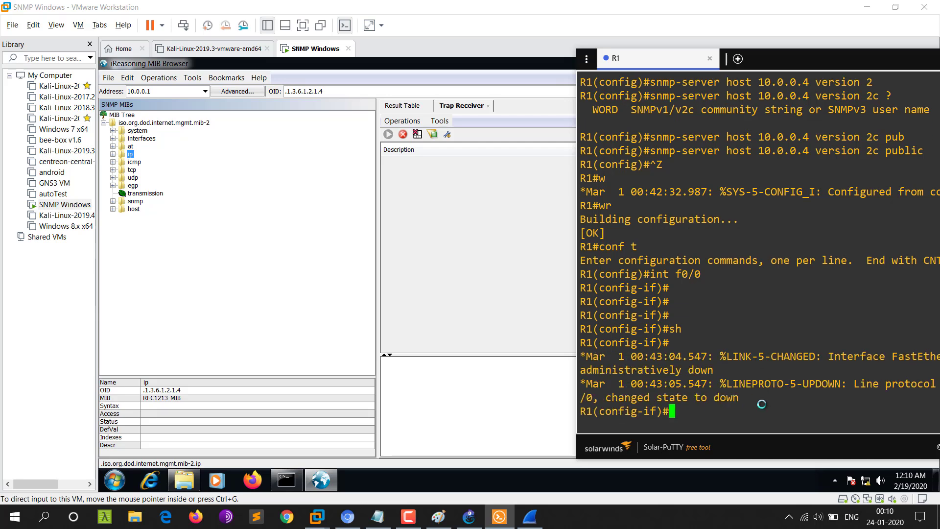
pyautogui.write('no sh')
pyautogui.press('Return')
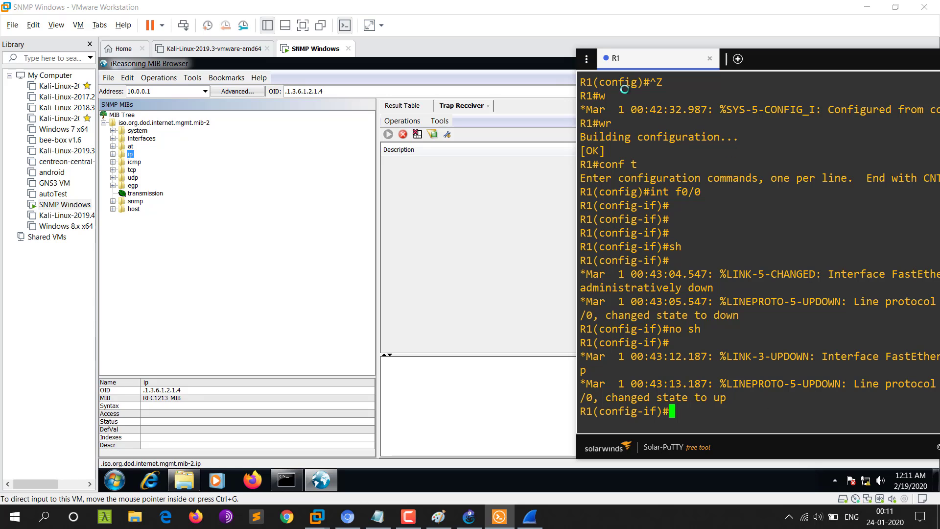
# - Return to the Trap Receiver, widen its pane and open Control Panel in the Windows virtual machine
pyautogui.click(485, 169)
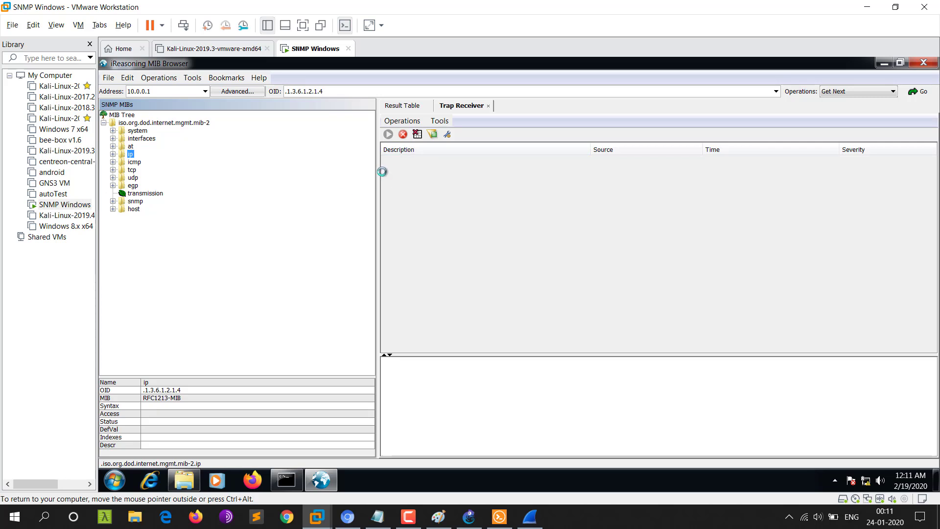
pyautogui.moveTo(379, 171); pyautogui.dragTo(304, 170)
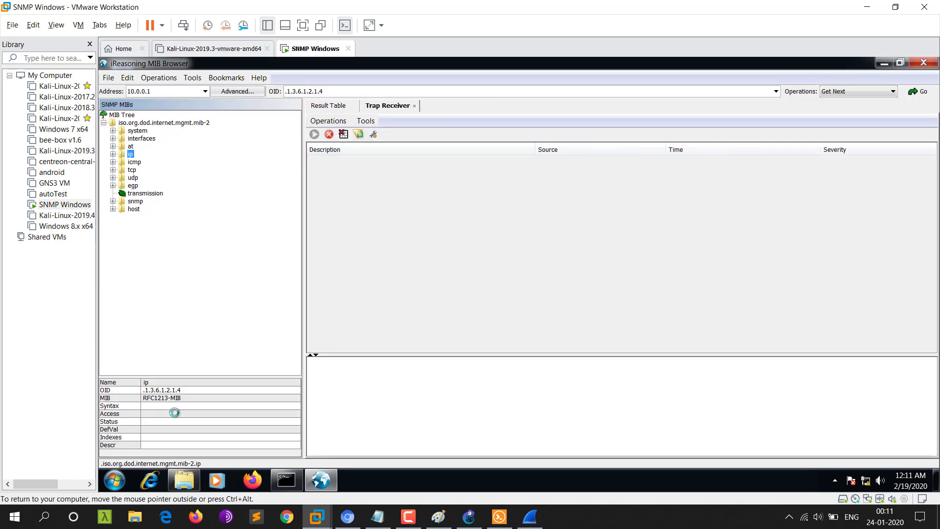
pyautogui.click(114, 480)
pyautogui.click(573, 214)
pyautogui.click(114, 481)
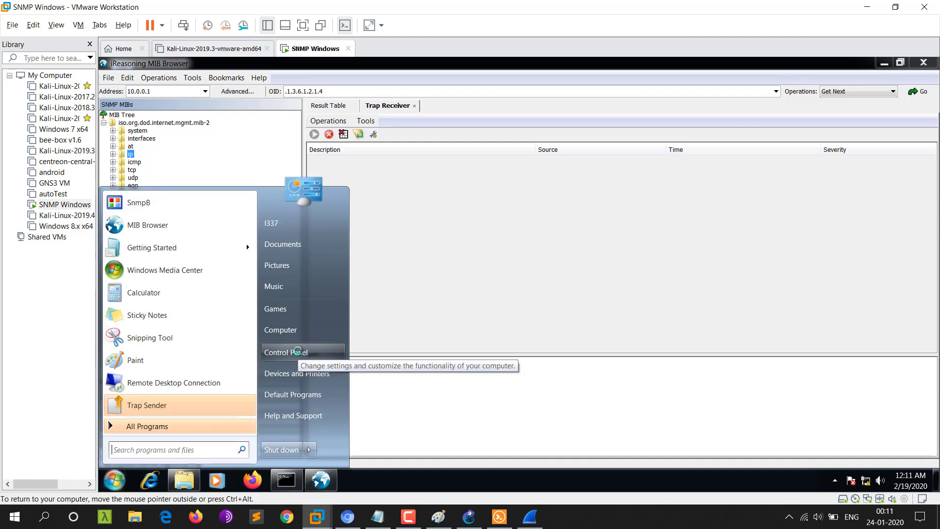
pyautogui.click(297, 351)
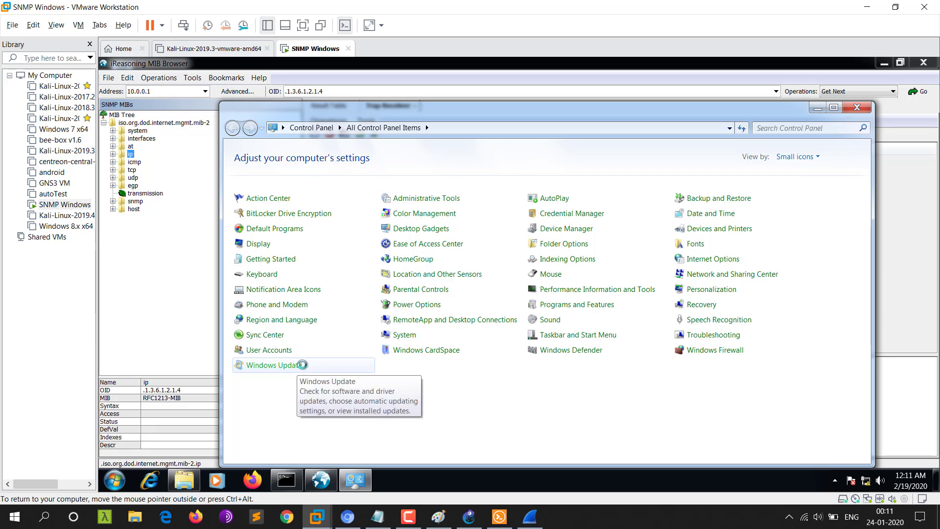
# - Open the advanced settings of Windows Firewall and display the inbound rules
pyautogui.click(275, 365)
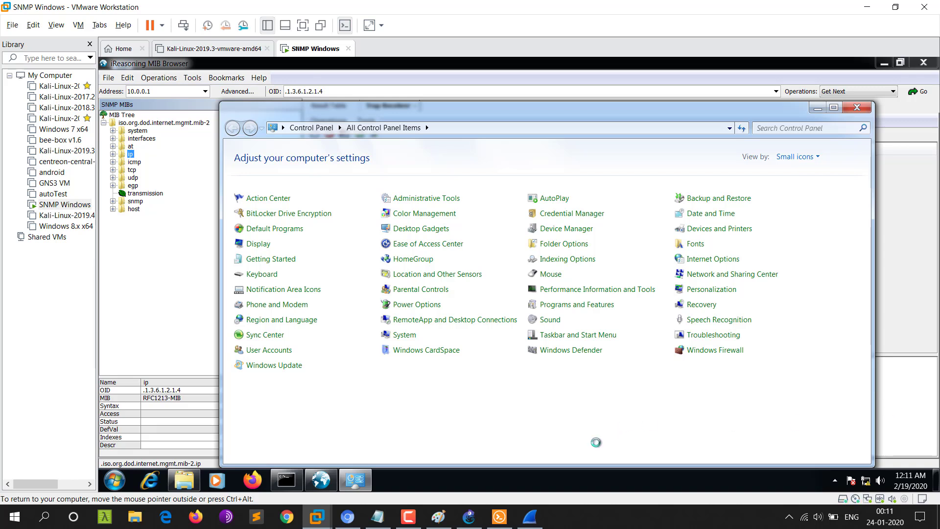
pyautogui.click(417, 507)
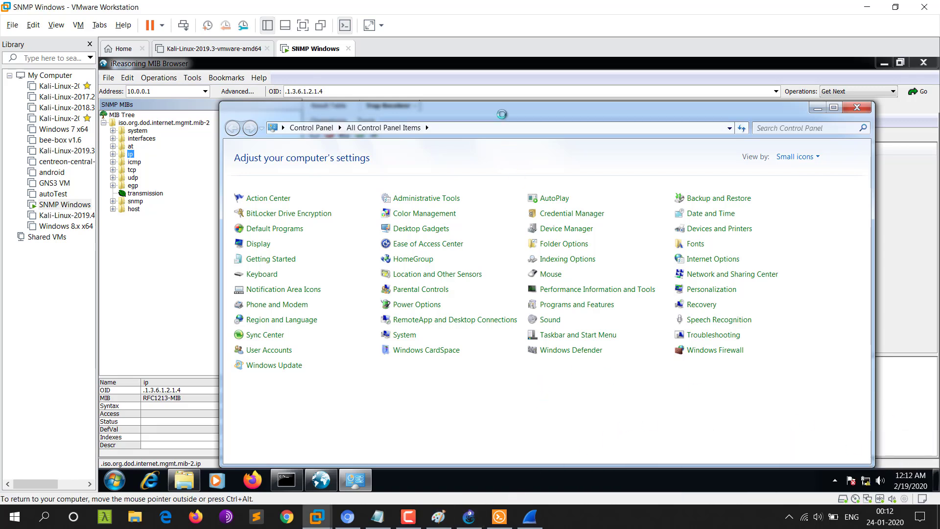
pyautogui.moveTo(499, 108); pyautogui.dragTo(487, 89)
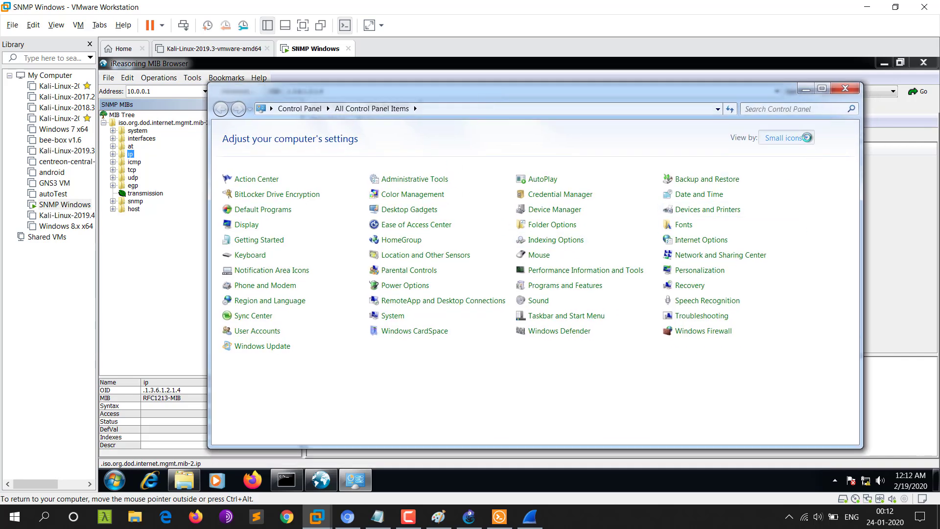
pyautogui.click(784, 138)
pyautogui.click(793, 181)
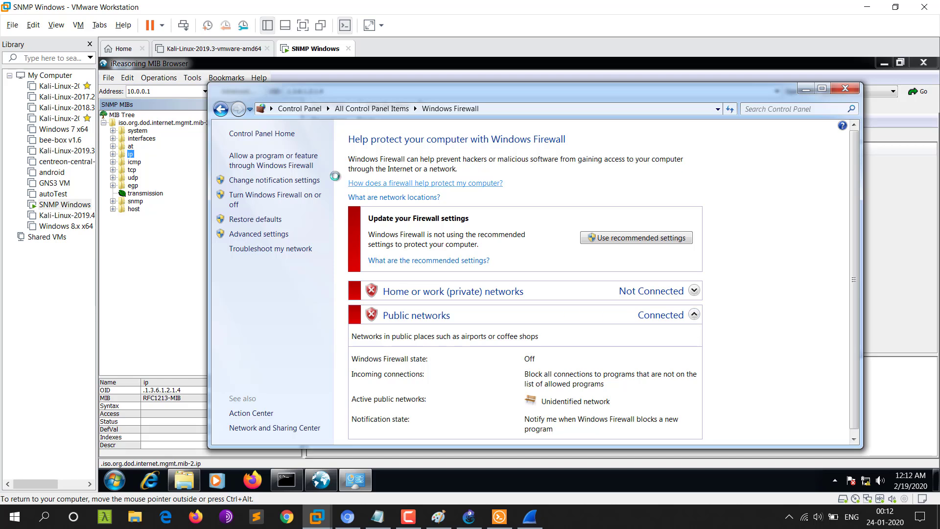
pyautogui.click(281, 233)
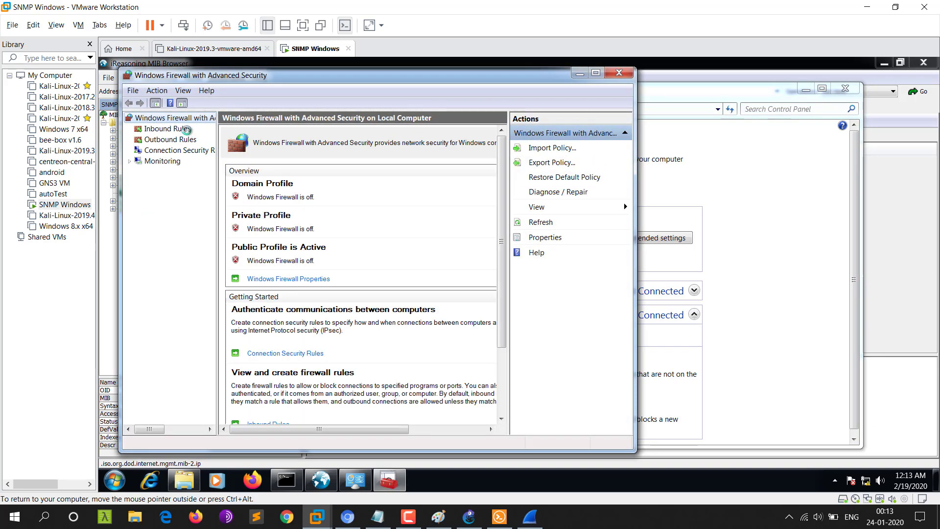
pyautogui.click(187, 130)
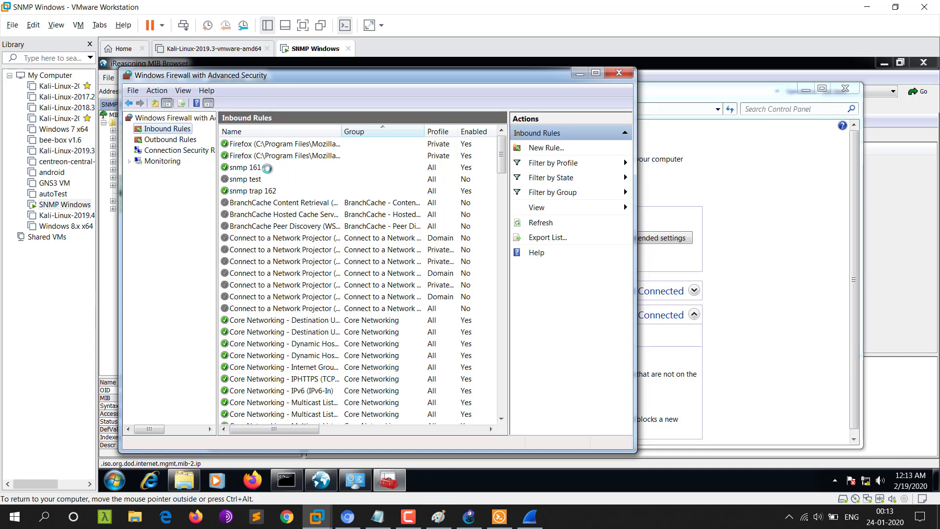
# - Delete the inbound rules snmp 161, snmp trap 162 and snmp test
pyautogui.click(267, 168)
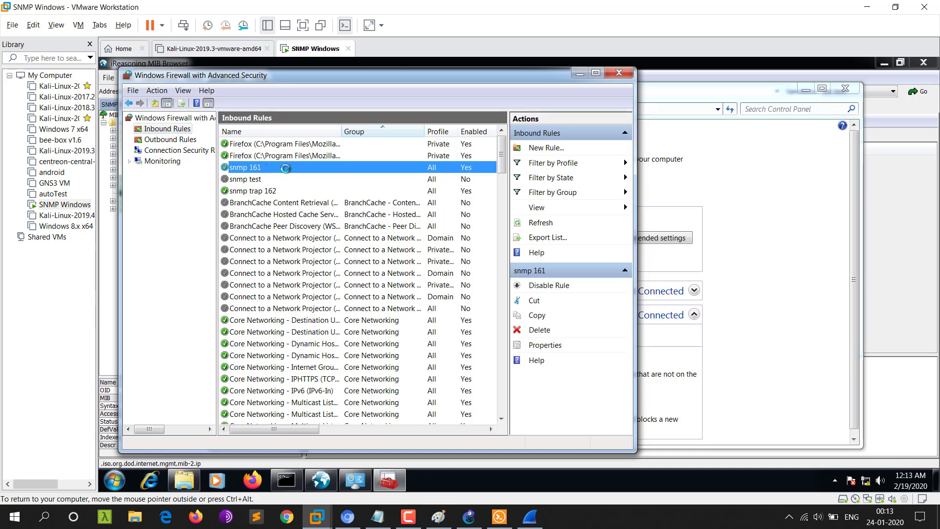
pyautogui.click(539, 330)
pyautogui.click(542, 310)
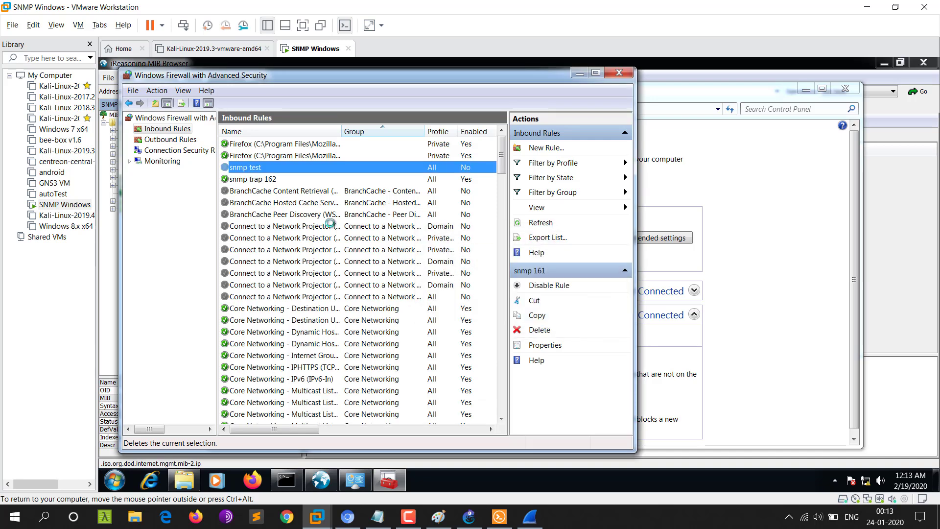
pyautogui.click(267, 179)
pyautogui.click(552, 326)
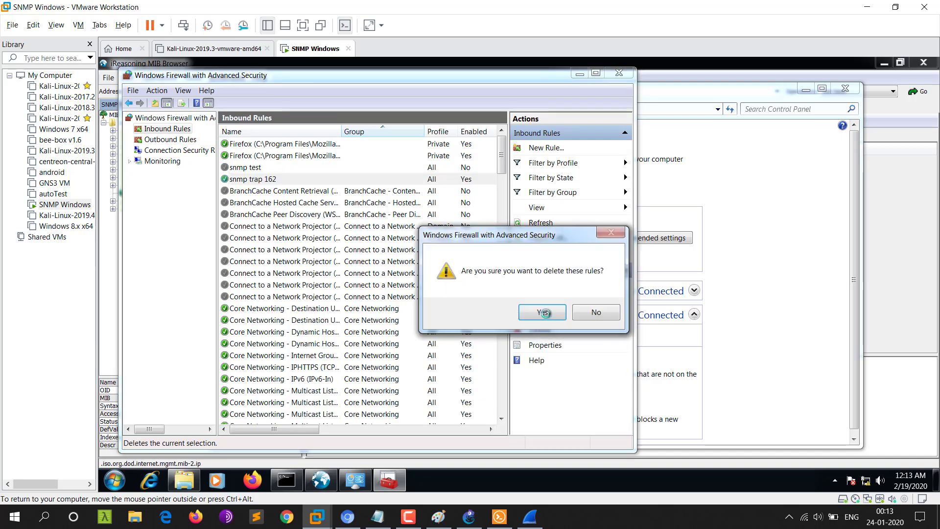
pyautogui.click(542, 311)
pyautogui.click(264, 168)
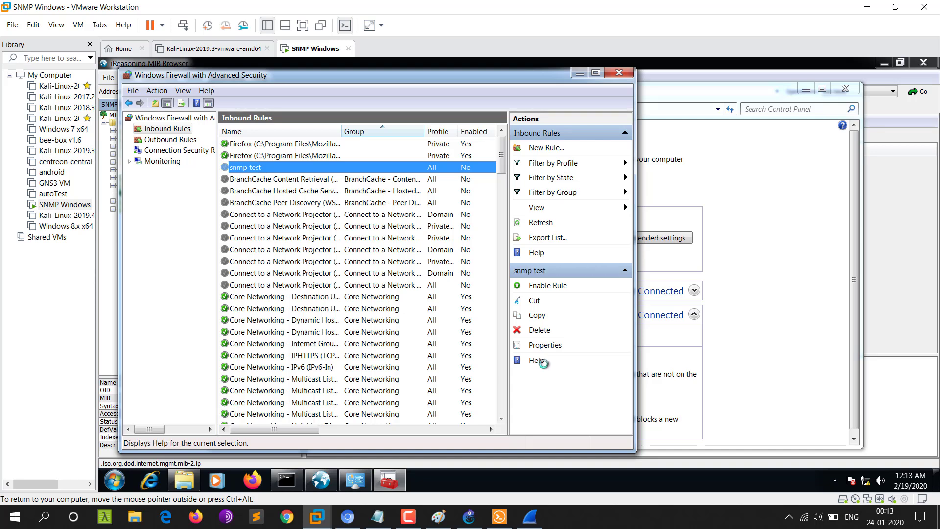
pyautogui.click(540, 329)
pyautogui.click(543, 310)
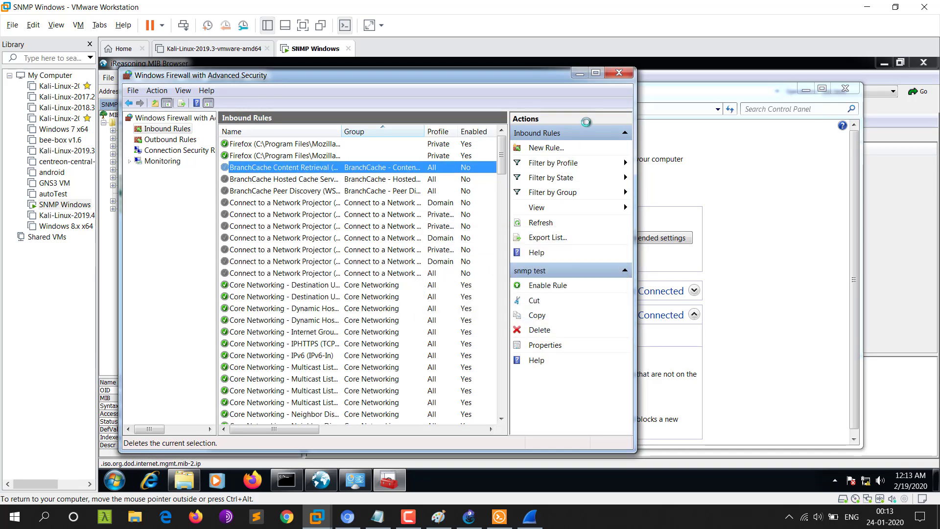
# - Maximize the firewall window and start a new custom inbound rule that applies to all programs
pyautogui.click(596, 72)
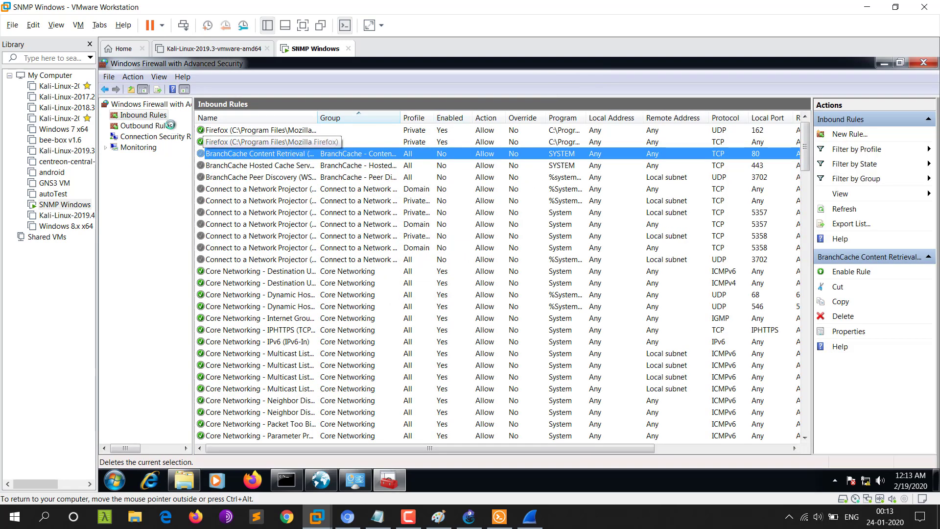
pyautogui.click(843, 133)
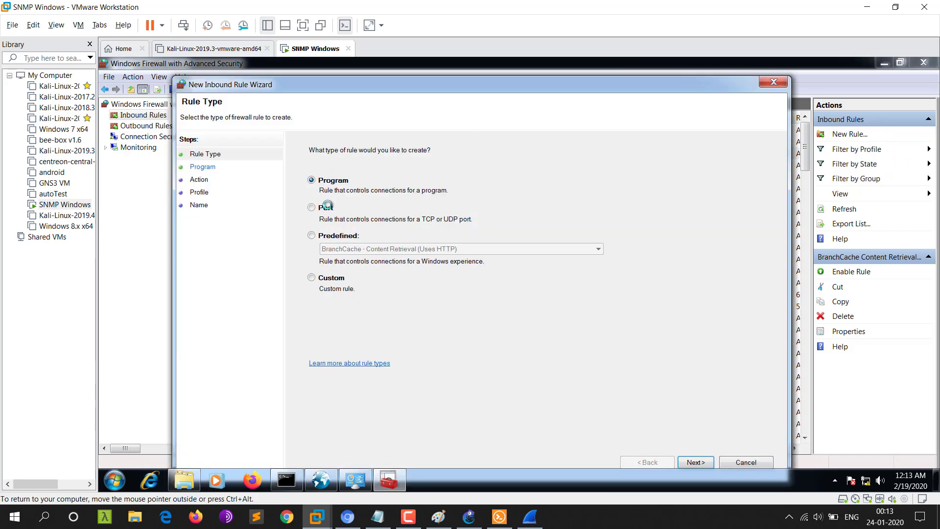
pyautogui.click(694, 461)
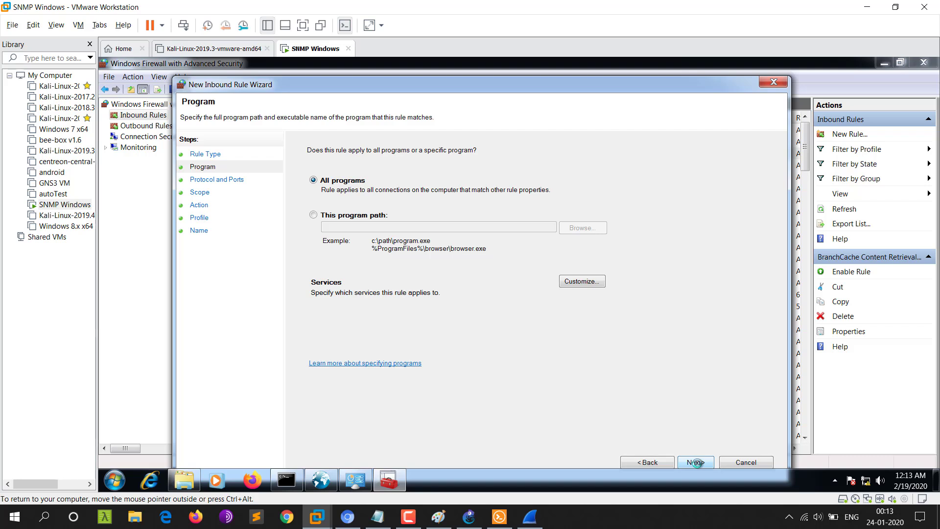
pyautogui.click(697, 462)
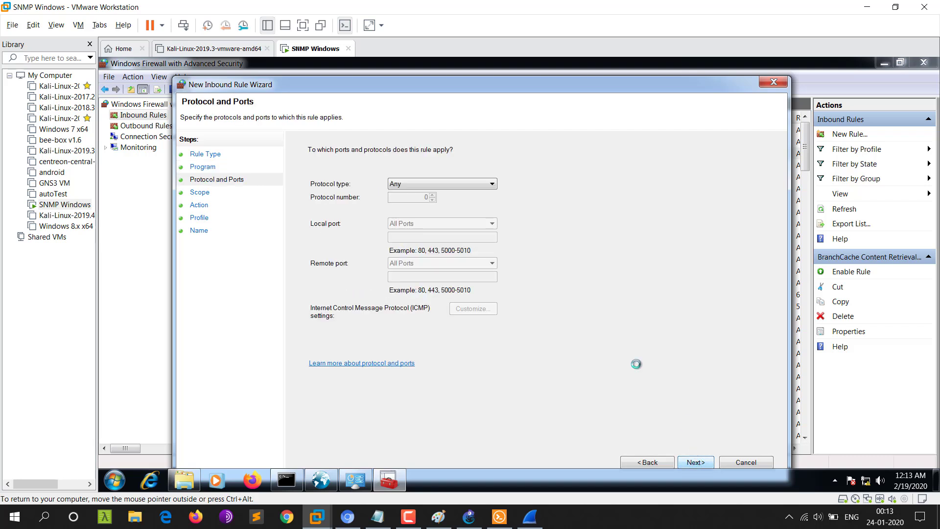
# - Set the rule's protocol type to UDP and its local port to the specific ports 161-162
pyautogui.click(419, 185)
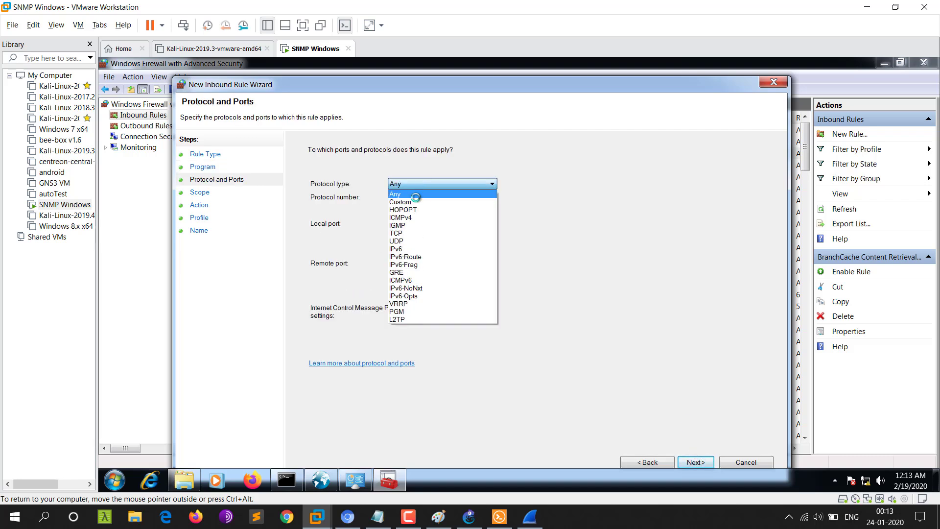
pyautogui.click(406, 241)
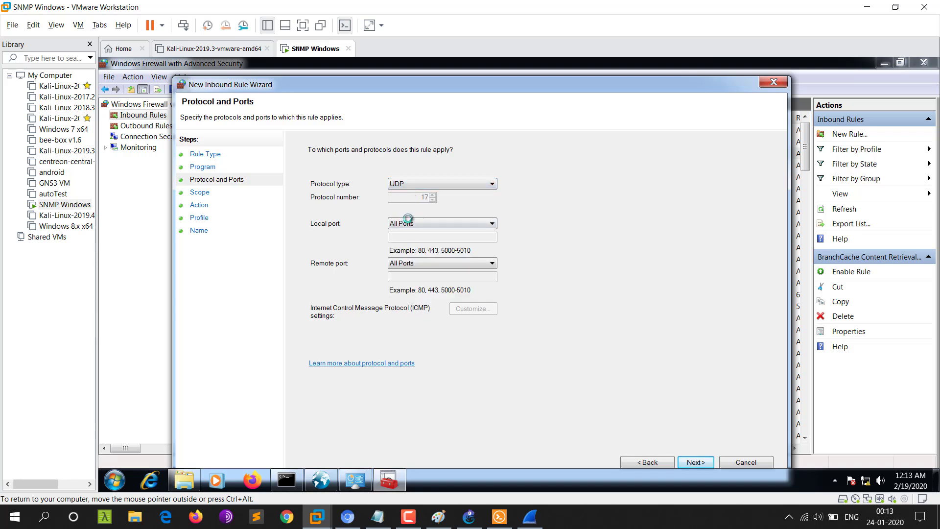
pyautogui.click(410, 223)
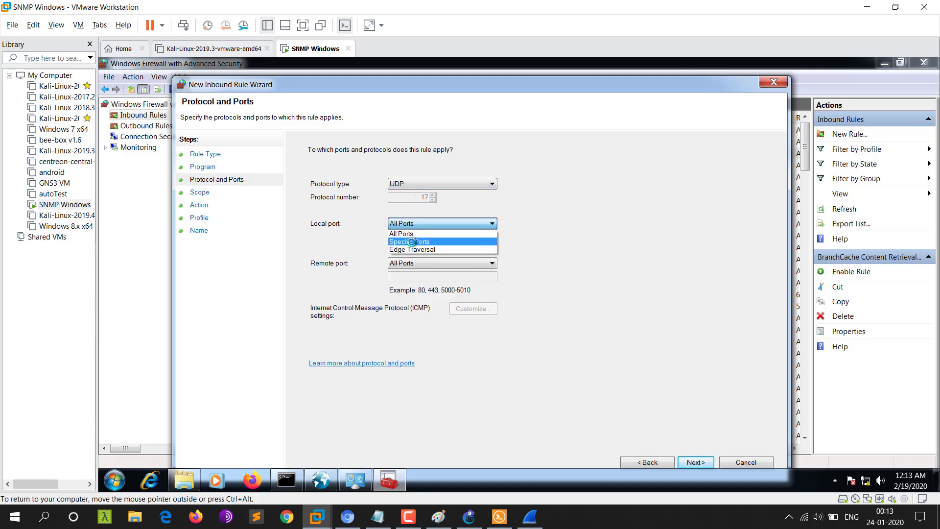
pyautogui.click(411, 241)
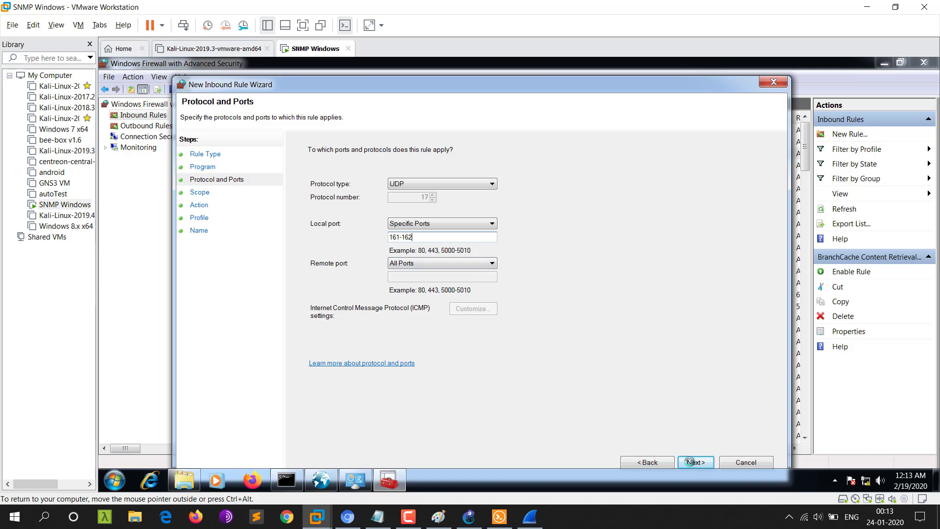
pyautogui.click(690, 462)
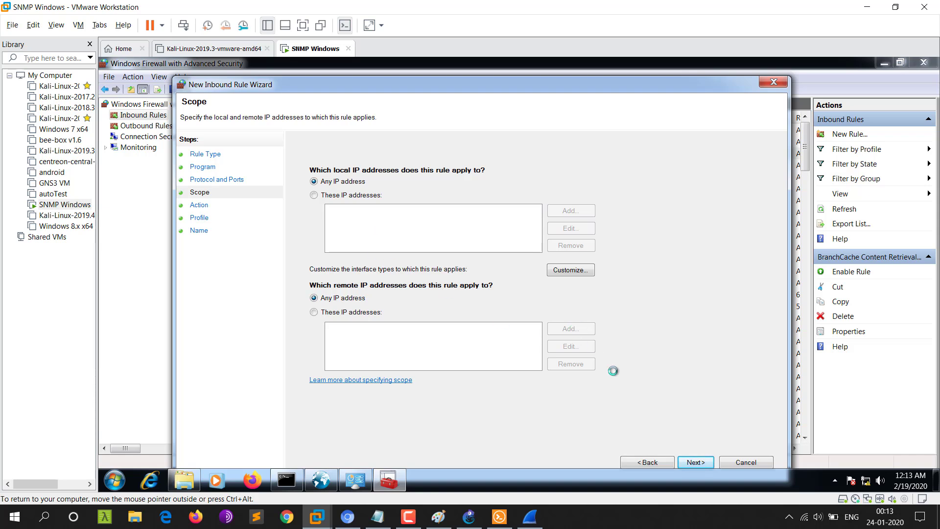
# - Allow the connection for any local and remote IP address and apply the rule to the Domain, Private and Public profiles
pyautogui.click(695, 463)
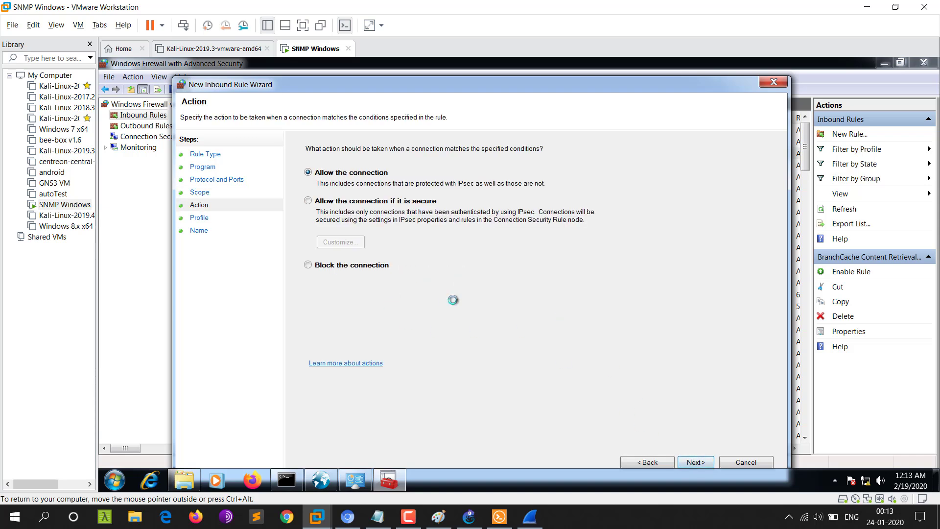
pyautogui.click(692, 462)
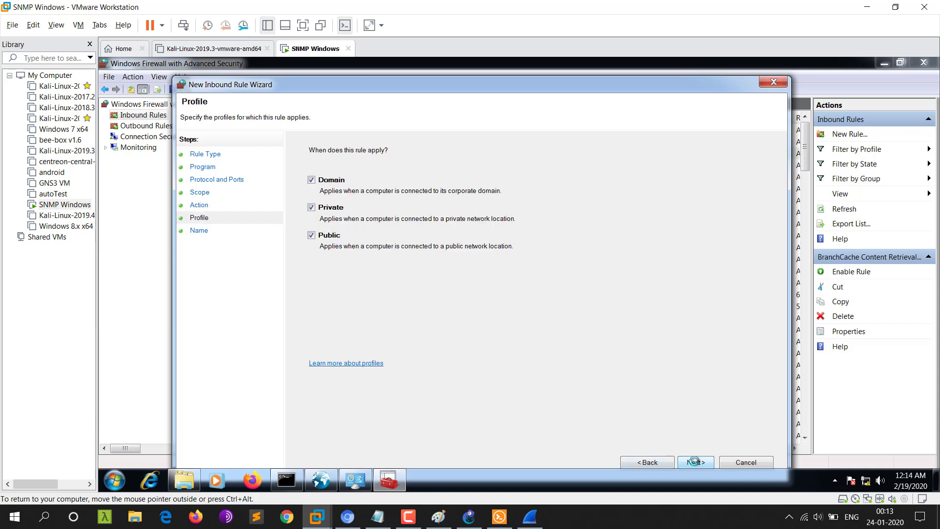
pyautogui.click(695, 462)
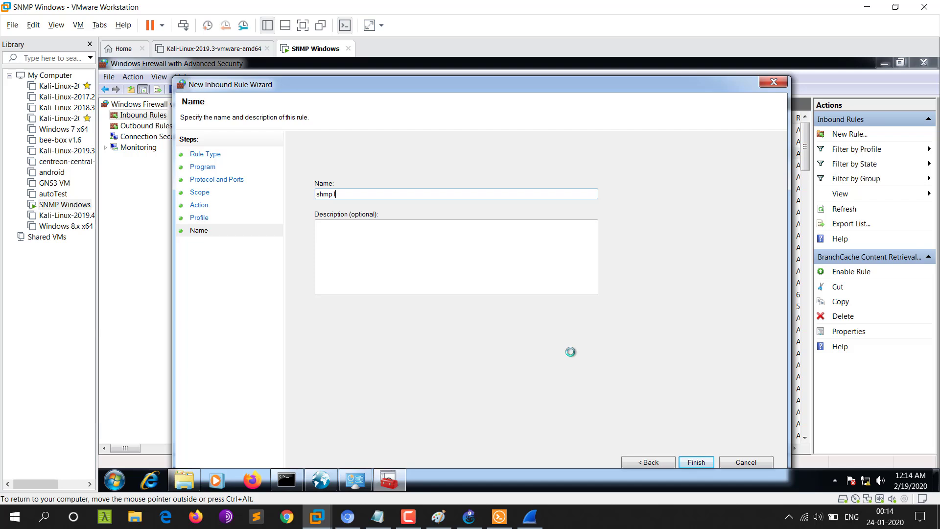
# - Create the new inbound rule with the name snmp lab, and enable the selected snmp lab and BranchCache Content Retrieval rules
pyautogui.press('Tab')
pyautogui.click(696, 462)
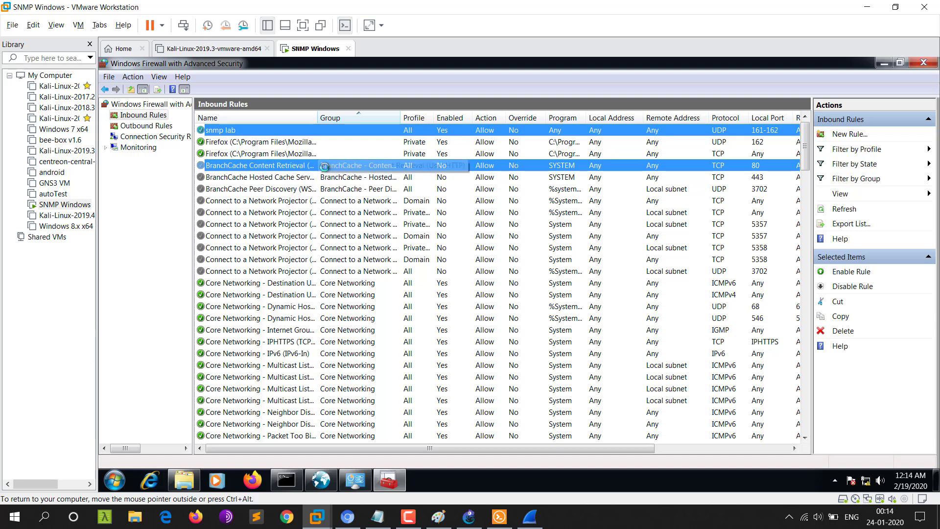
pyautogui.rightClick(751, 125)
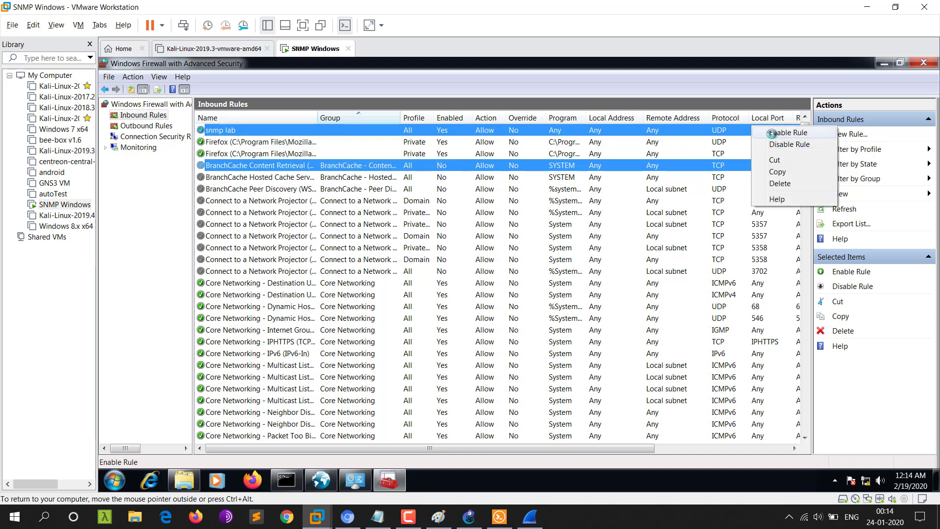
pyautogui.click(772, 133)
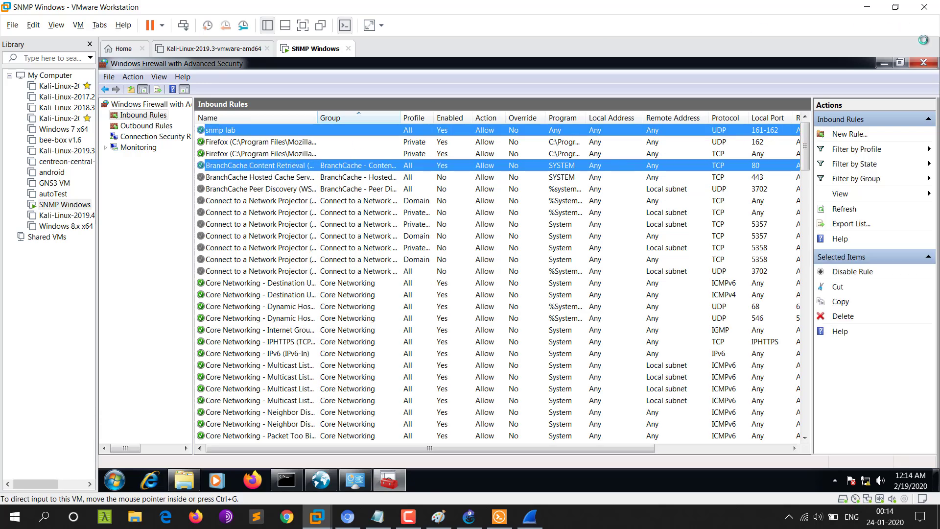
# - Close the advanced firewall window, the Windows Firewall control panel and the MIB Browser
pyautogui.click(924, 62)
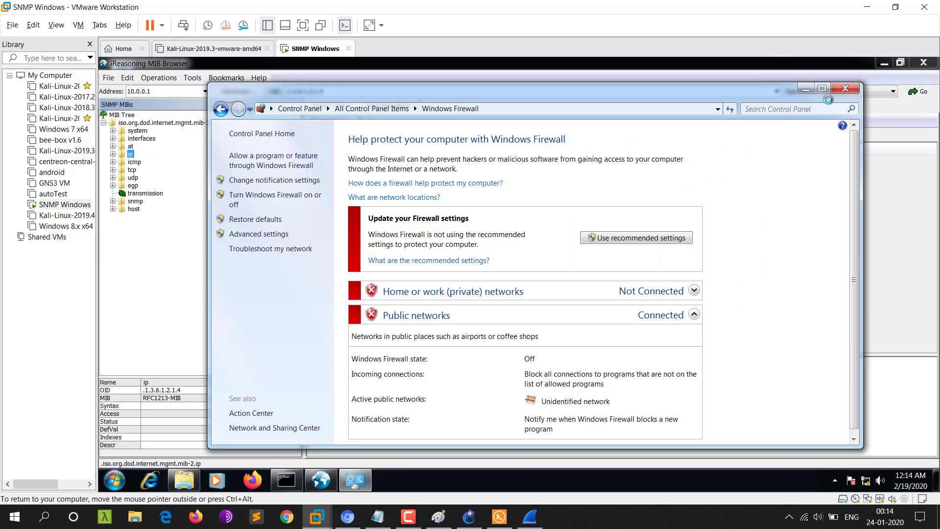
pyautogui.click(845, 90)
pyautogui.click(924, 62)
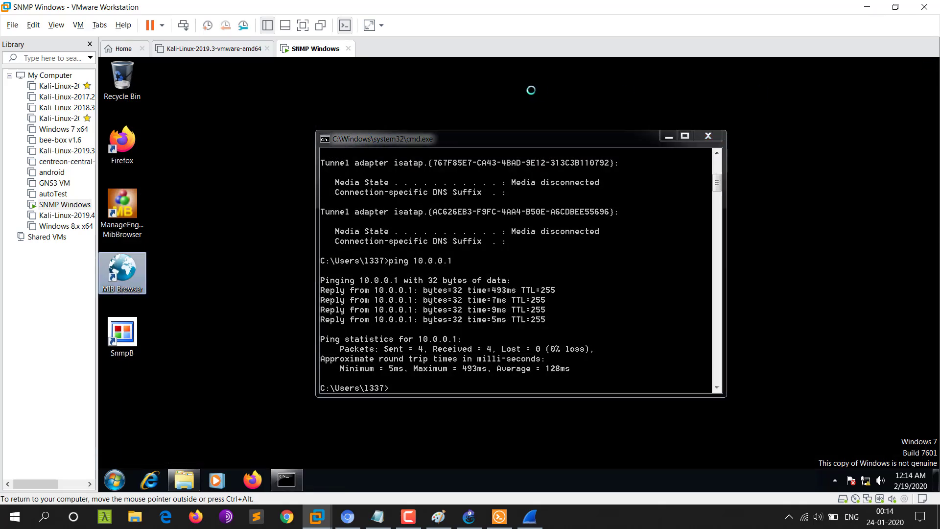
# - Refresh the virtual machine's desktop and reopen MIB Browser
pyautogui.rightClick(532, 92)
pyautogui.click(184, 206)
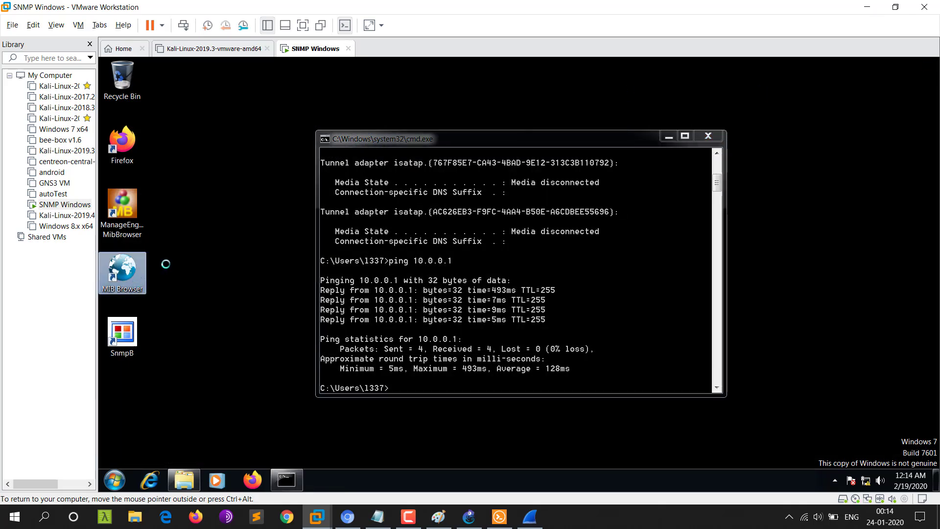
pyautogui.rightClick(235, 141)
pyautogui.click(250, 173)
pyautogui.rightClick(258, 175)
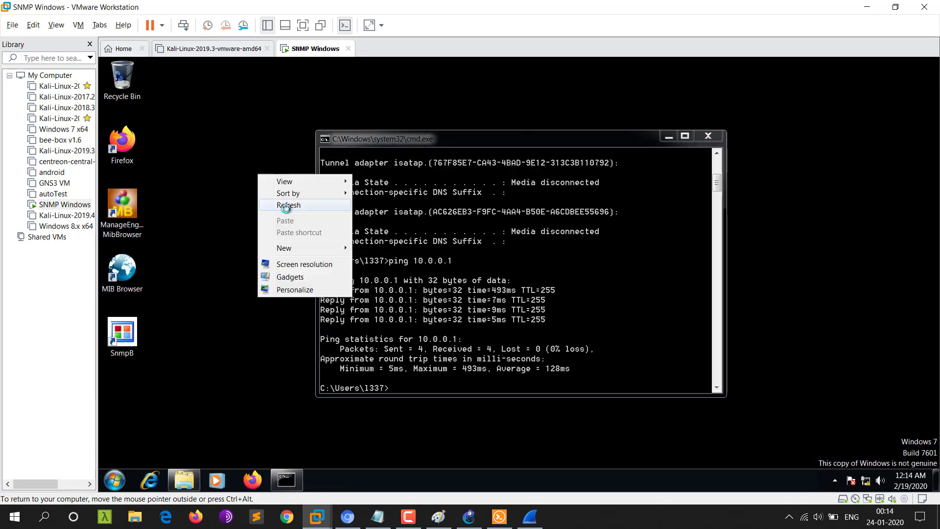
pyautogui.click(287, 205)
pyautogui.click(478, 64)
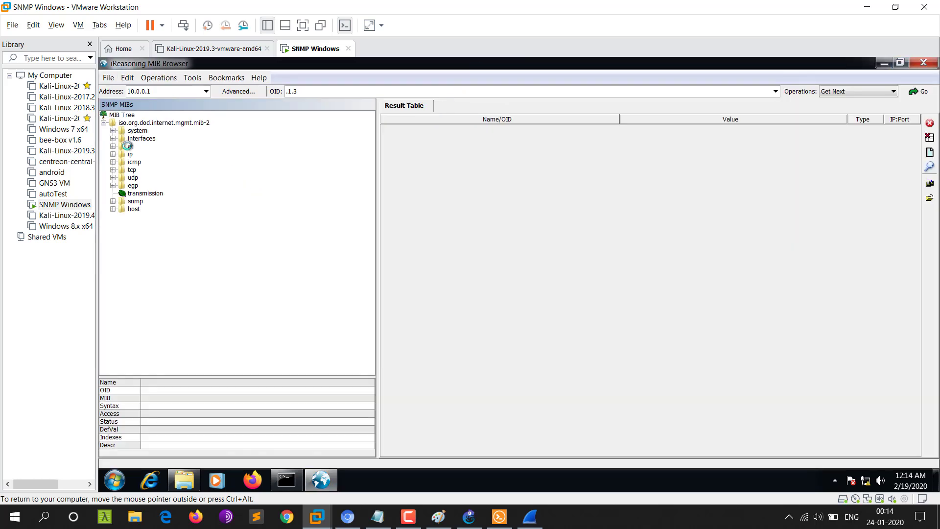
# - Run an SNMP Walk from the system node of 10.0.0.1 and open the Trap Receiver
pyautogui.rightClick(131, 132)
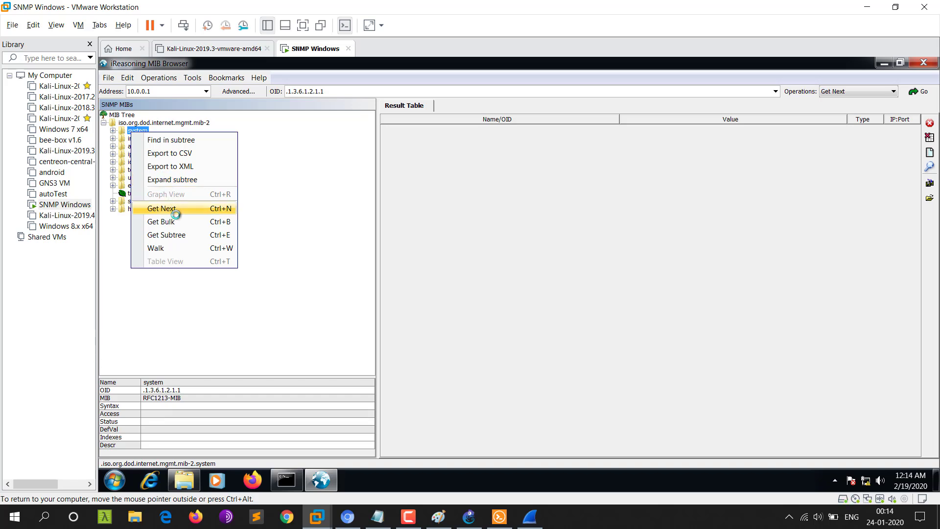
pyautogui.click(176, 244)
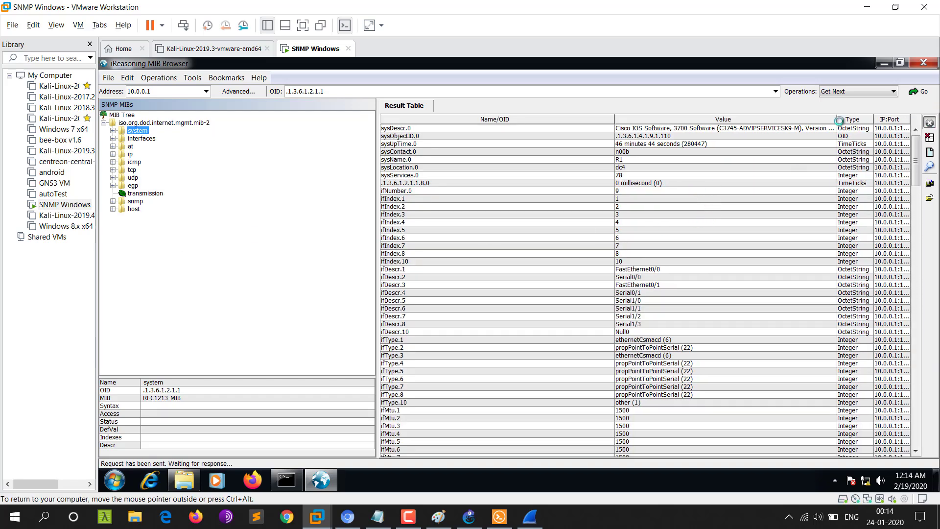
pyautogui.click(193, 79)
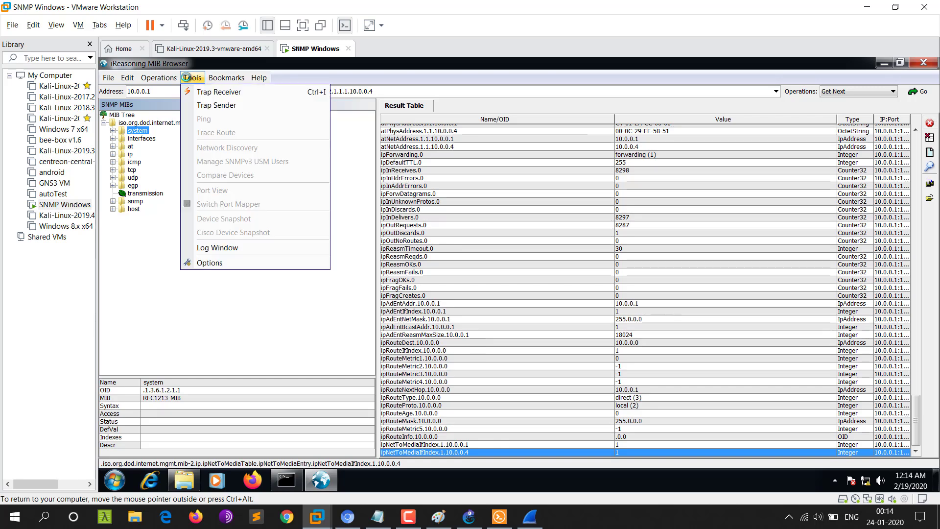
pyautogui.click(231, 92)
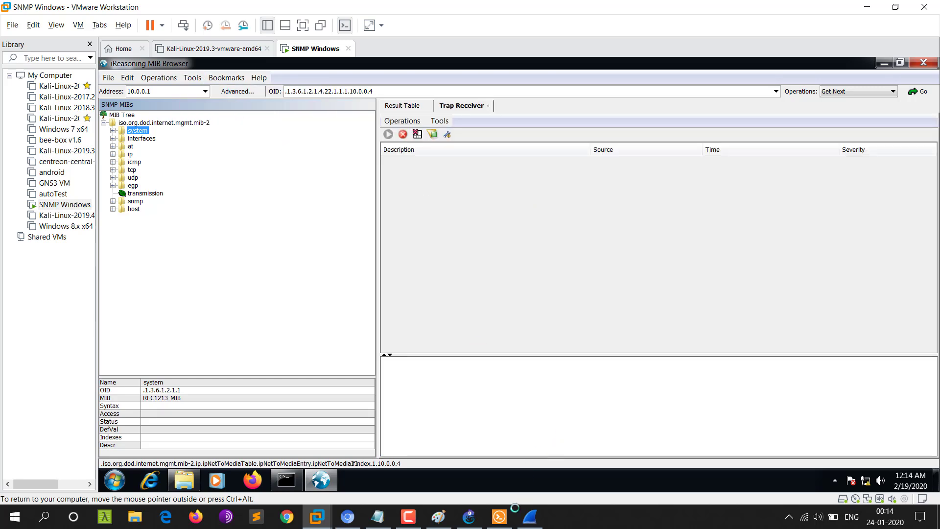
# - Switch to the R1 console, leave configuration mode and turn on SNMP packet debugging with debug snmp packets
pyautogui.click(499, 517)
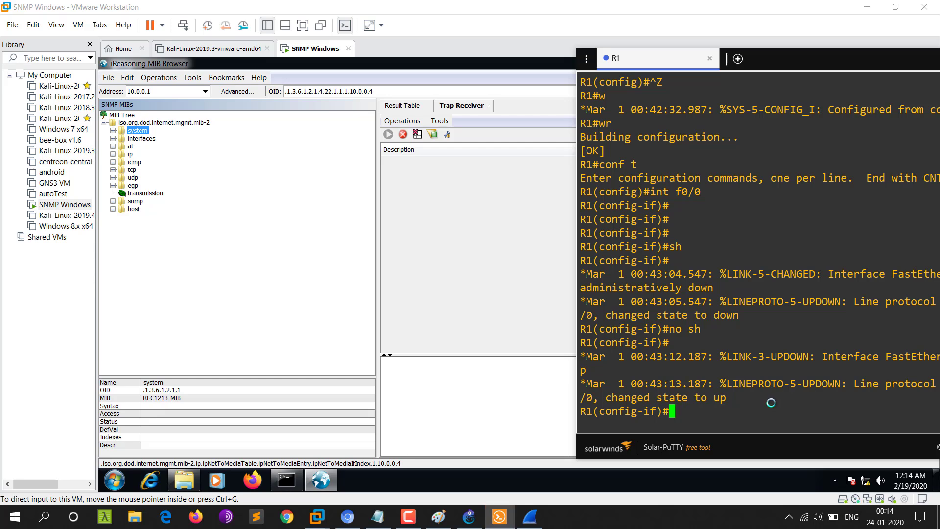
pyautogui.hotkey('ctrl', 'z')
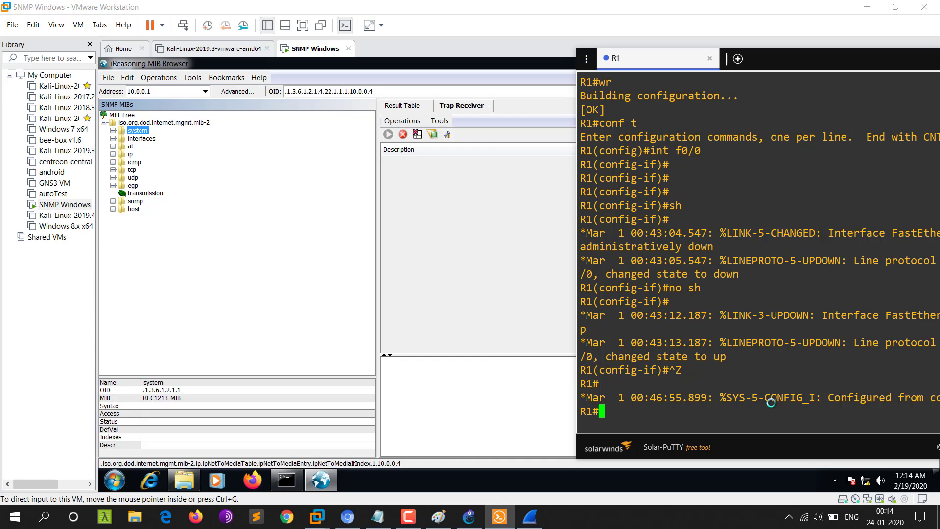
pyautogui.write('bedug')
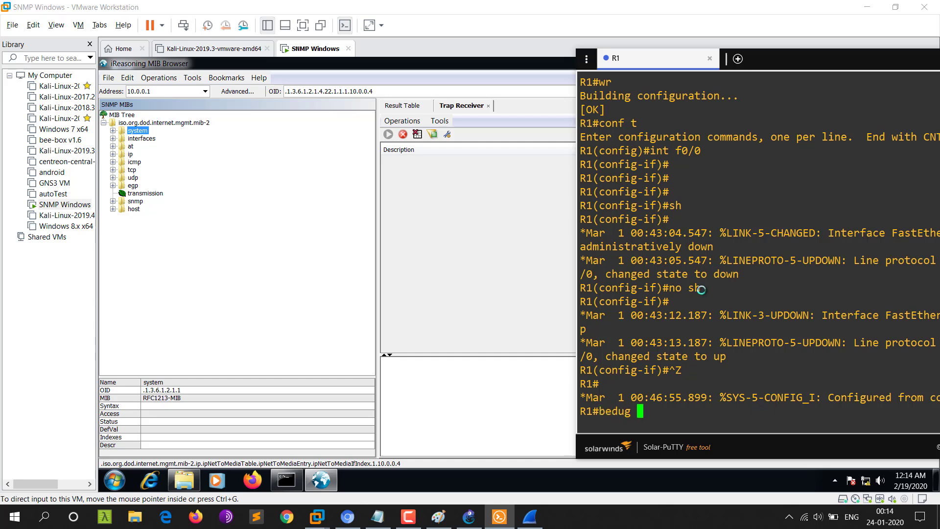
pyautogui.moveTo(779, 58); pyautogui.dragTo(616, 52)
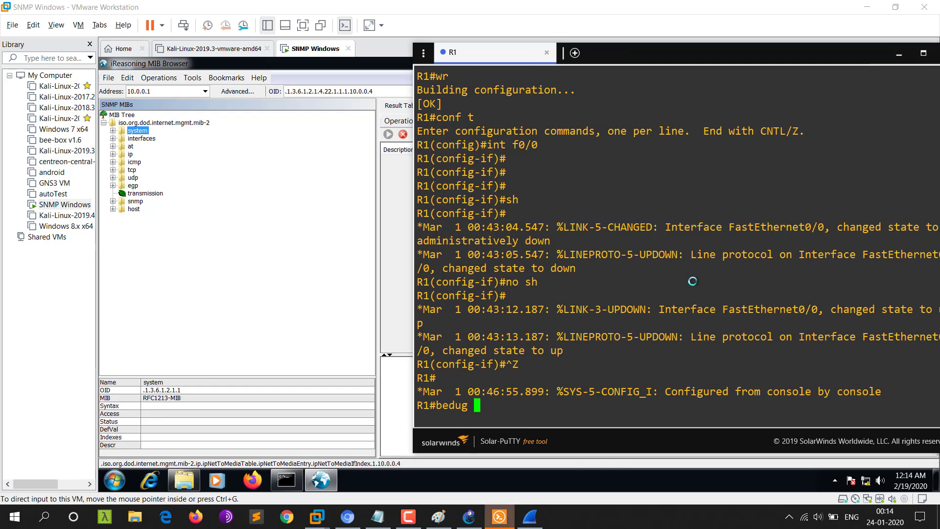
pyautogui.press('BackSpace')
pyautogui.press('BackSpace')
pyautogui.press('BackSpace')
pyautogui.press('BackSpace')
pyautogui.press('BackSpace')
pyautogui.press('BackSpace')
pyautogui.write('debug sn')
pyautogui.press('Tab')
pyautogui.write('mp ')
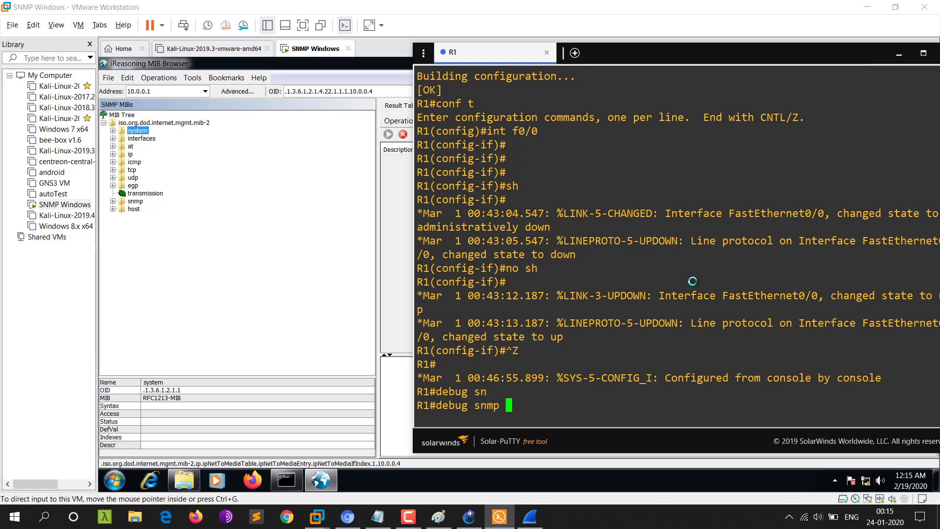
pyautogui.write('packets')
pyautogui.press('Return')
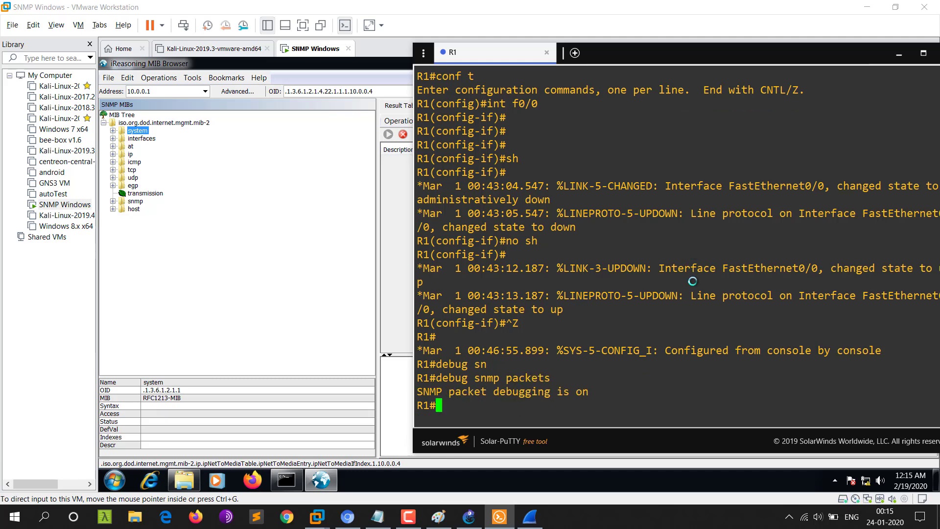
pyautogui.press('Return')
pyautogui.press('Return')
pyautogui.press('Return')
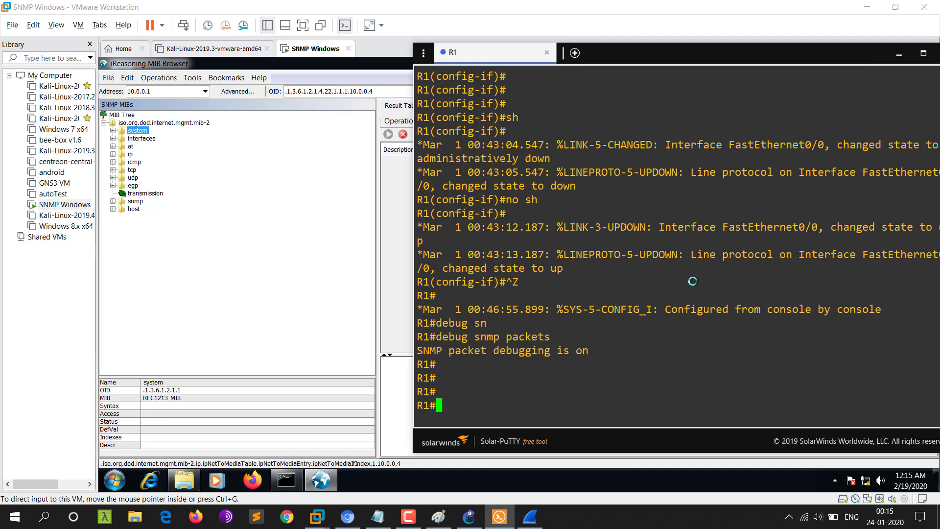
# - Enter configuration mode on R1 and shut down interface f0/0 to generate a trap
pyautogui.write('conf t')
pyautogui.press('Return')
pyautogui.press('Return')
pyautogui.press('Return')
pyautogui.press('Return')
pyautogui.press('Return')
pyautogui.press('Return')
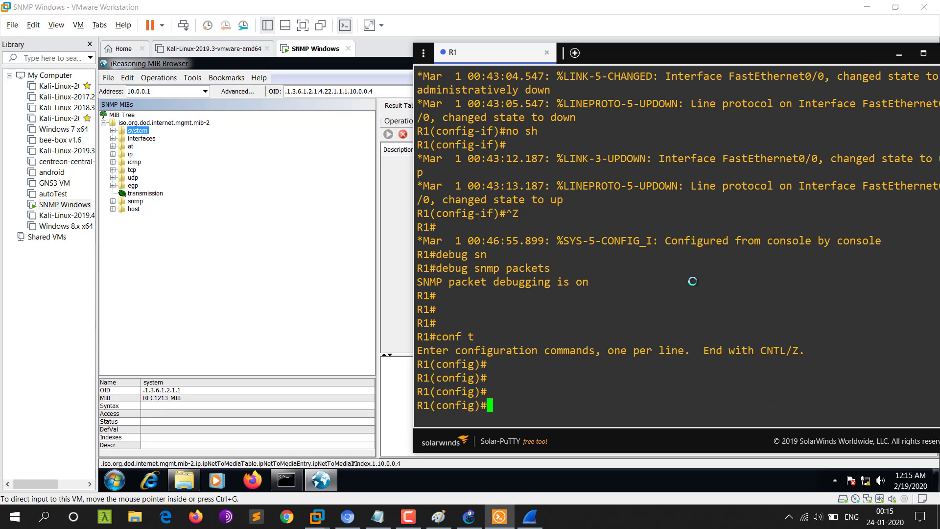
pyautogui.write('in')
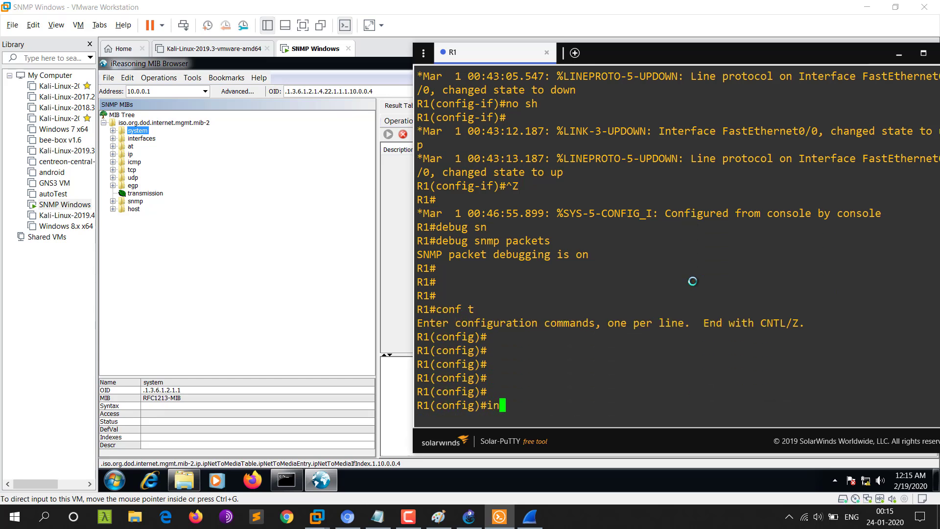
pyautogui.press('BackSpace')
pyautogui.press('BackSpace')
pyautogui.write('int f0/0')
pyautogui.press('Return')
pyautogui.press('Return')
pyautogui.press('Return')
pyautogui.press('Return')
pyautogui.write('sh')
pyautogui.press('Return')
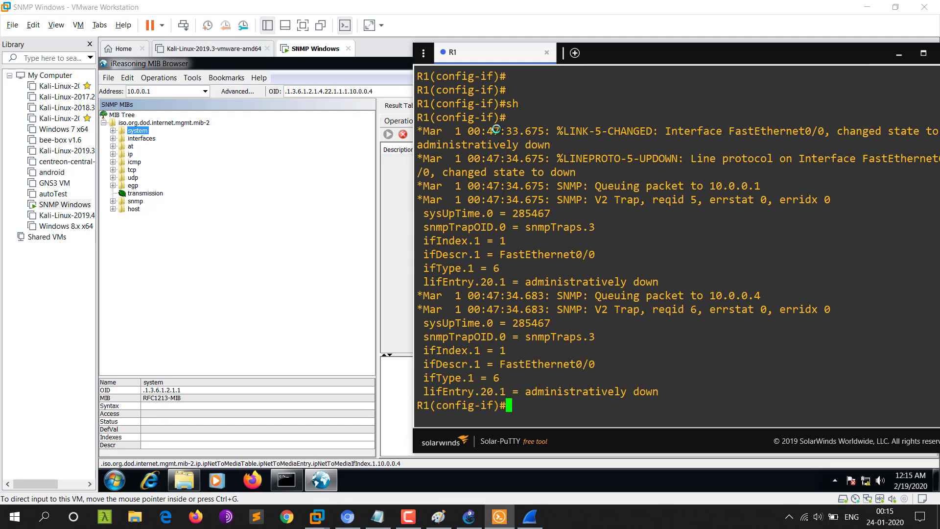
pyautogui.moveTo(494, 131); pyautogui.dragTo(550, 158)
pyautogui.moveTo(598, 55); pyautogui.dragTo(606, 120)
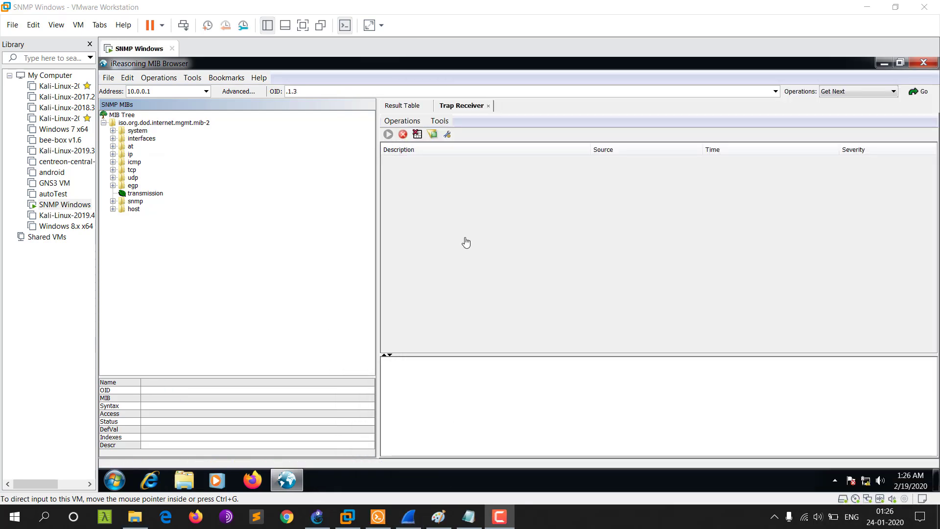
# - Open the Trap Receiver in MIB Browser on the SNMP Windows machine
pyautogui.click(466, 222)
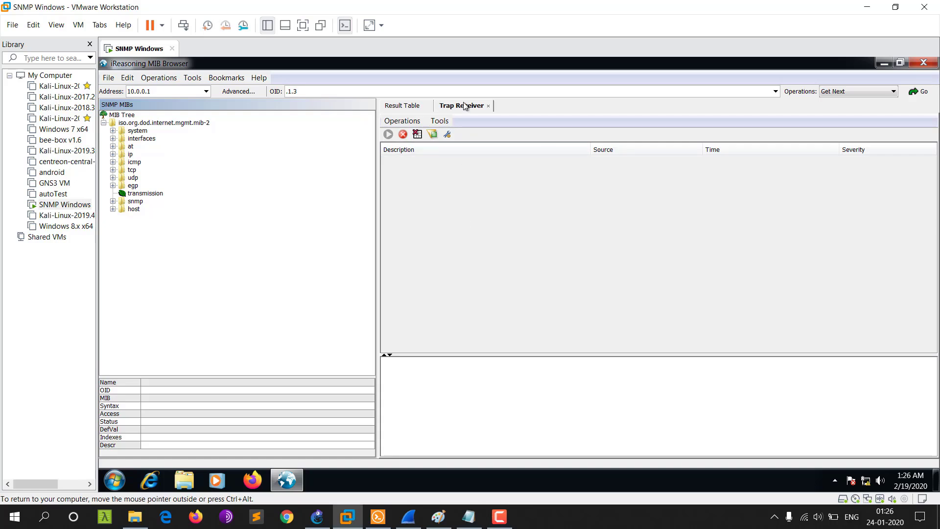
pyautogui.click(192, 78)
pyautogui.click(206, 92)
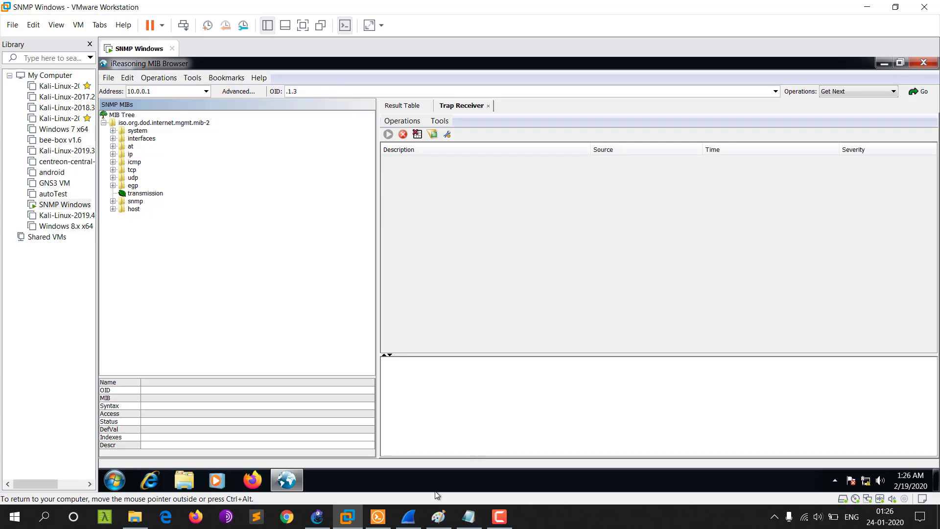
# - Switch to the R1 console in Solar-PuTTY and leave interface configuration mode
pyautogui.click(378, 517)
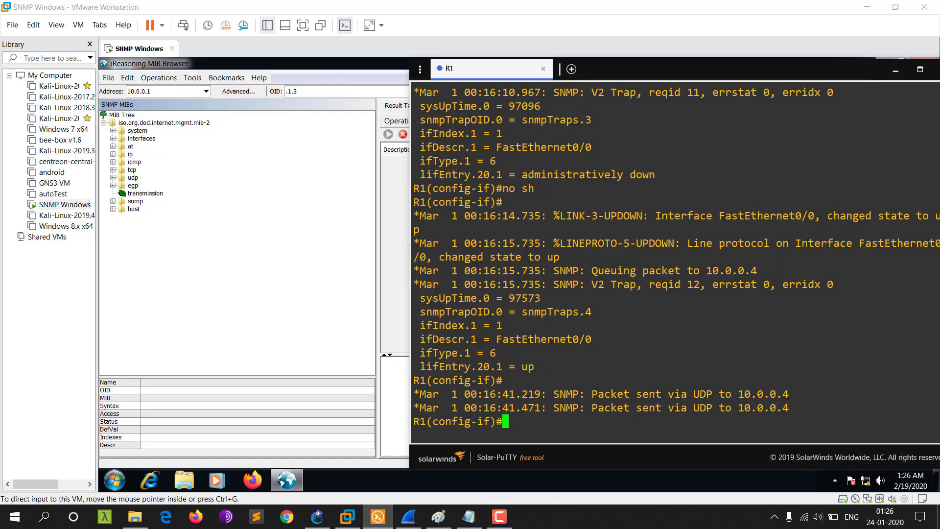
pyautogui.moveTo(788, 401); pyautogui.dragTo(620, 384)
pyautogui.click(620, 384)
pyautogui.hotkey('ctrl', 'z')
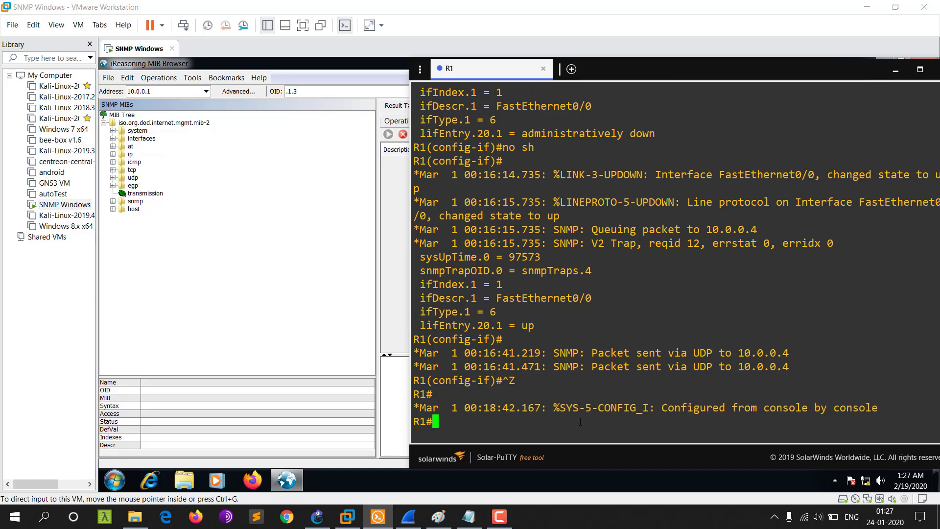
# - List R1's interfaces with sh ip int b and check the address and status of FastEthernet0/0
pyautogui.write('sh ip inbt b')
pyautogui.press('Return')
pyautogui.press('Return')
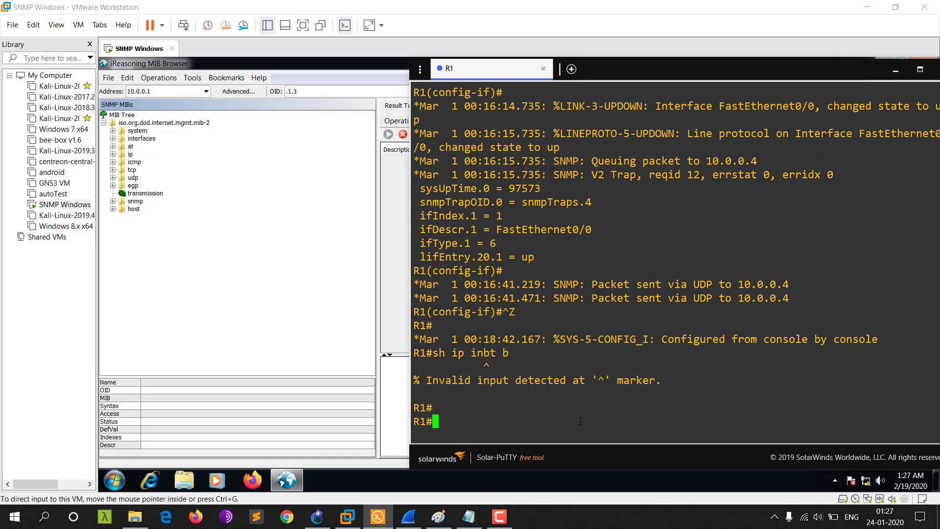
pyautogui.press('Up')
pyautogui.press('Left')
pyautogui.press('Left')
pyautogui.press('Left')
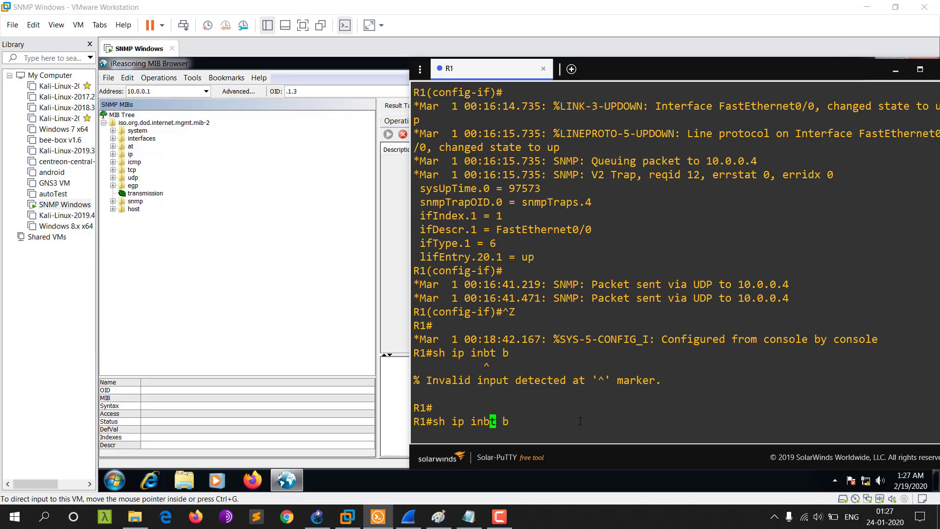
pyautogui.press('BackSpace')
pyautogui.press('Return')
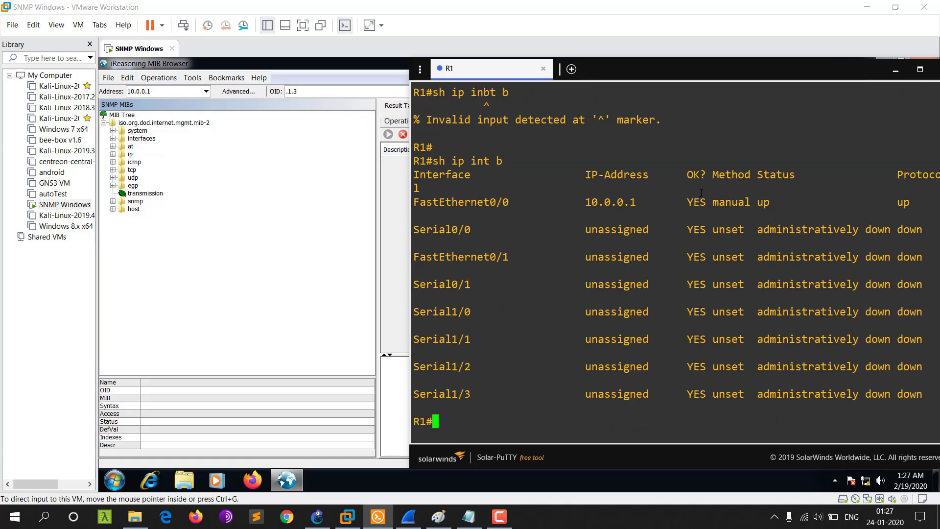
pyautogui.moveTo(542, 201); pyautogui.dragTo(827, 198)
pyautogui.click(830, 198)
# - Return to configuration mode on R1, select interface f0/0 and shut it down with sh
pyautogui.write('conf t')
pyautogui.press('Return')
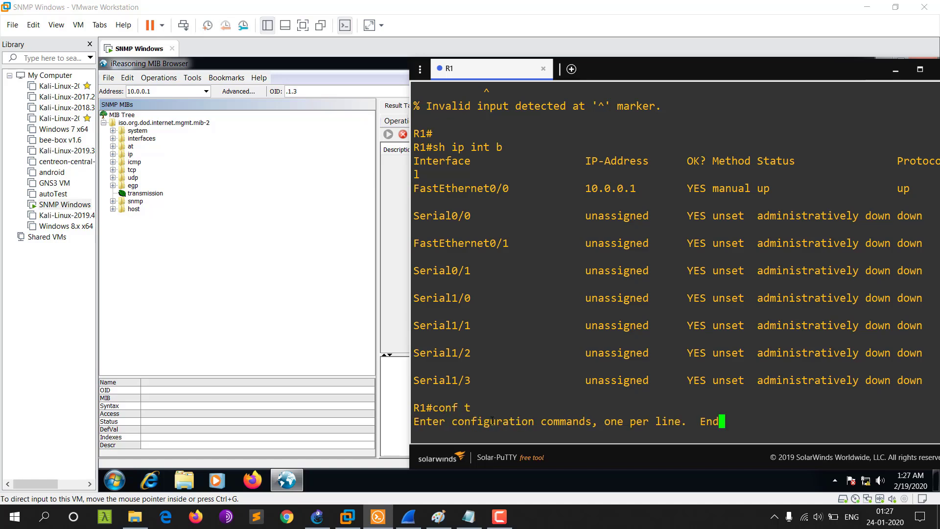
pyautogui.press('Return')
pyautogui.press('Return')
pyautogui.write('int f0/0')
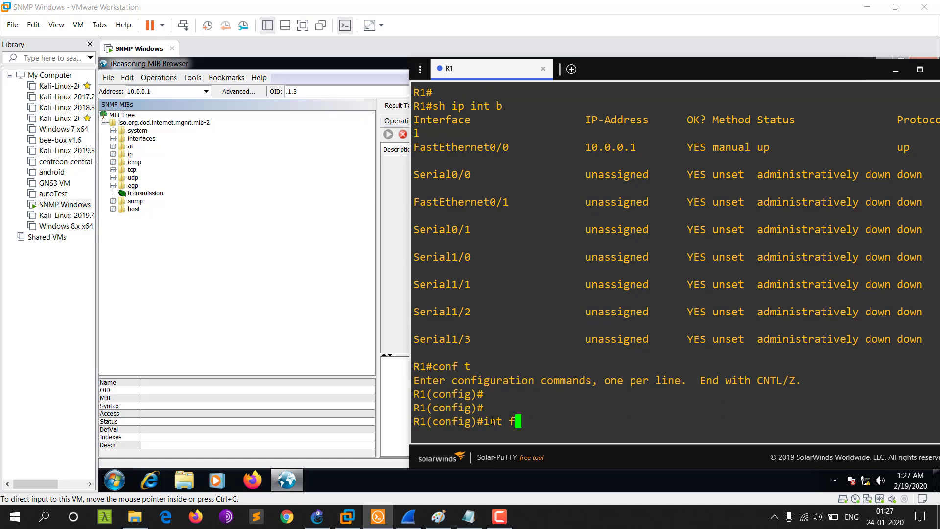
pyautogui.press('Return')
pyautogui.press('Return')
pyautogui.press('Return')
pyautogui.press('Return')
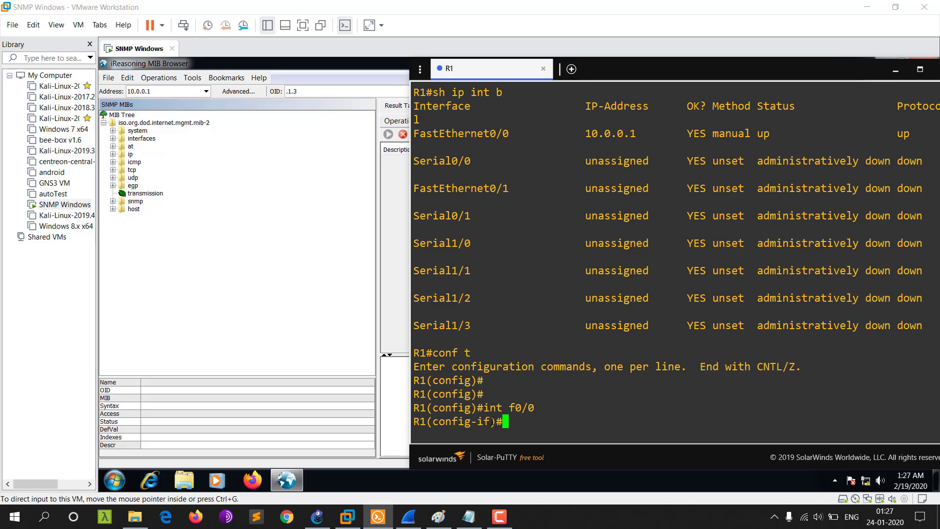
pyautogui.write('sh')
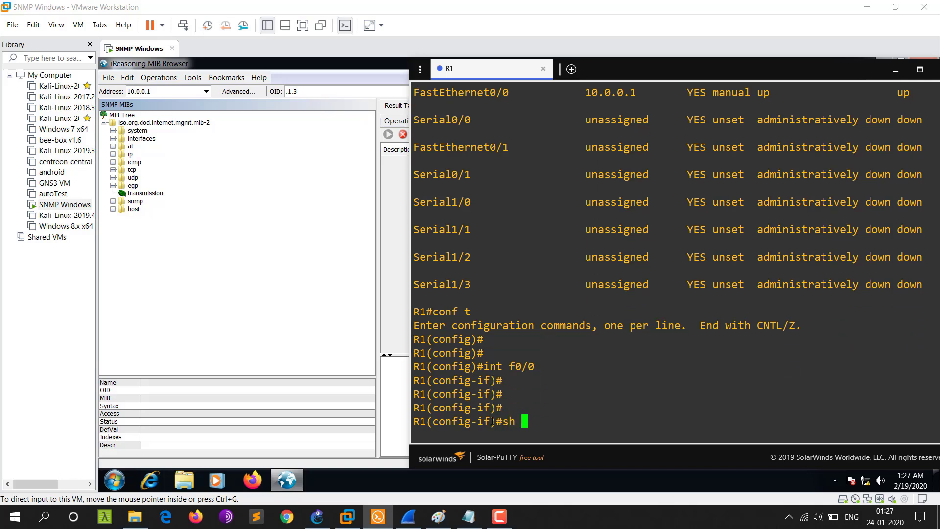
pyautogui.press('Return')
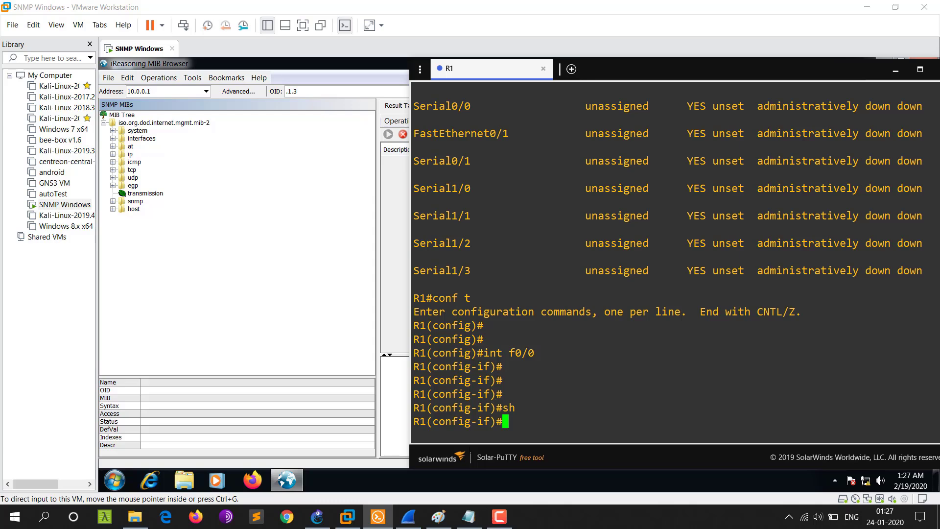
# - Switch to the Wireshark capture to inspect the newest SNMP trap packet, and check the lifEntry status in the R1 console output
pyautogui.click(410, 517)
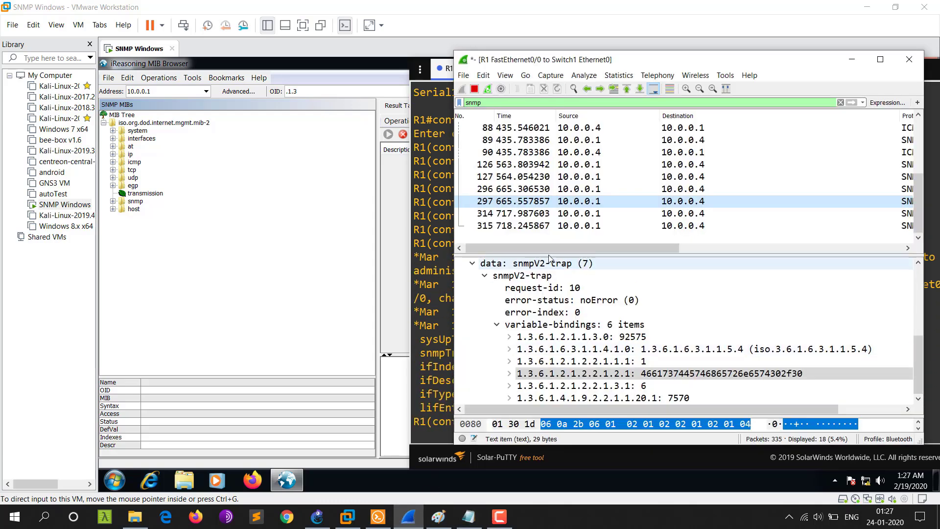
pyautogui.click(602, 227)
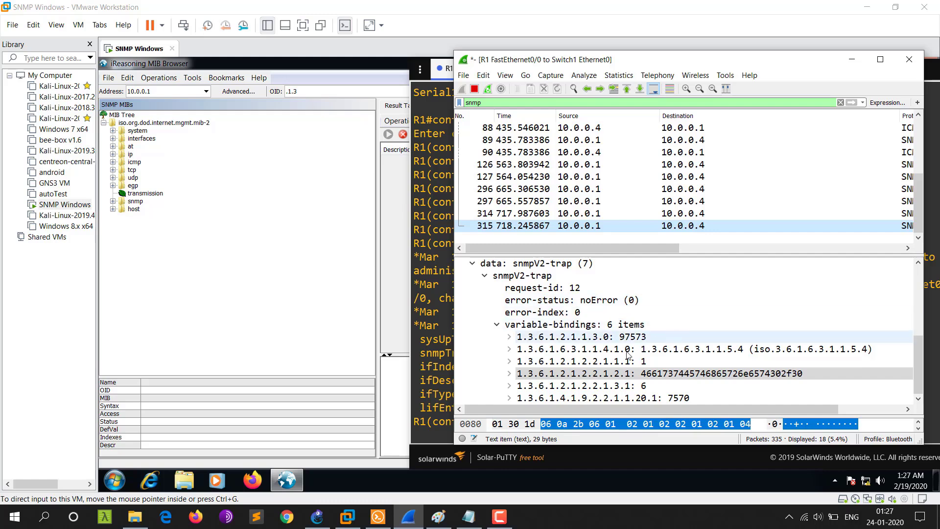
pyautogui.click(524, 276)
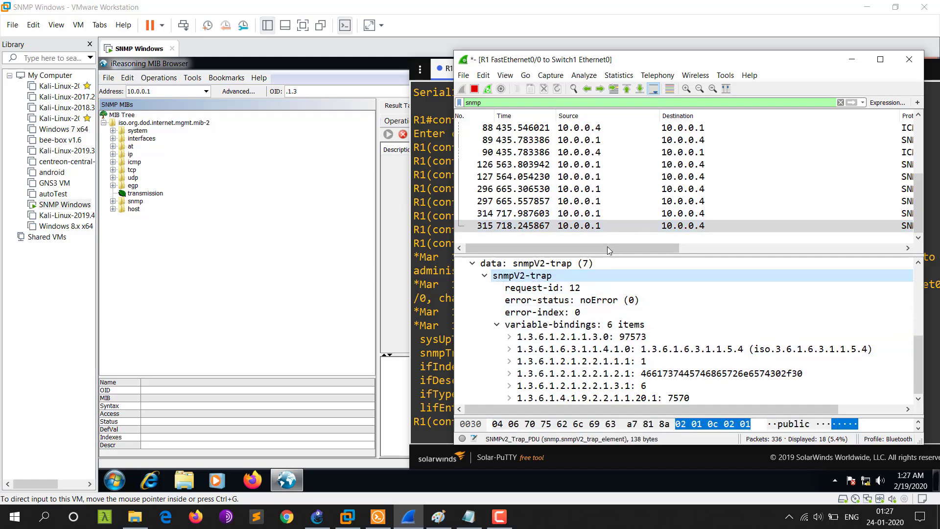
pyautogui.click(853, 59)
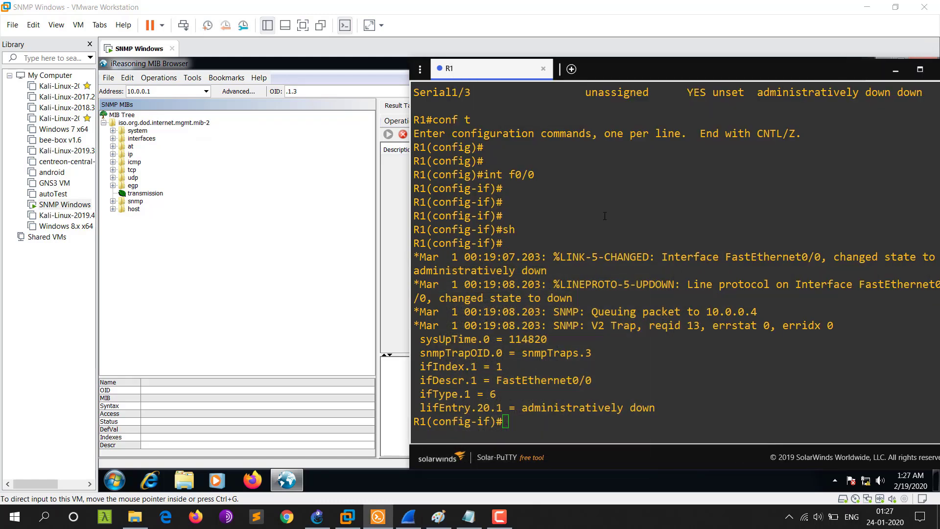
pyautogui.moveTo(524, 408); pyautogui.dragTo(656, 399)
pyautogui.click(656, 408)
# - Widen the Trap Receiver area in MIB Browser by narrowing the MIB tree, and compare its trap list with the Wireshark capture
pyautogui.moveTo(378, 126); pyautogui.dragTo(242, 129)
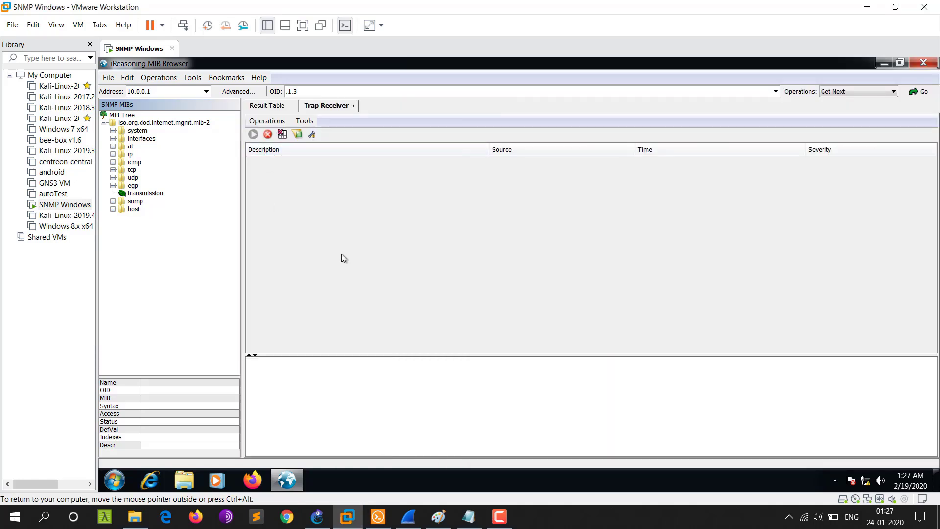
pyautogui.click(378, 517)
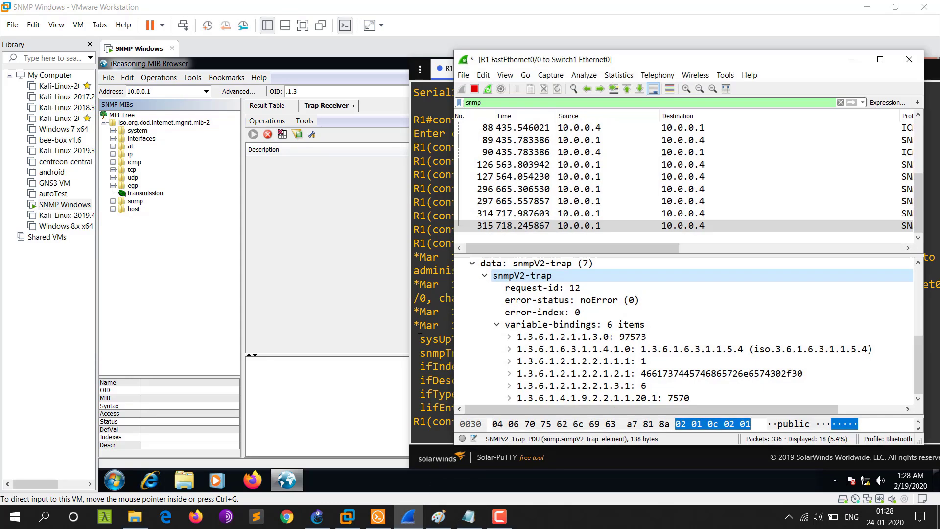
pyautogui.click(296, 201)
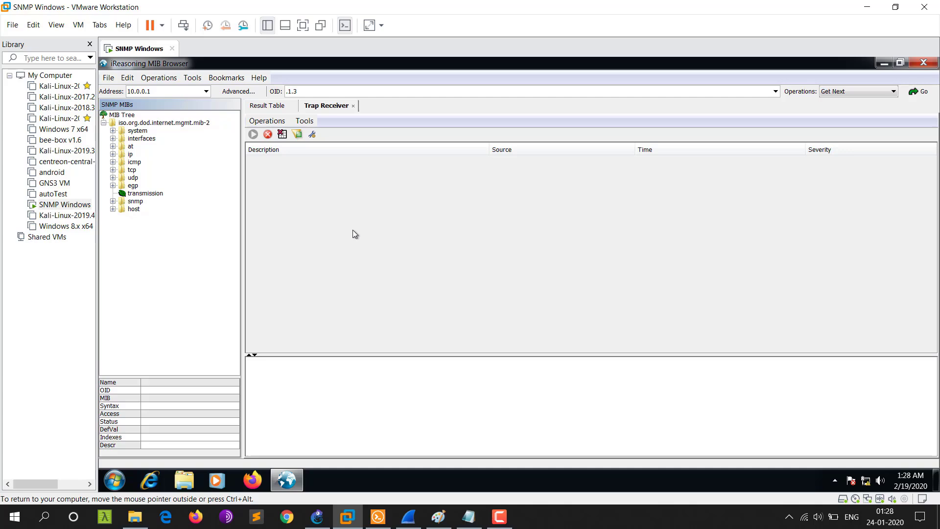
pyautogui.click(408, 516)
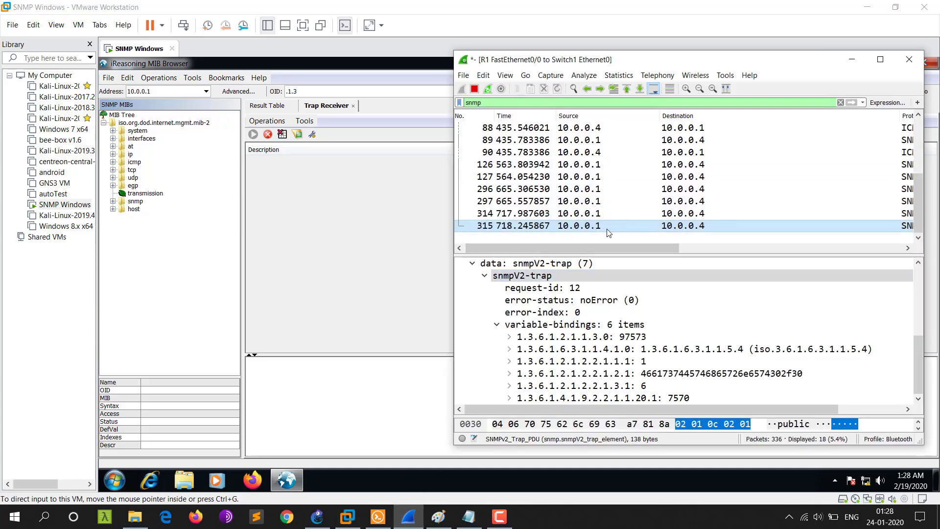
pyautogui.click(852, 59)
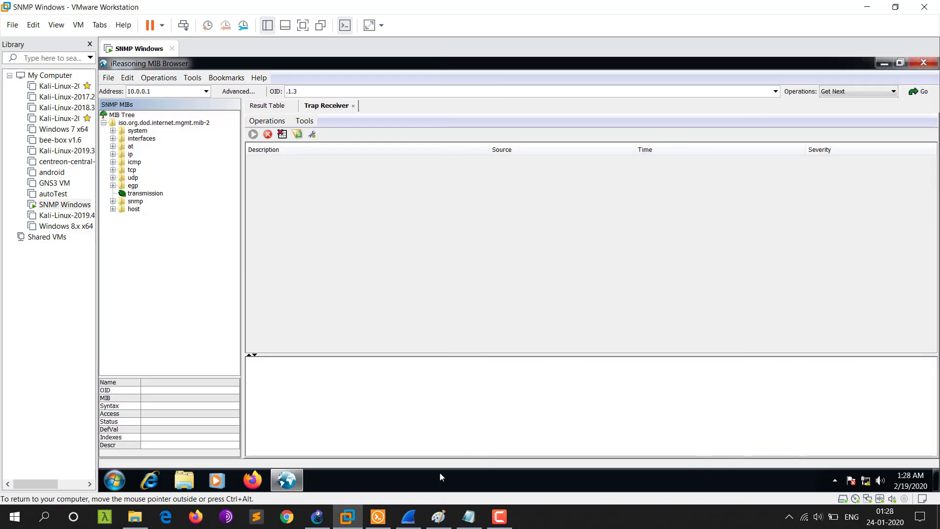
# - Switch to the R1 console, re-enable interface f0/0 with no sh, and check the destination of the SNMP packets in the debug output
pyautogui.click(378, 516)
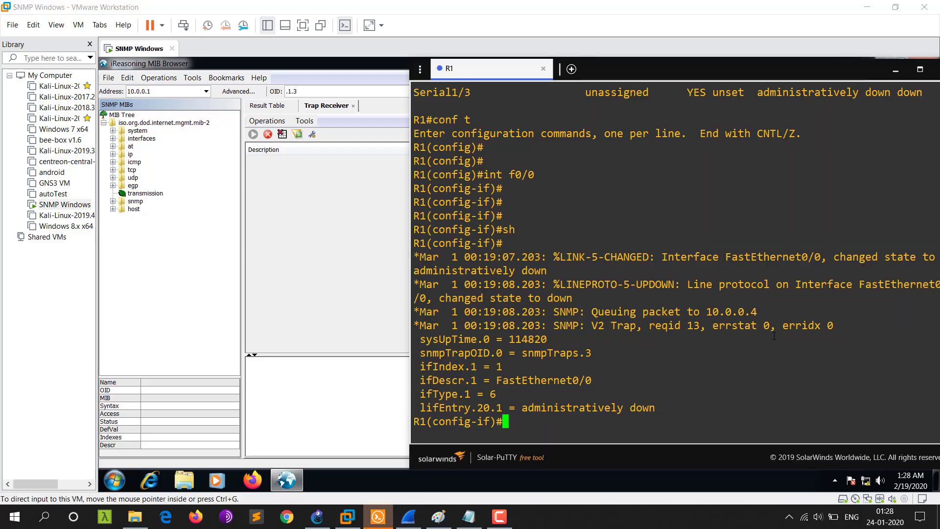
pyautogui.write('no sh')
pyautogui.press('Return')
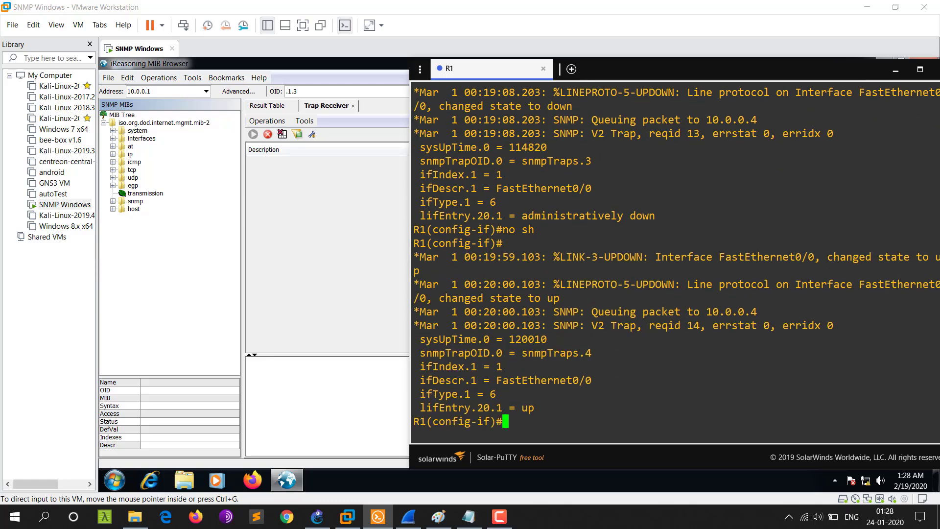
pyautogui.moveTo(464, 304); pyautogui.dragTo(597, 401)
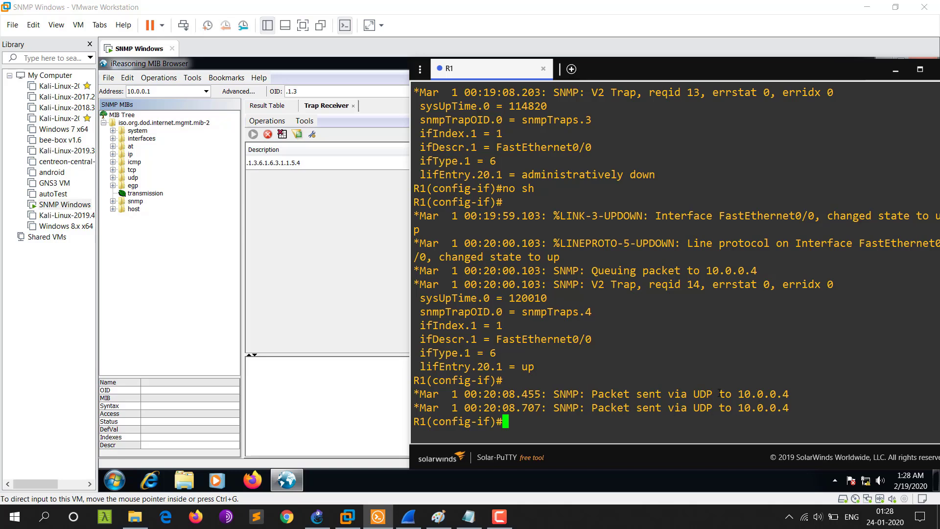
pyautogui.moveTo(720, 394); pyautogui.dragTo(790, 394)
pyautogui.click(791, 395)
pyautogui.moveTo(476, 397); pyautogui.dragTo(623, 395)
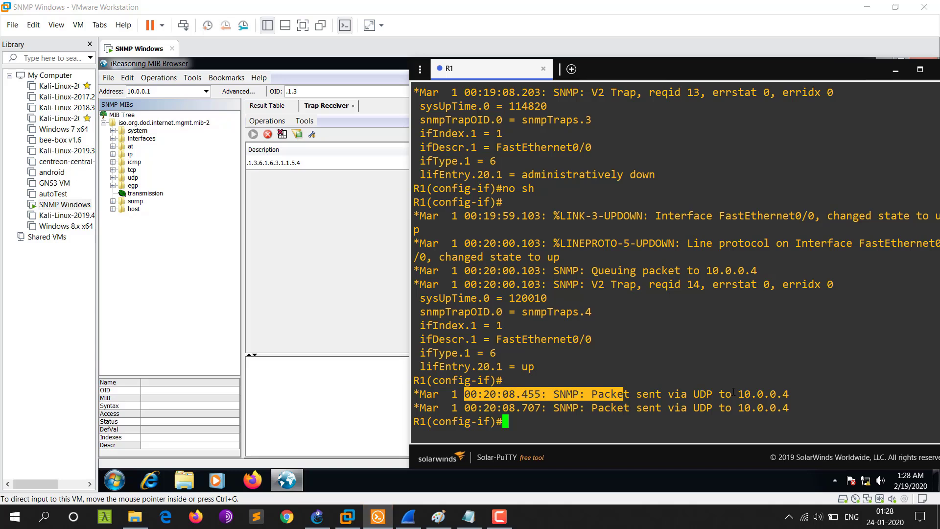
pyautogui.moveTo(717, 394); pyautogui.dragTo(790, 393)
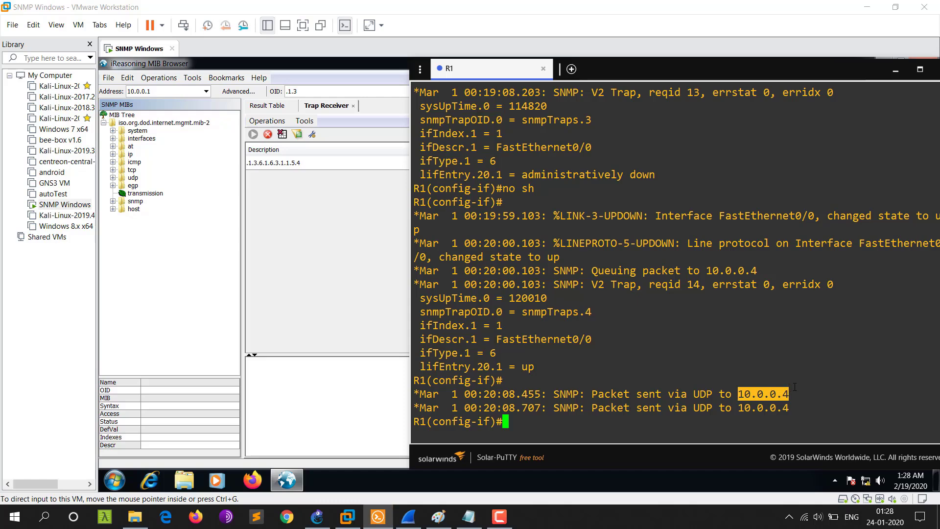
# - Open the received trap in the Trap Receiver and read its variable bindings down to the interface status value
pyautogui.click(347, 228)
pyautogui.click(278, 165)
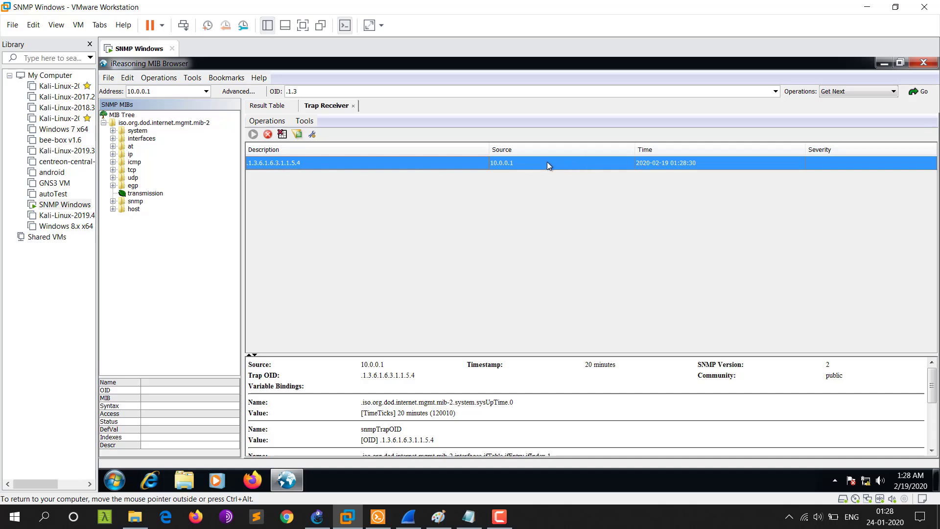
pyautogui.scroll(-3, 493, 431)
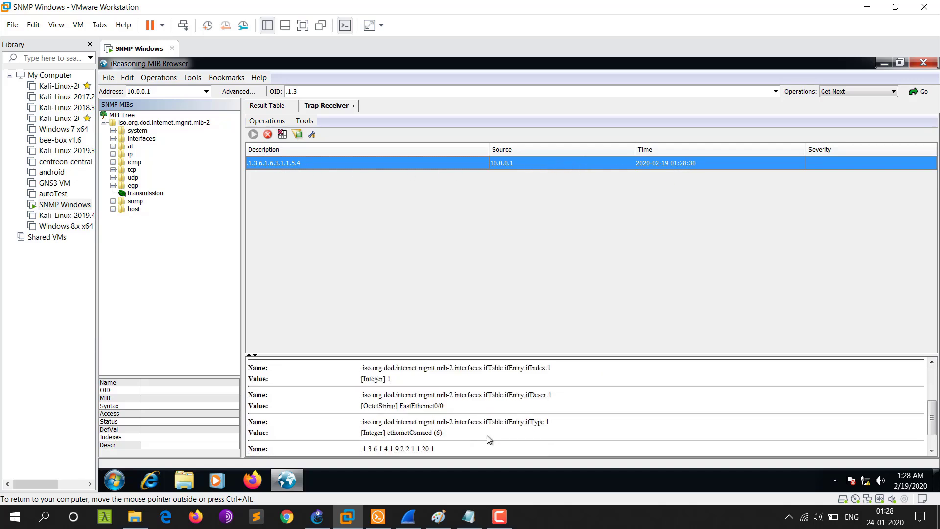
pyautogui.scroll(-3, 478, 397)
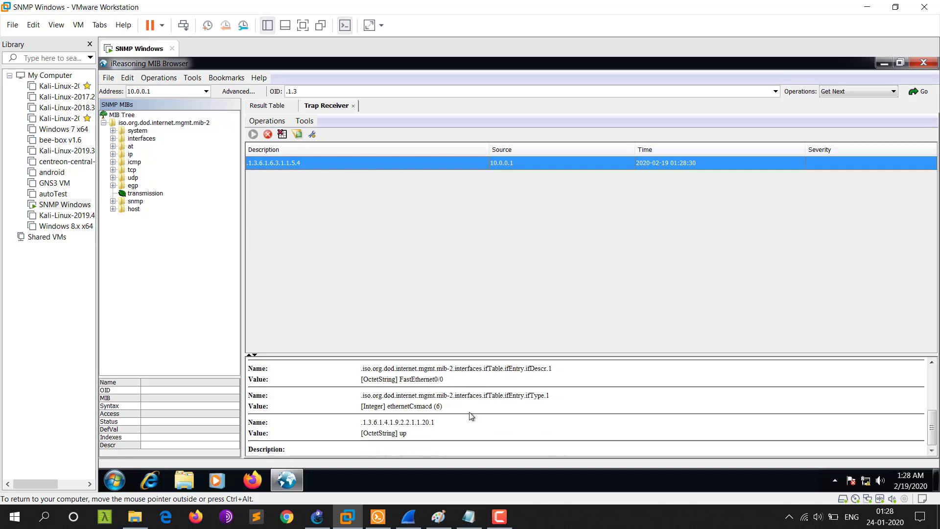
pyautogui.moveTo(409, 436); pyautogui.dragTo(363, 433)
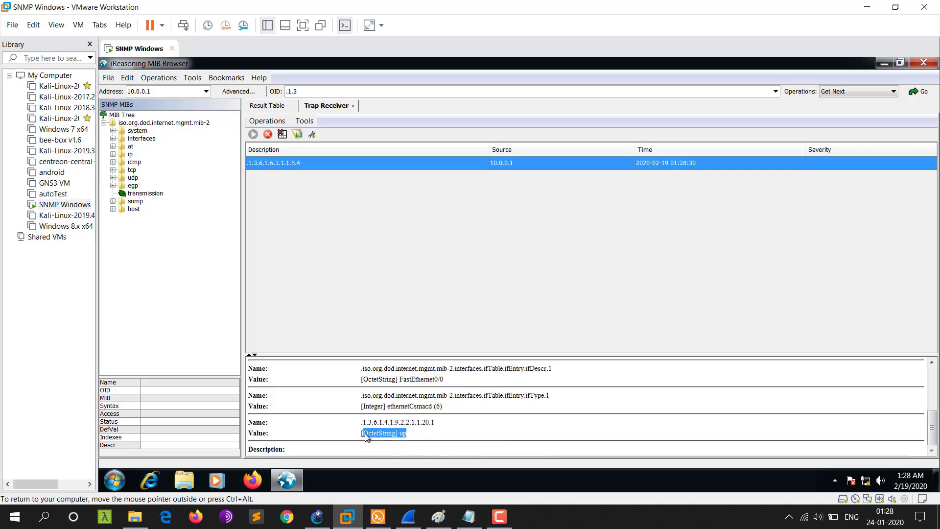
pyautogui.click(408, 434)
# - Return to the R1 console and shut down interface f0/0 again with sh
pyautogui.click(378, 517)
pyautogui.write('sh')
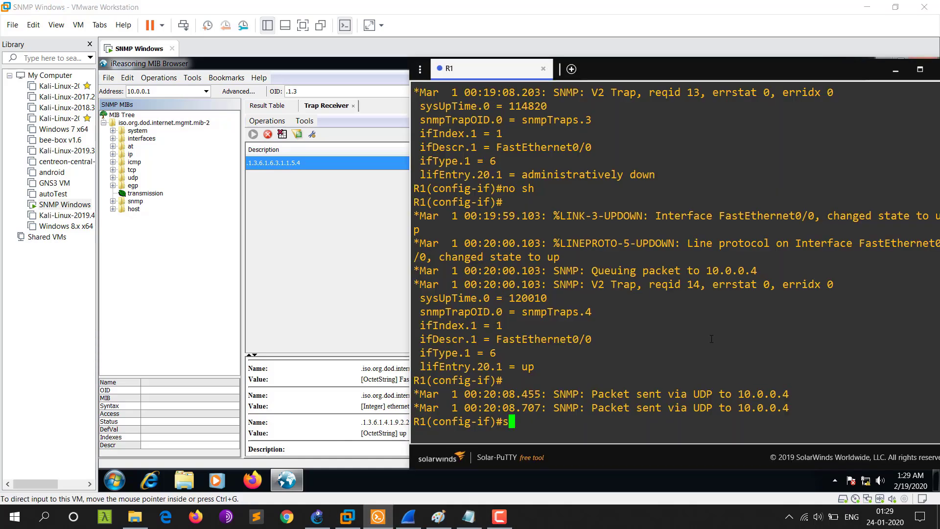
pyautogui.press('Return')
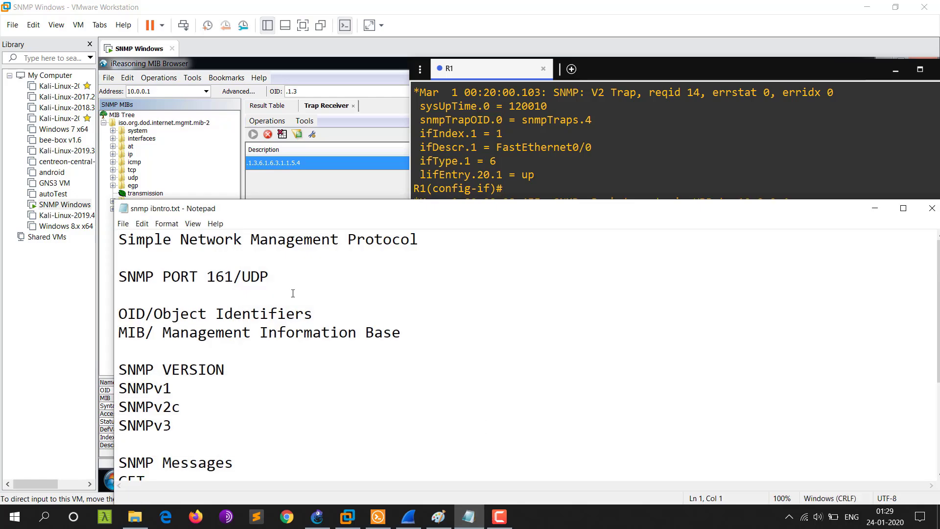
# - Reposition the snmp ibntro.txt notes in Notepad and add "poll" after "Trap 162/udp"
pyautogui.moveTo(414, 216); pyautogui.dragTo(462, 84)
pyautogui.scroll(-3, 400, 184)
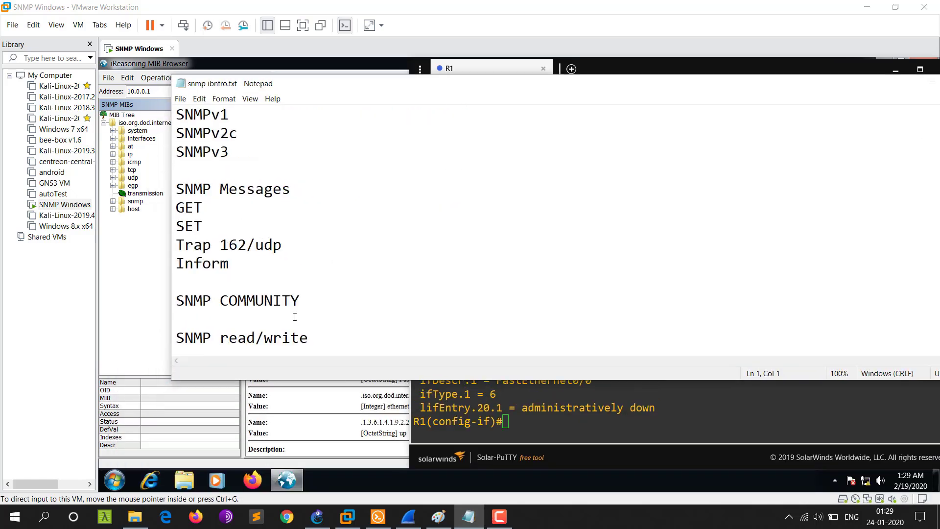
pyautogui.click(311, 245)
pyautogui.write('pol')
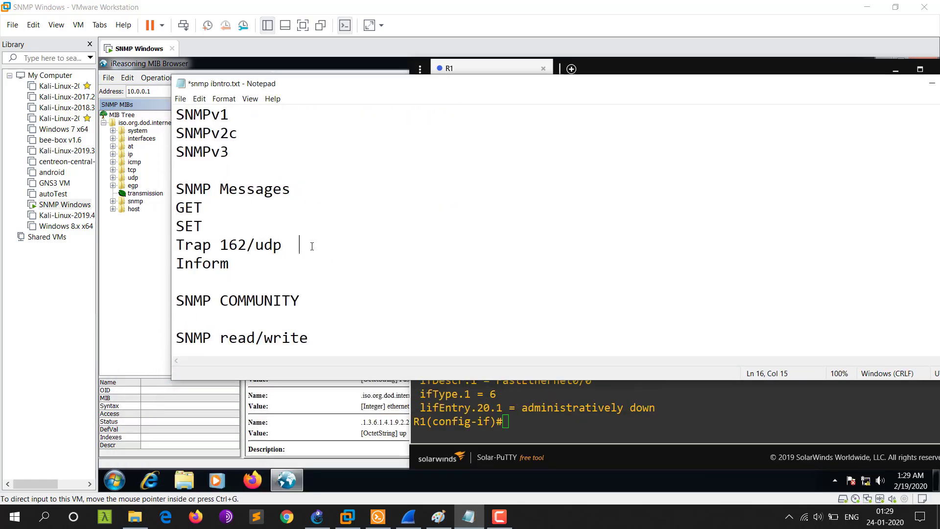
pyautogui.write('l')
# - Switch to the GNS3 topology and review the details of the R1 and SNMPWindows-1 nodes
pyautogui.click(317, 515)
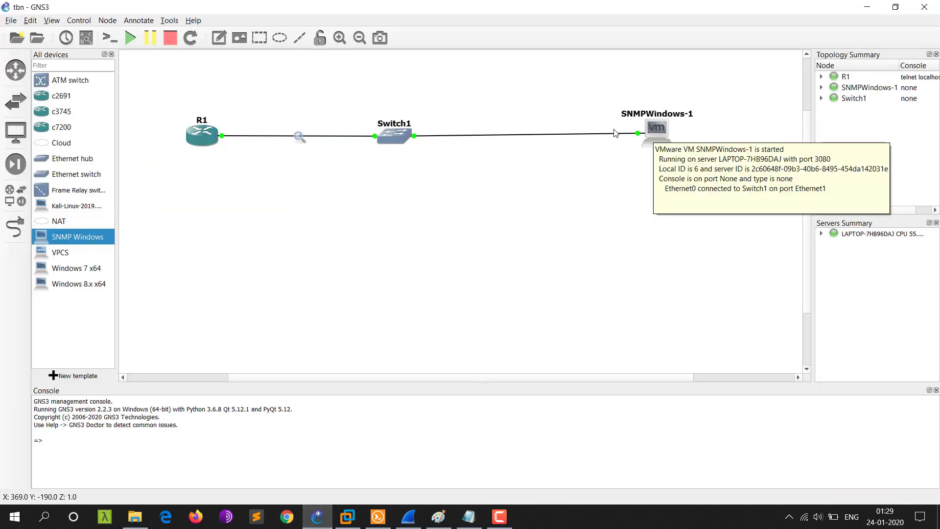
pyautogui.moveTo(219, 137)
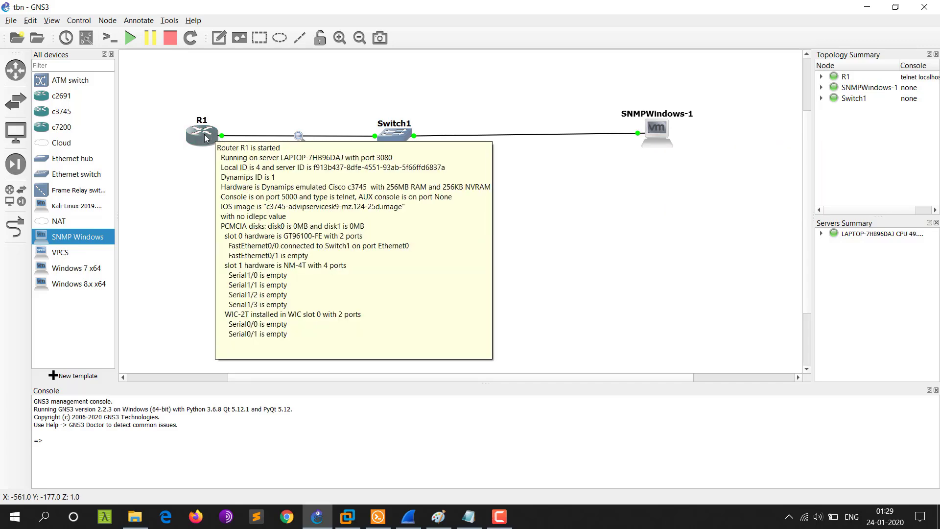
pyautogui.moveTo(663, 136)
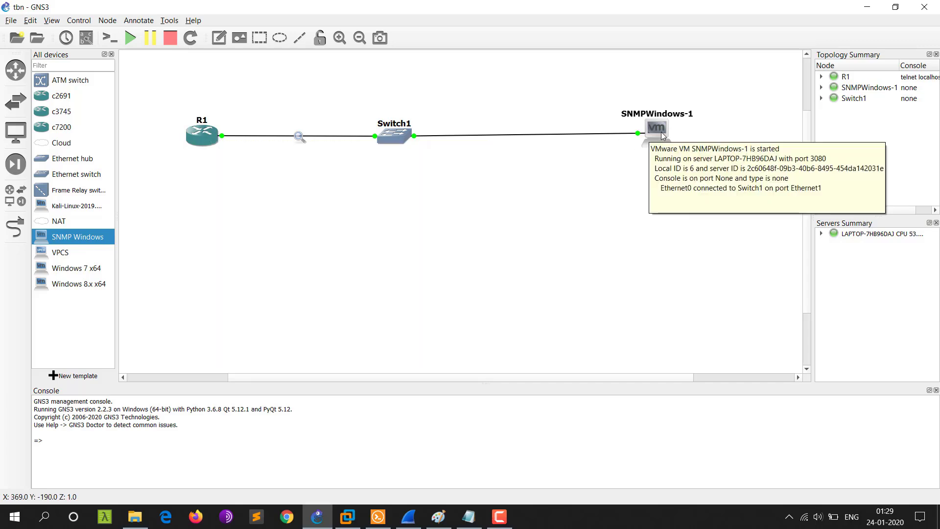
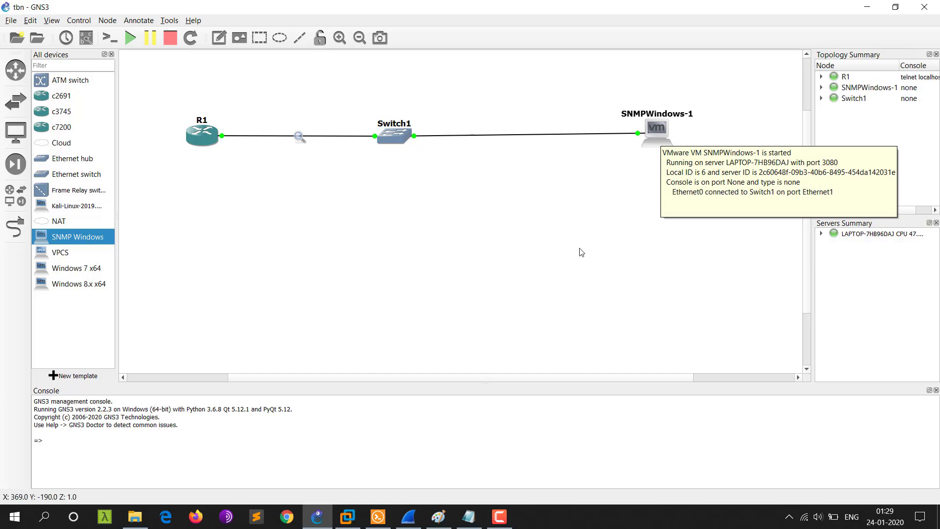
pyautogui.click(593, 217)
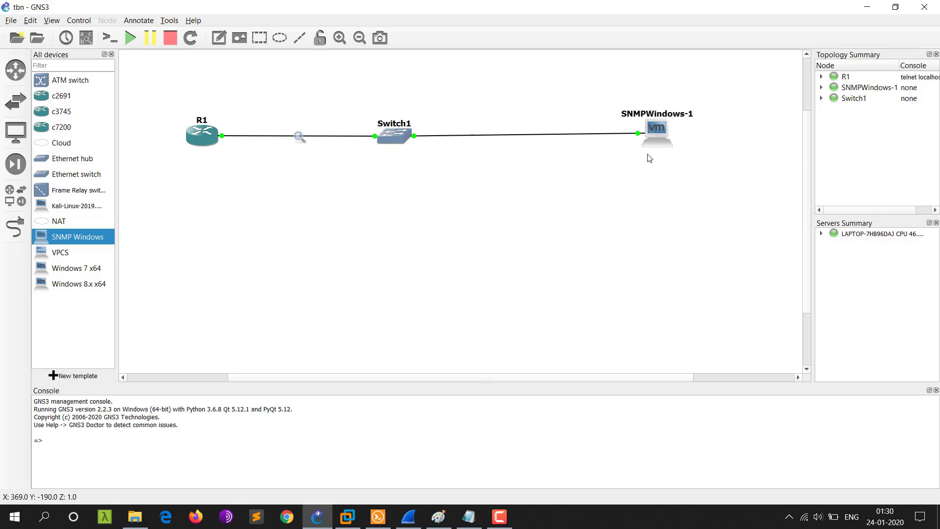
# - Bring back the snmp ibntro.txt notes in Notepad and review the SNMP port, version and message sections
pyautogui.click(468, 517)
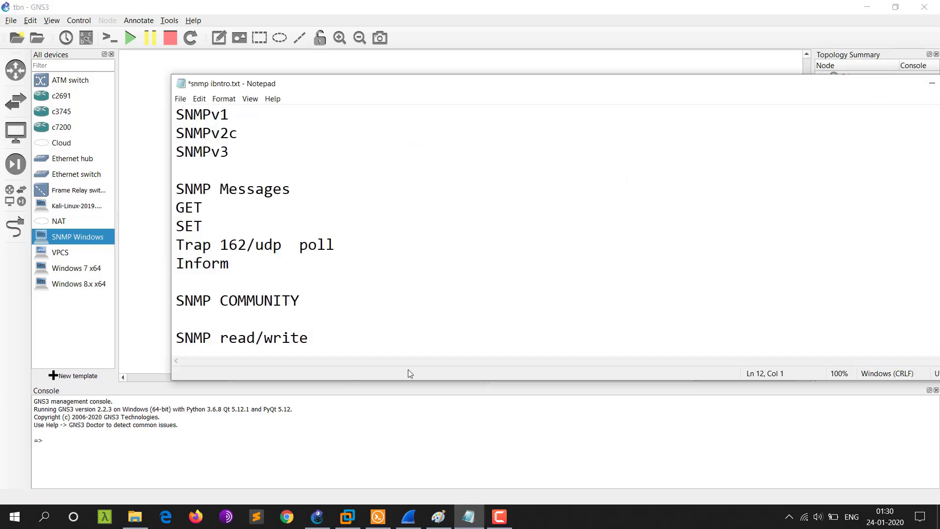
pyautogui.scroll(3, 442, 261)
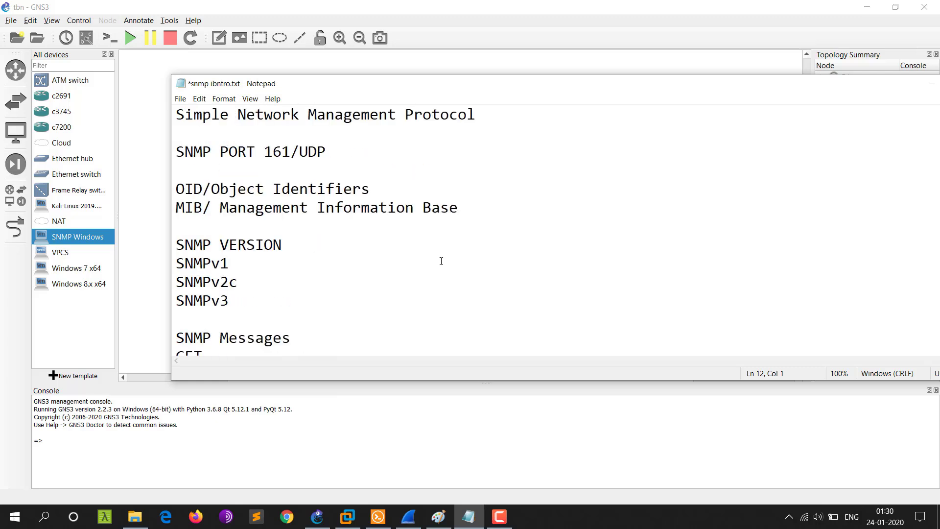
pyautogui.scroll(-2, 442, 261)
pyautogui.moveTo(900, 94); pyautogui.dragTo(730, 114)
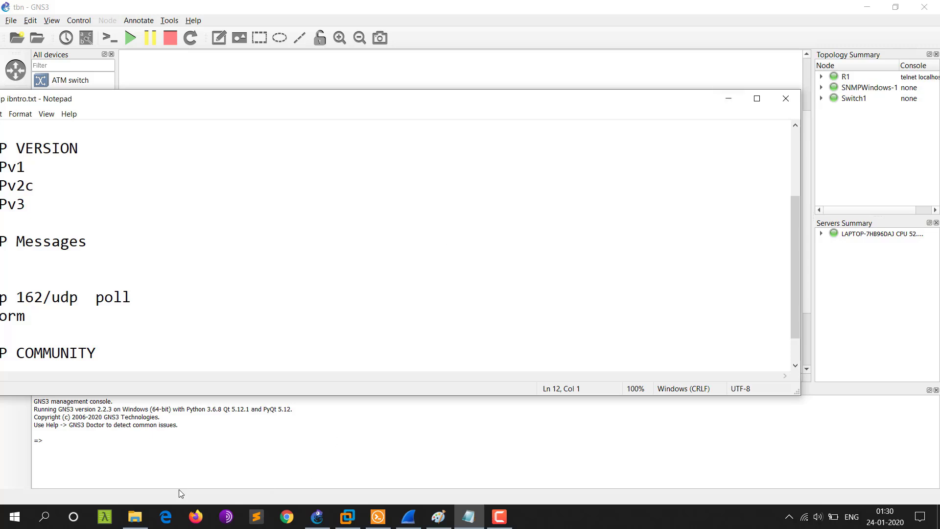
# - Search Windows for Chromium and launch it, then minimize the Notepad notes
pyautogui.click(53, 522)
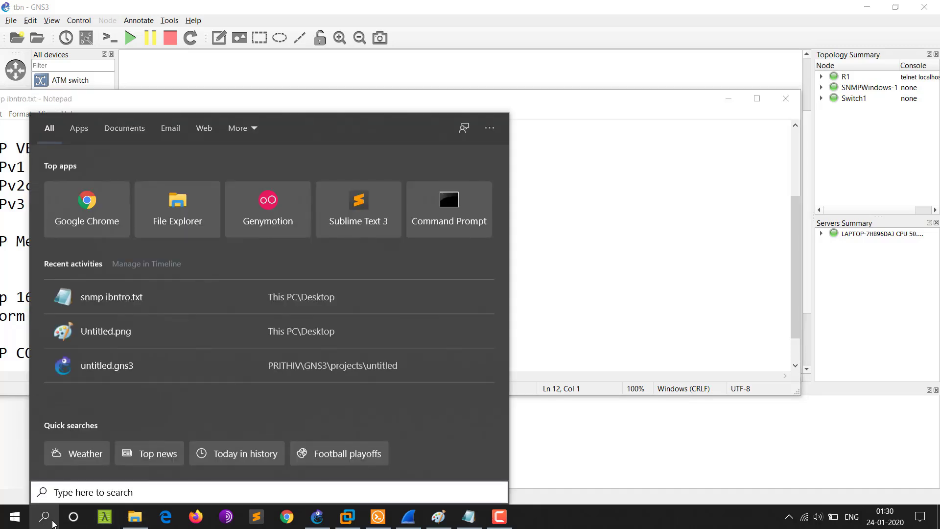
pyautogui.write('ch')
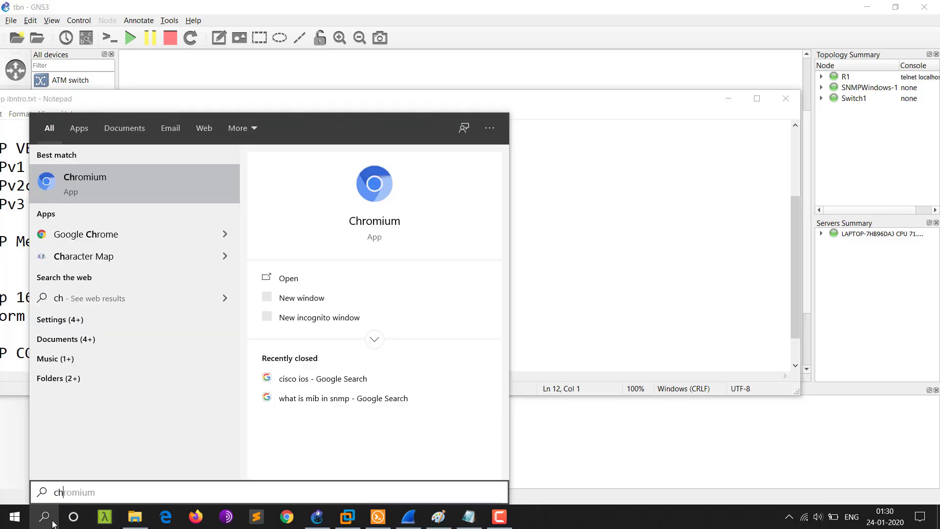
pyautogui.press('Return')
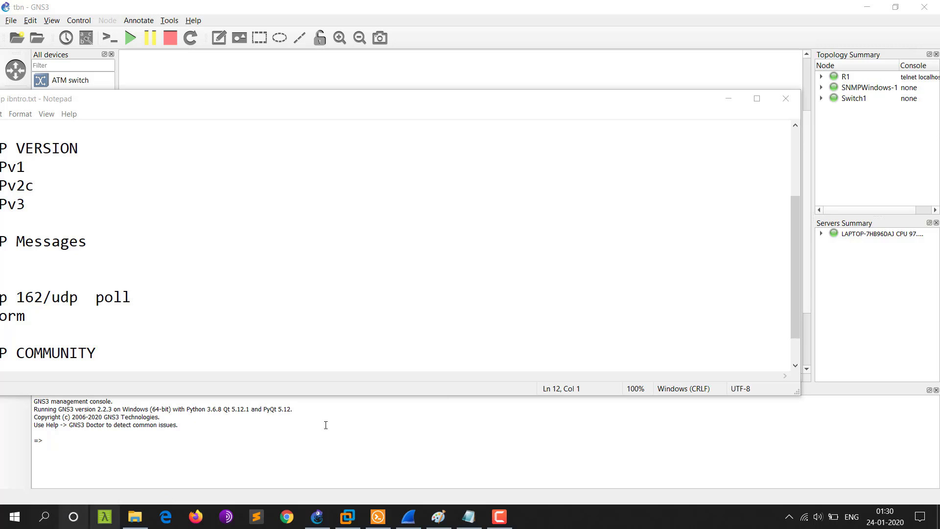
pyautogui.moveTo(398, 105); pyautogui.dragTo(524, 92)
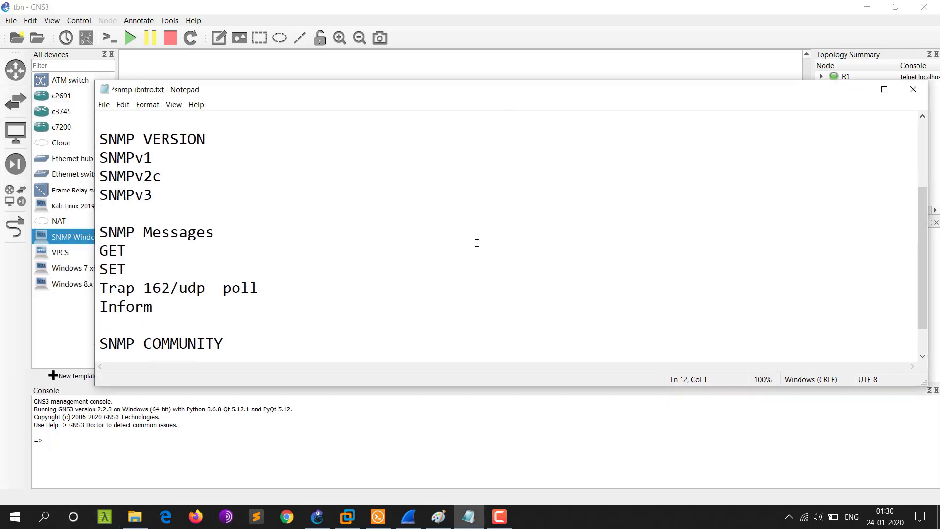
pyautogui.click(856, 89)
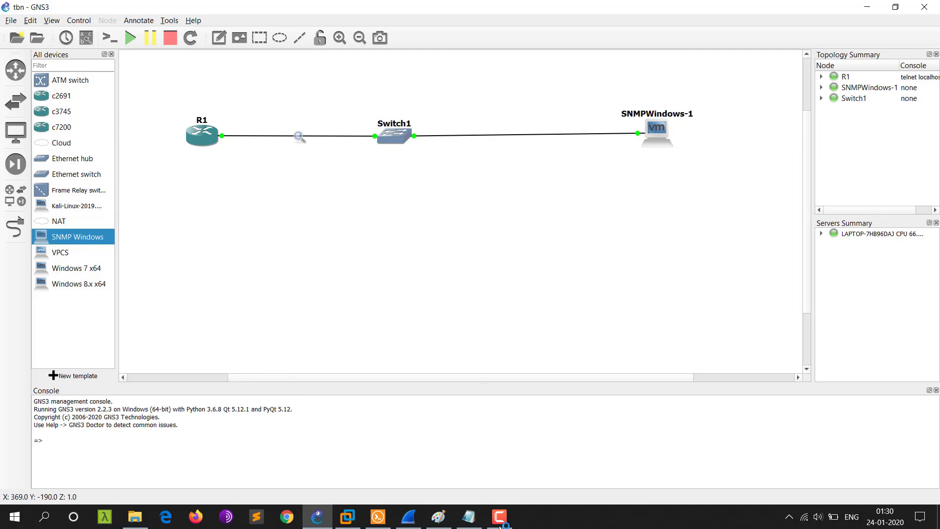
# - Switch to the dpstele.com SNMP OID article in Chromium and examine the diagram of the MIB object identifier tree
pyautogui.click(378, 517)
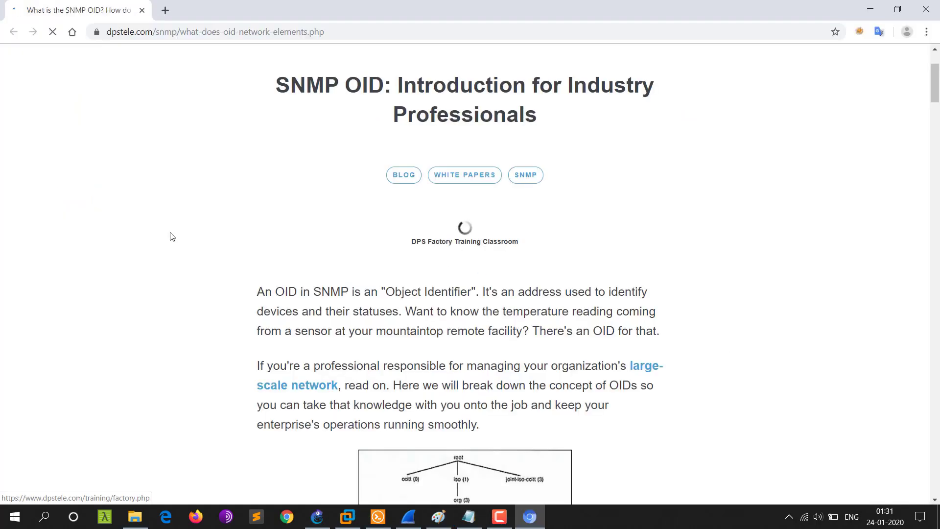
pyautogui.scroll(-1, 172, 237)
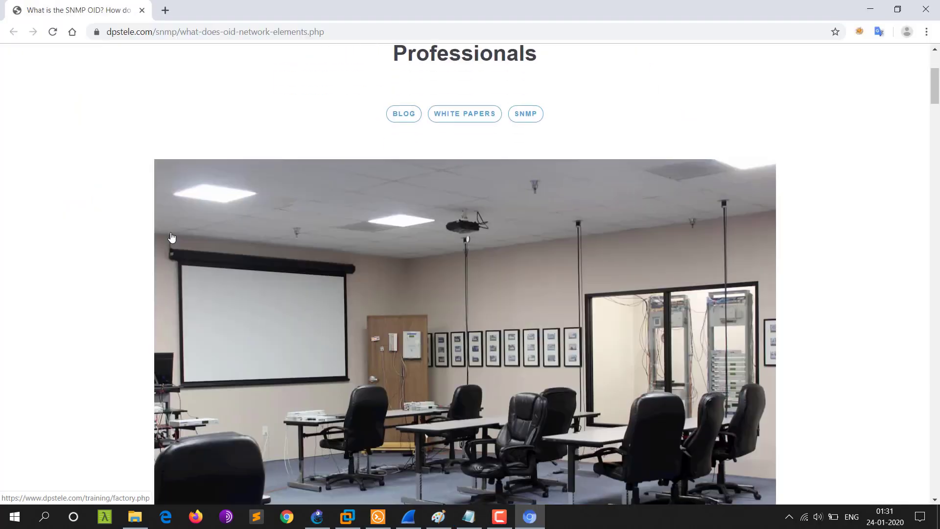
pyautogui.scroll(-7, 171, 240)
pyautogui.scroll(1, 169, 238)
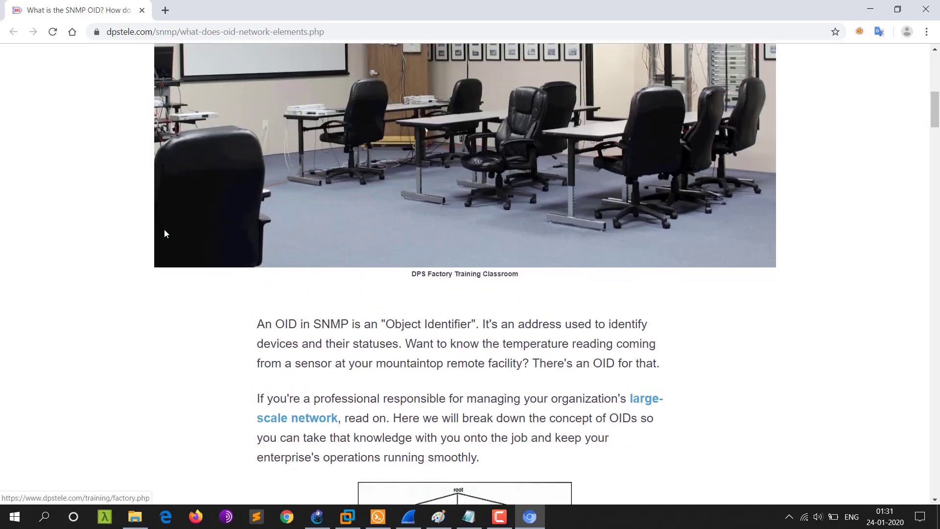
pyautogui.scroll(-6, 165, 234)
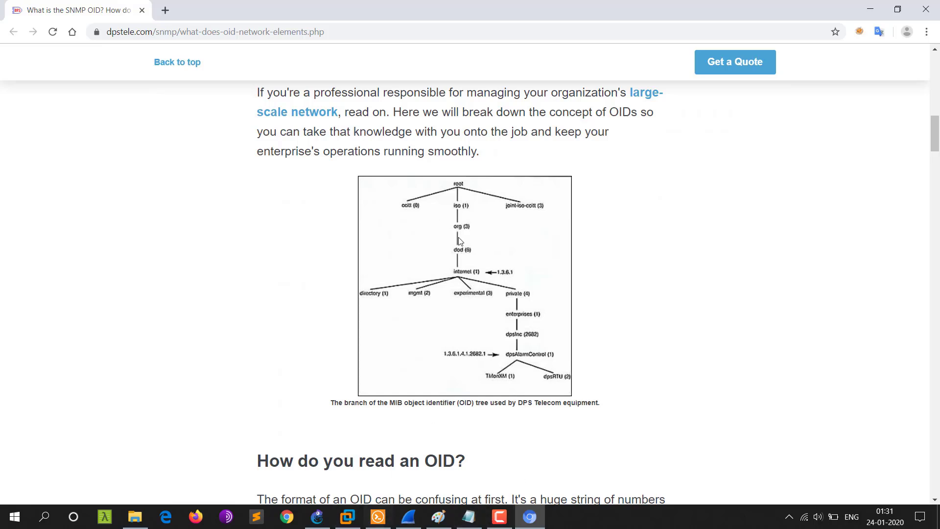
pyautogui.scroll(-2, 487, 213)
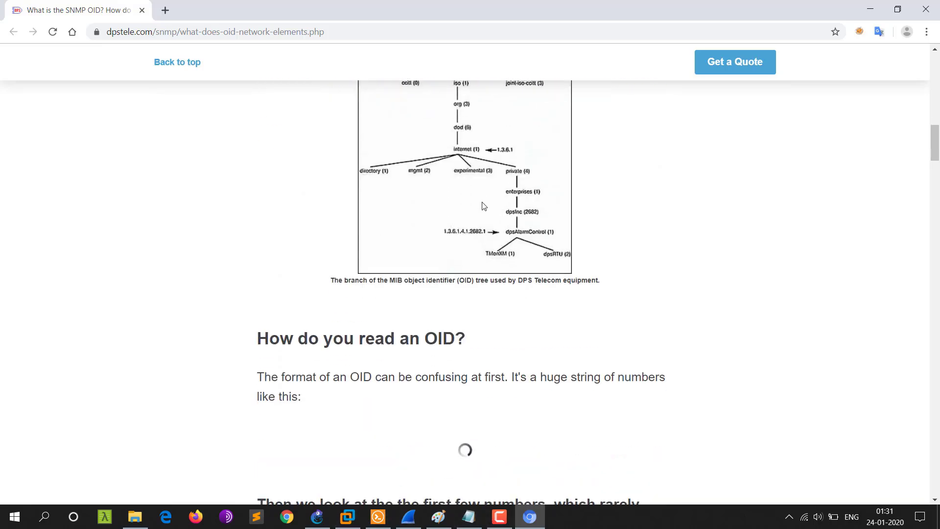
pyautogui.scroll(1, 402, 244)
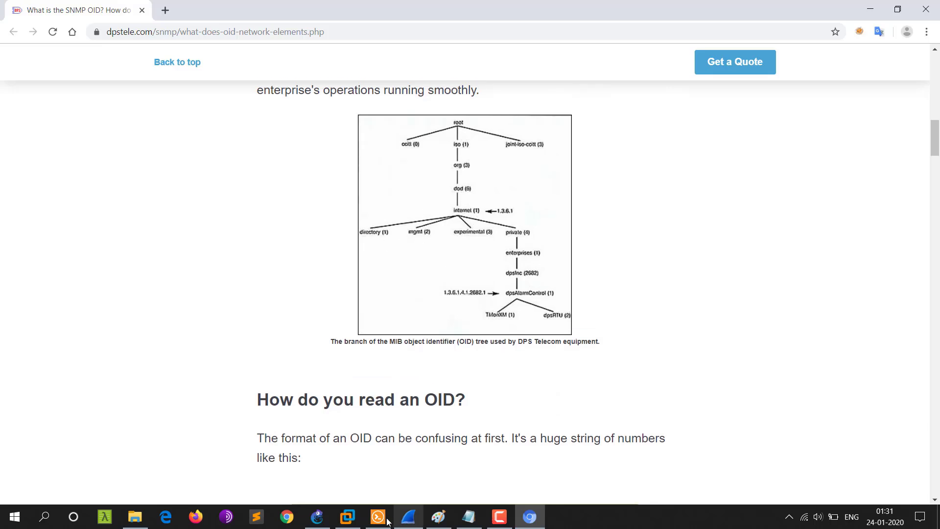
# - Switch to the MIB Browser in the SNMP Windows VM, expand system and interfaces, and inspect sysLocation, ifTable and sysObjectID
pyautogui.click(347, 517)
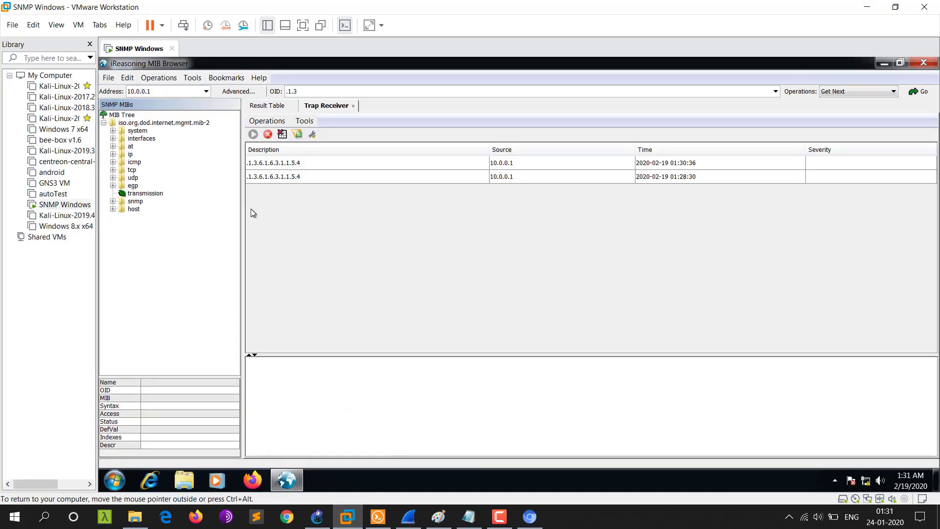
pyautogui.click(113, 131)
pyautogui.click(113, 194)
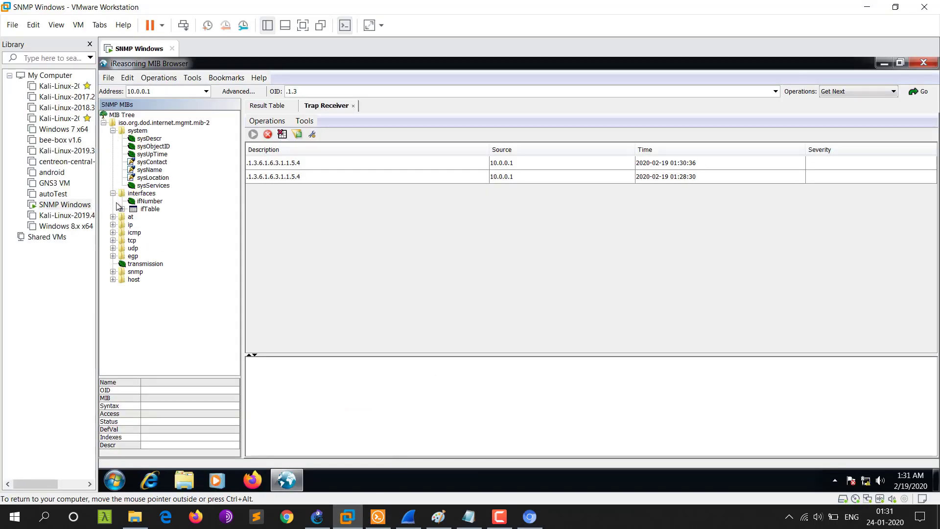
pyautogui.click(154, 146)
pyautogui.click(153, 178)
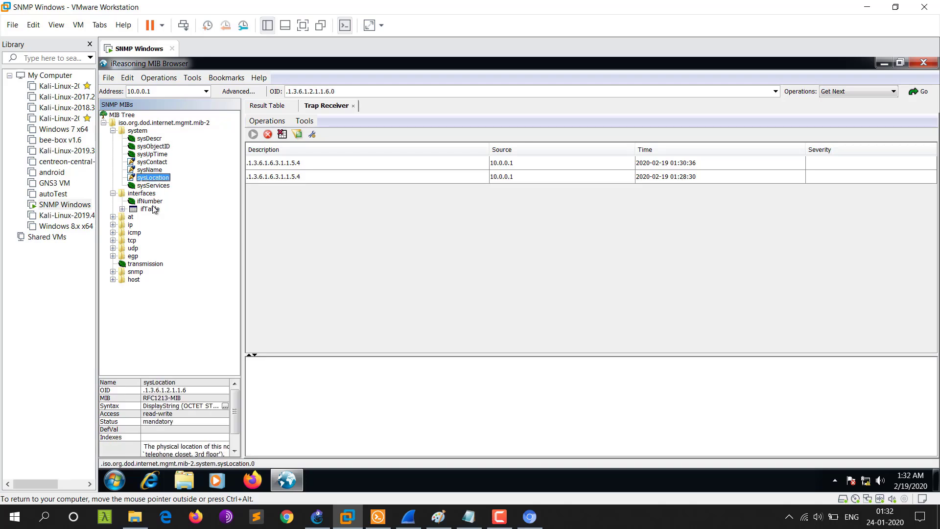
pyautogui.click(150, 209)
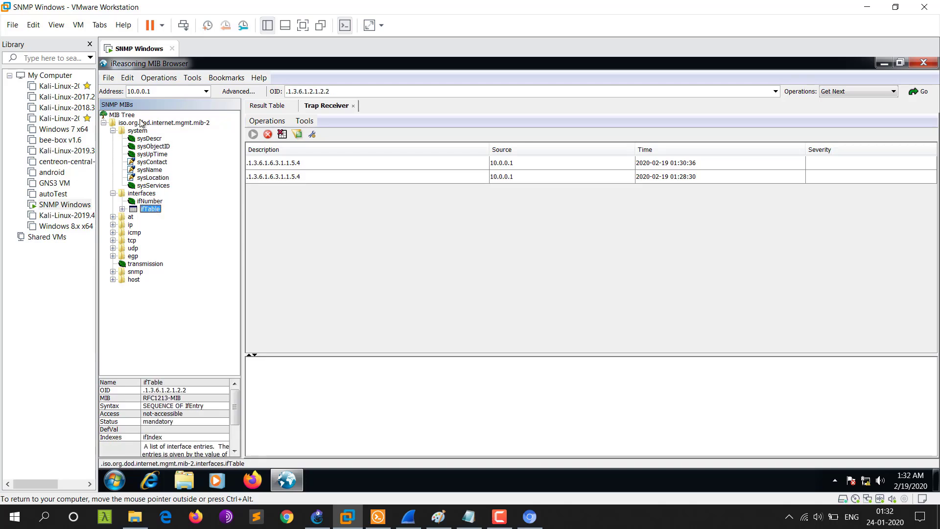
pyautogui.click(153, 147)
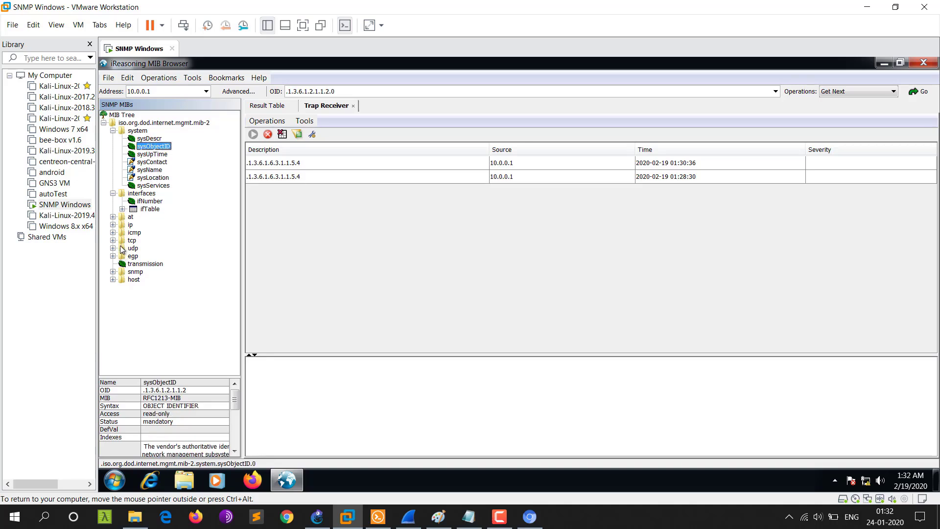
# - Expand the host and hrSystem branches of the MIB tree and inspect the mib-2 root node's OID
pyautogui.click(113, 232)
pyautogui.click(114, 167)
pyautogui.click(113, 280)
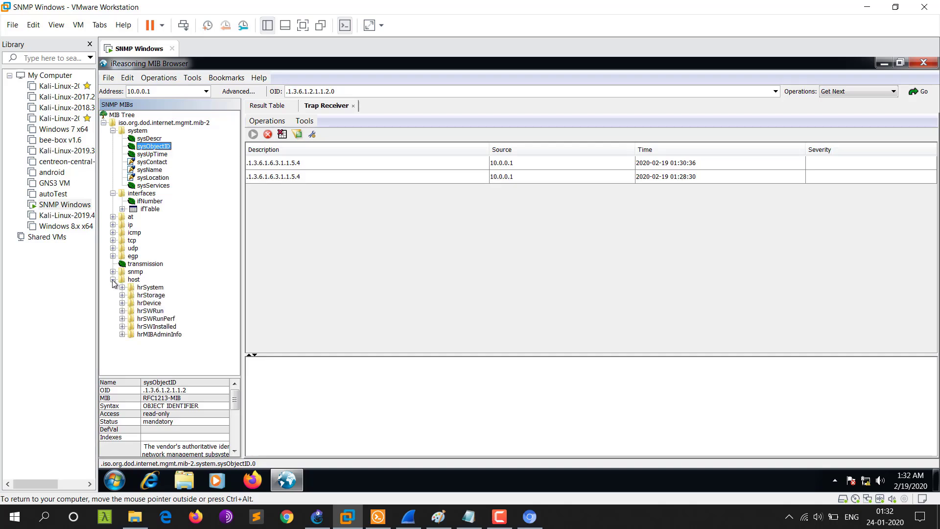
pyautogui.click(122, 288)
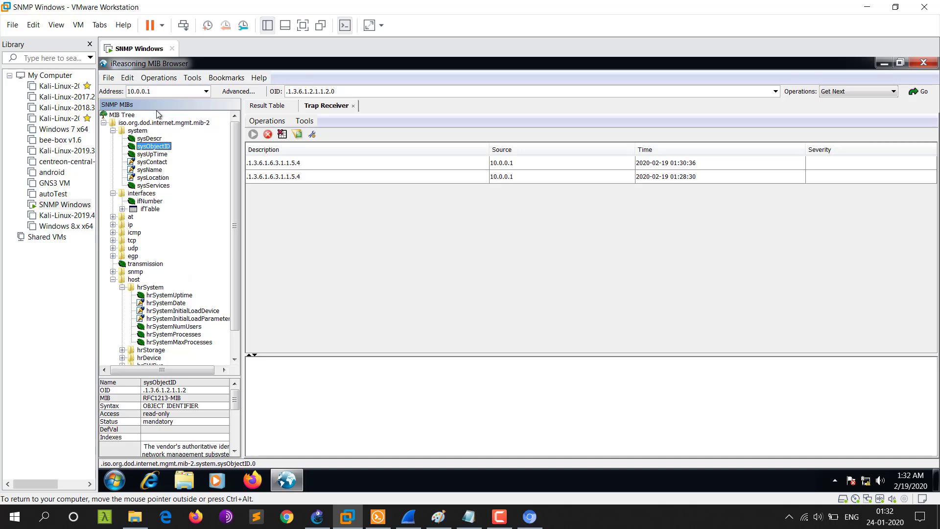
pyautogui.click(129, 124)
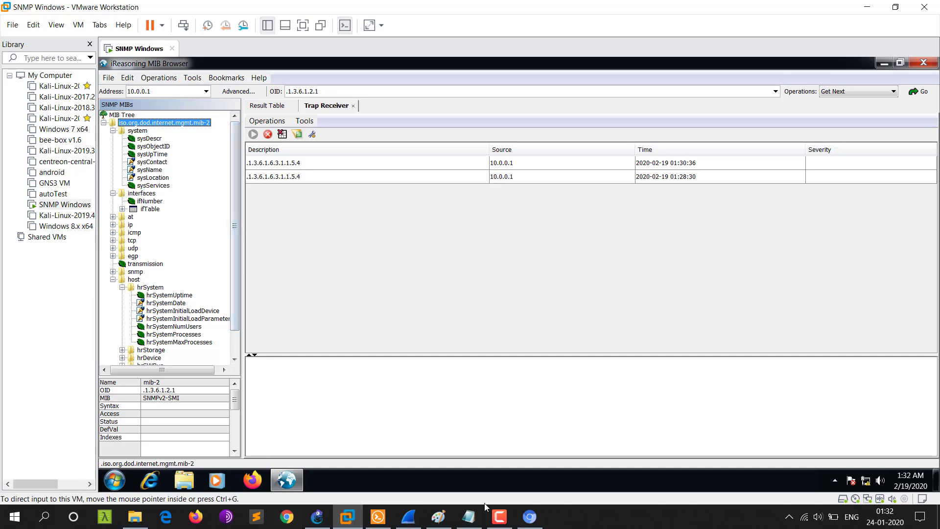
# - Return to the OID article in Chromium and read the section on how to read an OID
pyautogui.click(530, 517)
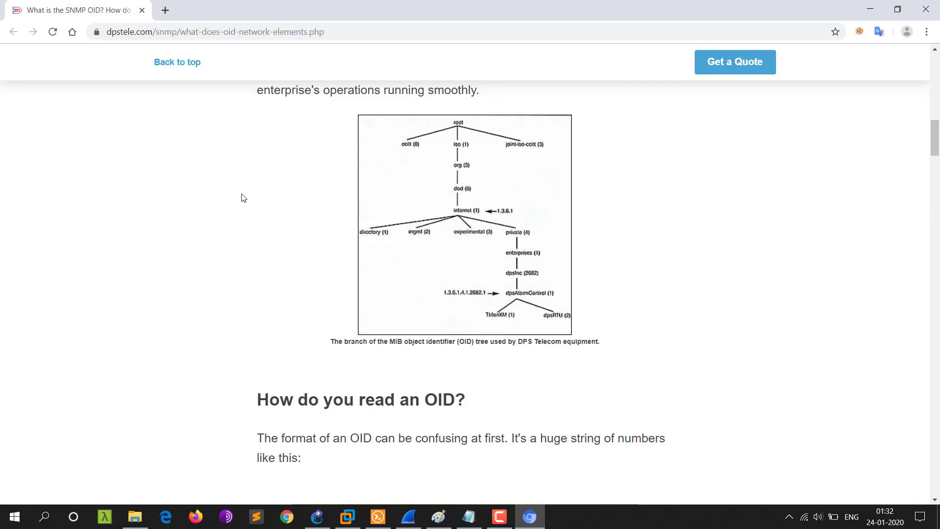
pyautogui.scroll(-4, 247, 206)
pyautogui.scroll(-3, 253, 223)
pyautogui.scroll(4, 314, 162)
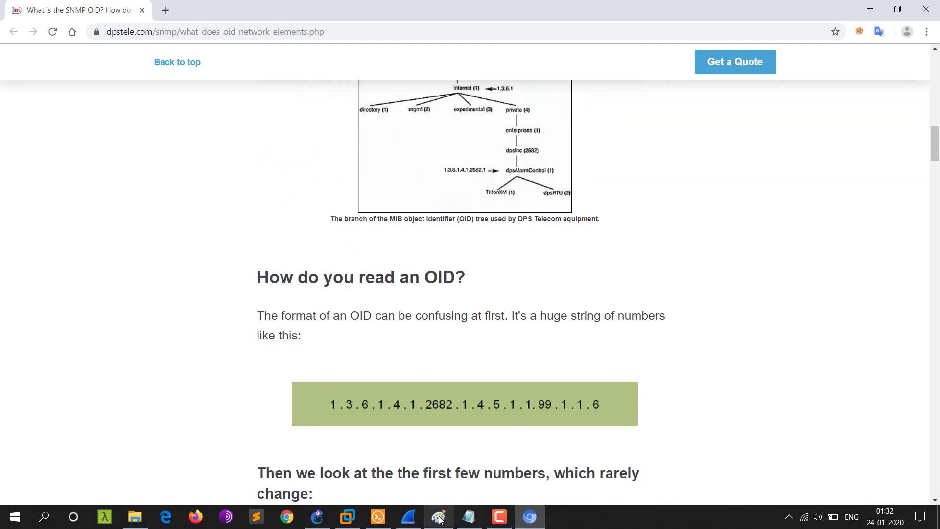
# - Return to the SNMP Windows VM, inspect the system node, and highlight the Trap OID in the most recent trap's details
pyautogui.moveTo(440, 518)
pyautogui.moveTo(351, 519)
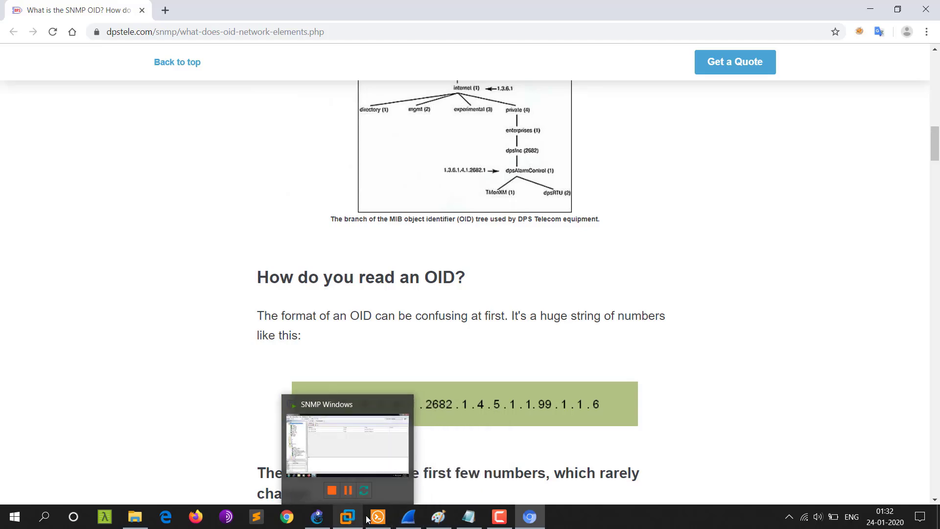
pyautogui.click(374, 451)
pyautogui.click(140, 130)
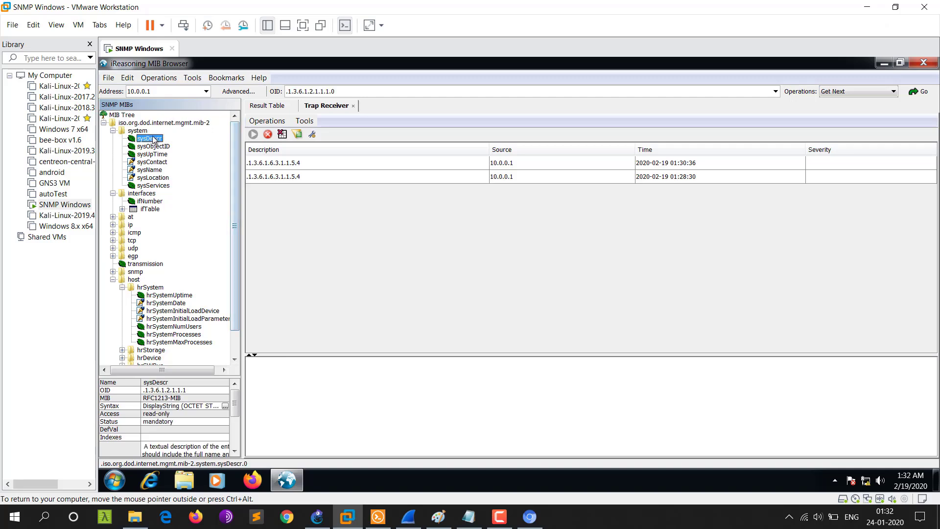
pyautogui.click(268, 165)
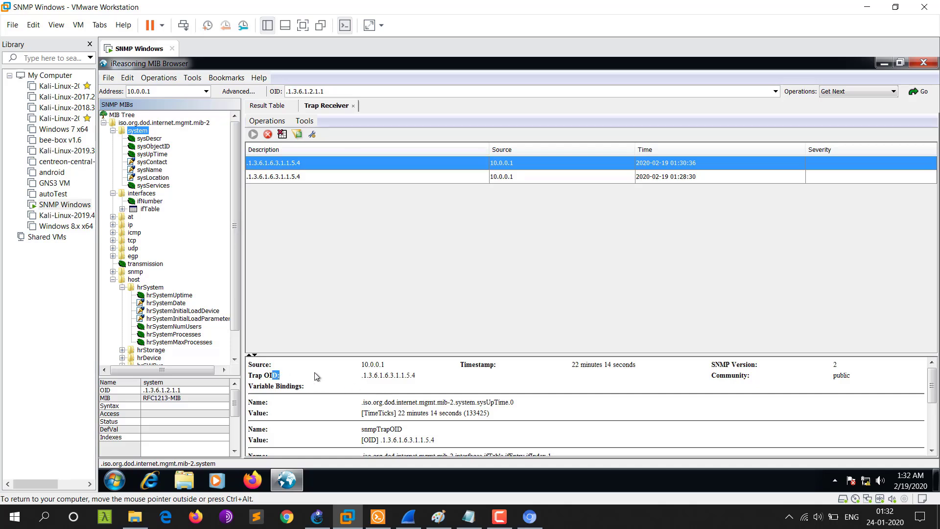
pyautogui.moveTo(415, 376); pyautogui.dragTo(364, 377)
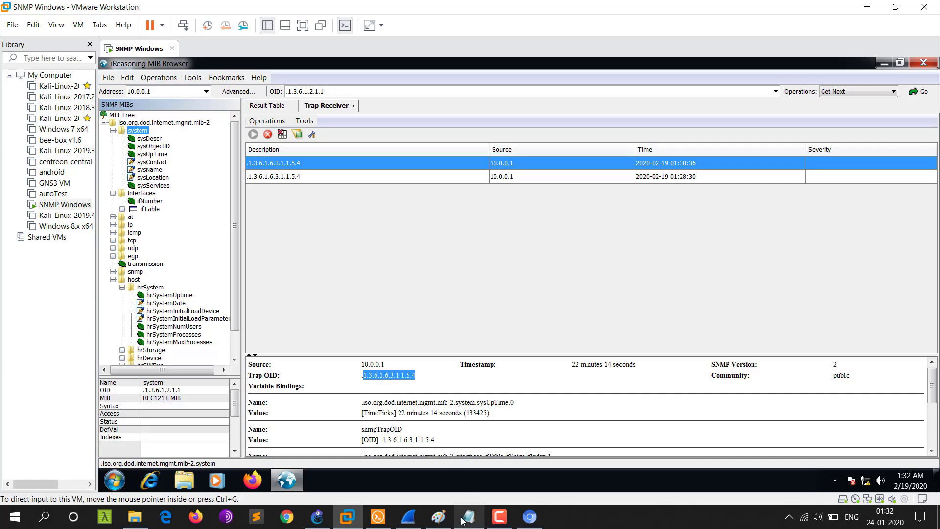
# - Place the Chromium window beside the MIB Browser and compare the highlighted Trap OID with the article's OID tree
pyautogui.click(530, 525)
pyautogui.moveTo(490, 7); pyautogui.dragTo(938, 157)
pyautogui.scroll(9, 669, 157)
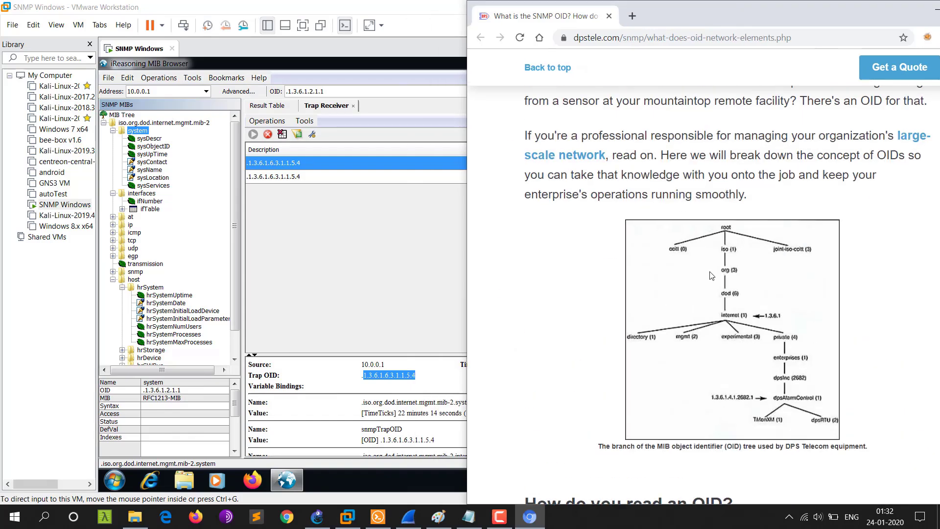
pyautogui.scroll(-2, 710, 221)
pyautogui.scroll(1, 729, 252)
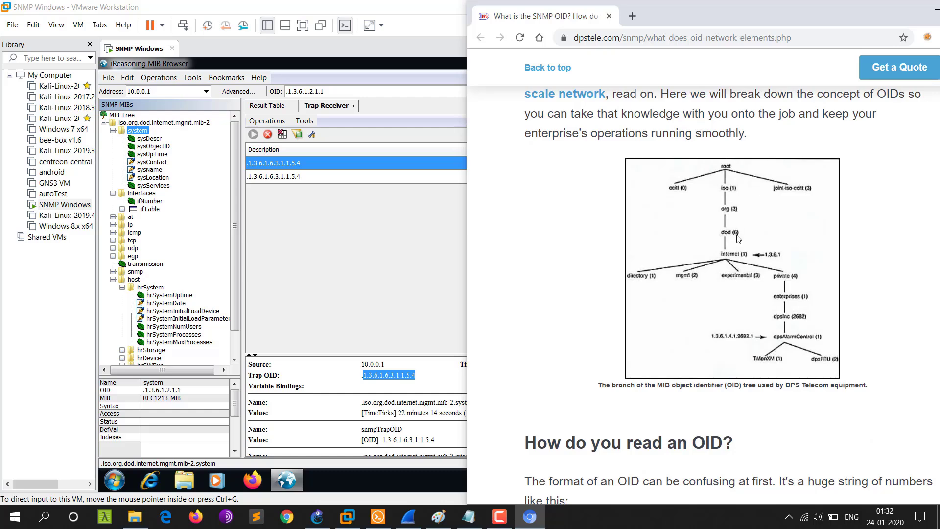
pyautogui.scroll(-6, 664, 262)
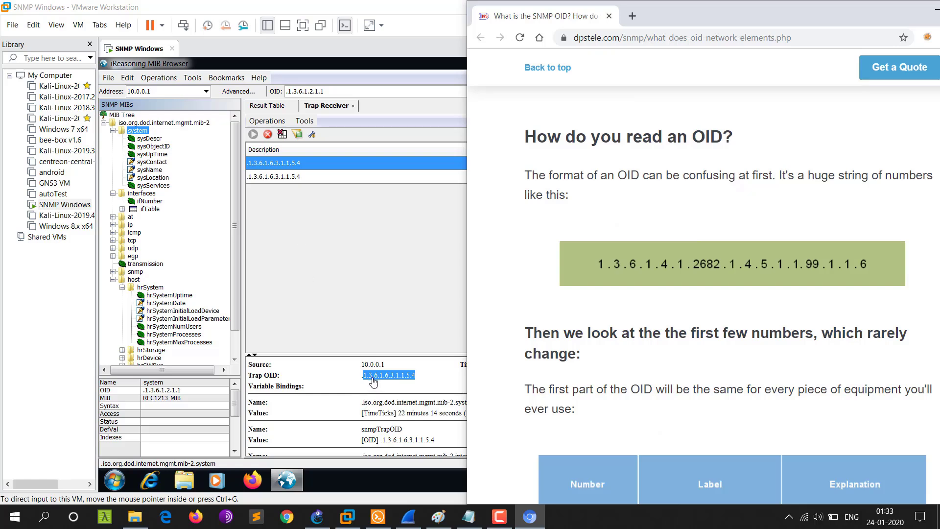
pyautogui.scroll(6, 665, 226)
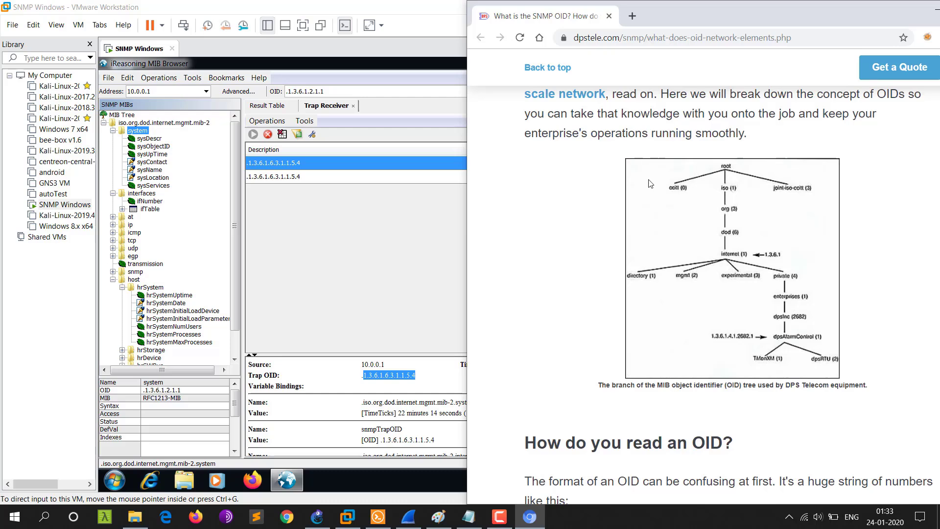
# - Return to the MIB Browser and review the trap details, the SNMP agent address and the available tools
pyautogui.click(371, 409)
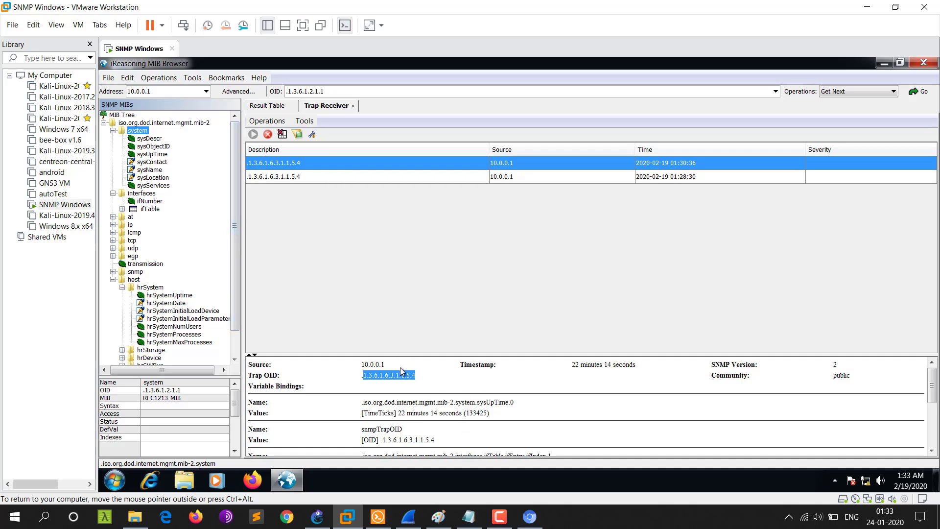
pyautogui.moveTo(231, 161)
pyautogui.mouseDown()
pyautogui.moveTo(234, 204)
pyautogui.moveTo(237, 159)
pyautogui.mouseUp()
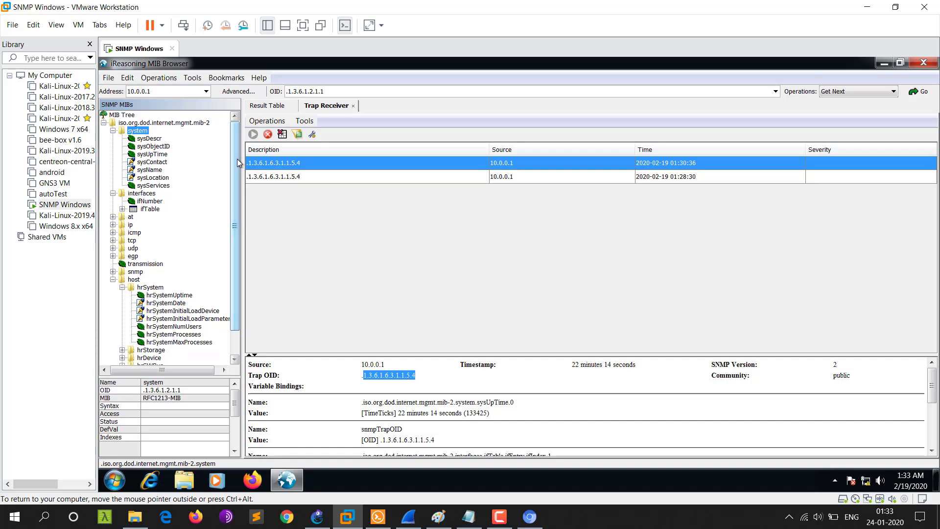
pyautogui.click(156, 90)
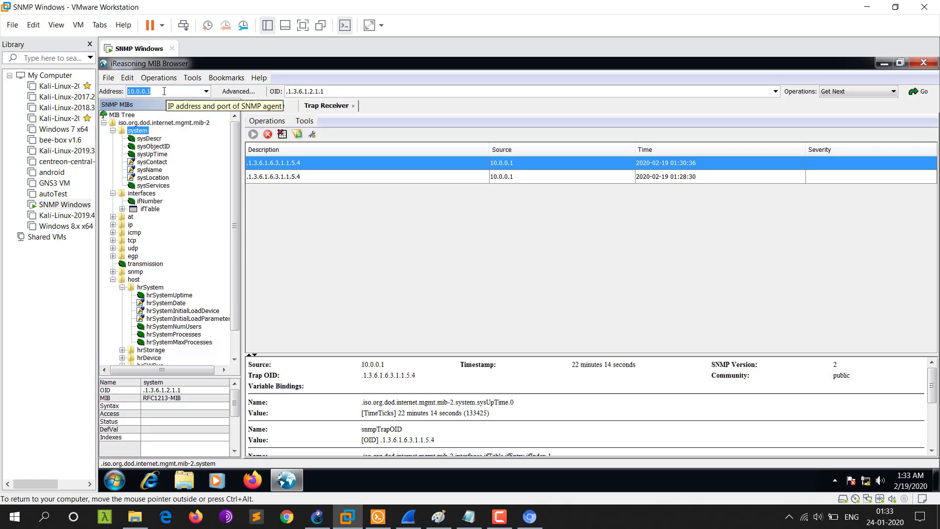
pyautogui.click(192, 79)
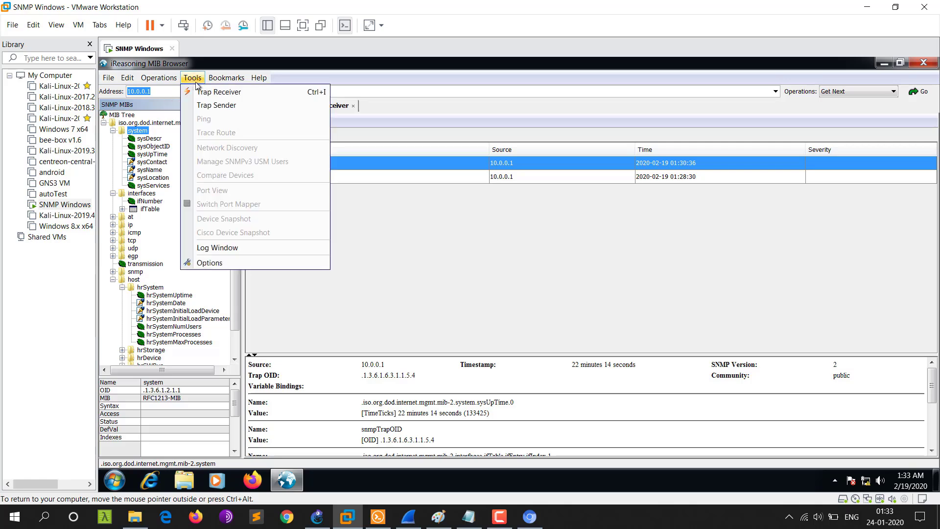
# - Switch to the R1 console in Solar-PuTTY and exit interface configuration mode to global configuration
pyautogui.hotkey('ctrl', 'alt')
pyautogui.hotkey('alt', 'Tab')
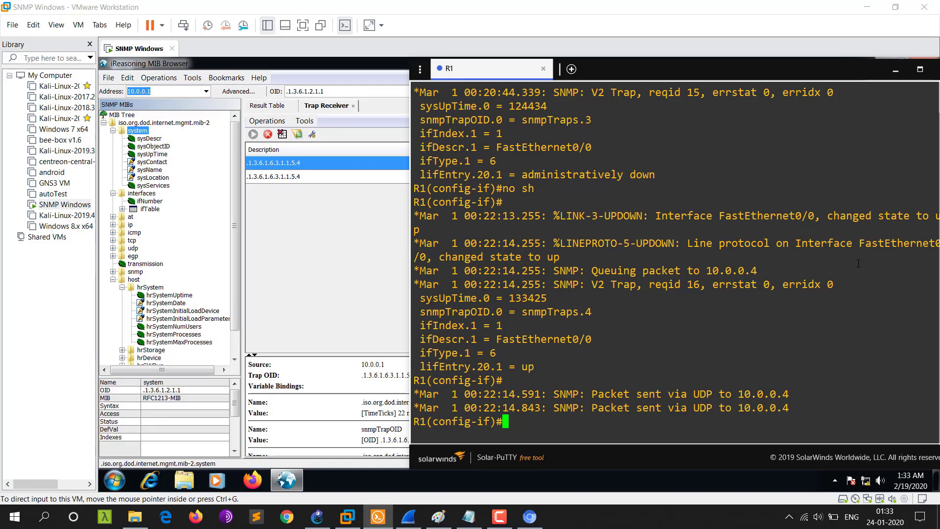
pyautogui.write('exit')
pyautogui.press('Return')
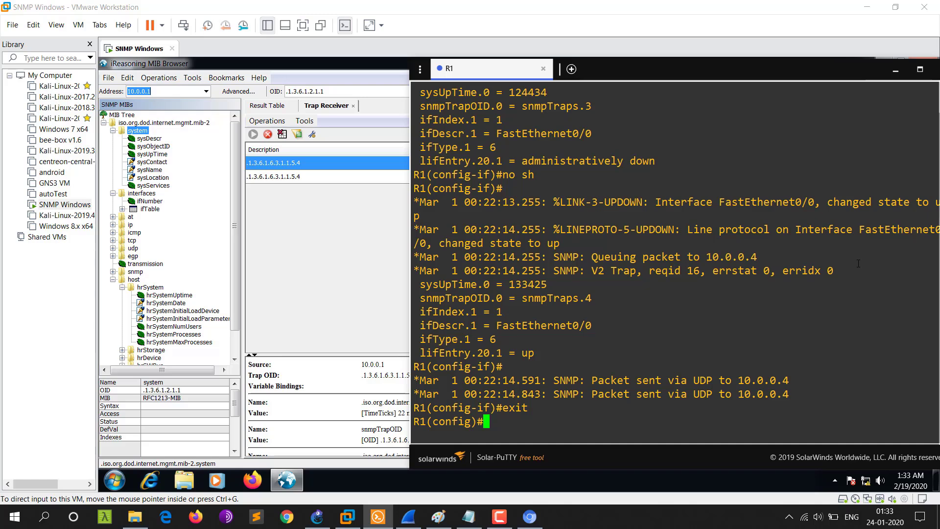
# - List the options for snmp-server community private on R1 and create that community with rw access
pyautogui.write('snmp-se')
pyautogui.press('Tab')
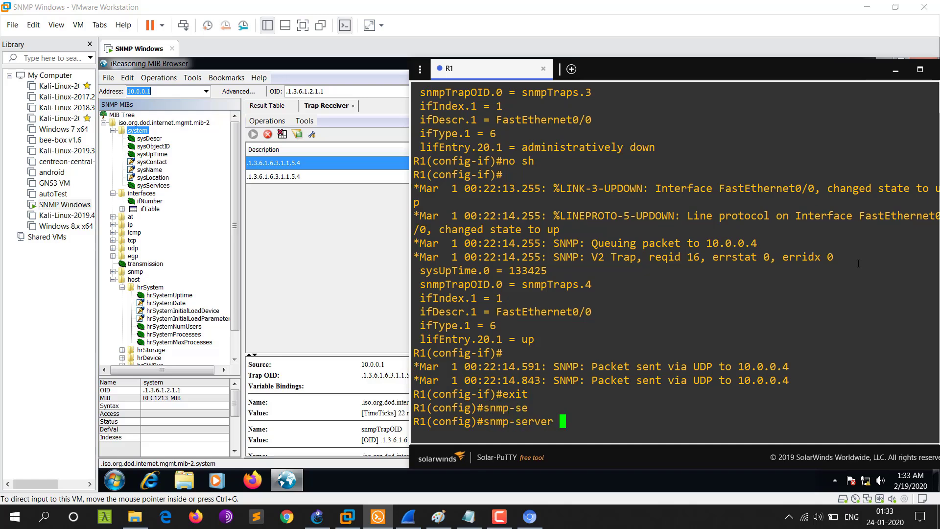
pyautogui.write('com')
pyautogui.press('Tab')
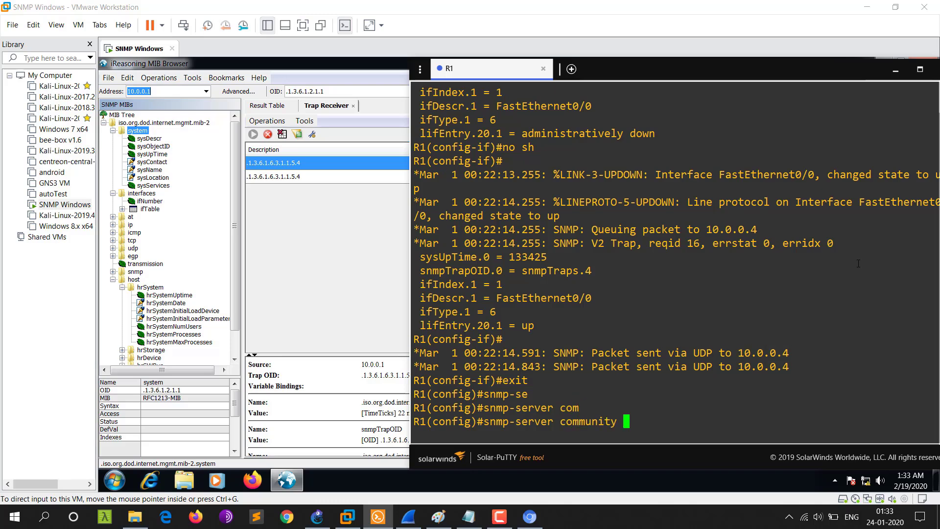
pyautogui.write('private ?')
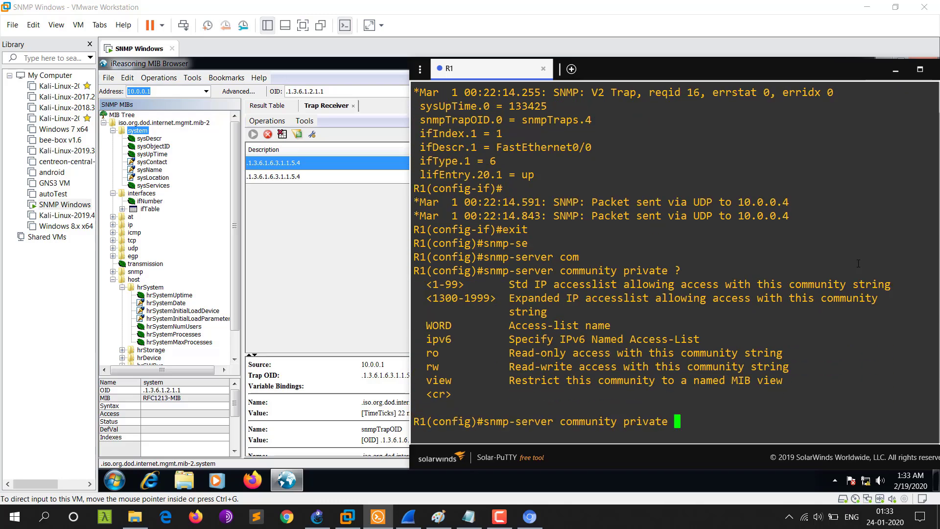
pyautogui.write('rw')
pyautogui.press('Return')
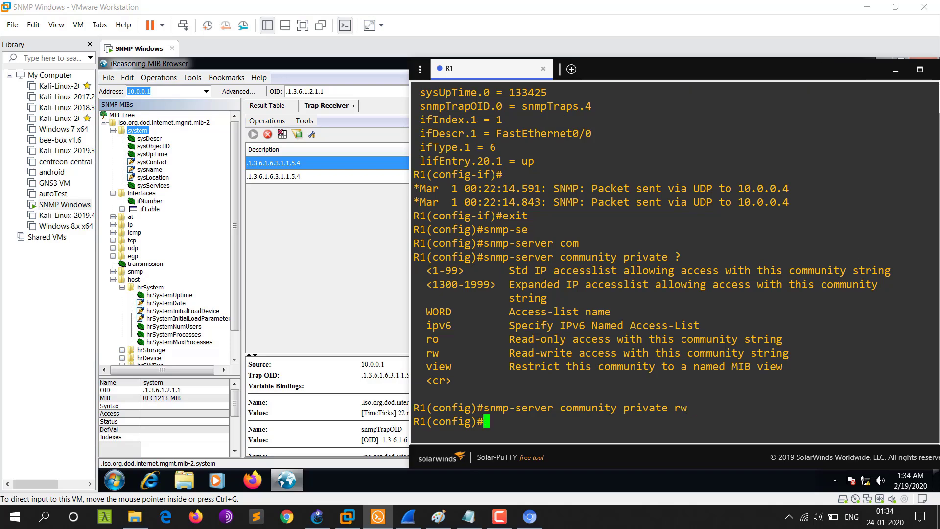
# - Switch to the MIB Browser, bring up the Trap Sender for 10.0.0.1 and set the trap type to SNMPv2 Trap
pyautogui.click(334, 225)
pyautogui.click(193, 78)
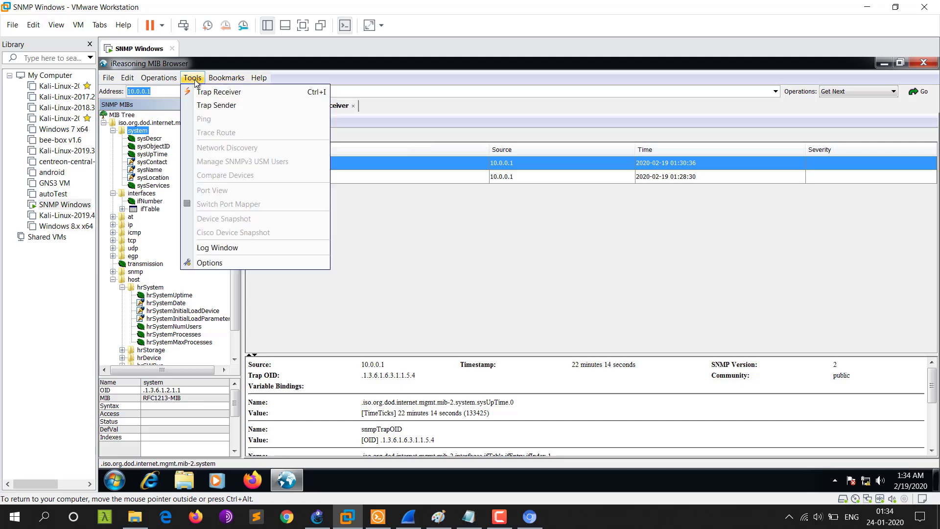
pyautogui.click(215, 106)
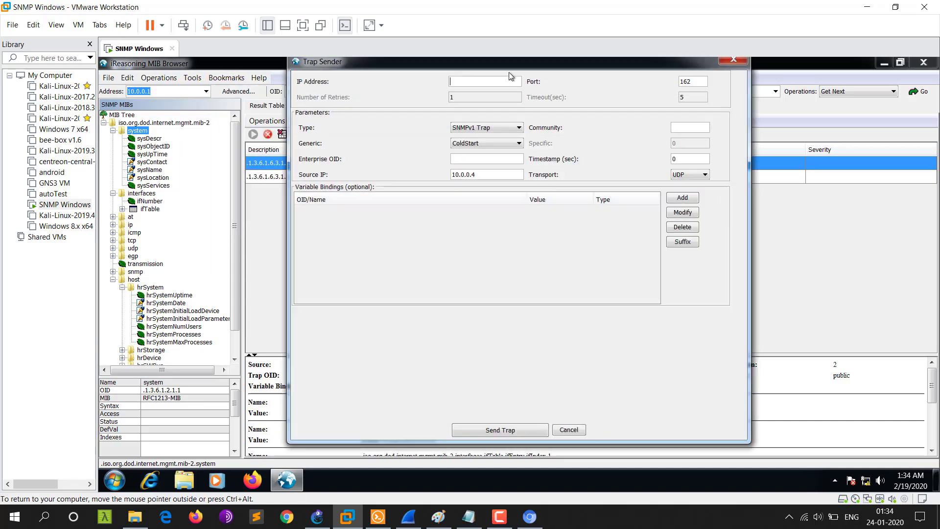
pyautogui.moveTo(512, 69); pyautogui.dragTo(624, 120)
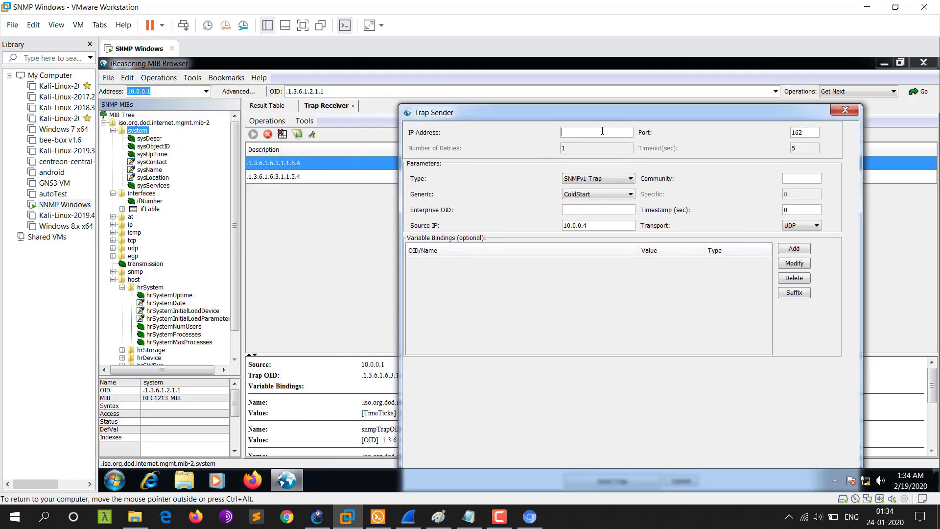
pyautogui.write('10.0.0.1')
pyautogui.moveTo(607, 117); pyautogui.dragTo(614, 103)
pyautogui.click(615, 166)
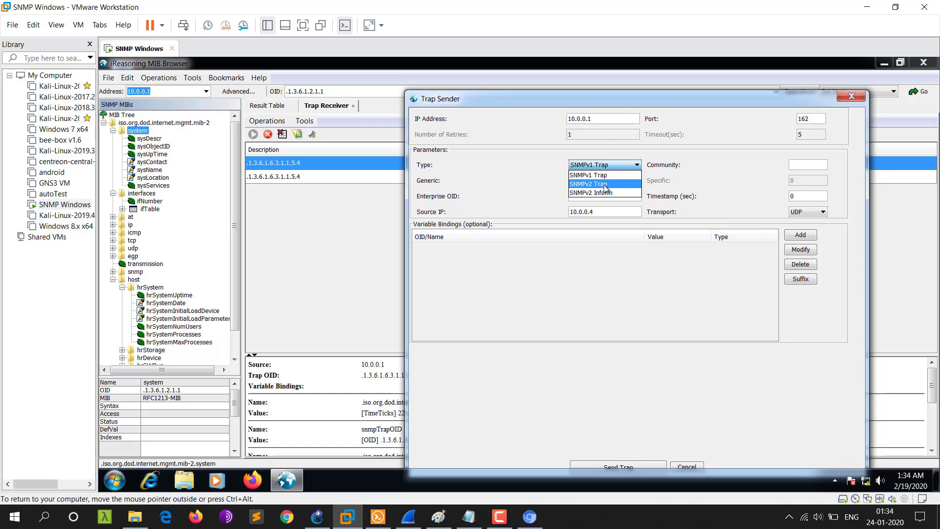
pyautogui.click(614, 183)
pyautogui.click(601, 181)
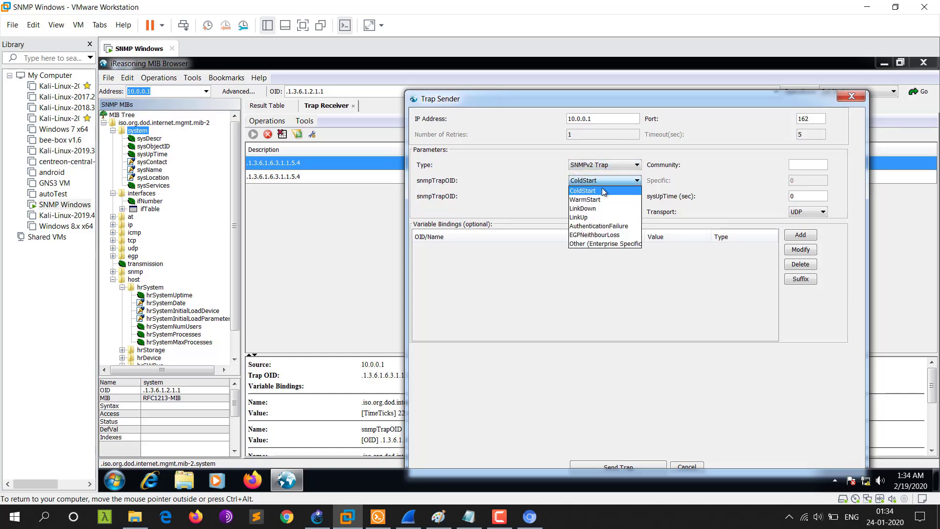
pyautogui.click(610, 217)
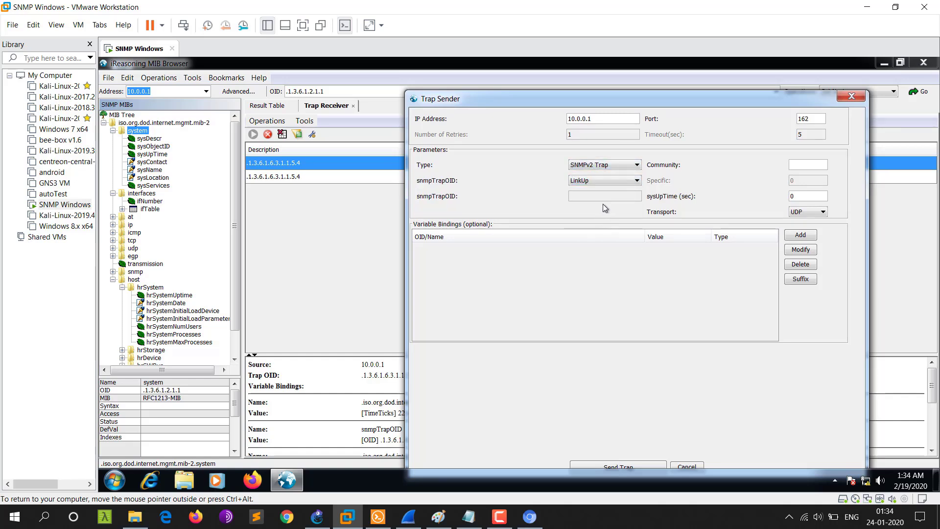
pyautogui.click(807, 197)
pyautogui.click(804, 237)
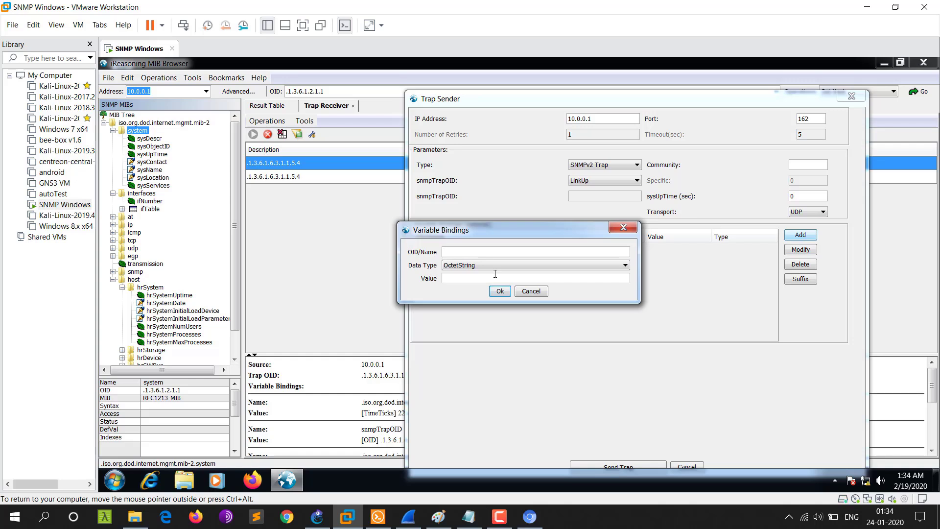
pyautogui.write('10.0.0.')
pyautogui.click(531, 291)
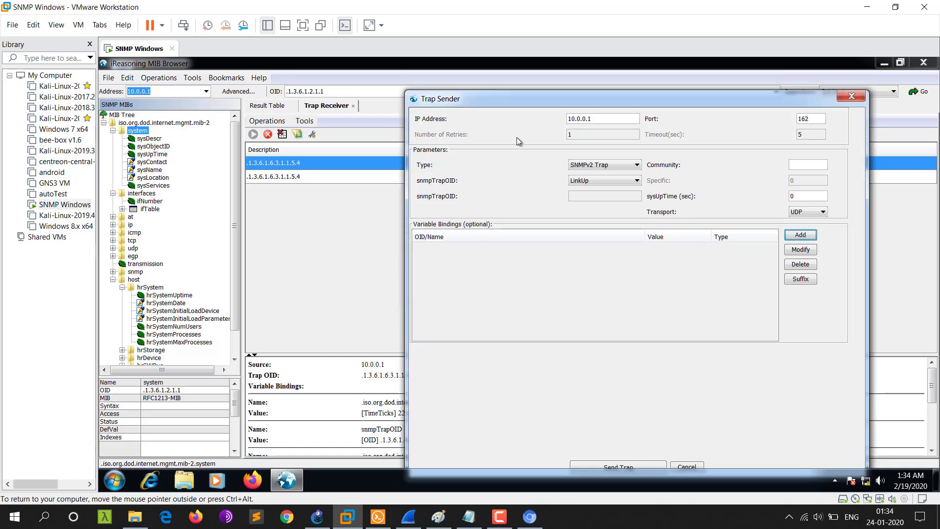
pyautogui.click(851, 96)
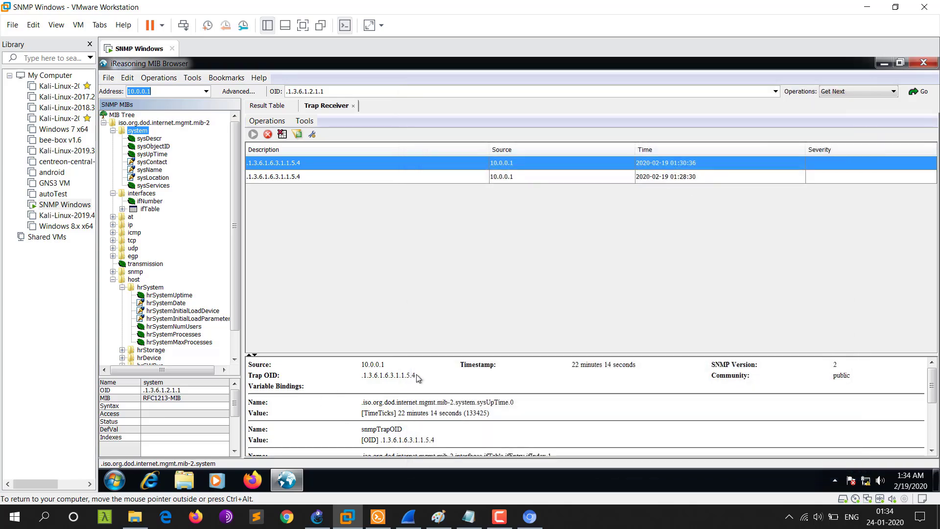
# - Copy the Trap OID from the trap details and reopen the Trap Sender with 10.0.0.1 as the IP address
pyautogui.moveTo(417, 376); pyautogui.dragTo(363, 376)
pyautogui.hotkey('ctrl', 'c')
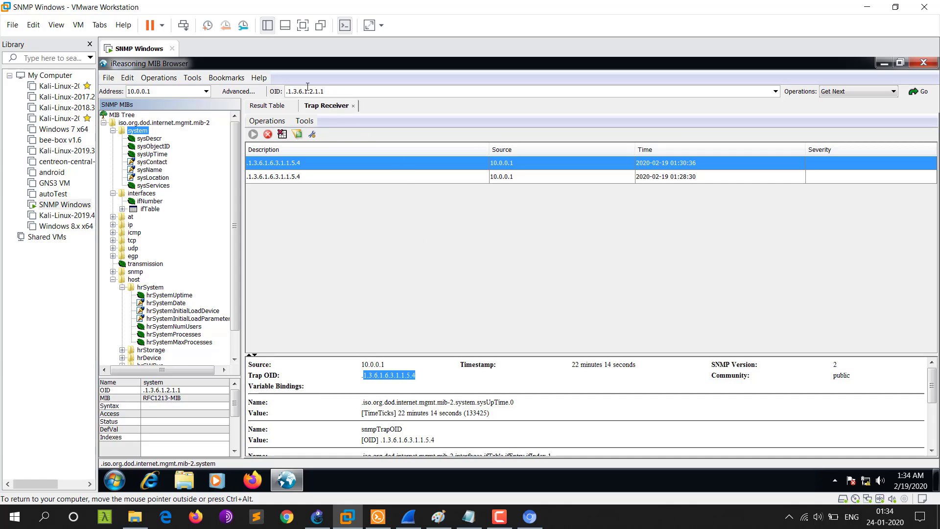
pyautogui.click(197, 79)
pyautogui.click(211, 104)
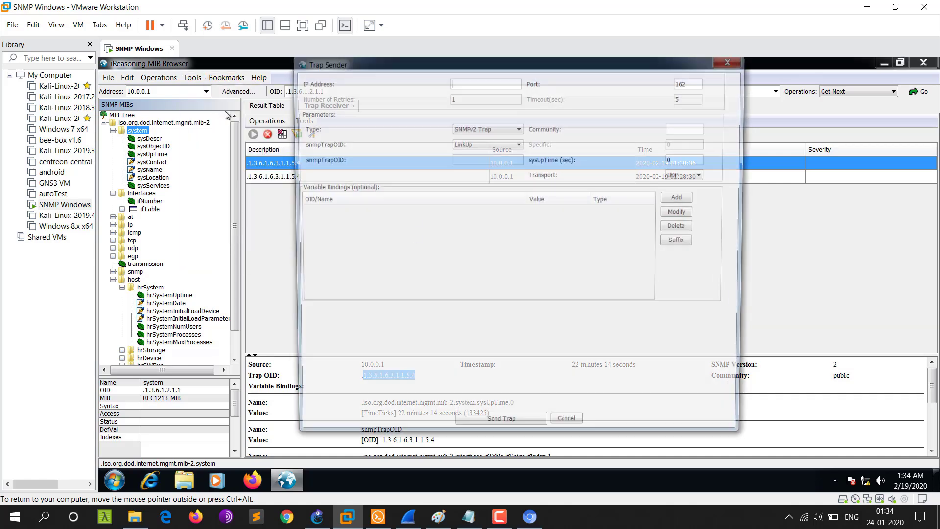
pyautogui.click(458, 83)
pyautogui.write('10.0.0.1')
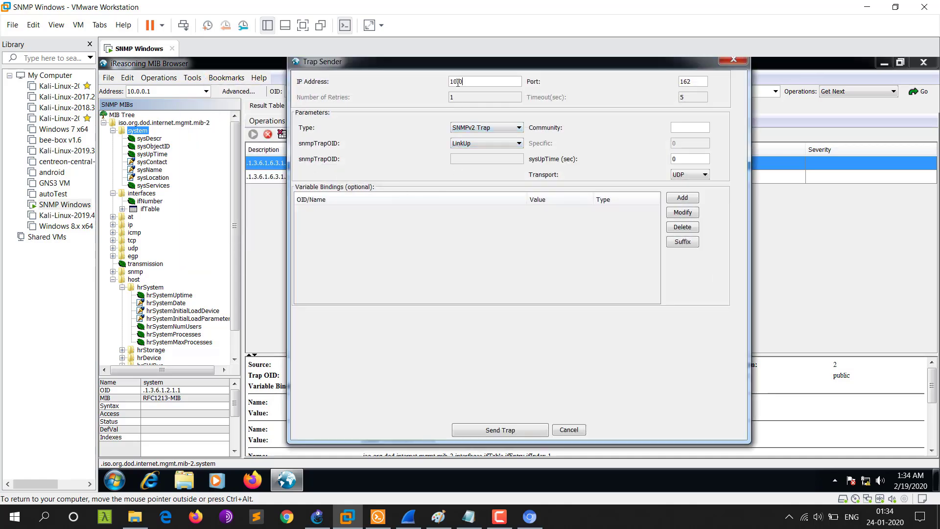
# - Keep SNMPv2 Trap as the trap type and choose AuthenticationFailure as the snmpTrapOID
pyautogui.click(487, 128)
pyautogui.click(485, 147)
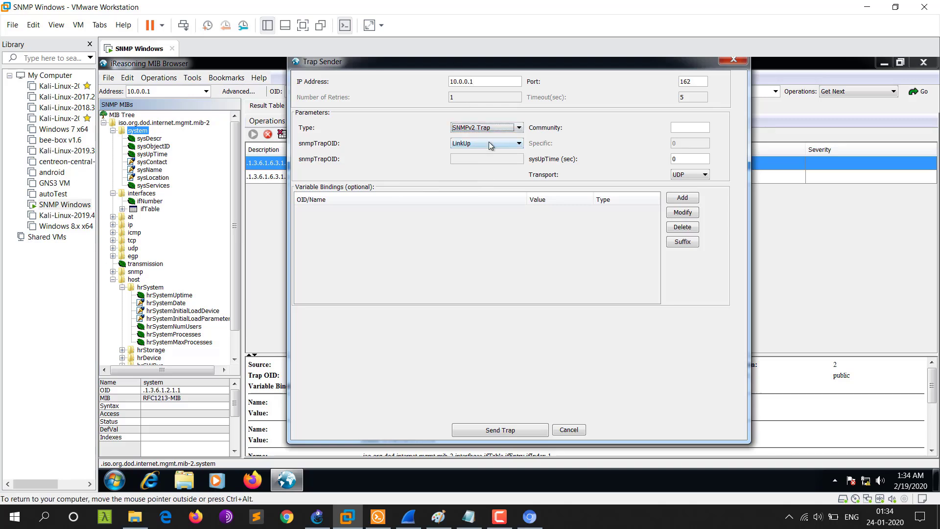
pyautogui.click(491, 143)
pyautogui.click(485, 172)
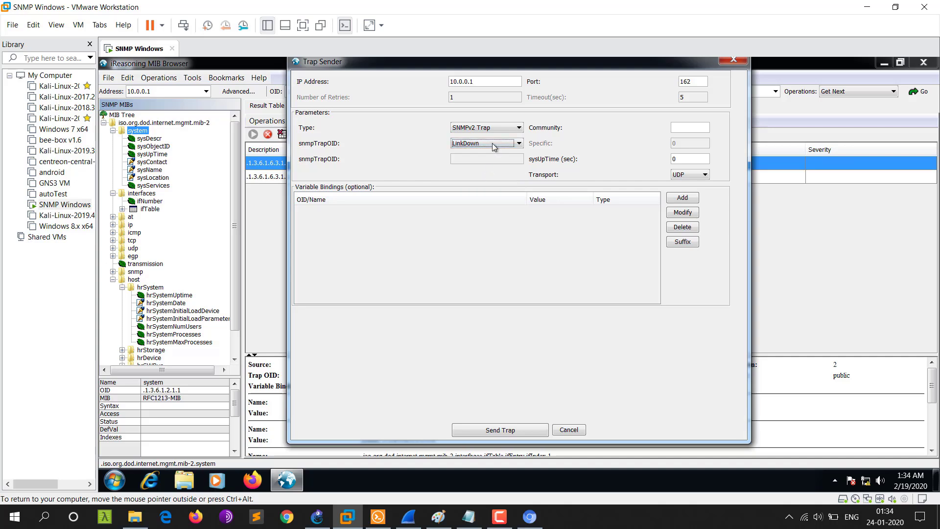
pyautogui.click(493, 143)
pyautogui.click(492, 189)
# - Add an OctetString variable binding with OID 1.3.6.1.6.3.1.1.5.4 and value int, and send the trap
pyautogui.click(683, 198)
pyautogui.hotkey('ctrl', 'v')
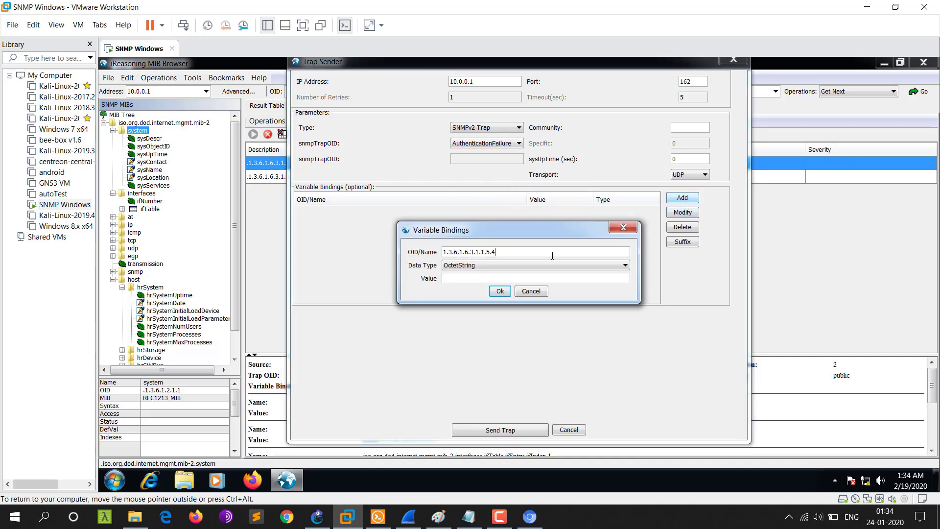
pyautogui.click(514, 278)
pyautogui.write('int')
pyautogui.click(500, 291)
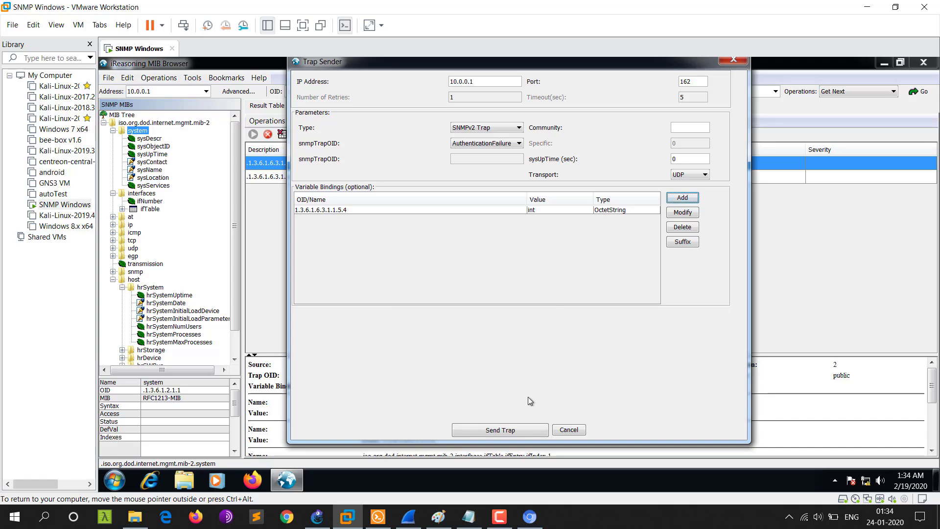
pyautogui.click(518, 432)
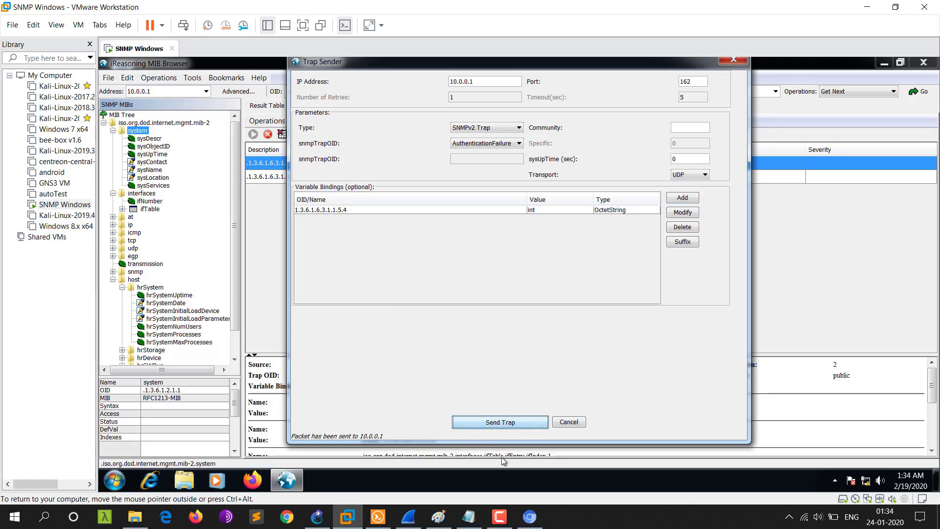
# - Switch to the R1 console in Solar-PuTTY beside the Trap Sender and examine the log lines for the sent trap
pyautogui.click(378, 517)
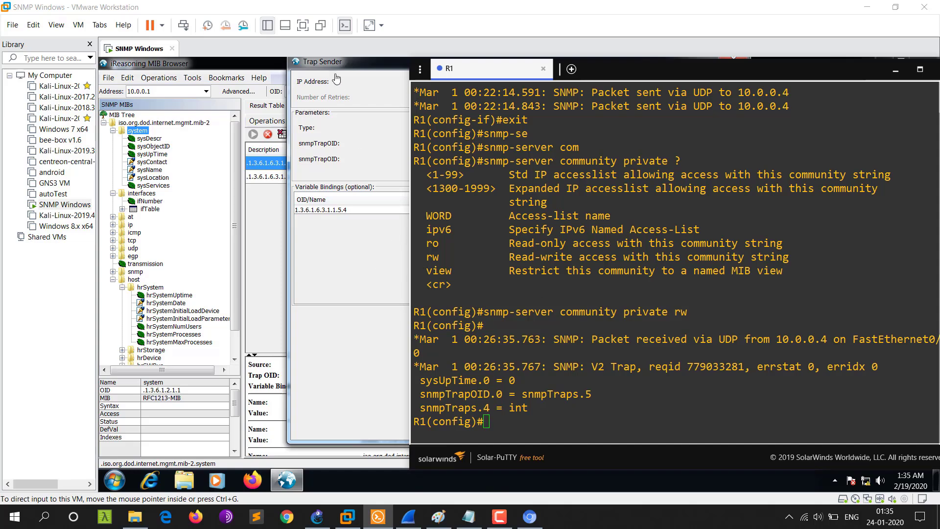
pyautogui.moveTo(334, 64); pyautogui.dragTo(252, 67)
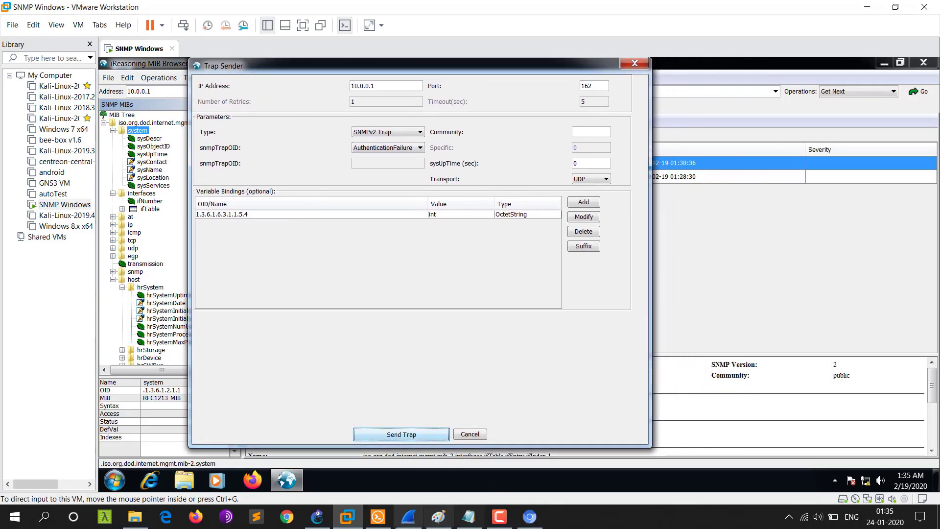
pyautogui.click(378, 517)
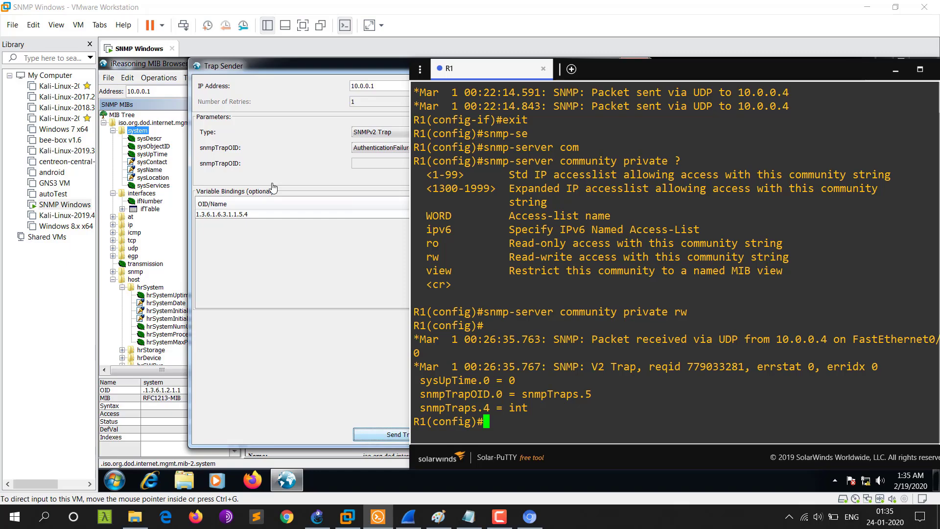
pyautogui.moveTo(545, 405); pyautogui.dragTo(472, 340)
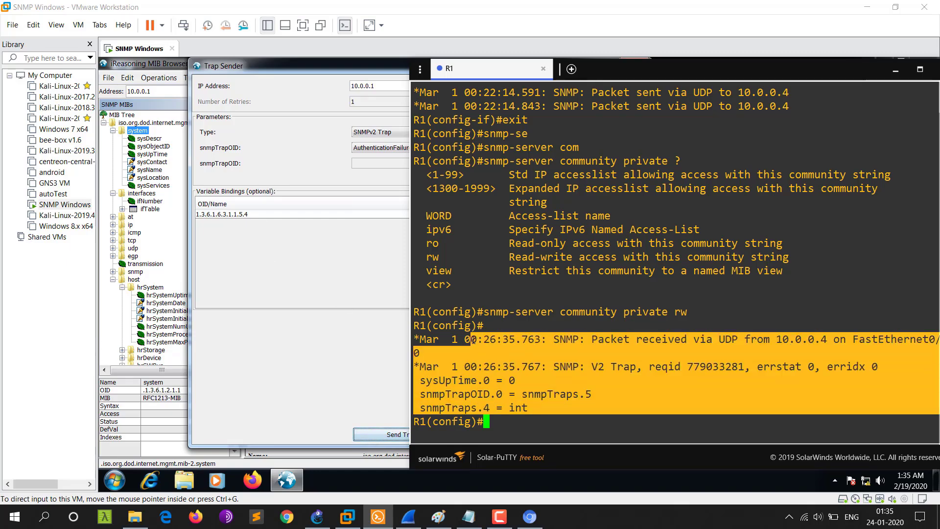
# - Switch to Wireshark and examine the SNMP trap packet sent from 10.0.0.4 to 10.0.0.1
pyautogui.click(408, 517)
pyautogui.click(598, 228)
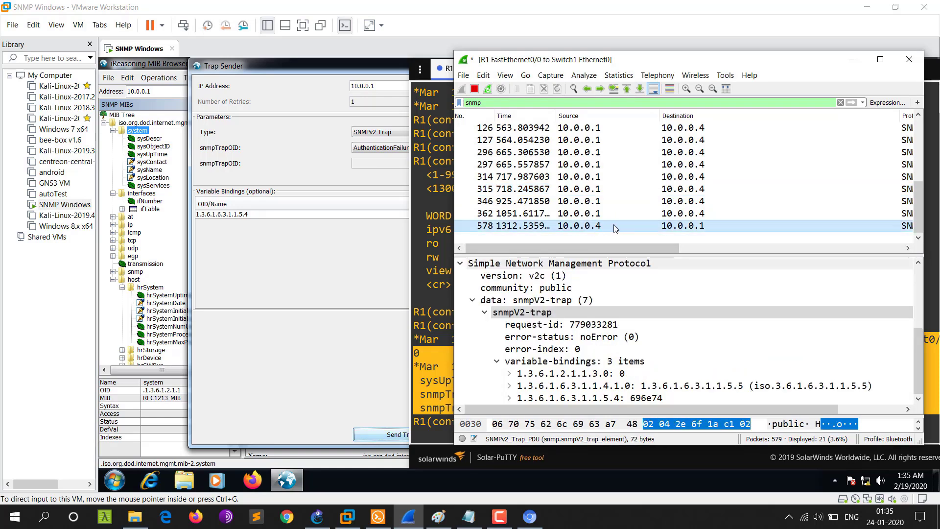
pyautogui.click(431, 240)
# - Return to the MIB Browser, move the Trap Sender clear of the R1 console and send the same trap again
pyautogui.click(340, 249)
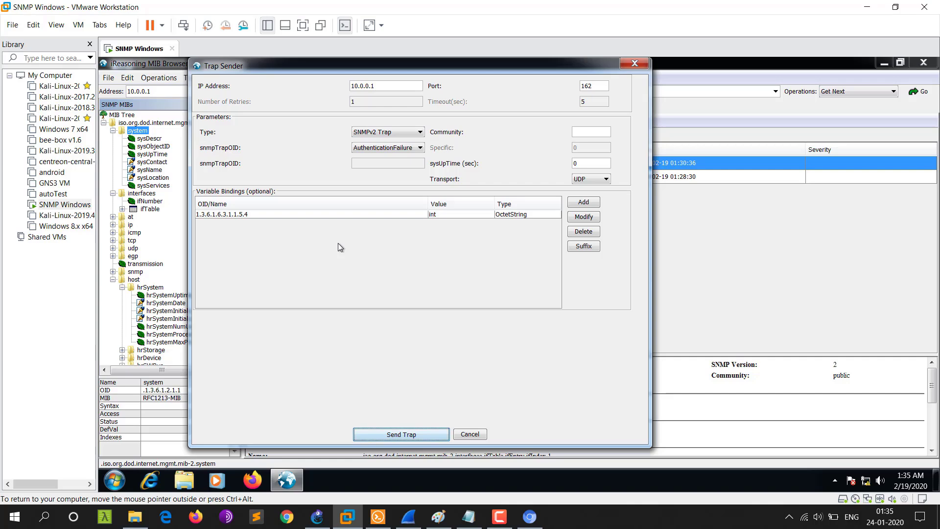
pyautogui.click(401, 435)
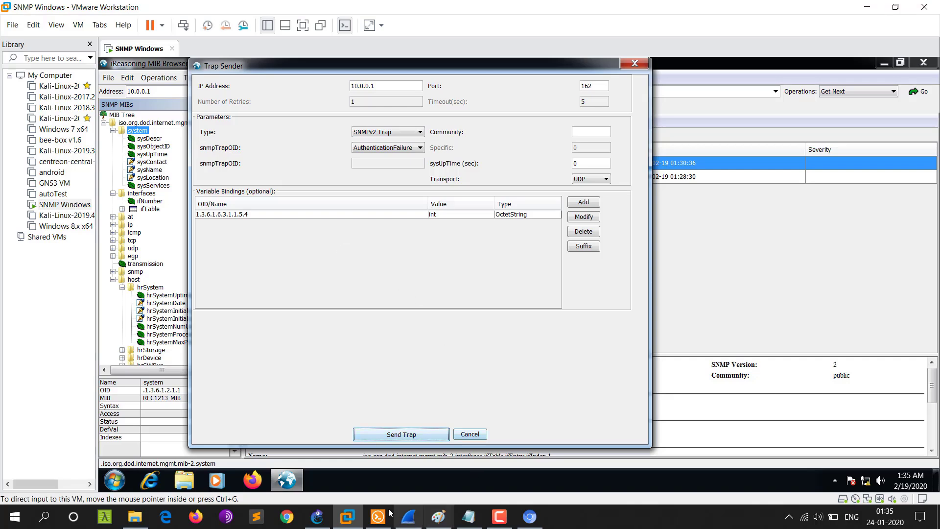
pyautogui.click(377, 516)
pyautogui.moveTo(339, 68); pyautogui.dragTo(283, 71)
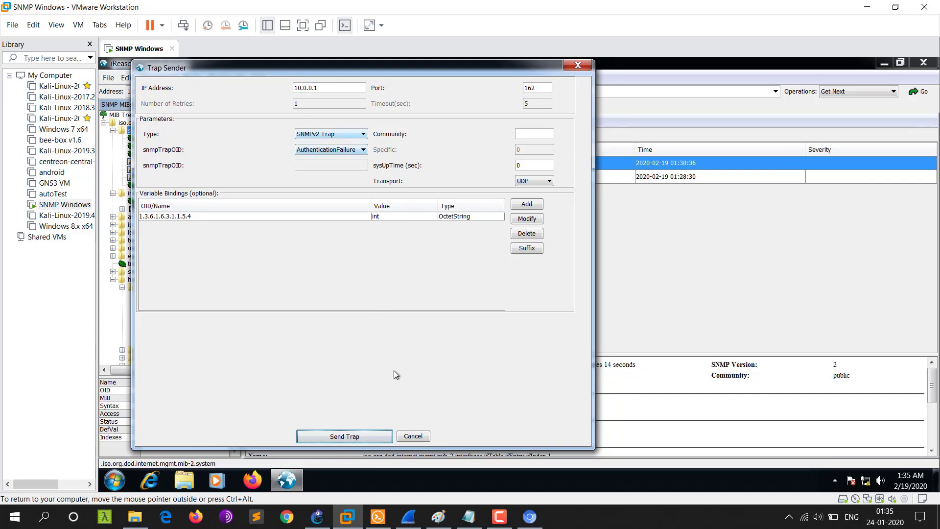
pyautogui.click(378, 516)
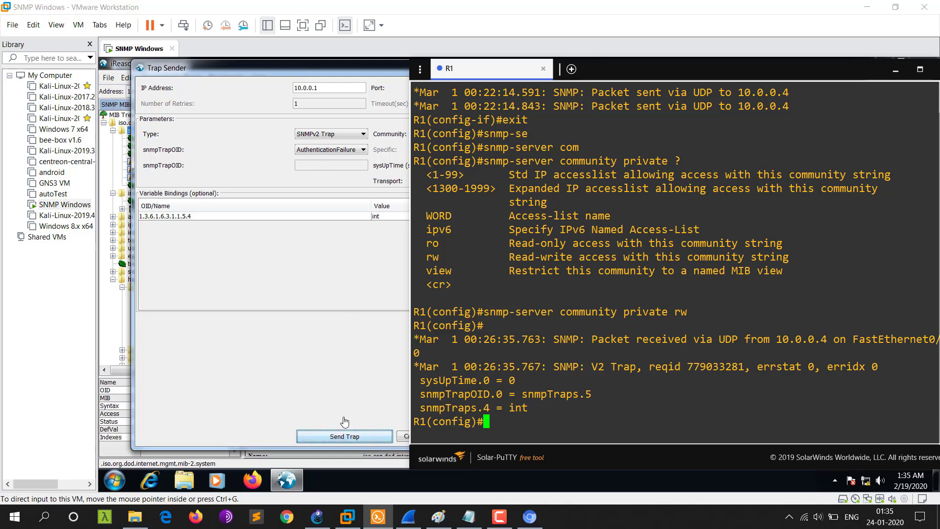
pyautogui.click(347, 441)
pyautogui.click(347, 441)
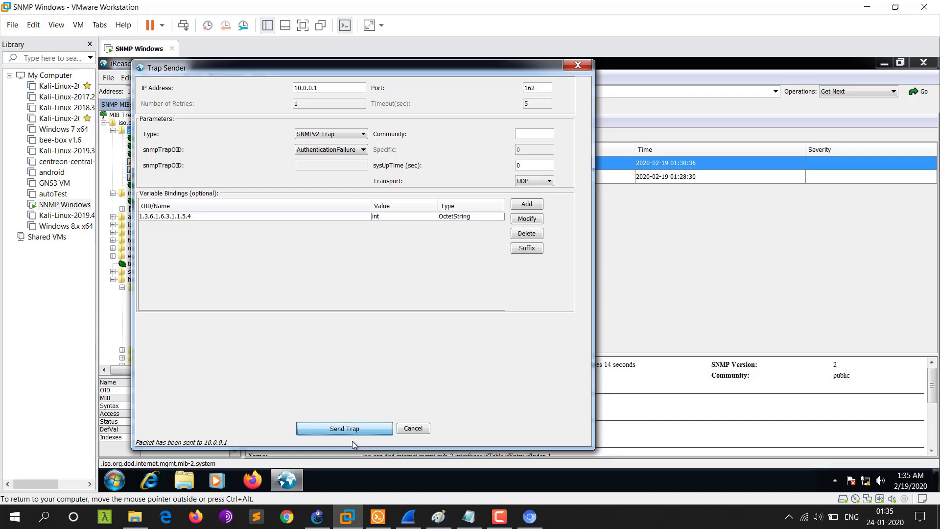
# - Switch to the R1 console and compare the log lines of the two traps sent from 10.0.0.4
pyautogui.click(380, 517)
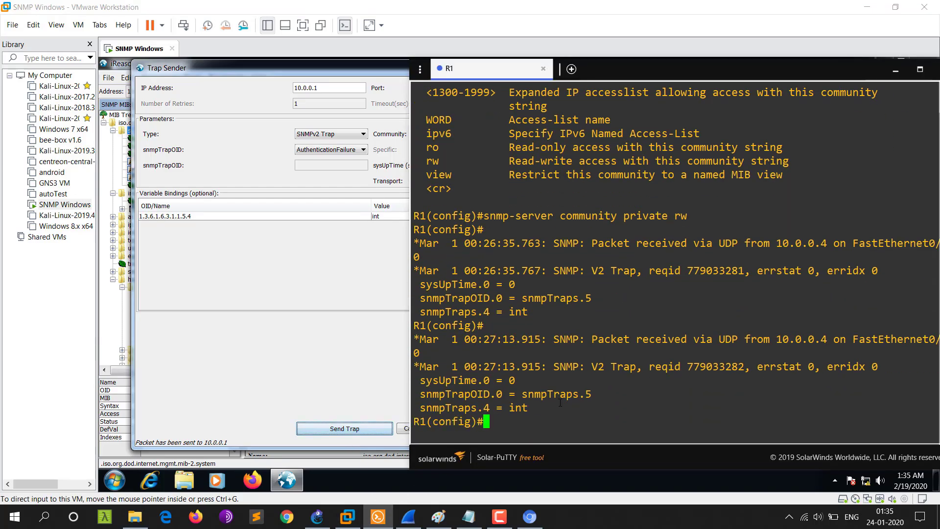
pyautogui.moveTo(561, 402); pyautogui.dragTo(465, 175)
pyautogui.click(624, 243)
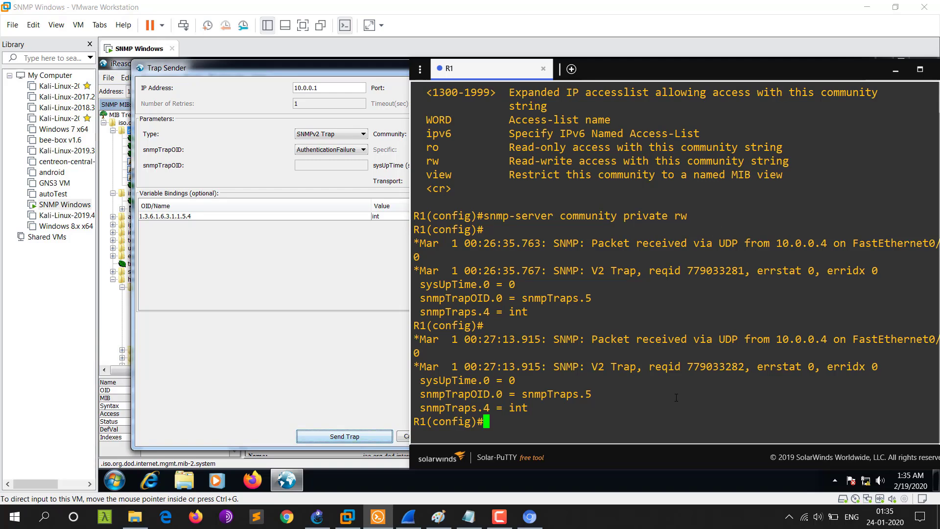
# - Return R1 from configuration mode to privileged EXEC mode and close the Trap Sender in the MIB Browser
pyautogui.hotkey('ctrl', 'z')
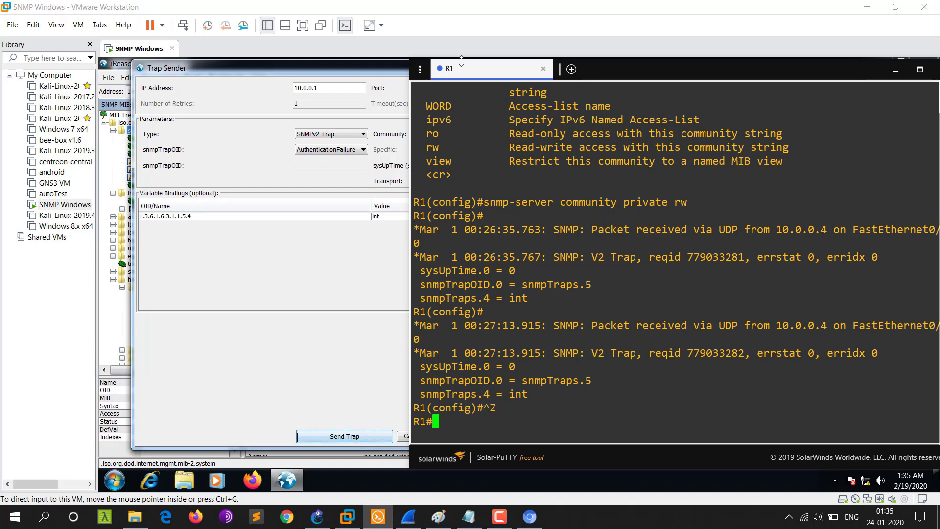
pyautogui.click(314, 72)
pyautogui.click(572, 71)
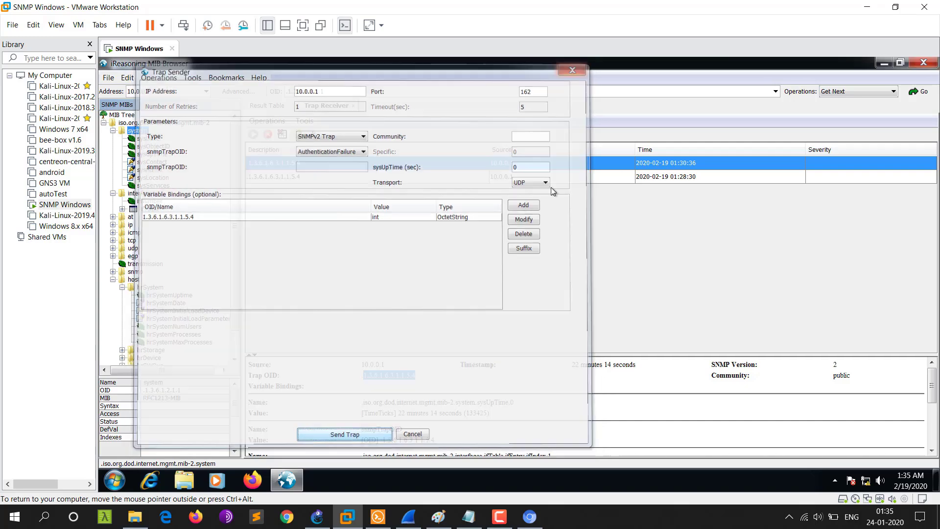
# - Switch back to the R1 console and save the router's configuration with wr
pyautogui.click(378, 517)
pyautogui.write('w')
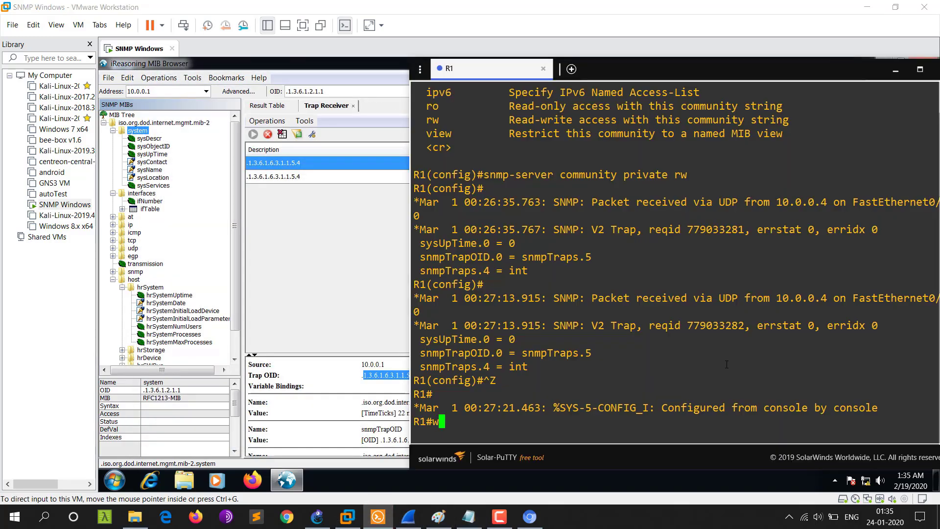
pyautogui.write('r')
pyautogui.press('Return')
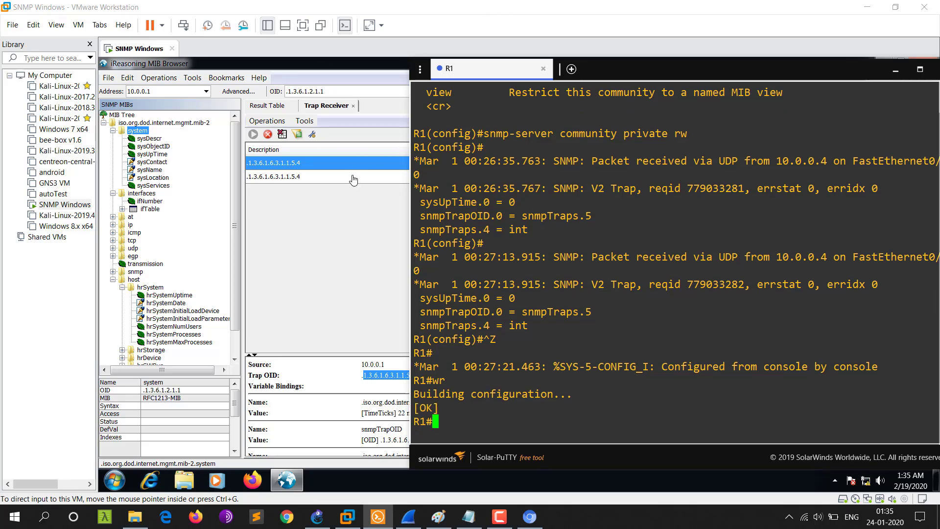
# - Return to the MIB Browser and narrow the MIB tree to give the trap list more width
pyautogui.click(355, 239)
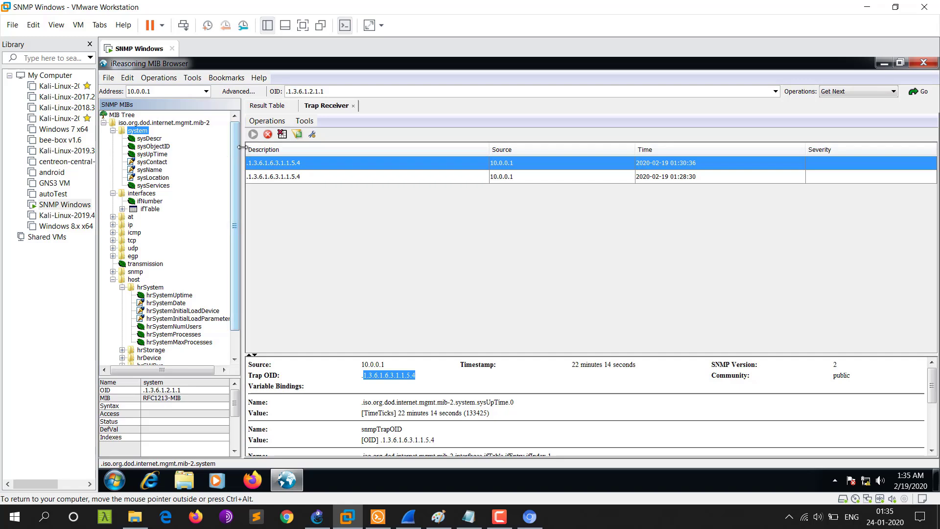
pyautogui.moveTo(241, 147); pyautogui.dragTo(214, 149)
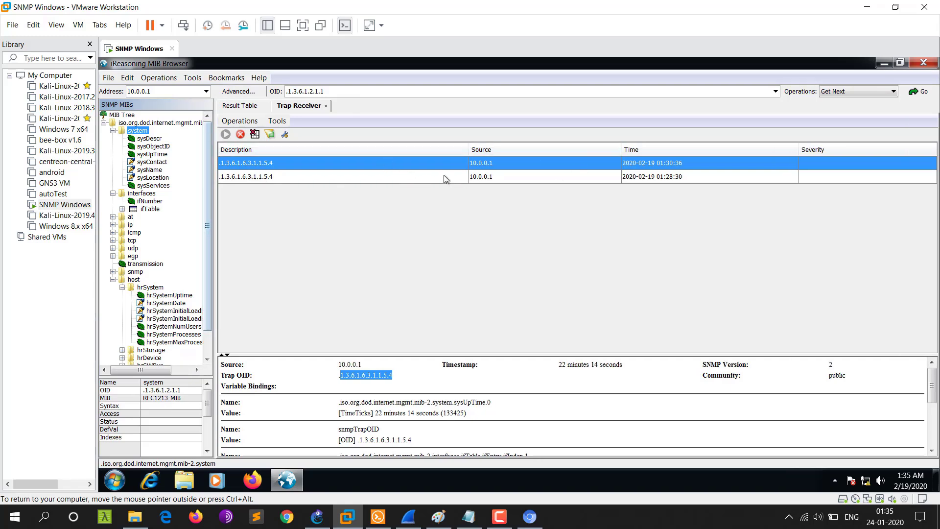
# - Compare the details of the two traps received from 10.0.0.1 in the Trap Receiver
pyautogui.click(326, 177)
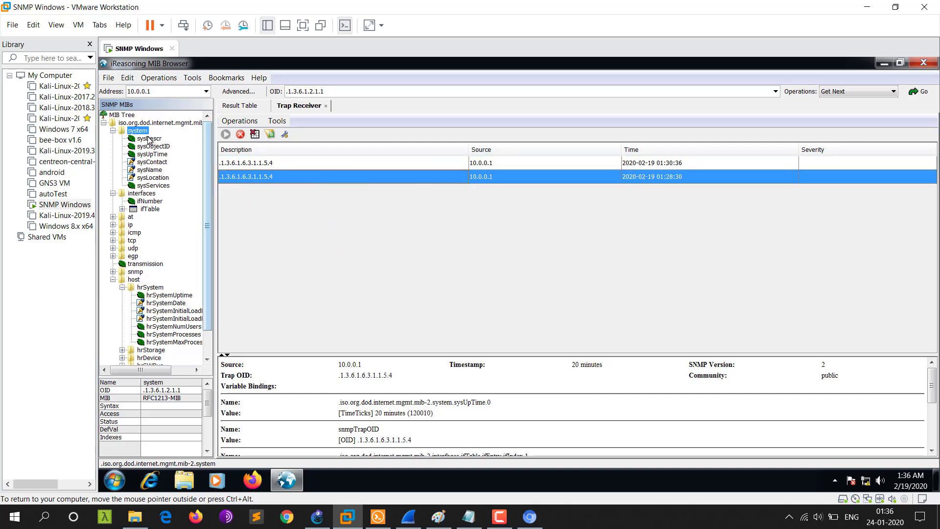
pyautogui.click(245, 167)
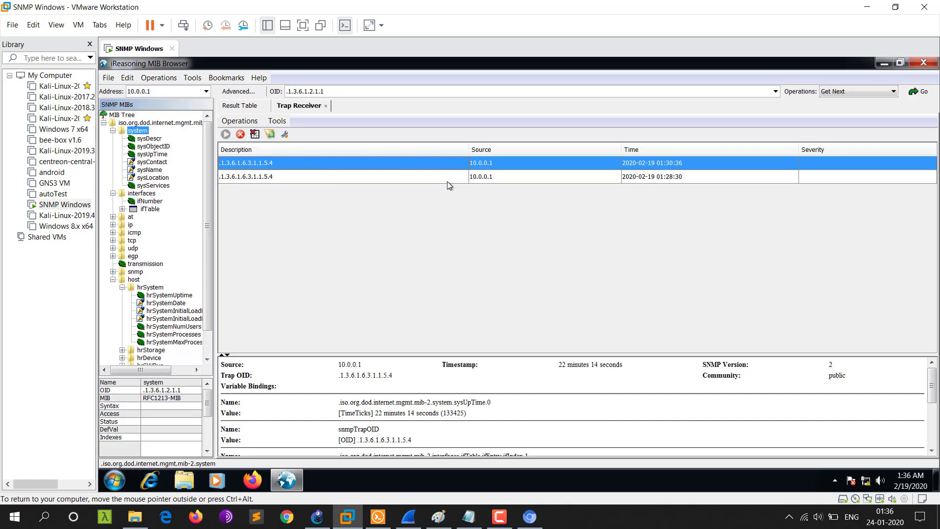
pyautogui.click(900, 63)
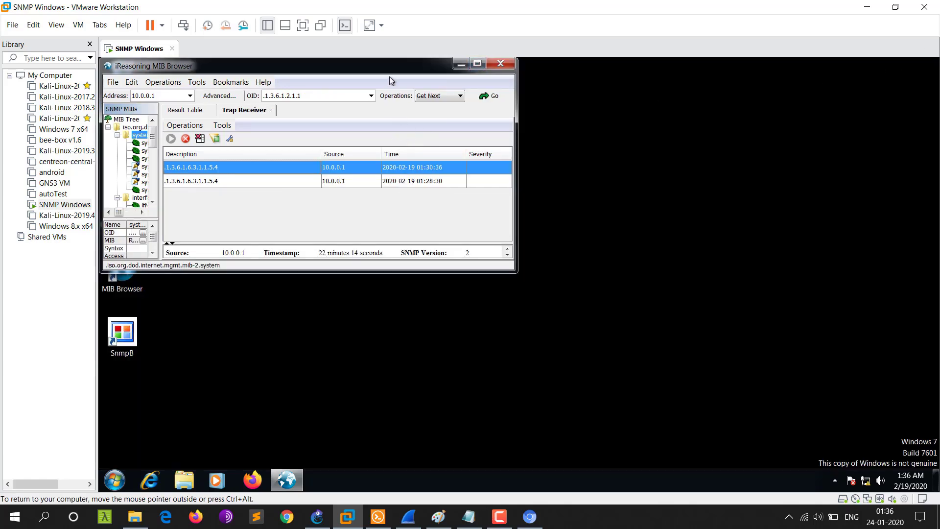
pyautogui.moveTo(390, 72); pyautogui.dragTo(690, 116)
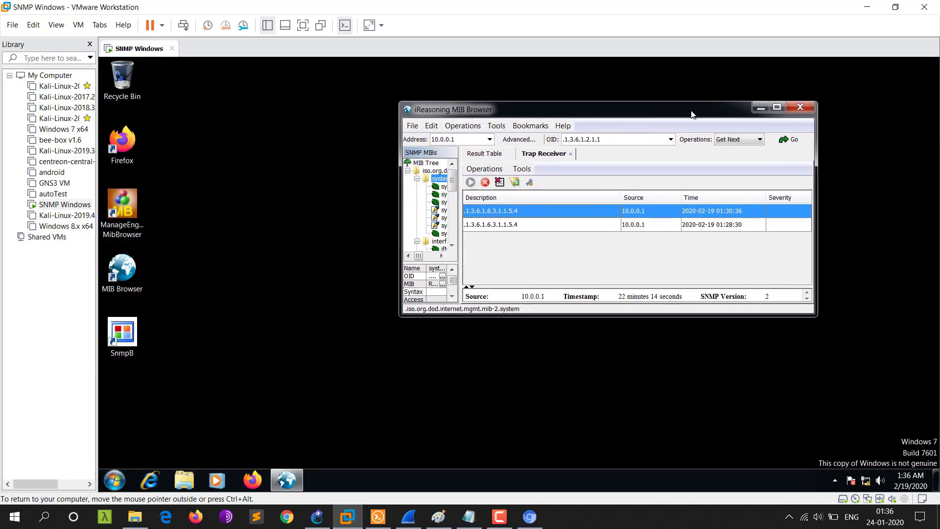
pyautogui.click(386, 520)
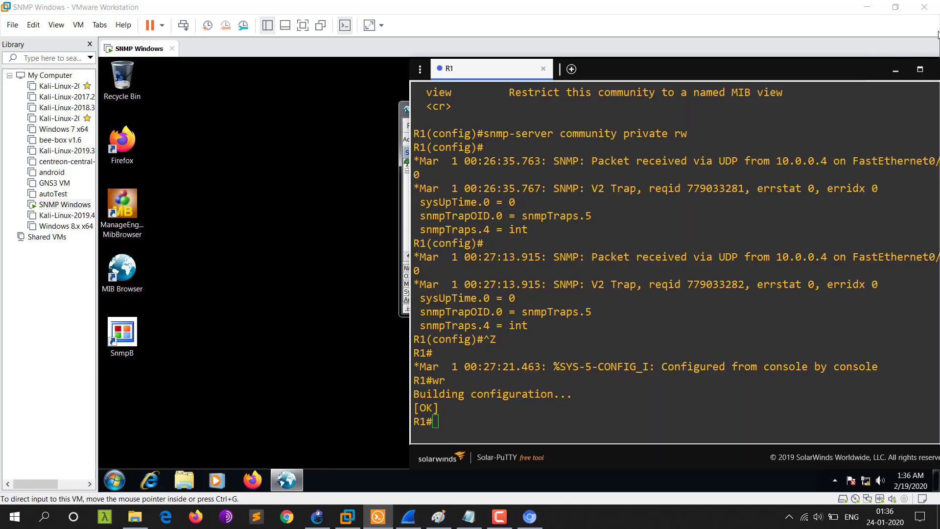
pyautogui.click(897, 69)
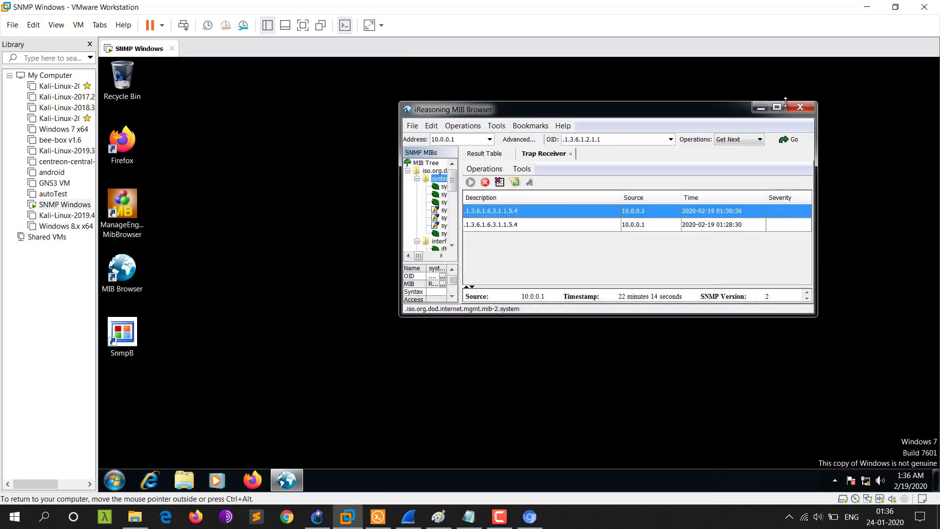
pyautogui.click(780, 108)
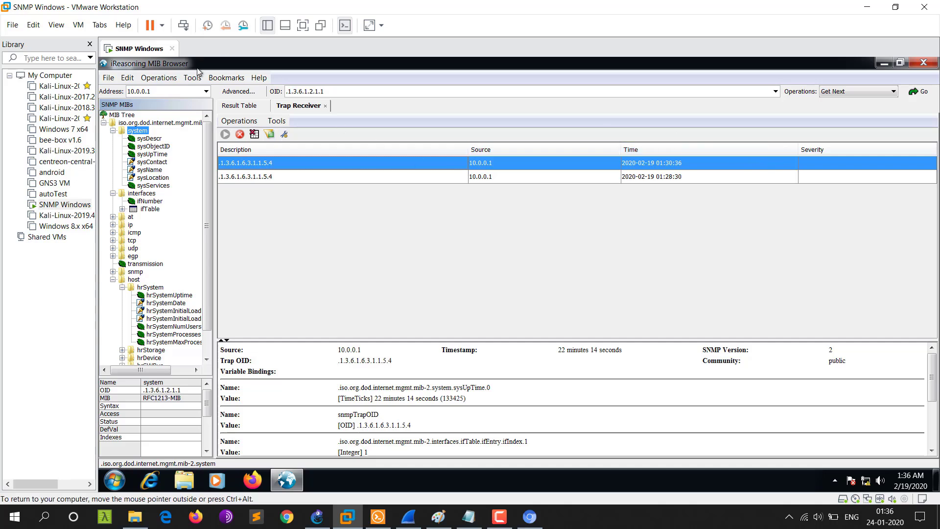
# - Recheck the details of both received traps and narrow the MIB tree slightly to widen the trap list
pyautogui.click(249, 175)
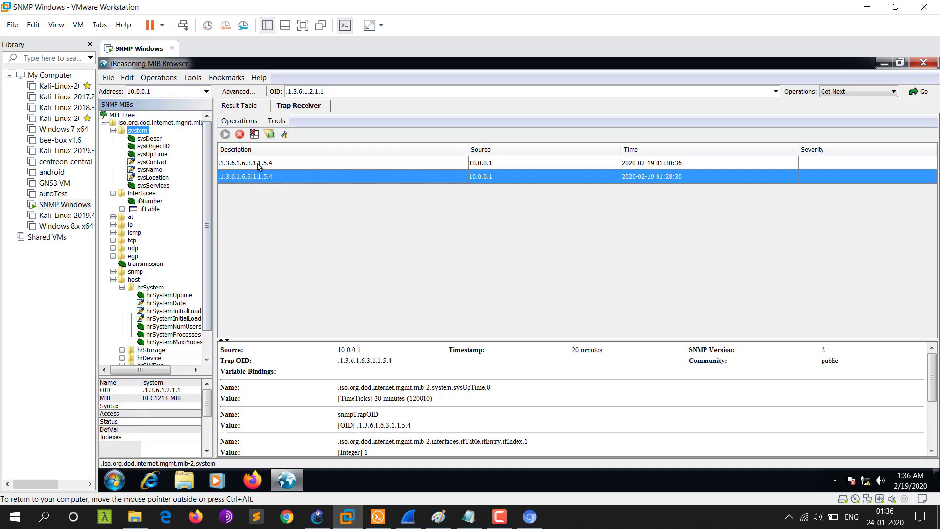
pyautogui.click(259, 163)
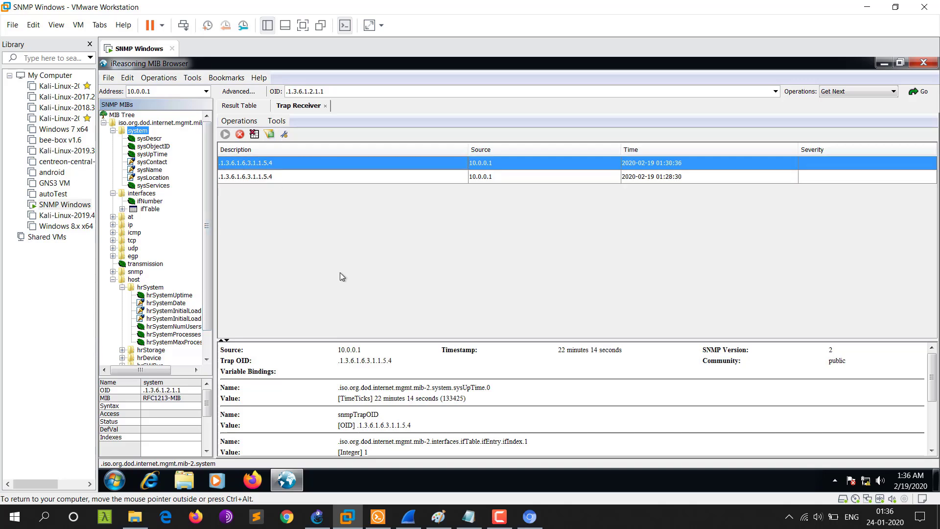
pyautogui.click(358, 176)
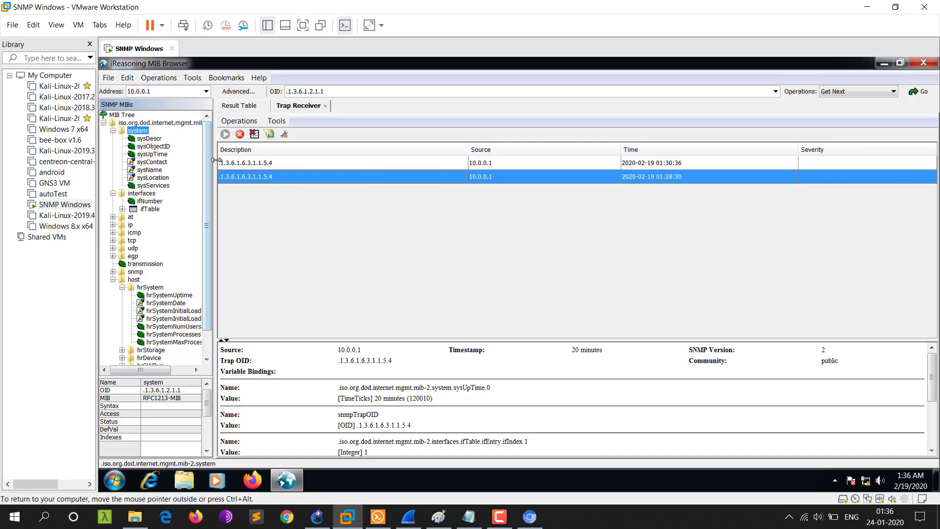
pyautogui.moveTo(216, 160); pyautogui.dragTo(205, 160)
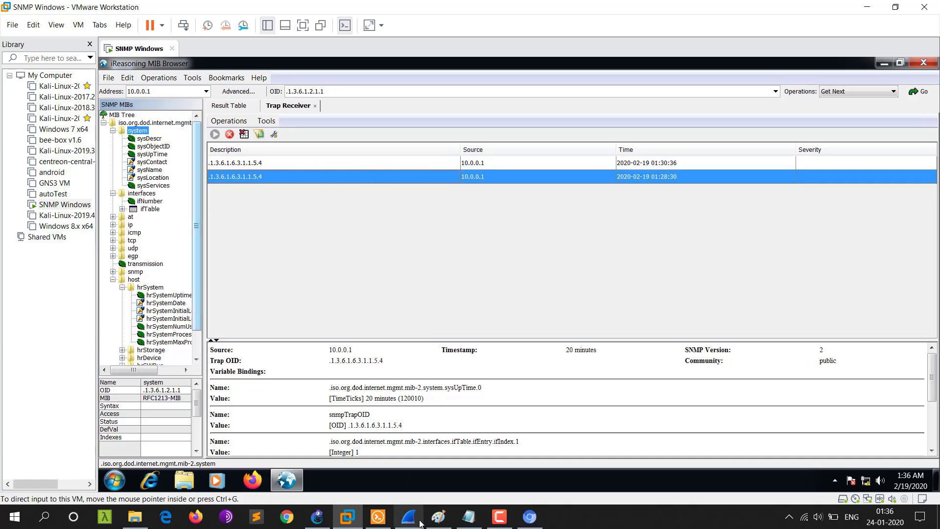
# - Switch to the R1 console and reposition its window so the whole terminal is in view
pyautogui.click(378, 517)
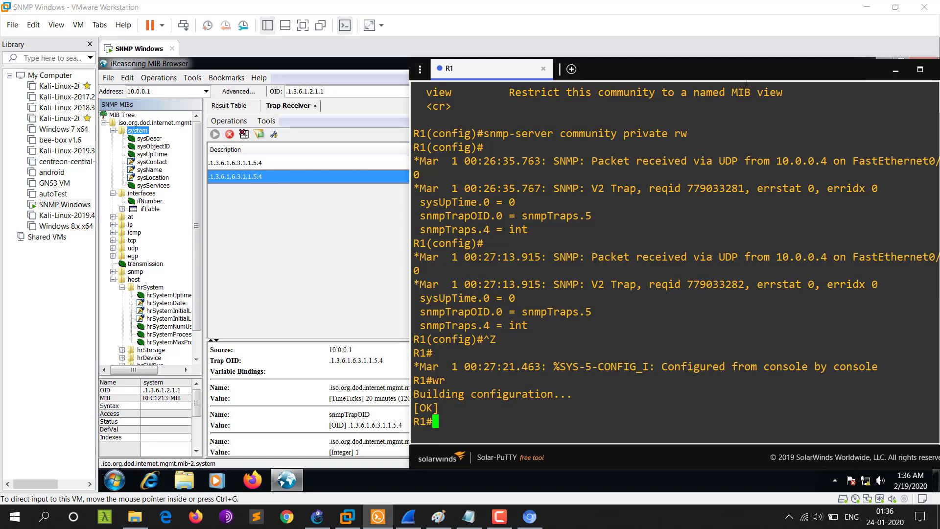
pyautogui.moveTo(742, 77); pyautogui.dragTo(654, 80)
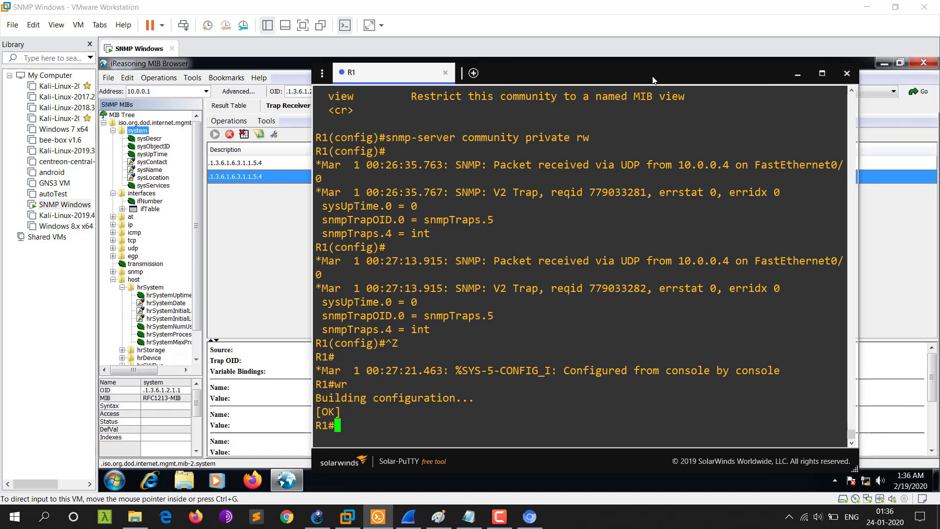